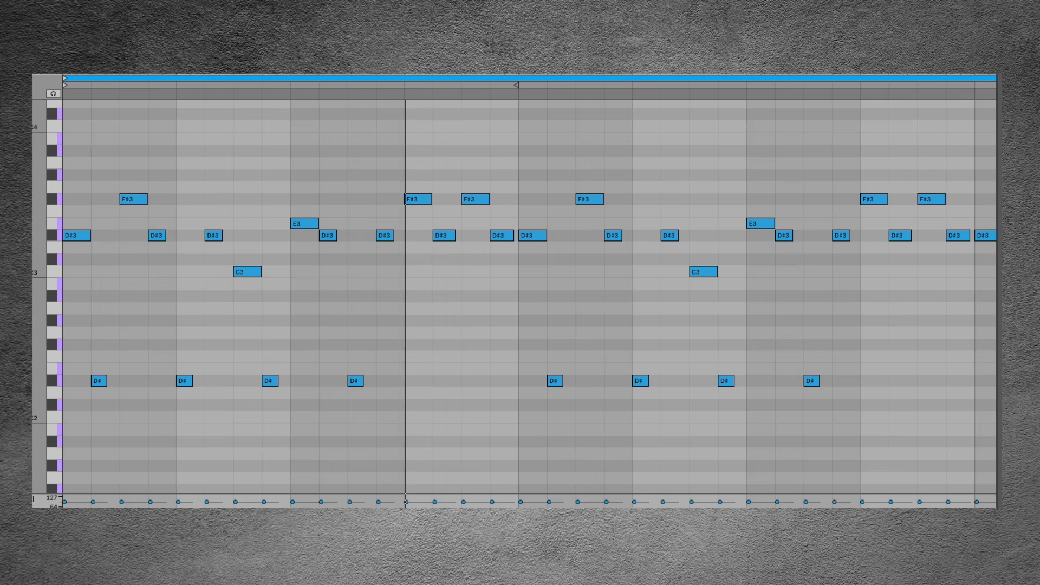
Step: Set the LEAD ACID track volume to -25 dB
{"action": "double_click", "coordinate": [245, 94]}
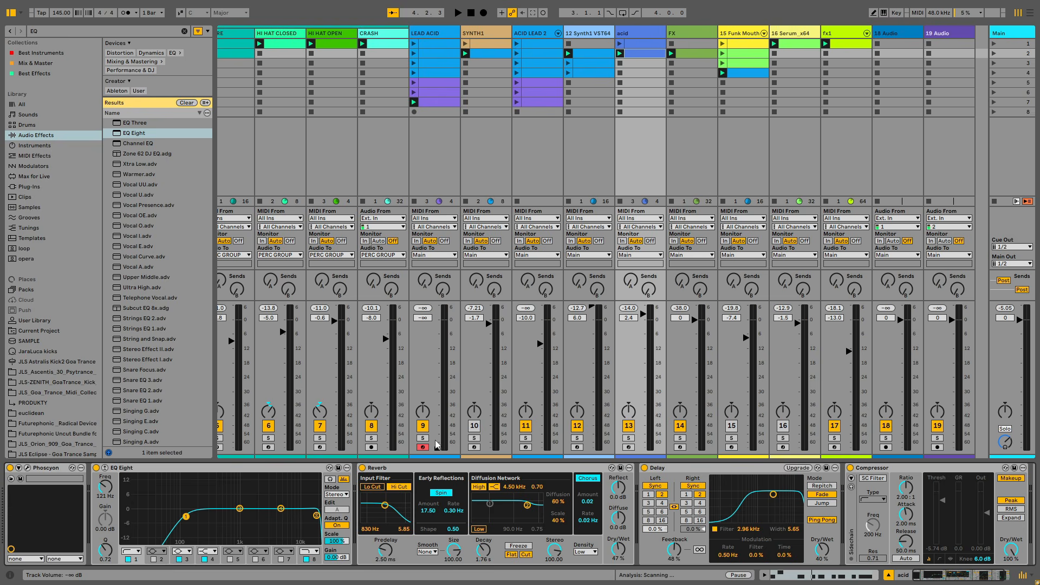
{"action": "left_click_drag", "start_coordinate": [437, 444], "coordinate": [437, 380]}
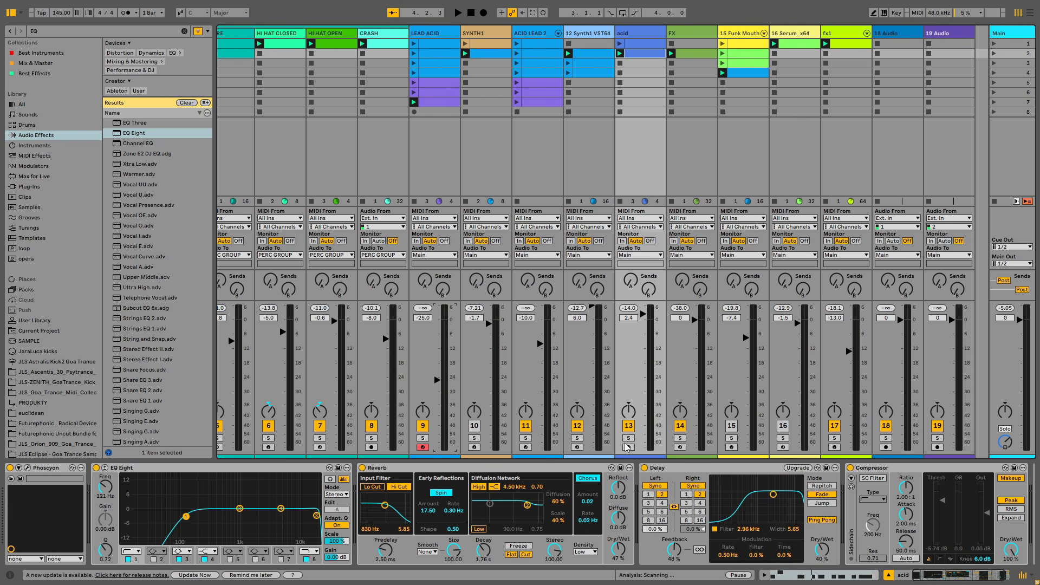
Step: Solo the KICK BASS and PERC GROUP tracks together and play them briefly
{"action": "scroll", "coordinate": [628, 447], "scroll_direction": "left", "scroll_amount": 5}
{"action": "left_click_drag", "start_coordinate": [469, 457], "coordinate": [249, 362]}
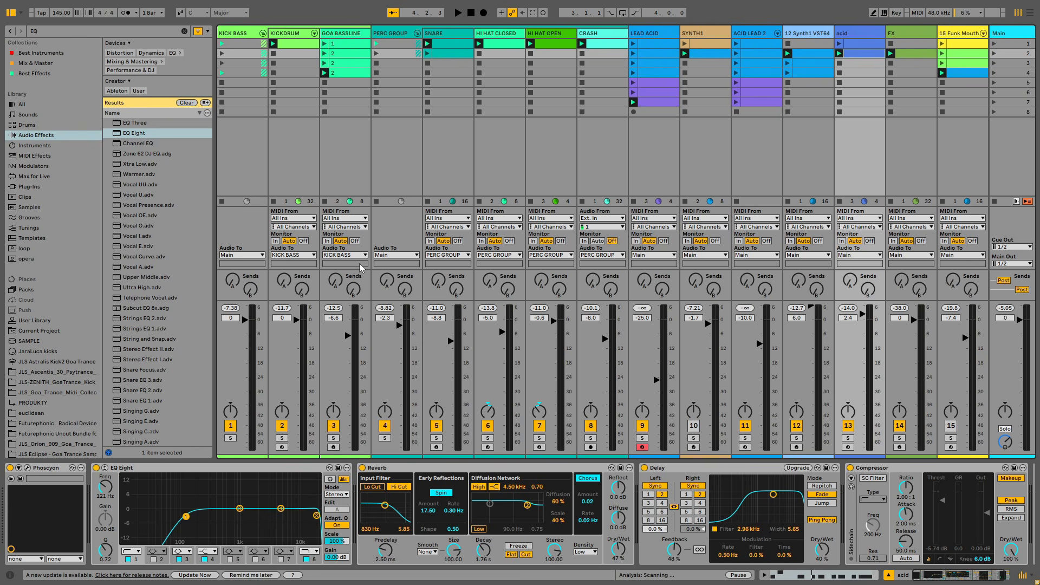
{"action": "left_click", "coordinate": [230, 438]}
{"action": "left_click", "coordinate": [385, 438]}
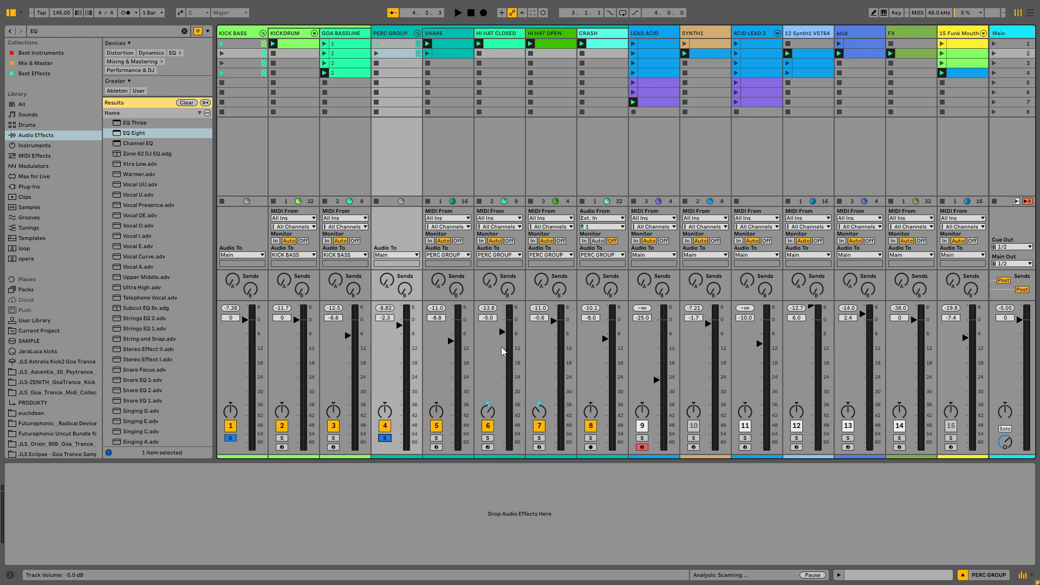
{"action": "key", "text": "space"}
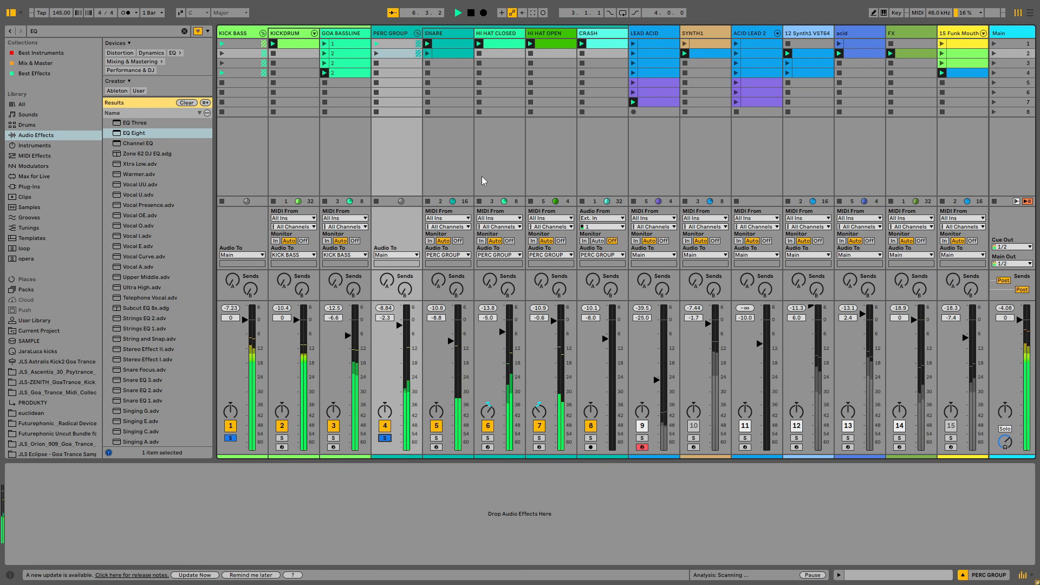
{"action": "key", "text": "space"}
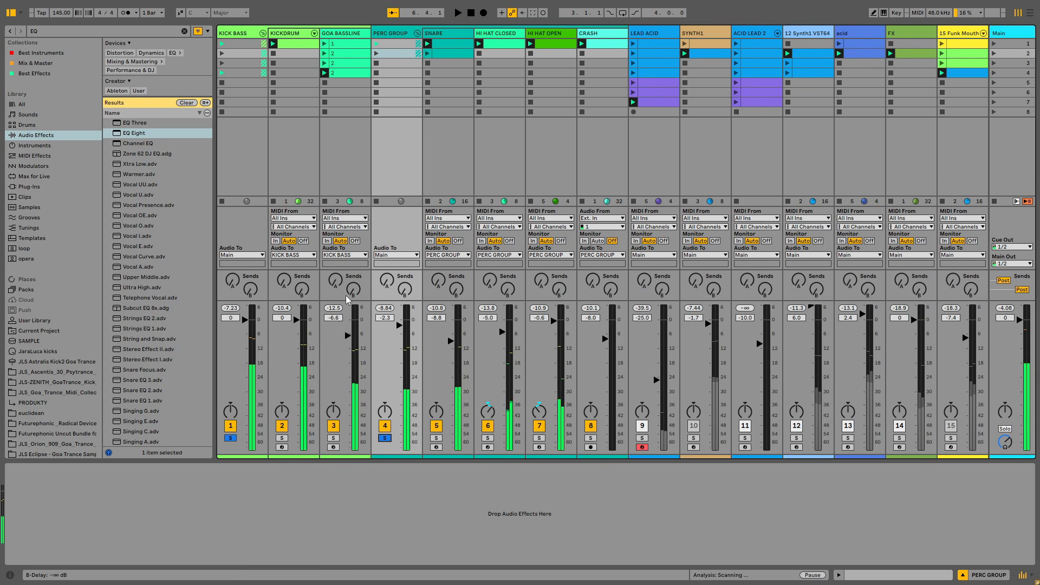
Step: Change the solo selection so that the LEAD ACID and KICK BASS tracks are soloed together
{"action": "left_click", "coordinate": [642, 438]}
{"action": "left_click", "coordinate": [650, 441]}
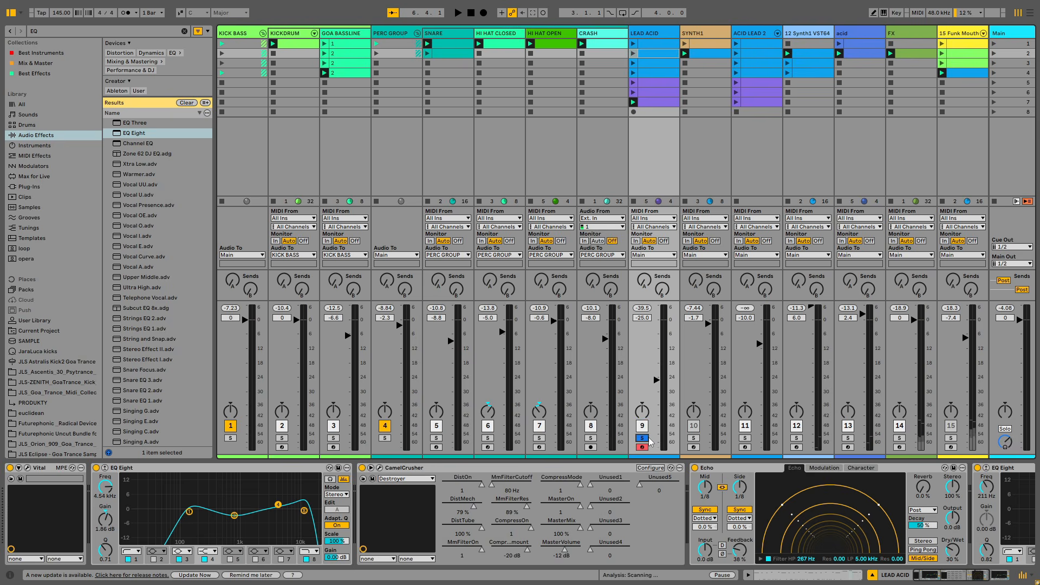
{"action": "left_click", "coordinate": [231, 438]}
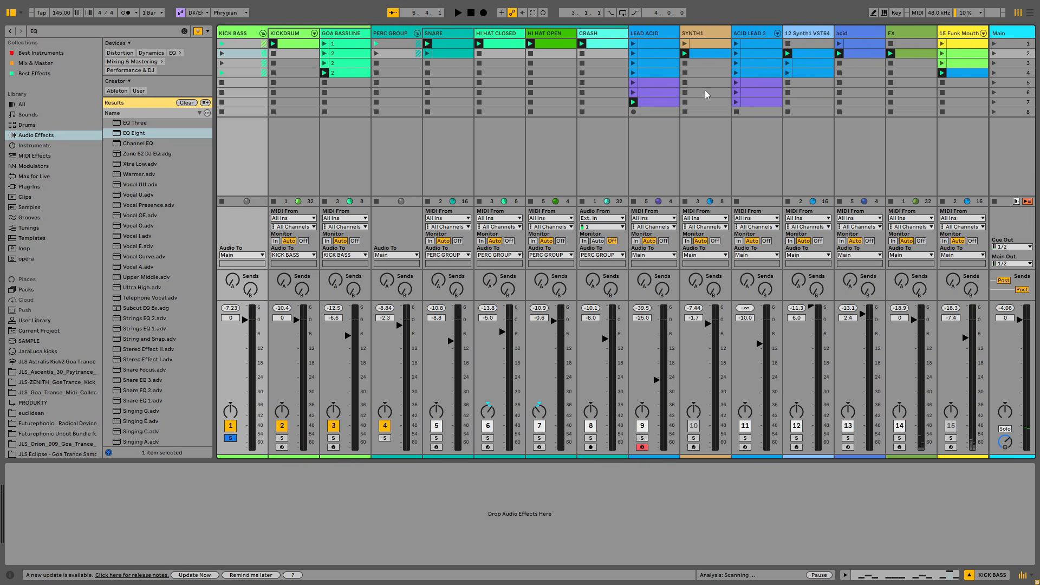
Step: Inspect the Vital synth and CamelCrusher plug-in windows on the LEAD ACID track, closing each one
{"action": "left_click", "coordinate": [653, 32]}
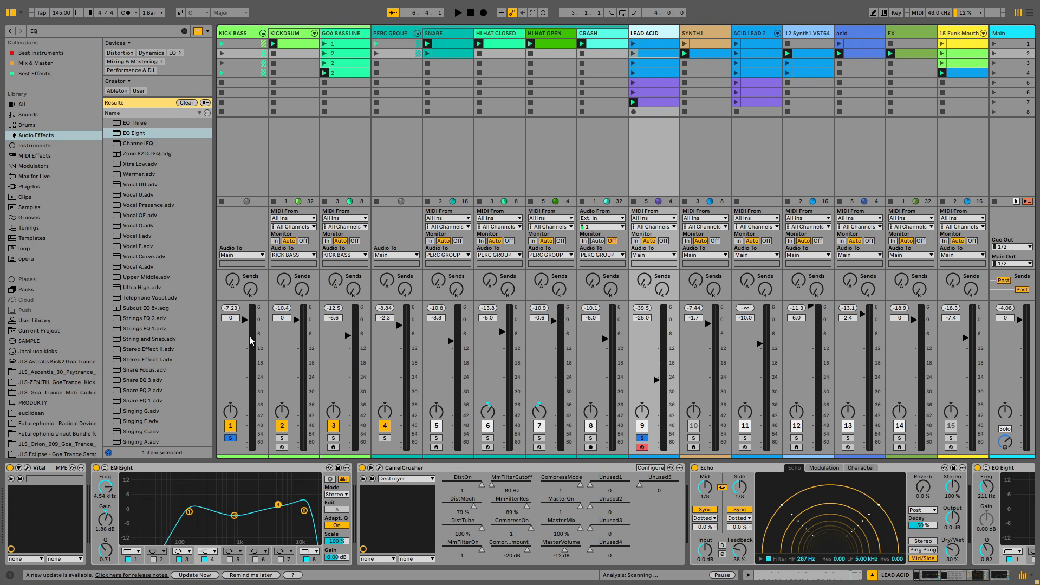
{"action": "left_click", "coordinate": [28, 468]}
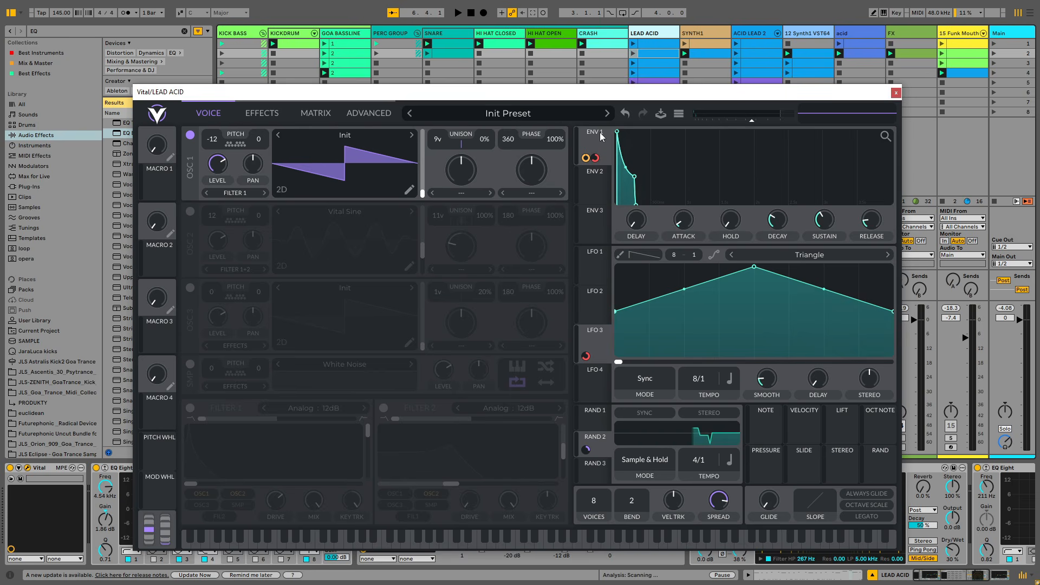
{"action": "left_click_drag", "start_coordinate": [523, 98], "coordinate": [518, 77]}
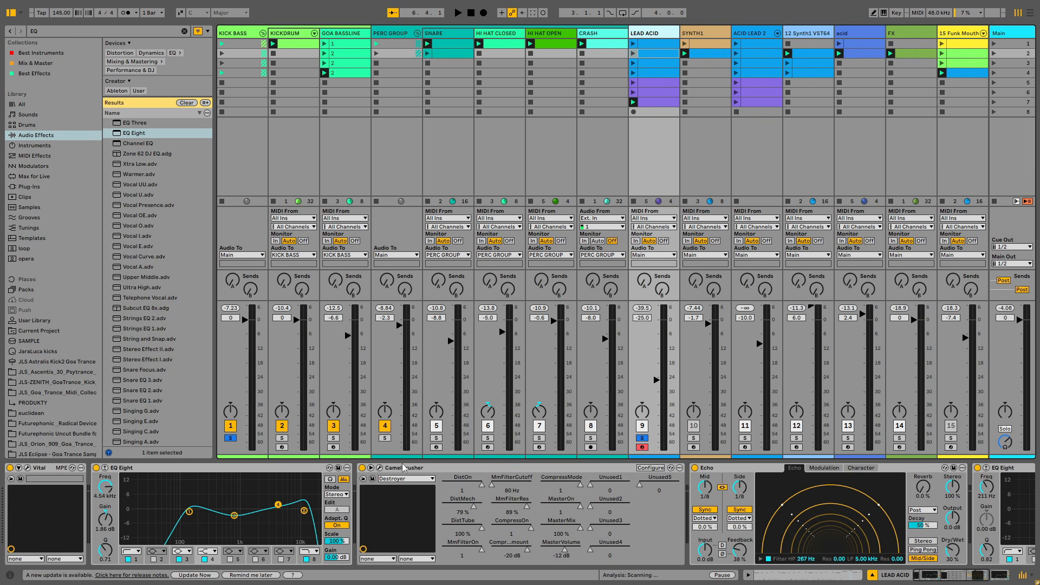
{"action": "left_click", "coordinate": [403, 468]}
{"action": "left_click", "coordinate": [380, 468]}
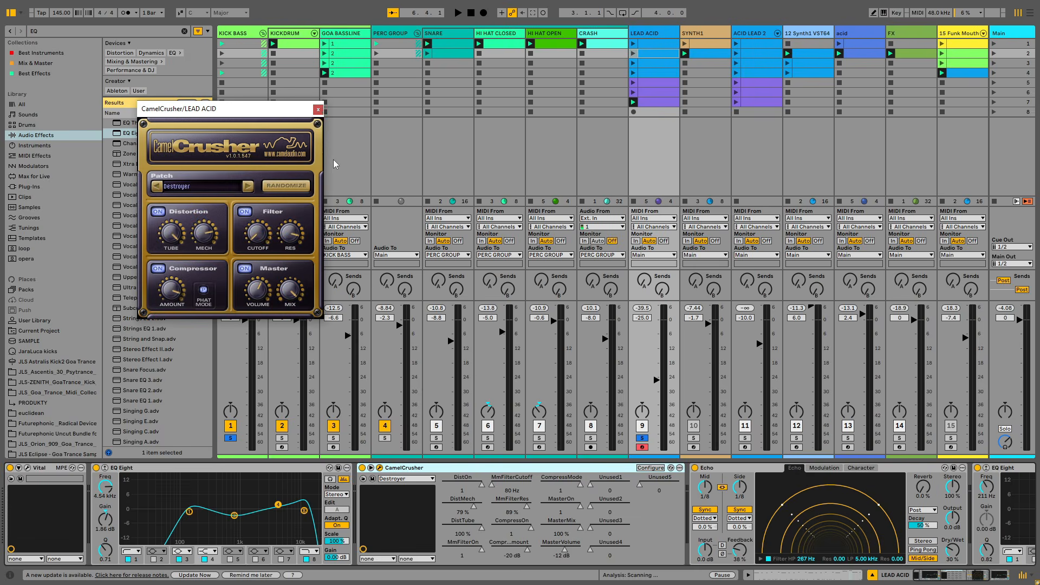
{"action": "left_click", "coordinate": [318, 110]}
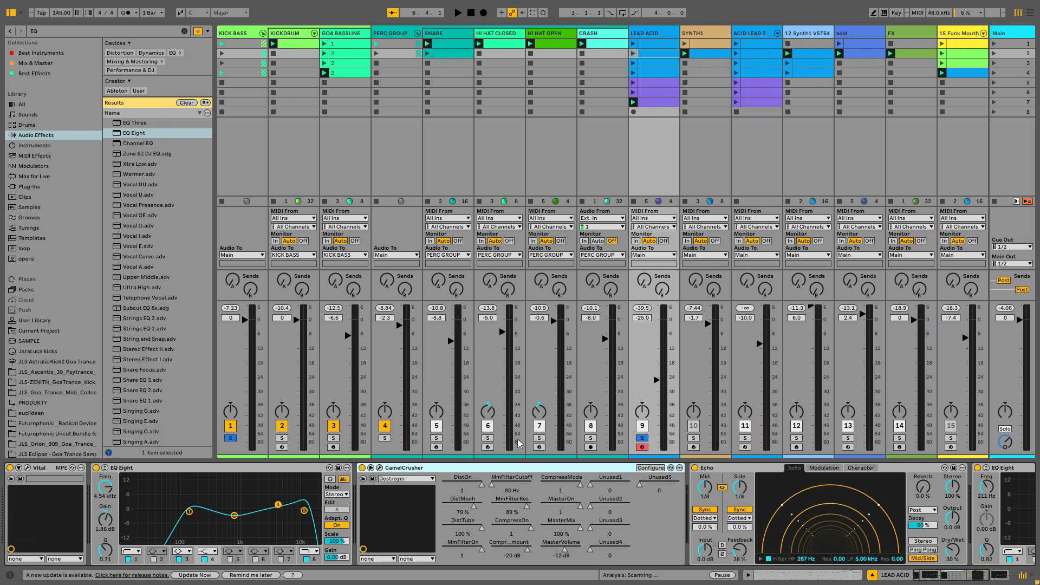
Step: Play the LEAD ACID clip in scene 5, set the track volume to -3.7 dB, and stop playback
{"action": "left_click", "coordinate": [634, 82]}
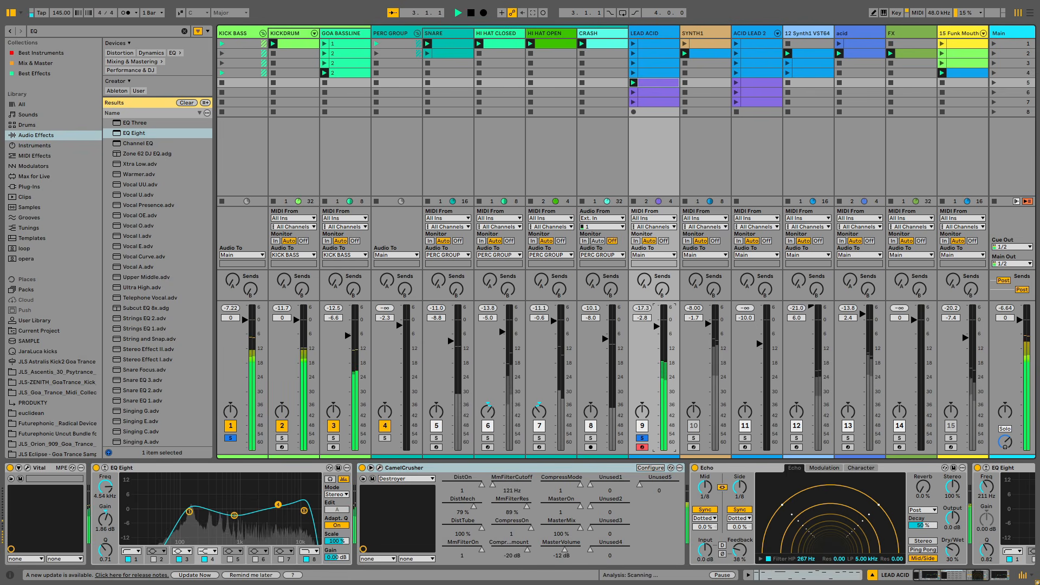
{"action": "left_click_drag", "start_coordinate": [662, 364], "coordinate": [662, 352]}
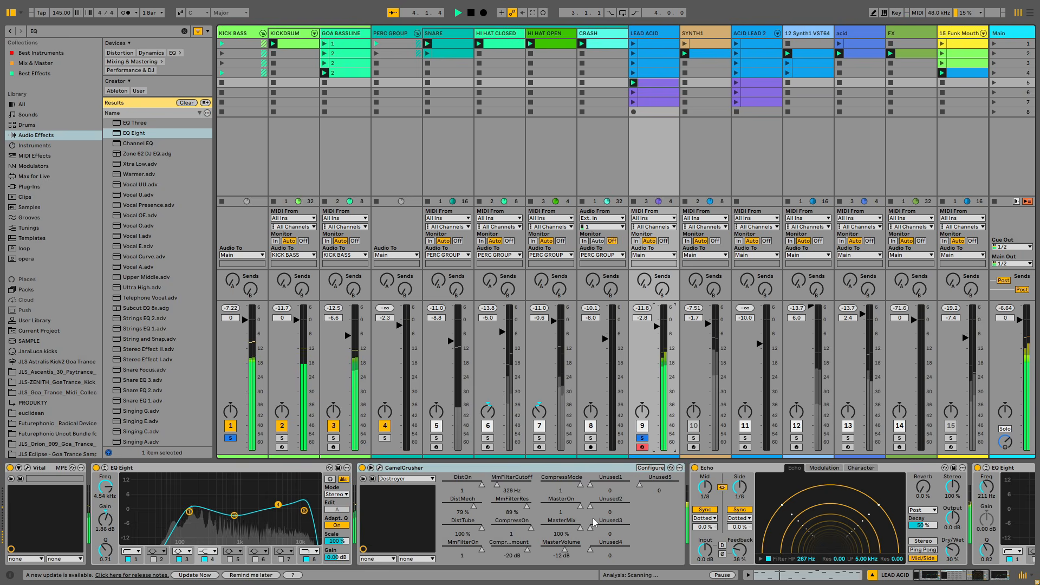
{"action": "left_click", "coordinate": [381, 468]}
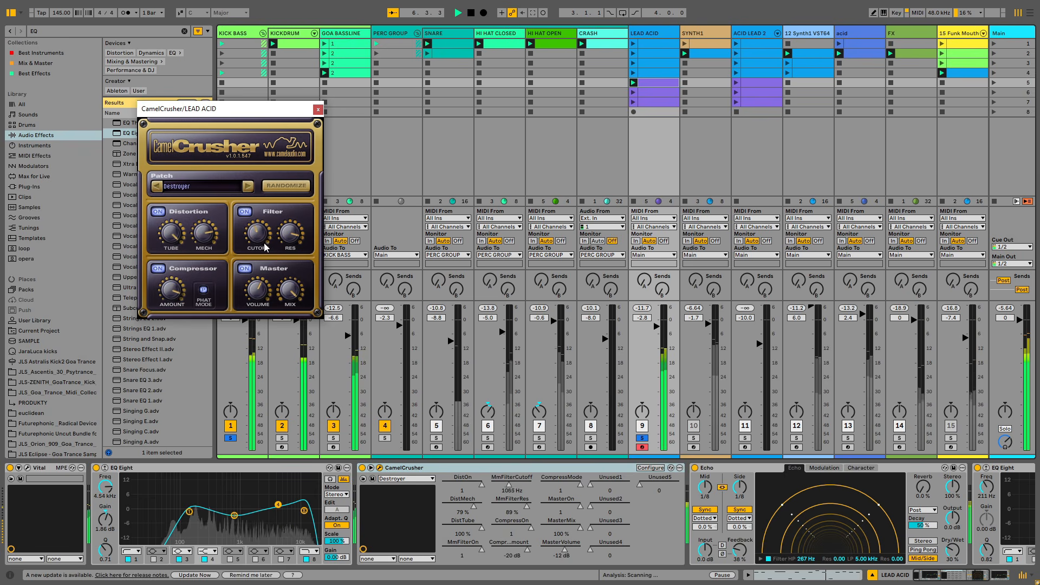
{"action": "left_click", "coordinate": [319, 109]}
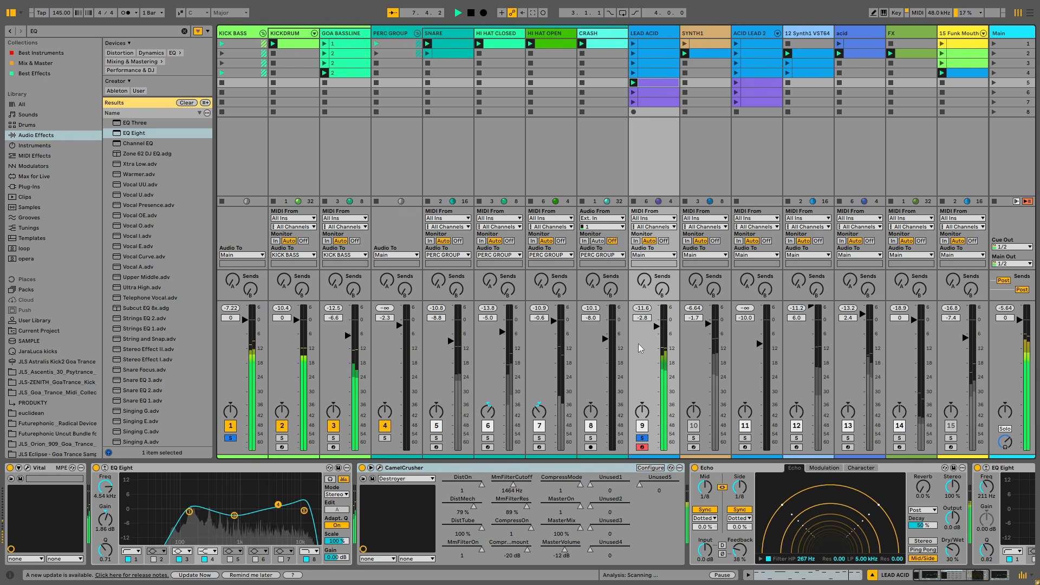
{"action": "left_click_drag", "start_coordinate": [659, 327], "coordinate": [658, 335]}
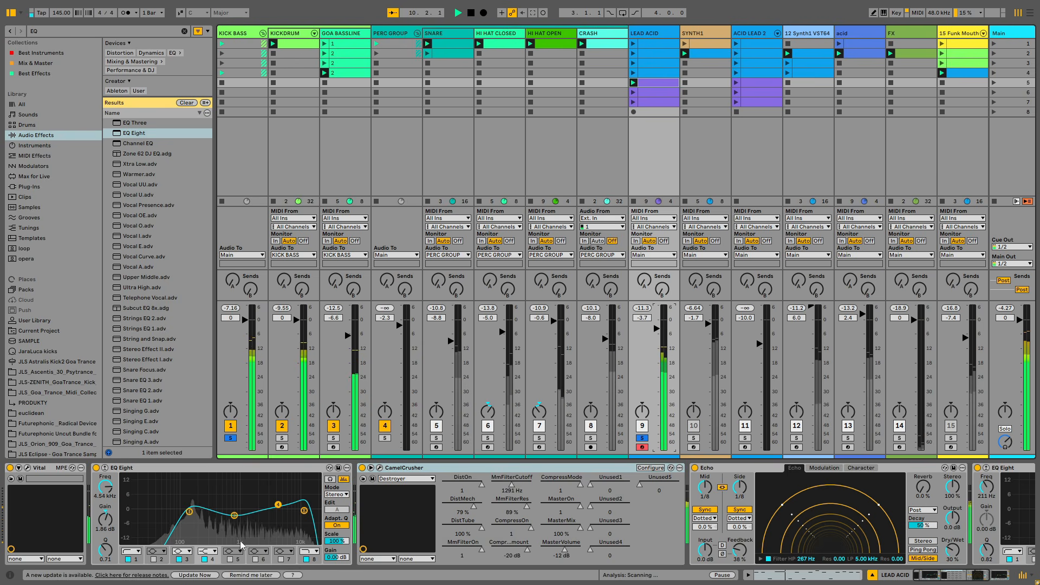
{"action": "left_click", "coordinate": [917, 576]}
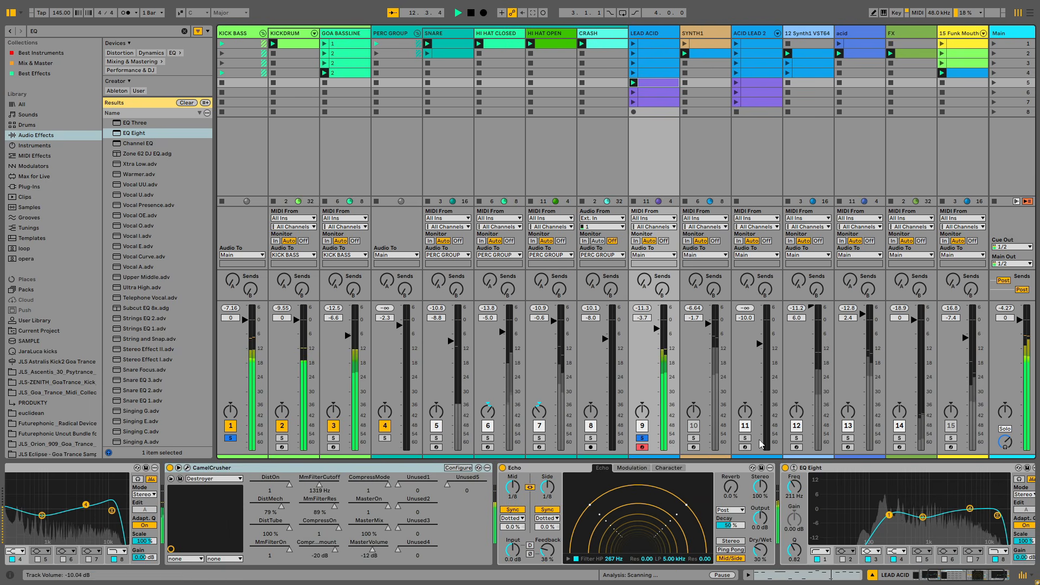
{"action": "key", "text": "space"}
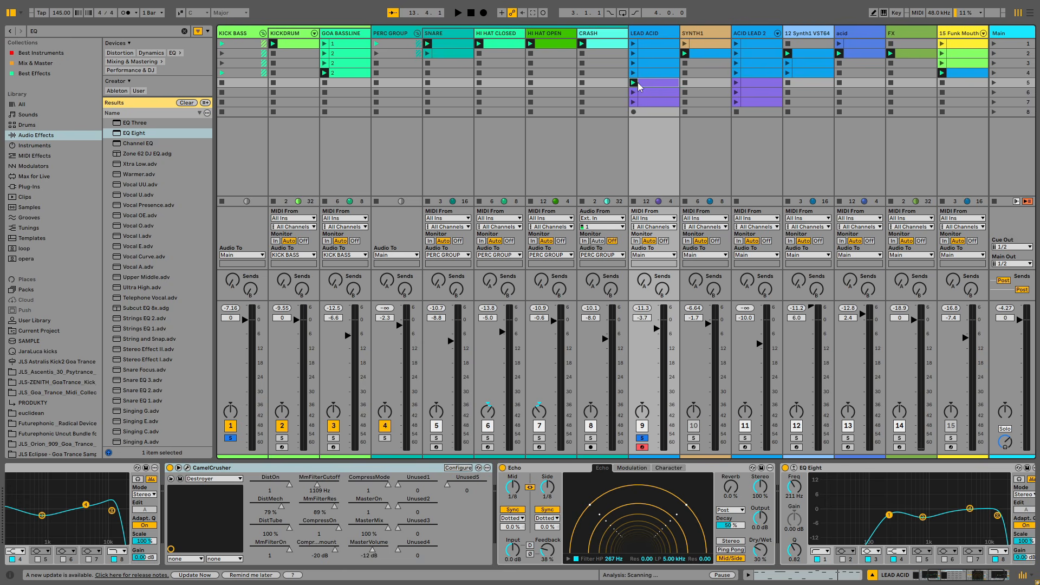
Step: Create an empty MIDI clip in scene 8 of the LEAD ACID track and set its scale to D#/Eb Phrygian
{"action": "double_click", "coordinate": [645, 112]}
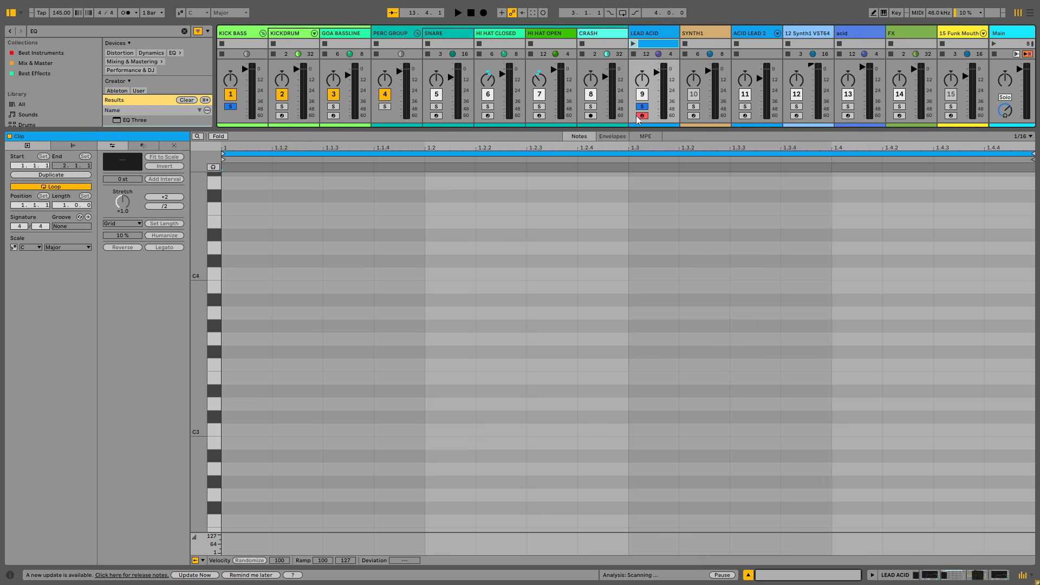
{"action": "left_click", "coordinate": [24, 251]}
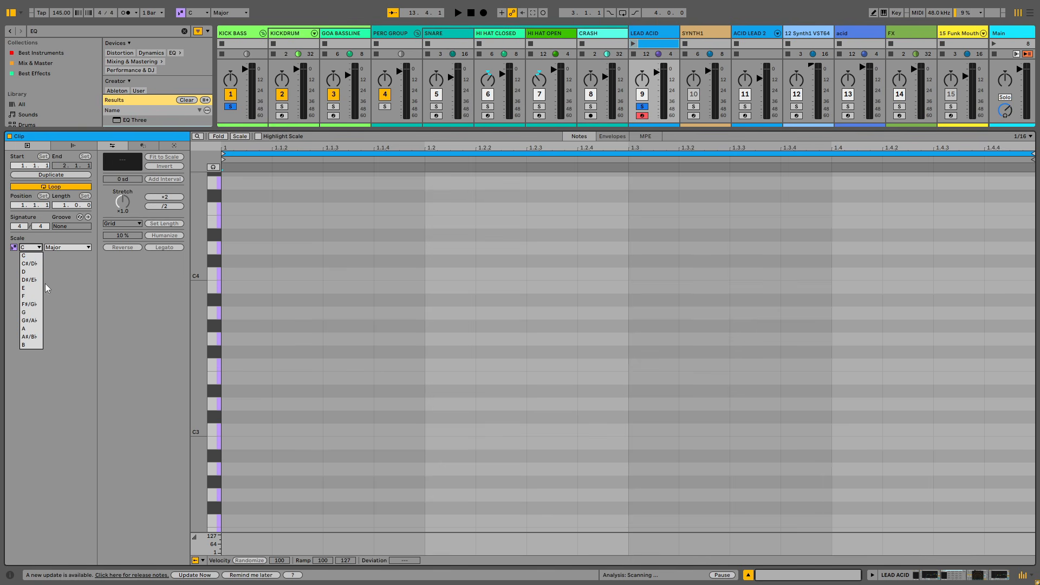
{"action": "left_click", "coordinate": [32, 280]}
{"action": "left_click", "coordinate": [71, 247]}
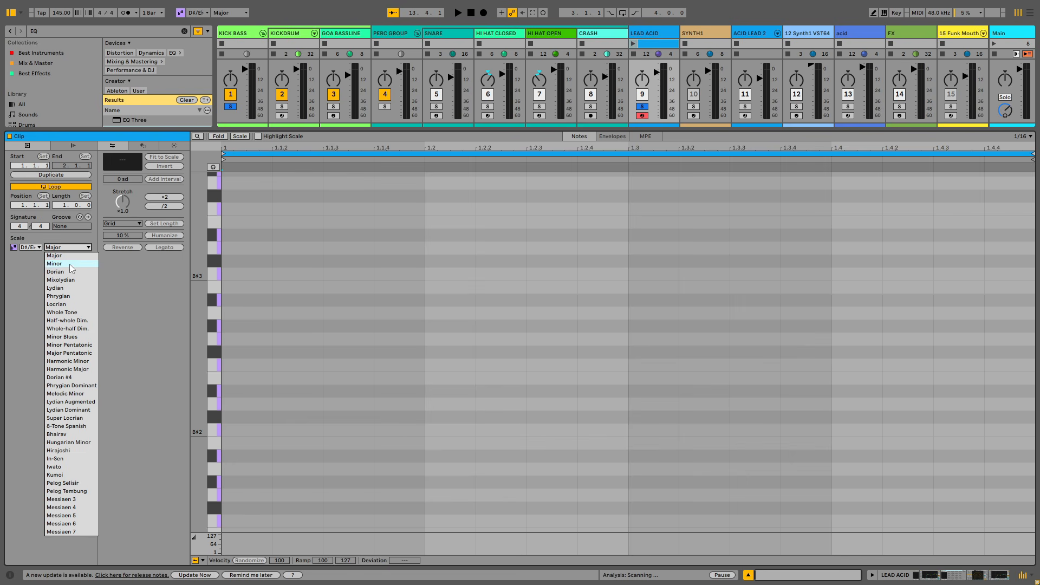
{"action": "left_click", "coordinate": [71, 297]}
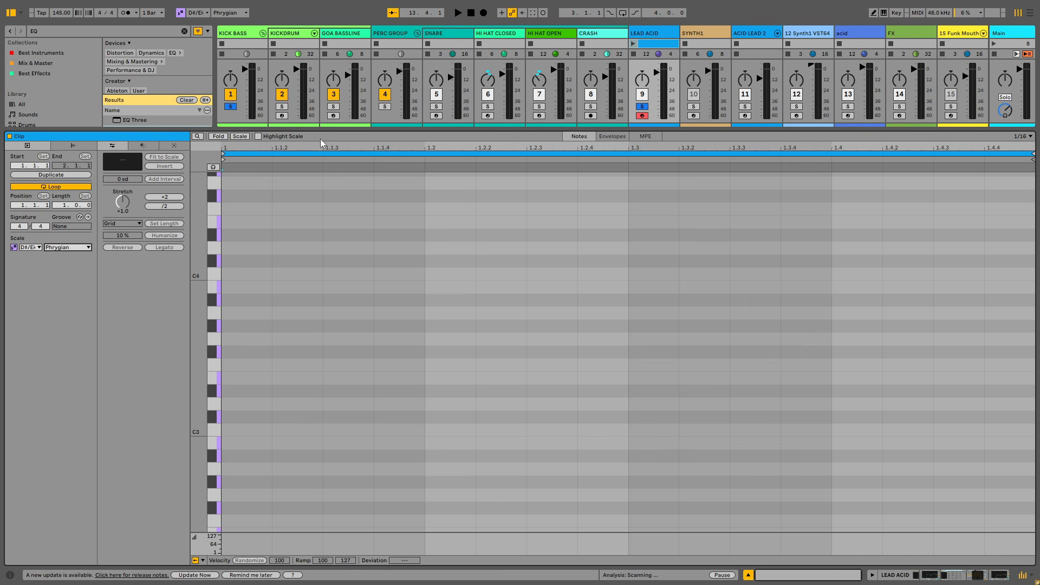
{"action": "left_click_drag", "start_coordinate": [324, 137], "coordinate": [324, 402]}
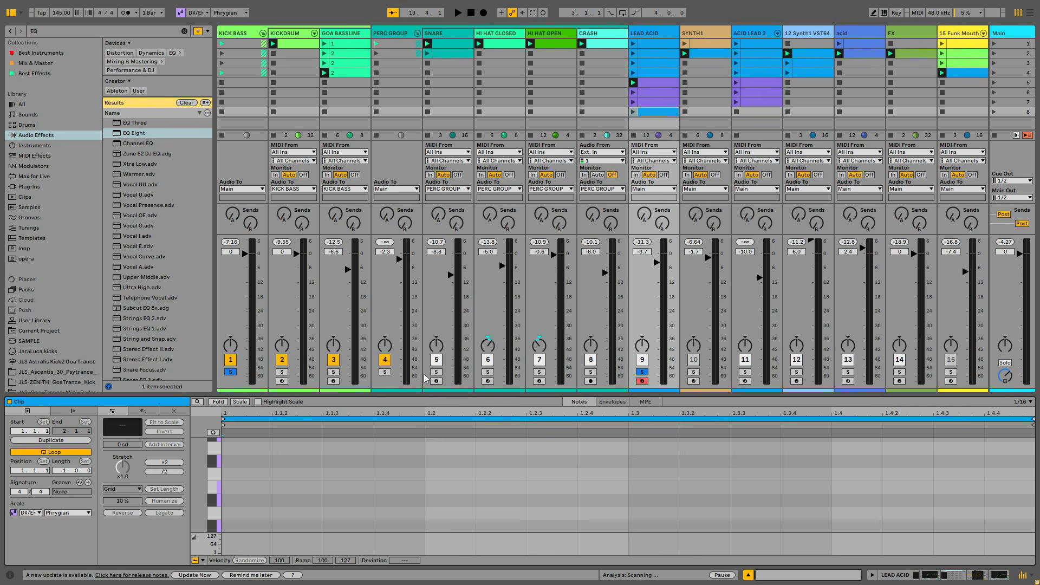
{"action": "left_click_drag", "start_coordinate": [524, 394], "coordinate": [523, 145]}
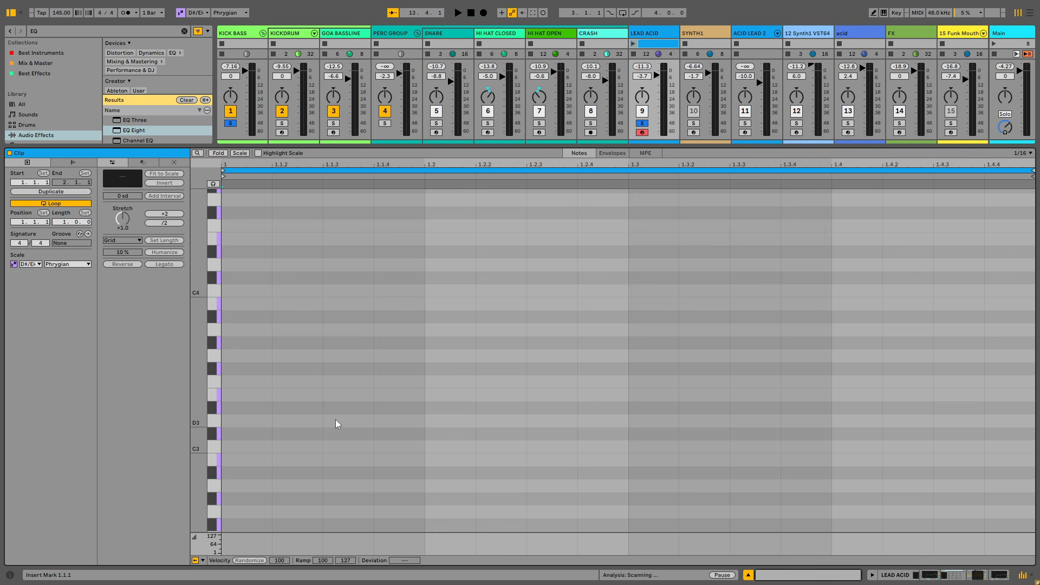
Step: Duplicate the GOA BASSLINE clip in scene 4 into the slot below it
{"action": "double_click", "coordinate": [488, 145]}
{"action": "double_click", "coordinate": [350, 73]}
{"action": "right_click", "coordinate": [355, 43]}
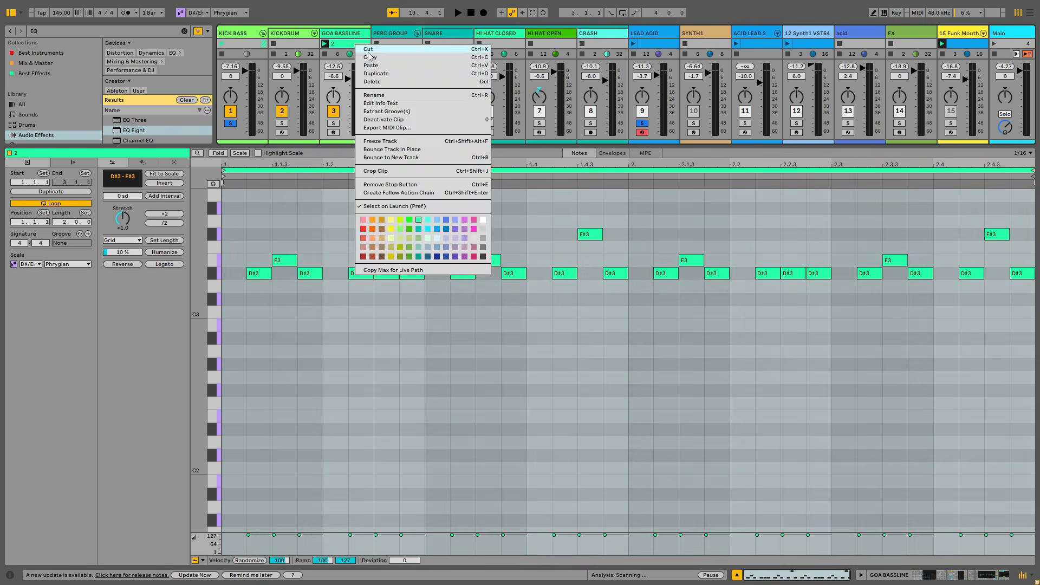
{"action": "left_click", "coordinate": [374, 73]}
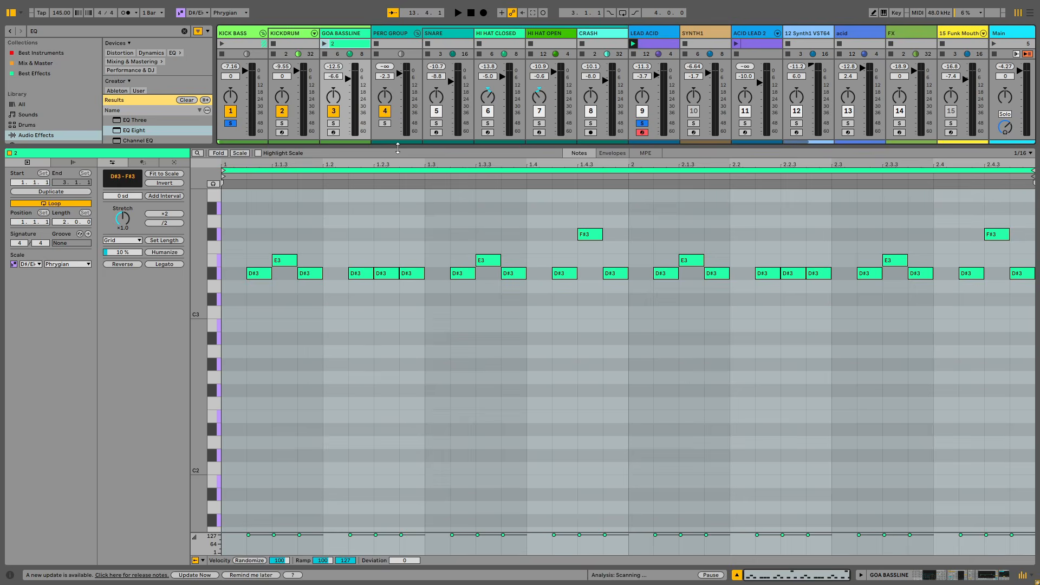
{"action": "double_click", "coordinate": [397, 147]}
Step: Move every E3 and F#3 note in the duplicated GOA BASSLINE clip to D#3 and launch the clip
{"action": "double_click", "coordinate": [338, 85]}
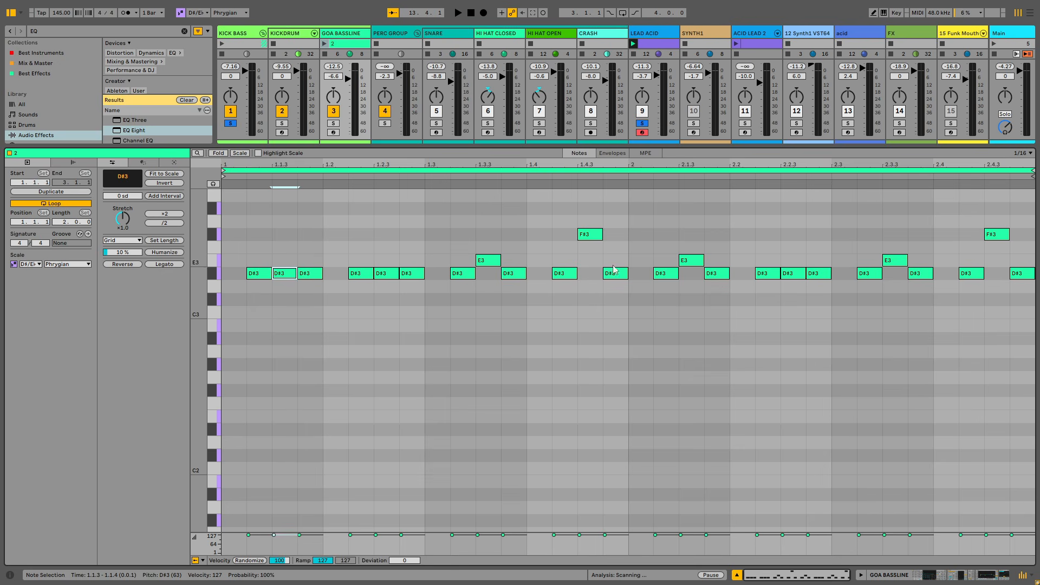
{"action": "left_click", "coordinate": [594, 274]}
{"action": "left_click_drag", "start_coordinate": [889, 261], "coordinate": [896, 273]}
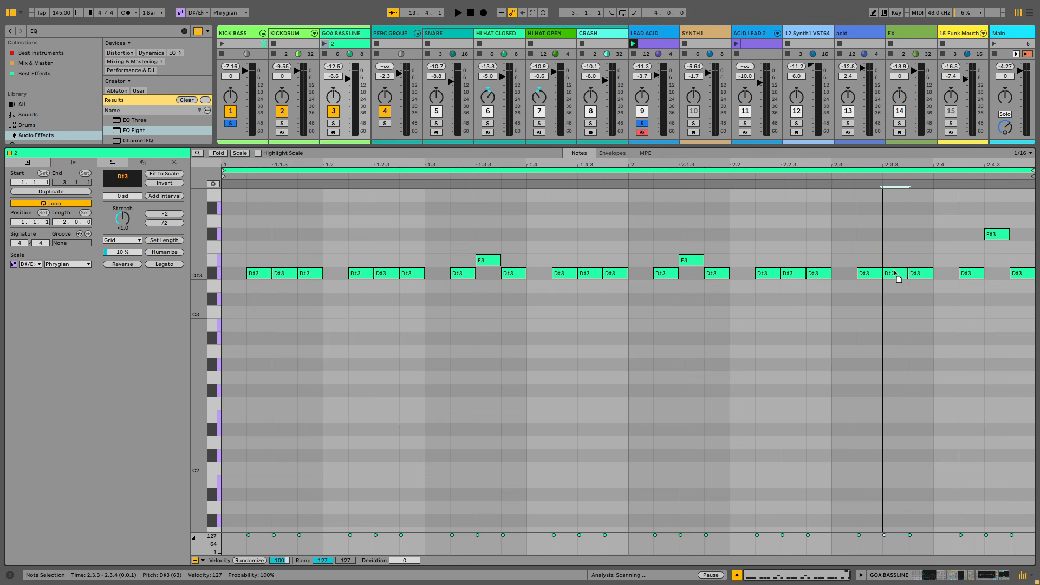
{"action": "left_click_drag", "start_coordinate": [996, 234], "coordinate": [1000, 275]}
{"action": "left_click_drag", "start_coordinate": [488, 260], "coordinate": [488, 274]}
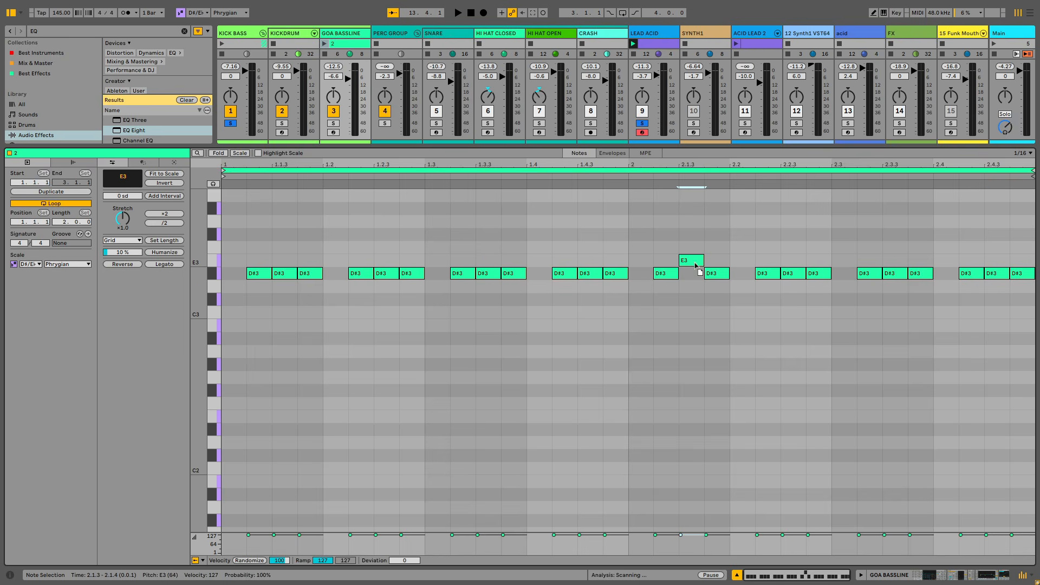
{"action": "left_click_drag", "start_coordinate": [692, 261], "coordinate": [691, 274]}
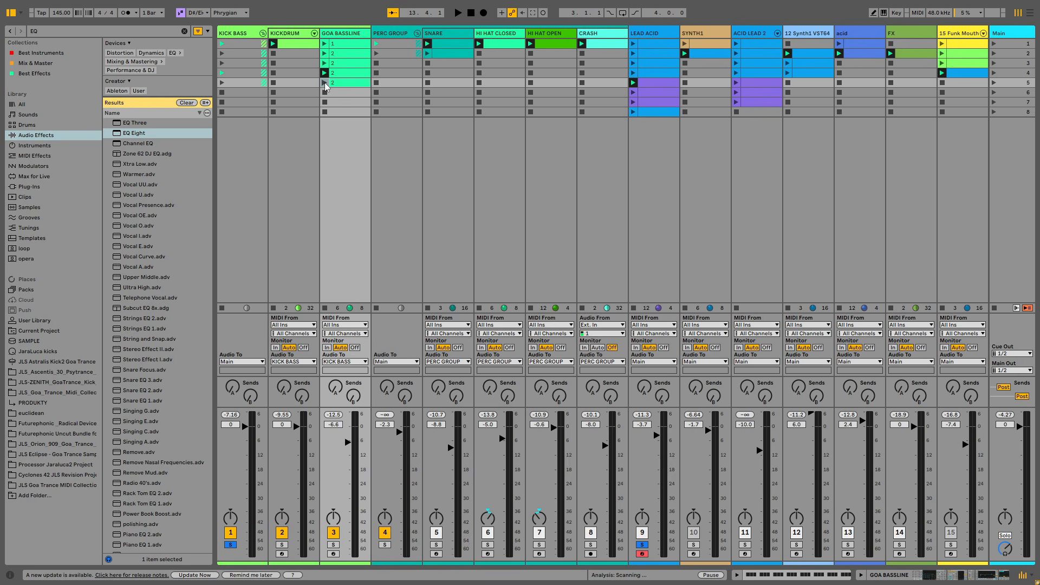
{"action": "left_click", "coordinate": [325, 82]}
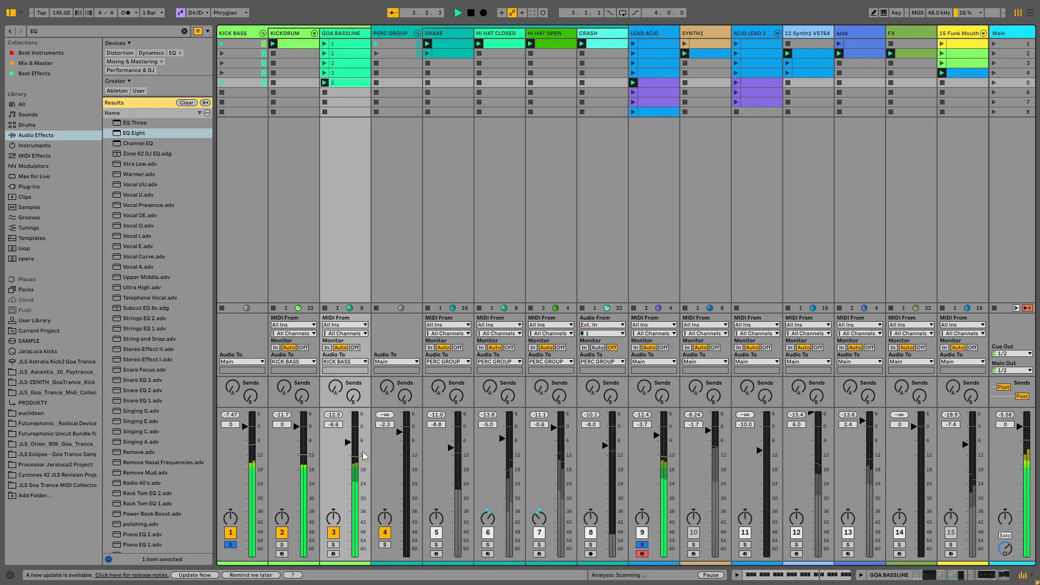
Step: Open the first LEAD ACID clip in the note editor to examine its note pattern
{"action": "left_click", "coordinate": [650, 112]}
{"action": "double_click", "coordinate": [653, 111]}
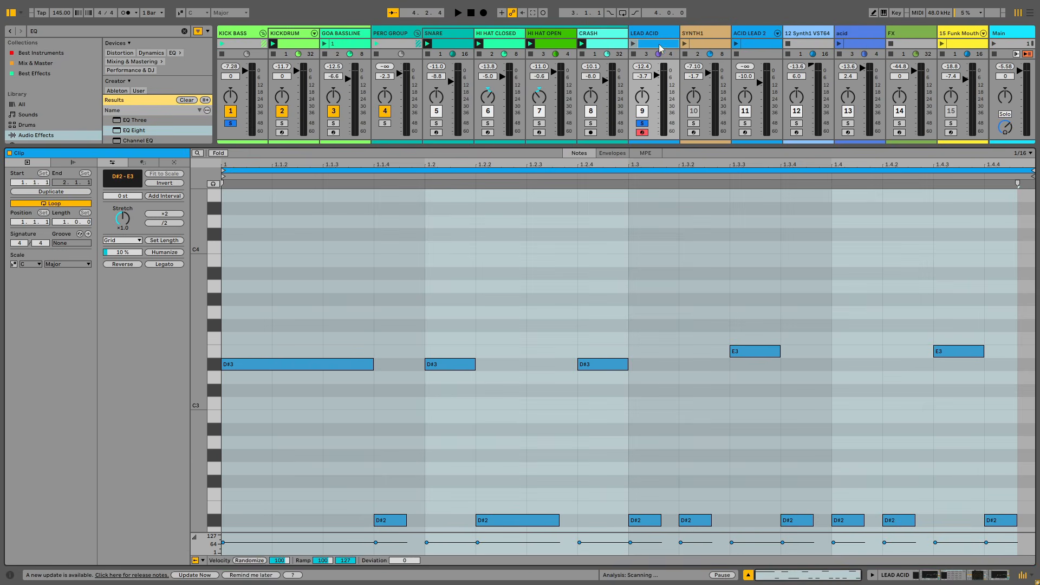
{"action": "left_click", "coordinate": [643, 43]}
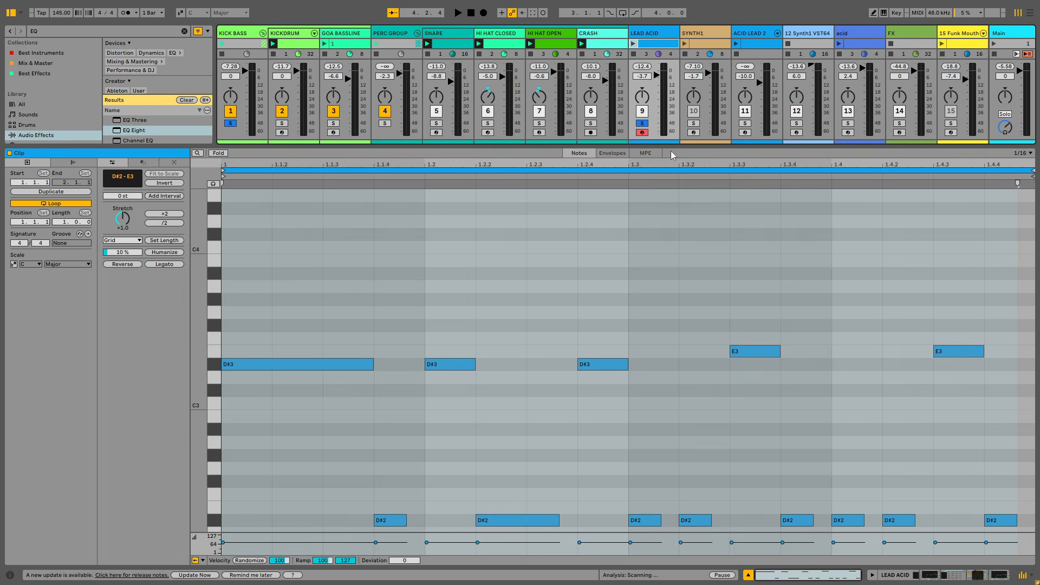
Step: Launch the scene 8 clip on the LEAD ACID track and solo only that track
{"action": "key", "text": "ctrl+alt+l"}
{"action": "left_click", "coordinate": [651, 113]}
{"action": "left_click", "coordinate": [633, 113]}
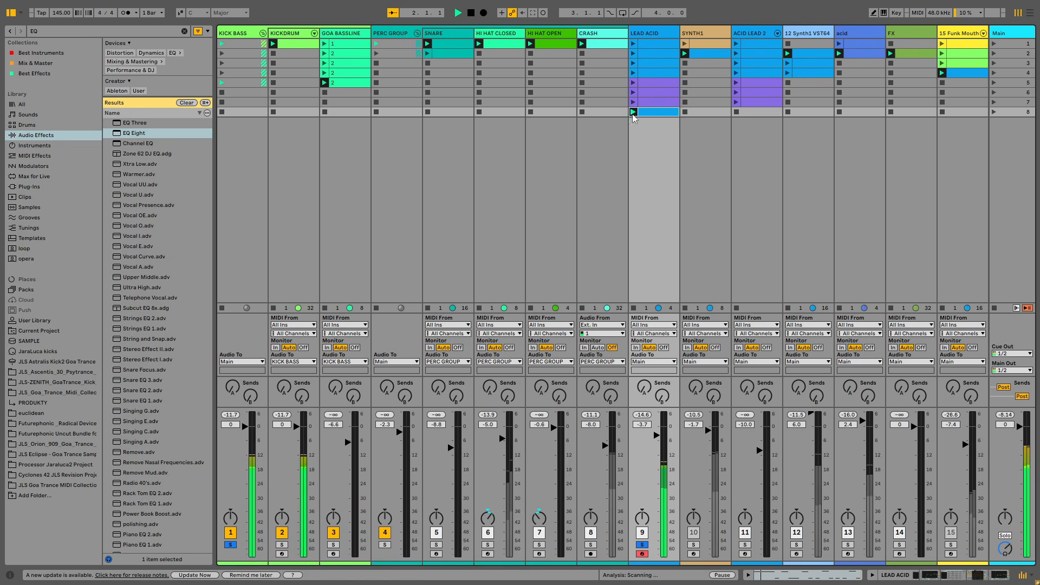
{"action": "left_click", "coordinate": [642, 545]}
{"action": "left_click", "coordinate": [642, 544]}
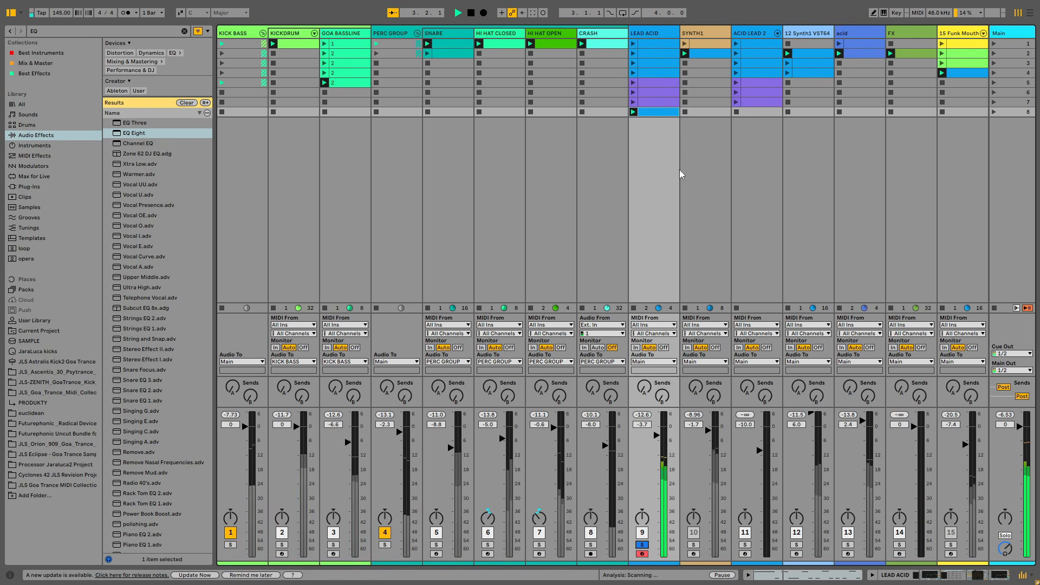
Step: Open the clip in the note editor, enable its scale and set it to D#/Eb Phrygian
{"action": "key", "text": "ctrl+alt+l"}
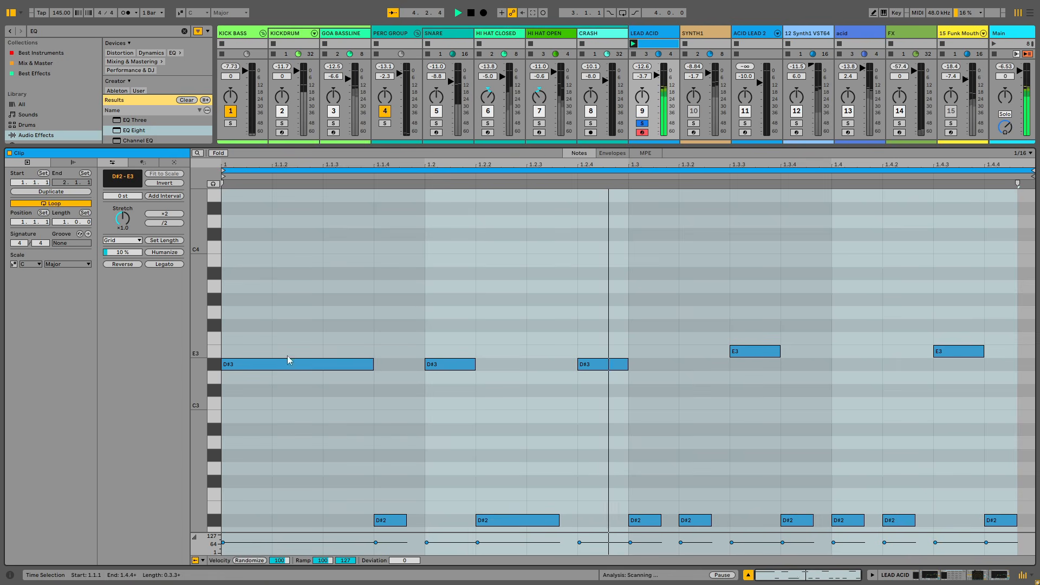
{"action": "left_click", "coordinate": [14, 264]}
{"action": "left_click", "coordinate": [30, 263]}
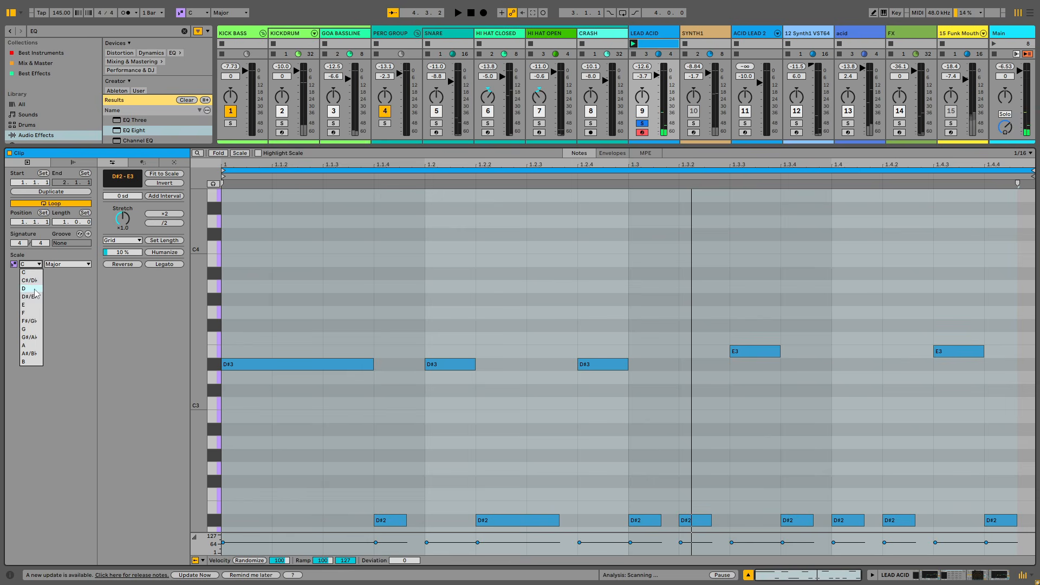
{"action": "left_click", "coordinate": [26, 297]}
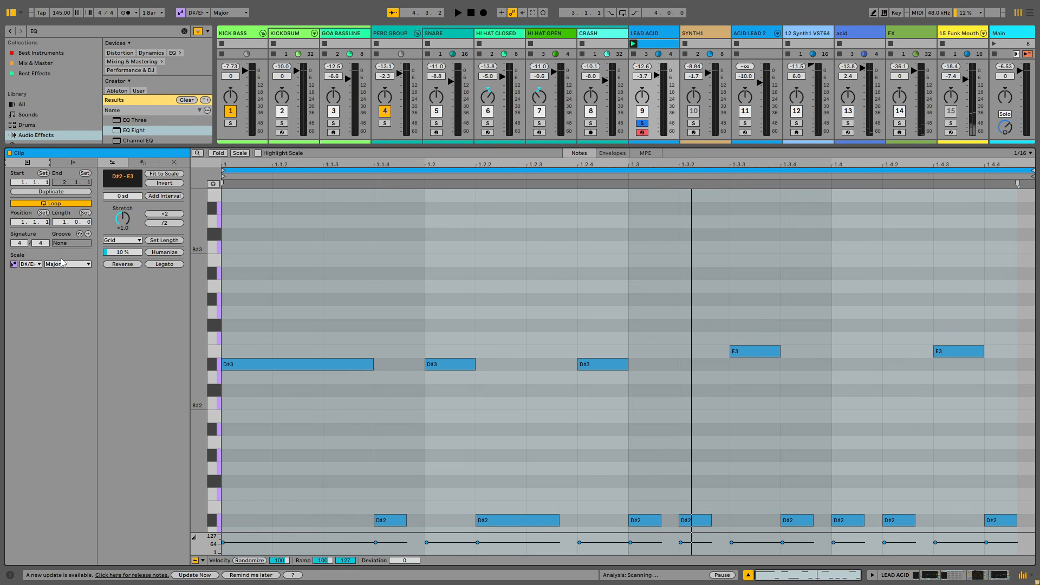
{"action": "left_click", "coordinate": [65, 264]}
{"action": "left_click", "coordinate": [68, 313]}
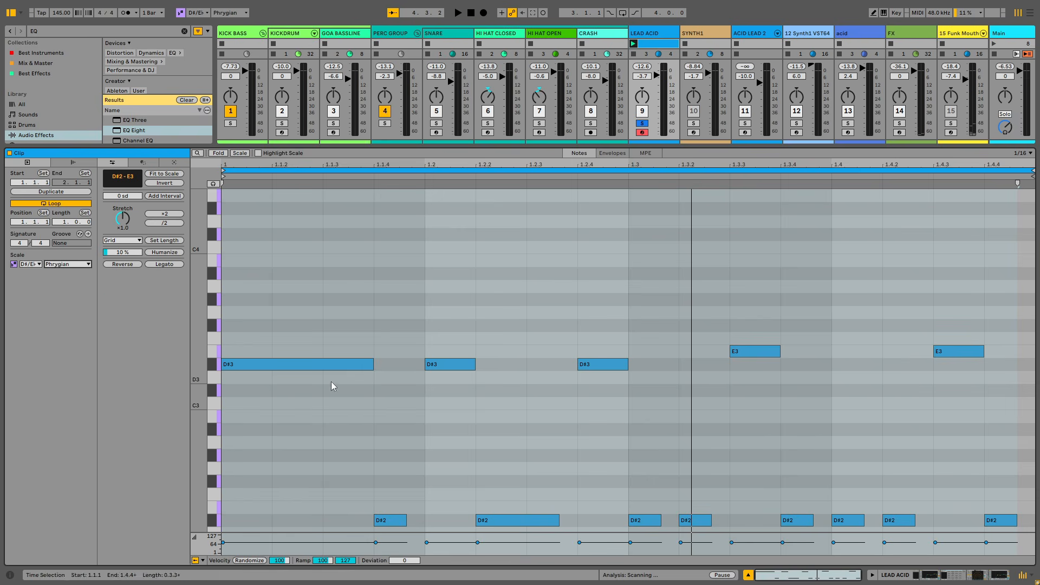
Step: View only the D# Phrygian scale notes in the note editor, and restore the full note range
{"action": "left_click_drag", "start_coordinate": [199, 344], "coordinate": [193, 343]}
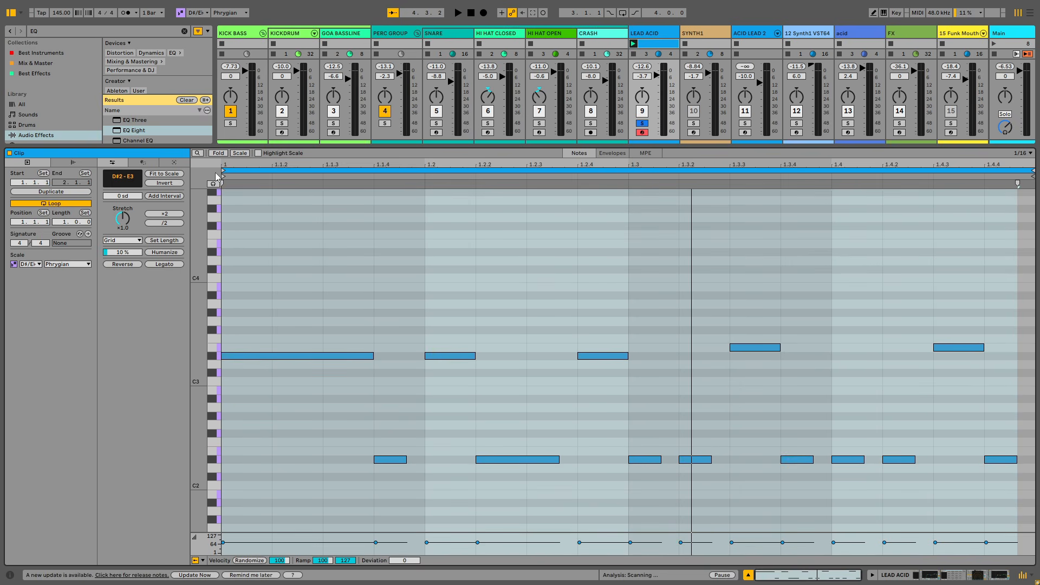
{"action": "left_click", "coordinate": [240, 153]}
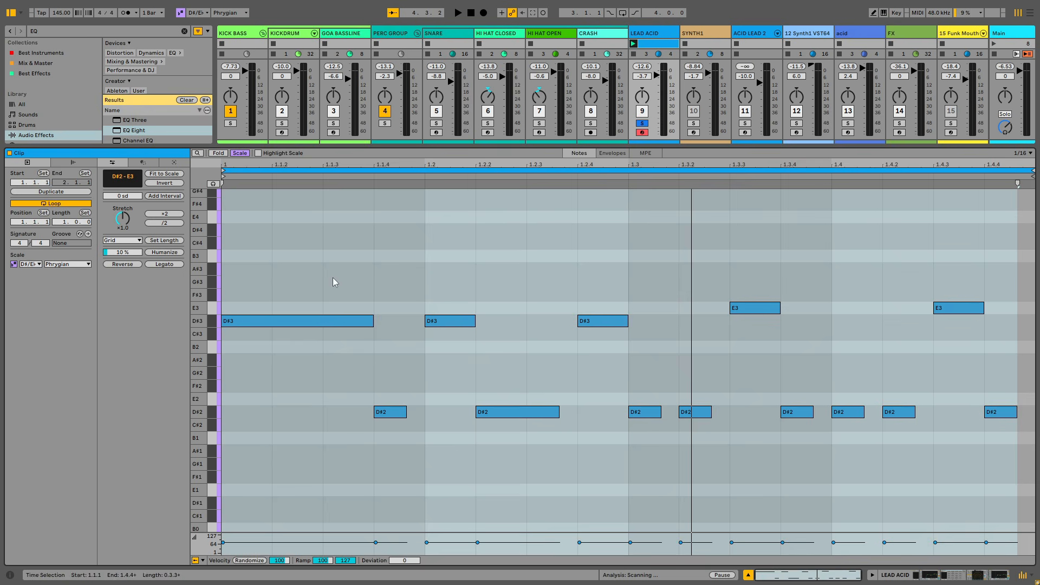
{"action": "left_click", "coordinate": [240, 153]}
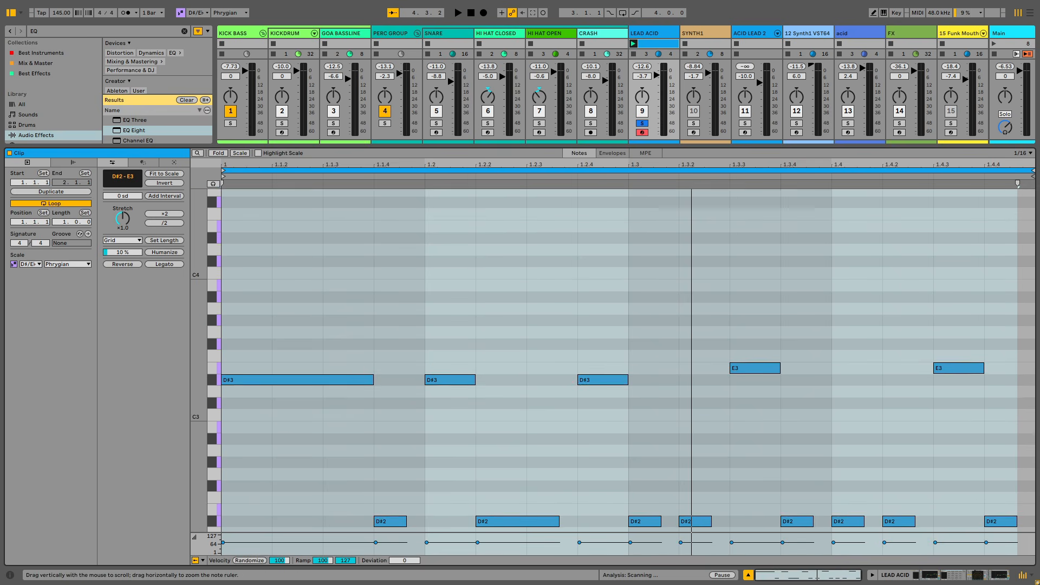
Step: Examine the E3 and D#2 notes in the clip's second half and audition the pattern
{"action": "scroll", "coordinate": [607, 363], "scroll_direction": "down", "scroll_amount": 2}
{"action": "left_click", "coordinate": [643, 350]}
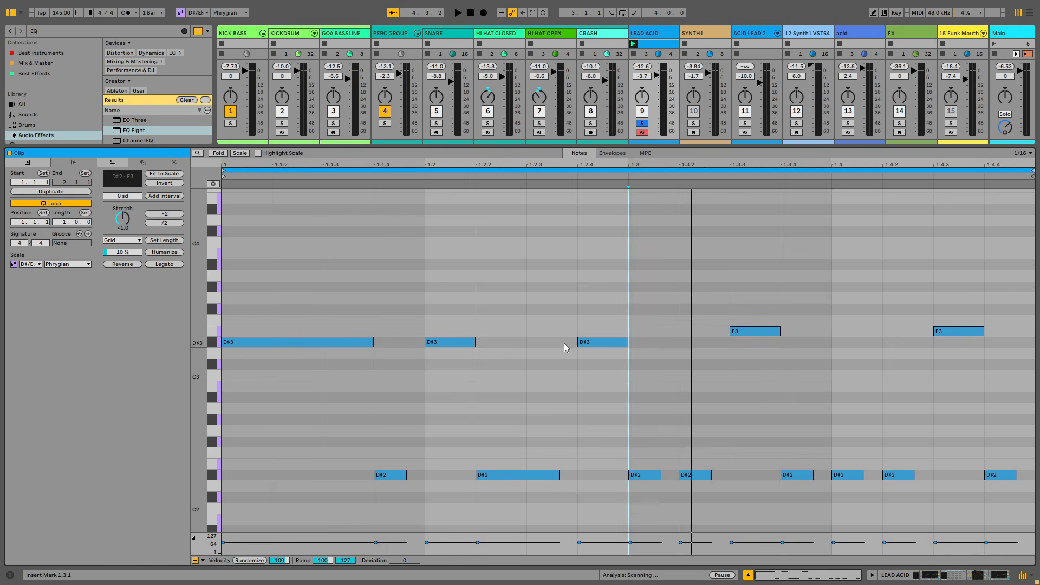
{"action": "left_click", "coordinate": [580, 292]}
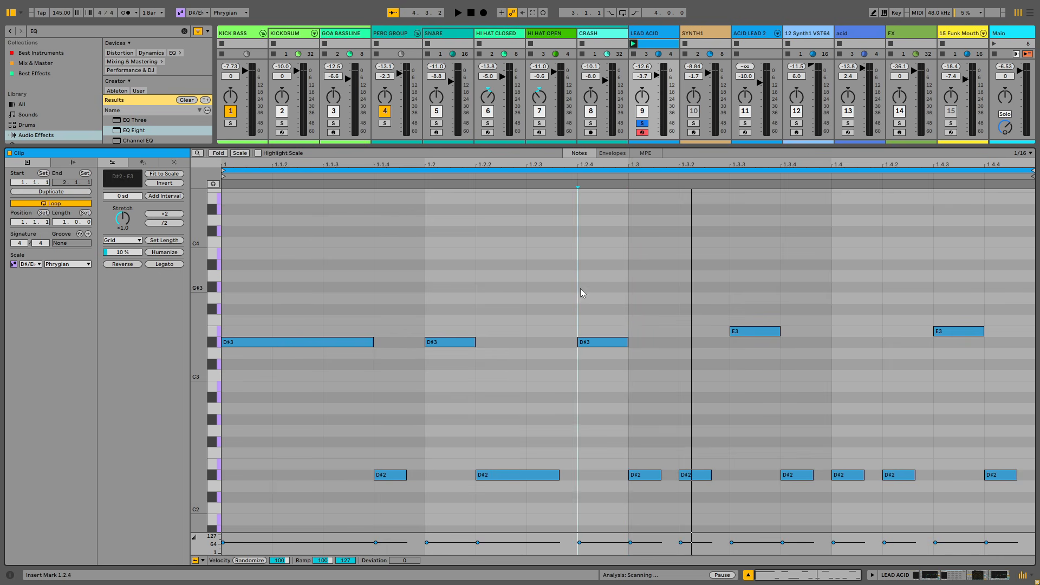
{"action": "left_click", "coordinate": [779, 332]}
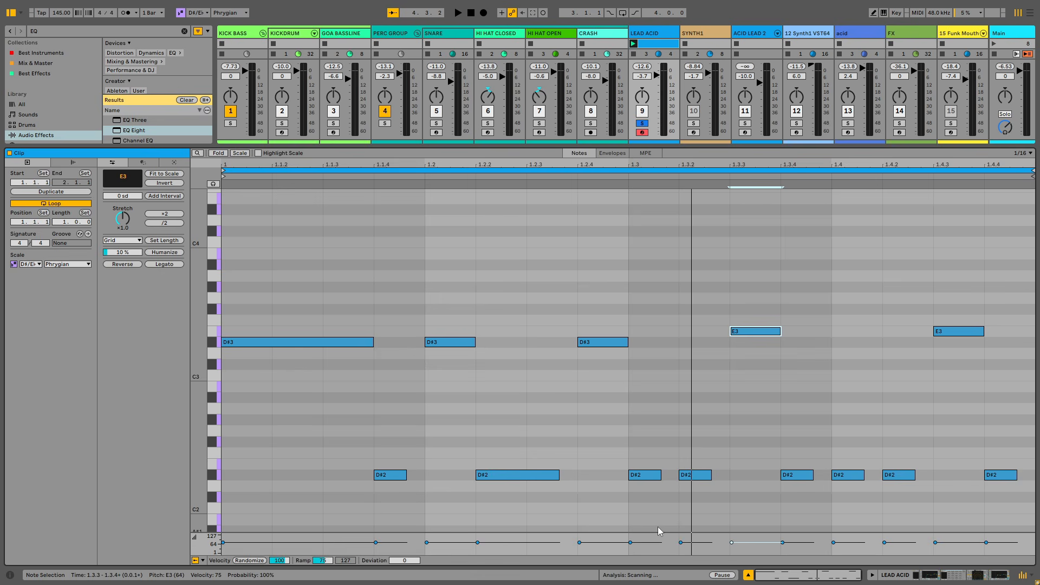
{"action": "left_click_drag", "start_coordinate": [637, 503], "coordinate": [1033, 279]}
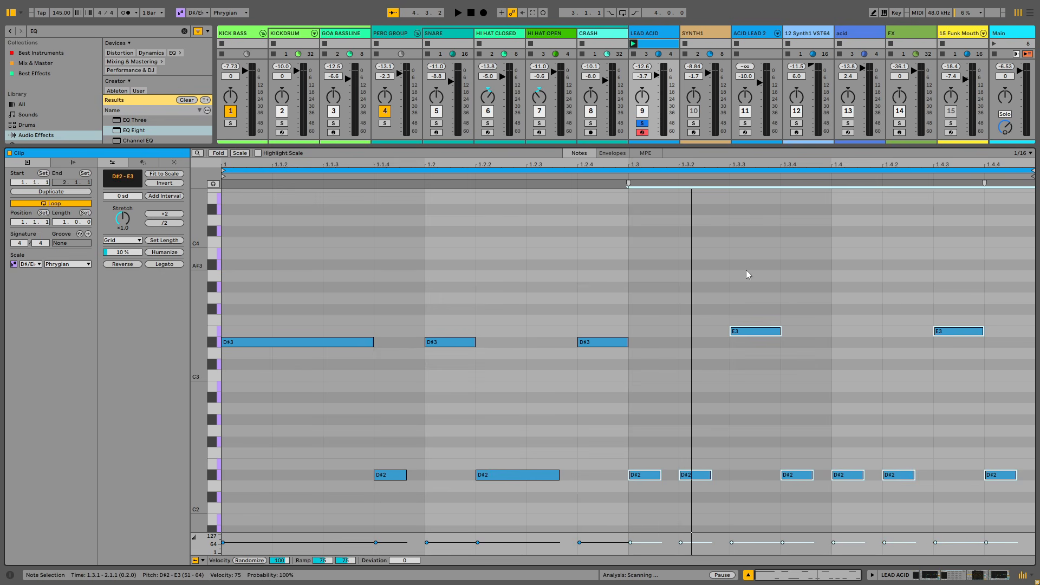
{"action": "key", "text": "space"}
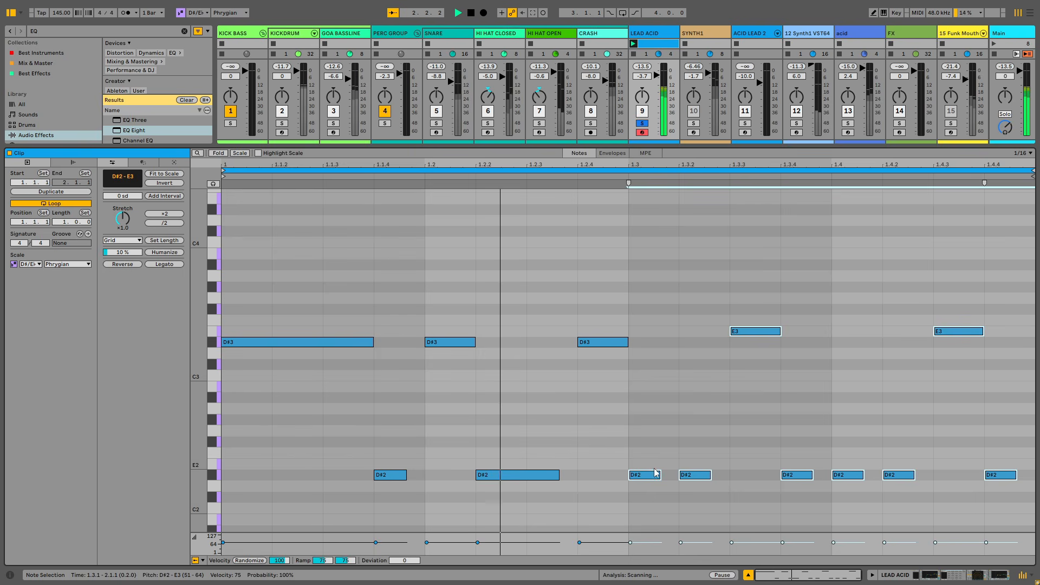
{"action": "key", "text": "space"}
Step: Lower the D#3 note at 1.2.4 to D3 and delete every note from 1.3 onward
{"action": "left_click_drag", "start_coordinate": [597, 343], "coordinate": [599, 356]}
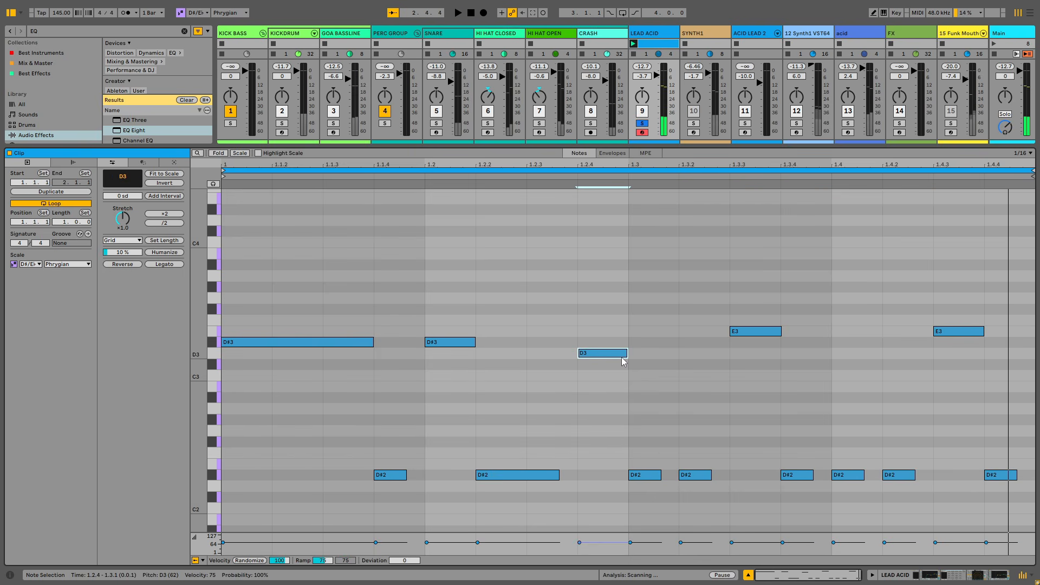
{"action": "left_click_drag", "start_coordinate": [645, 543], "coordinate": [1032, 254]}
{"action": "left_click_drag", "start_coordinate": [667, 267], "coordinate": [1034, 564]}
{"action": "key", "text": "Delete"}
{"action": "left_click", "coordinate": [634, 474]}
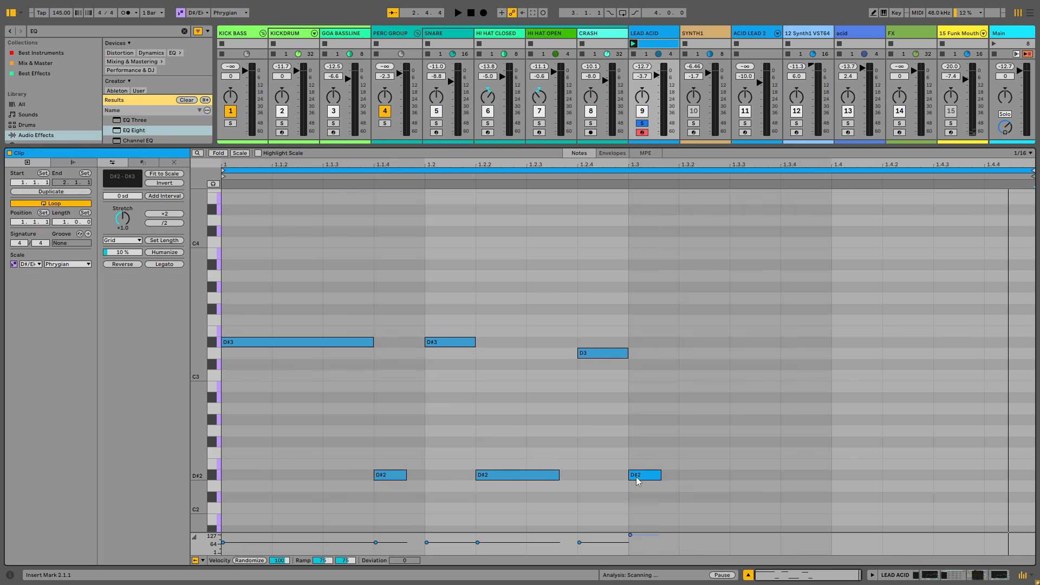
{"action": "key", "text": "Delete"}
Step: Audition the pattern, compare D3 and D#3 for the note at 1.2.4, and set it to D#3
{"action": "left_click_drag", "start_coordinate": [198, 332], "coordinate": [249, 332]}
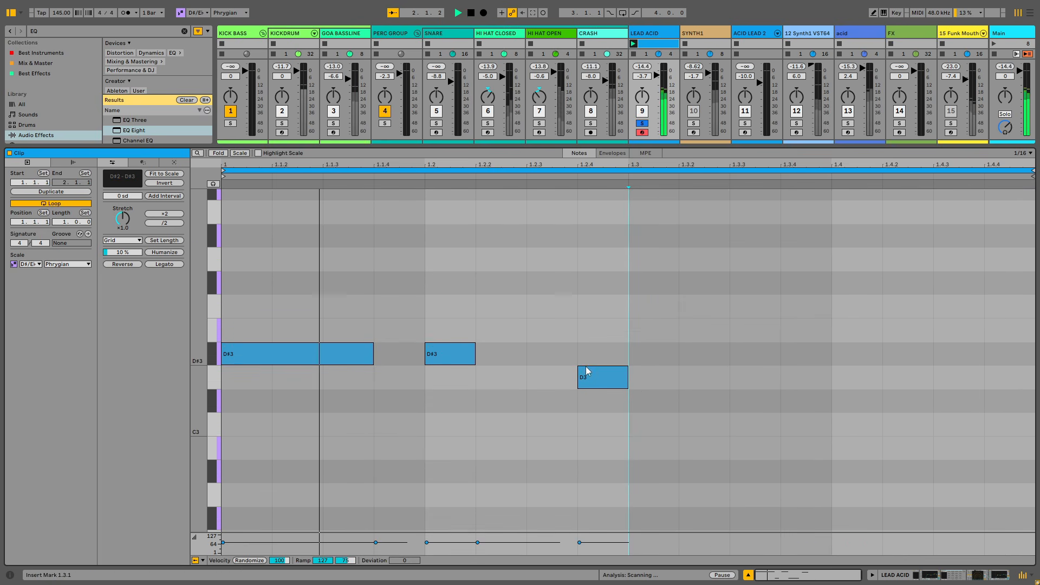
{"action": "left_click_drag", "start_coordinate": [629, 383], "coordinate": [610, 355]}
{"action": "scroll", "coordinate": [615, 428], "scroll_direction": "down", "scroll_amount": 2}
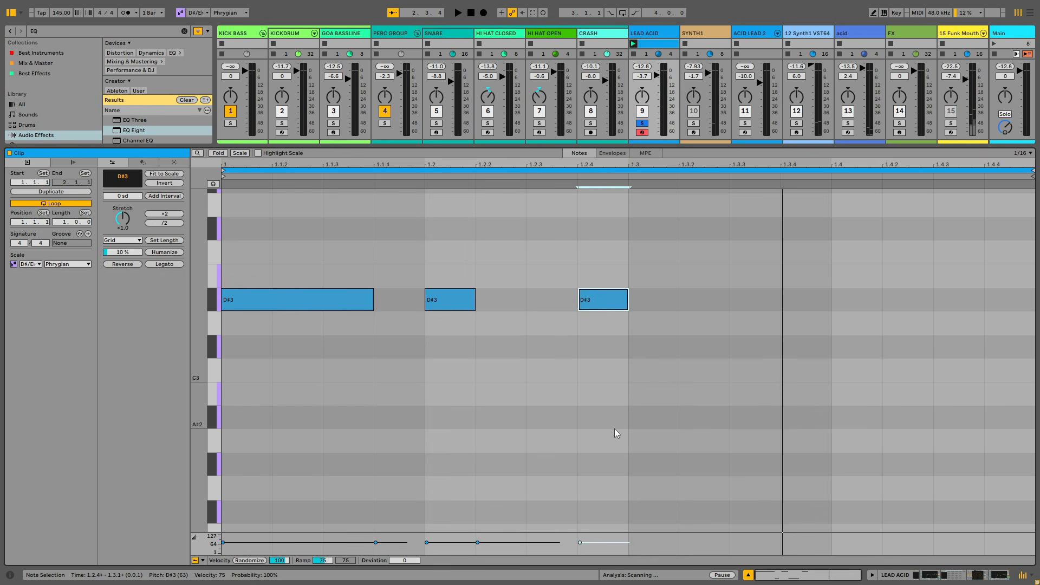
{"action": "left_click_drag", "start_coordinate": [198, 347], "coordinate": [168, 330]}
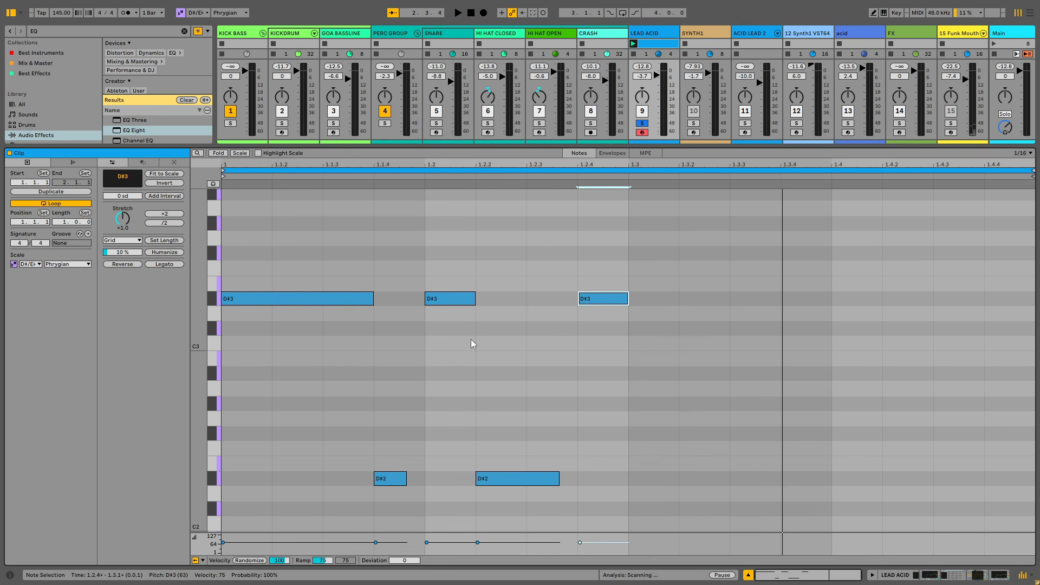
{"action": "left_click_drag", "start_coordinate": [592, 307], "coordinate": [595, 325]}
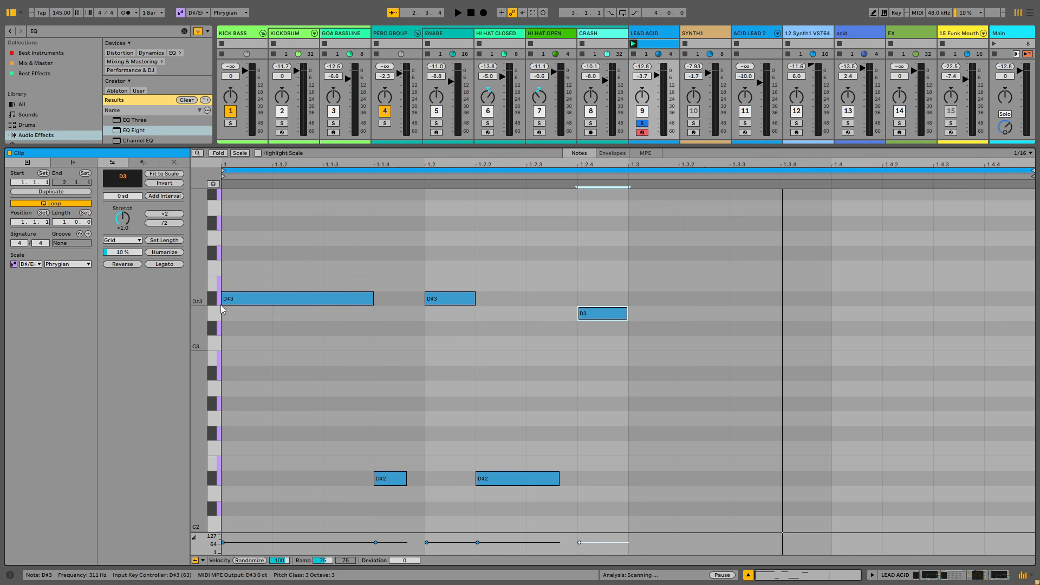
{"action": "left_click_drag", "start_coordinate": [592, 315], "coordinate": [593, 301]}
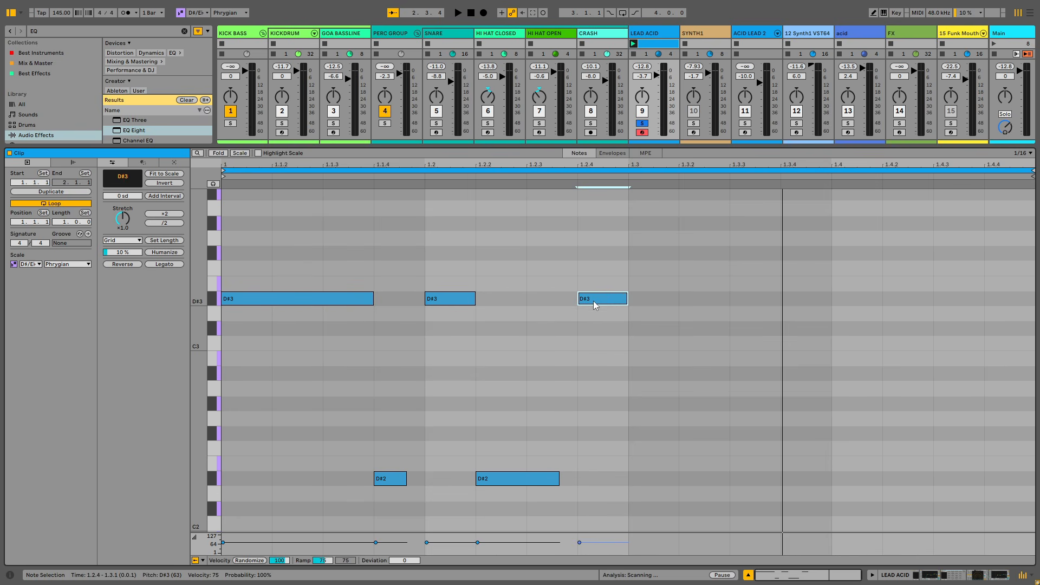
Step: Duplicate the first half's notes into the second half and lower the copied D#3 at 1.4 to D3
{"action": "left_click_drag", "start_coordinate": [608, 249], "coordinate": [257, 506]}
{"action": "key", "text": "ctrl+d"}
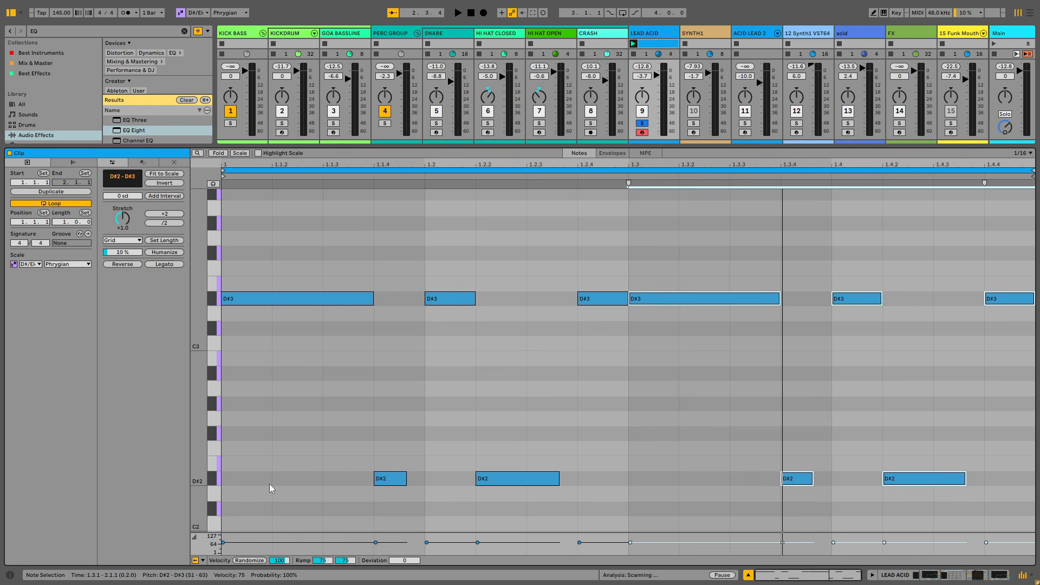
{"action": "left_click", "coordinate": [964, 378]}
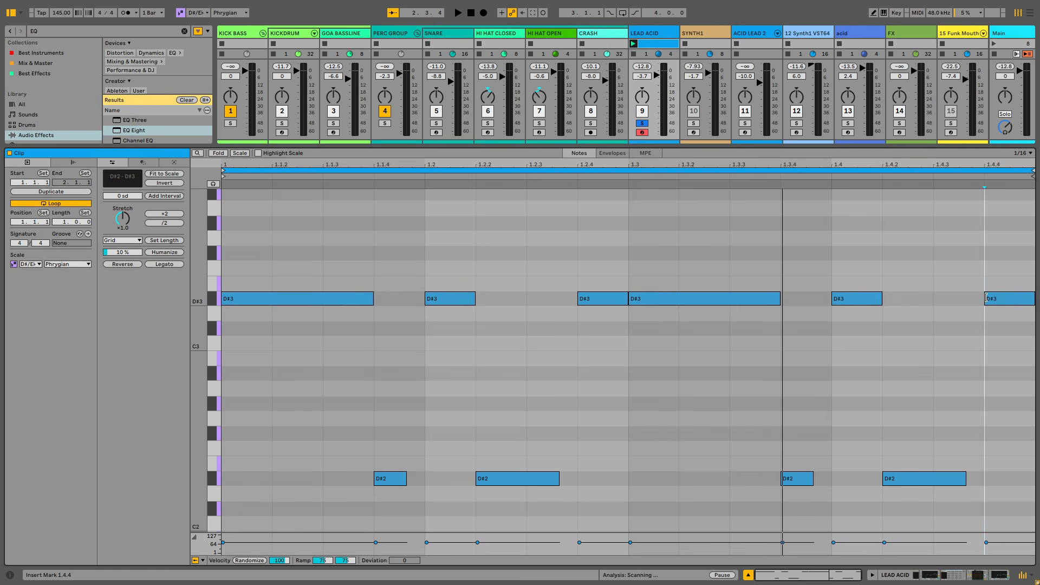
{"action": "left_click_drag", "start_coordinate": [840, 298], "coordinate": [848, 315]}
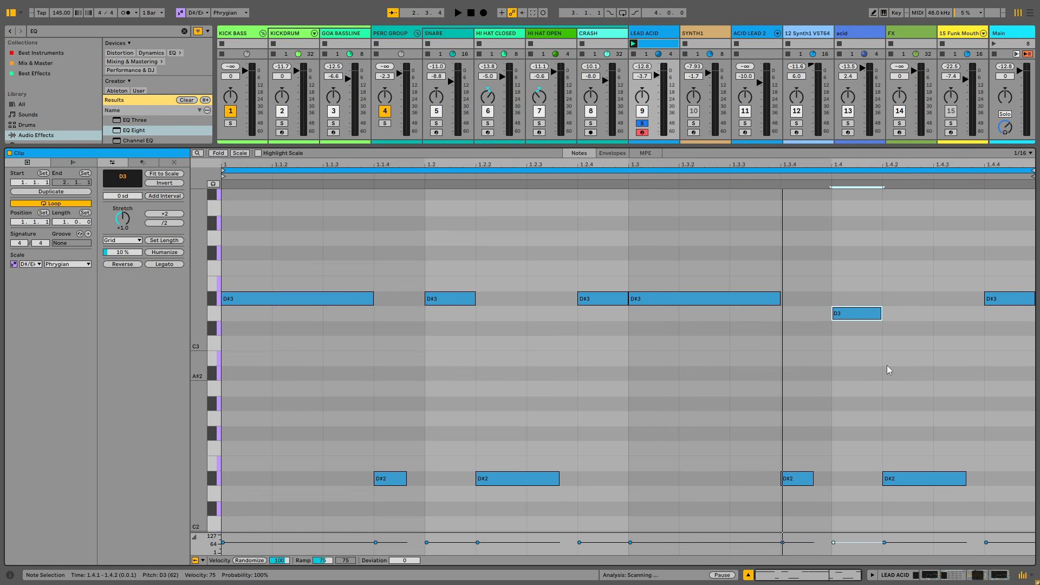
{"action": "key", "text": "space"}
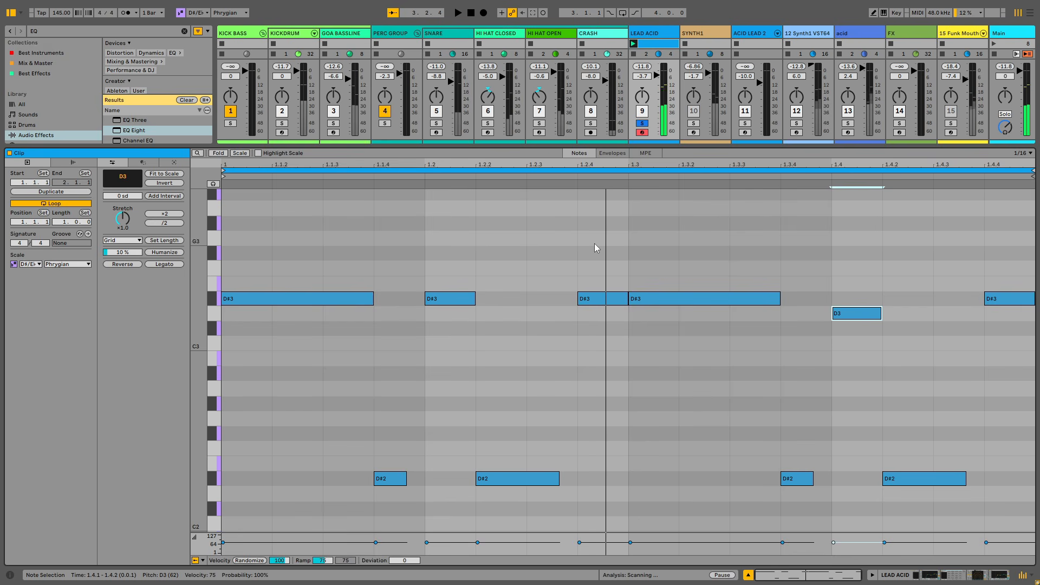
Step: Shorten the D#2 note at 1.2.2 to one sixteenth and move the D#3 from 1.2.4 to 1.2.3
{"action": "left_click", "coordinate": [650, 300]}
{"action": "left_click_drag", "start_coordinate": [559, 478], "coordinate": [526, 464]}
{"action": "left_click", "coordinate": [599, 289]}
{"action": "left_click_drag", "start_coordinate": [598, 296], "coordinate": [559, 298]}
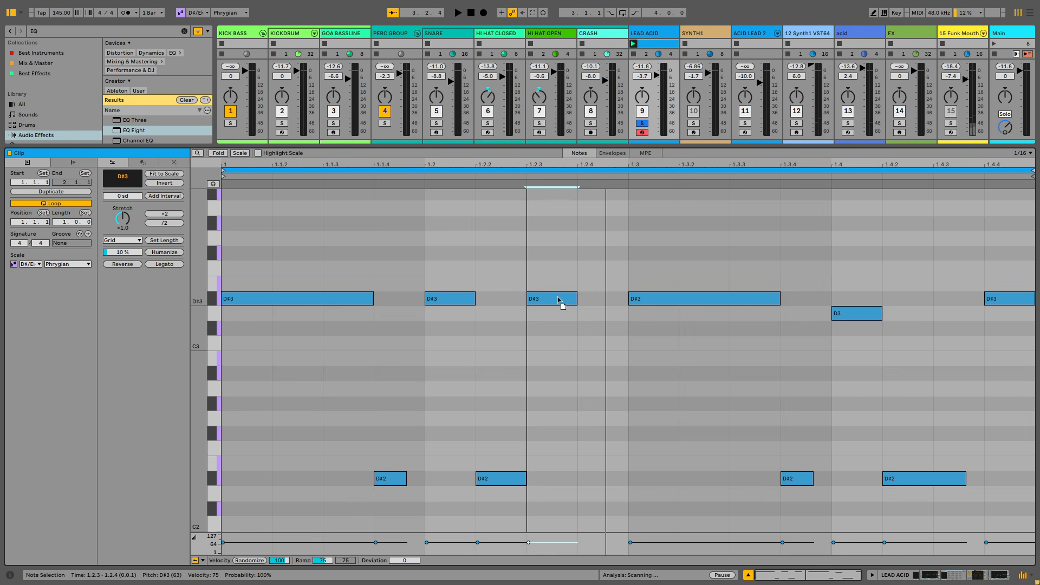
Step: Add a D#3 note at 1.2.4 and shorten the D#3 notes at 1.2.3 and 1.2.4 to about half a sixteenth
{"action": "double_click", "coordinate": [600, 302]}
{"action": "left_click_drag", "start_coordinate": [617, 267], "coordinate": [542, 334]}
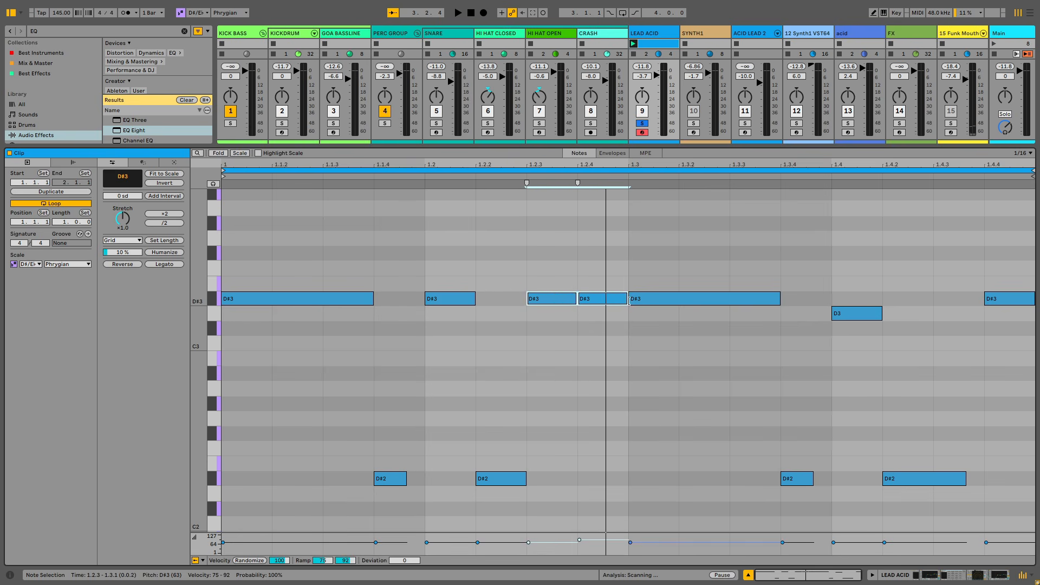
{"action": "left_click_drag", "start_coordinate": [626, 298], "coordinate": [604, 299]}
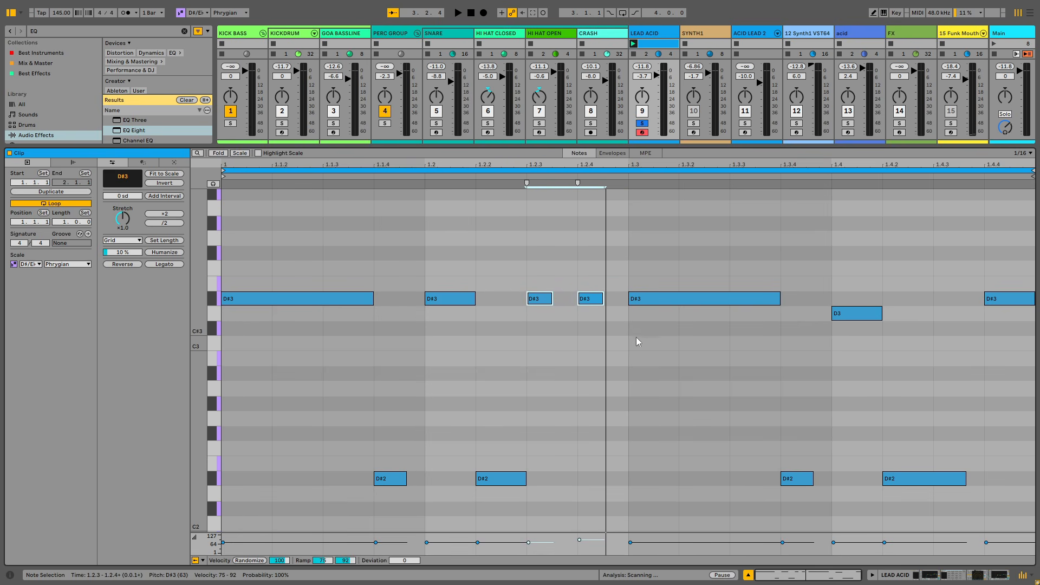
{"action": "key", "text": "space"}
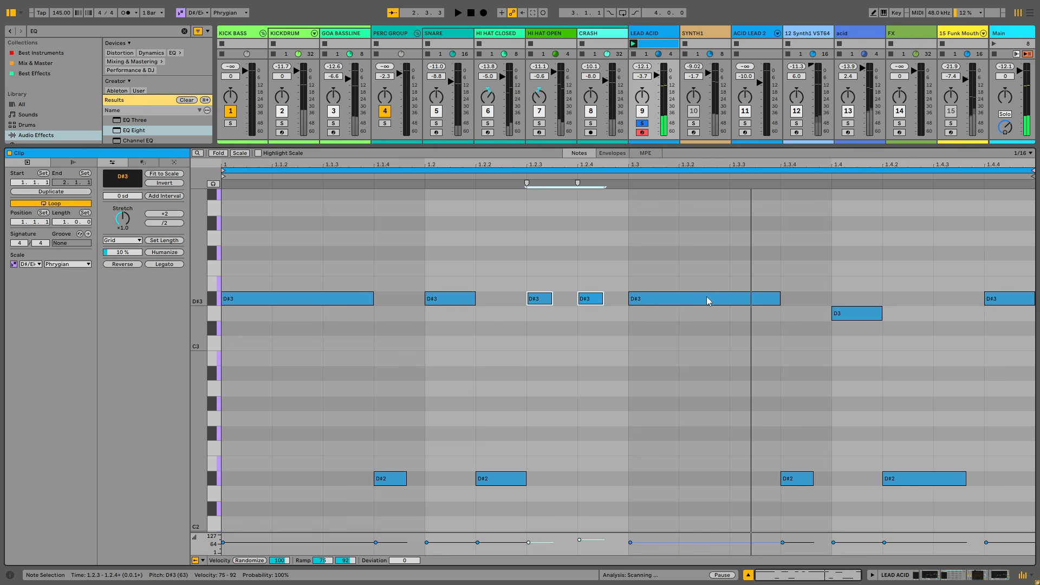
Step: Shorten the D#3 note at 1.3 to about one and a half sixteenths and add a D#3 at 1.3.3
{"action": "left_click_drag", "start_coordinate": [779, 306], "coordinate": [680, 303]}
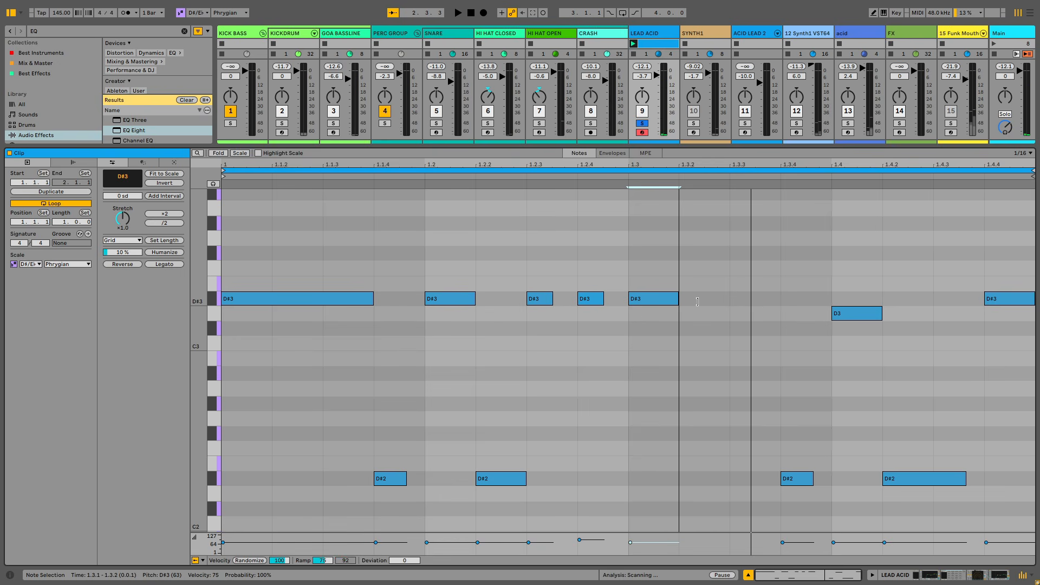
{"action": "double_click", "coordinate": [731, 303]}
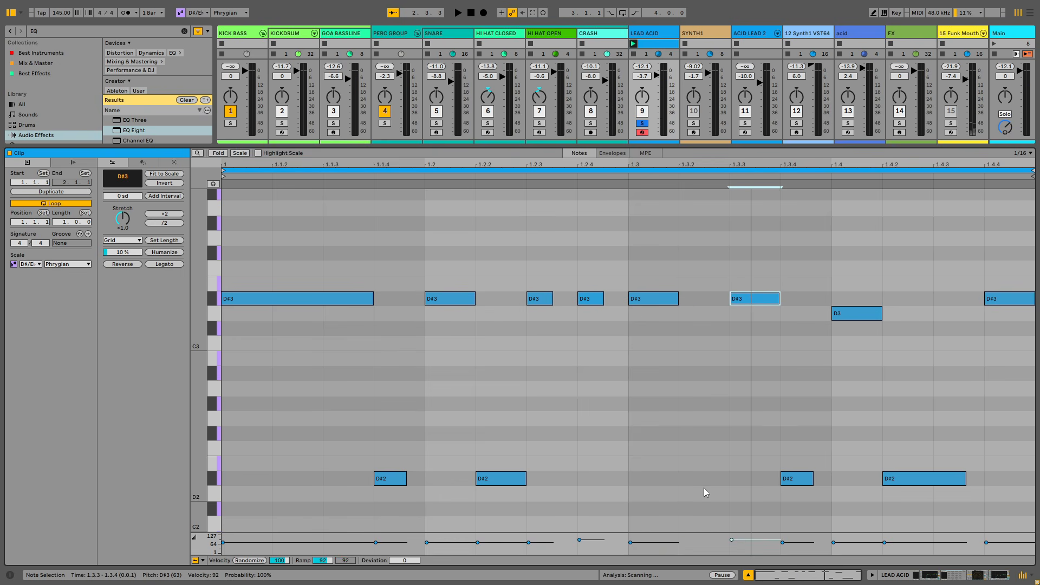
{"action": "left_click_drag", "start_coordinate": [680, 304], "coordinate": [700, 304]}
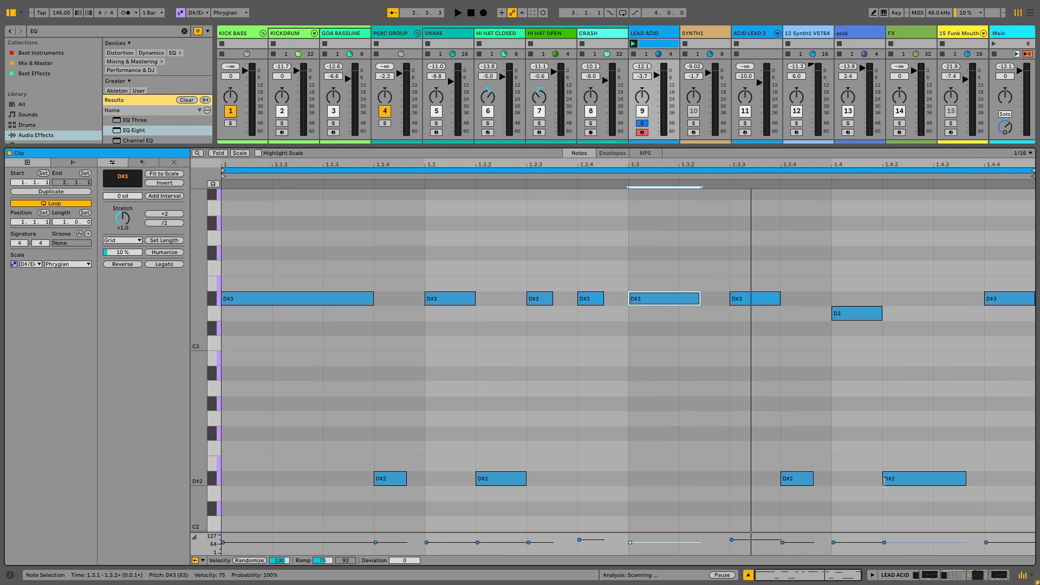
Step: Shorten the D#2 at 1.4.2 and replace the closing D#3 with two at 1.4.3 and 1.4.4, each about two thirds of a sixteenth
{"action": "mouse_move", "coordinate": [884, 482]}
{"action": "left_mouse_down"}
{"action": "mouse_move", "coordinate": [936, 482]}
{"action": "mouse_move", "coordinate": [894, 481]}
{"action": "left_mouse_up"}
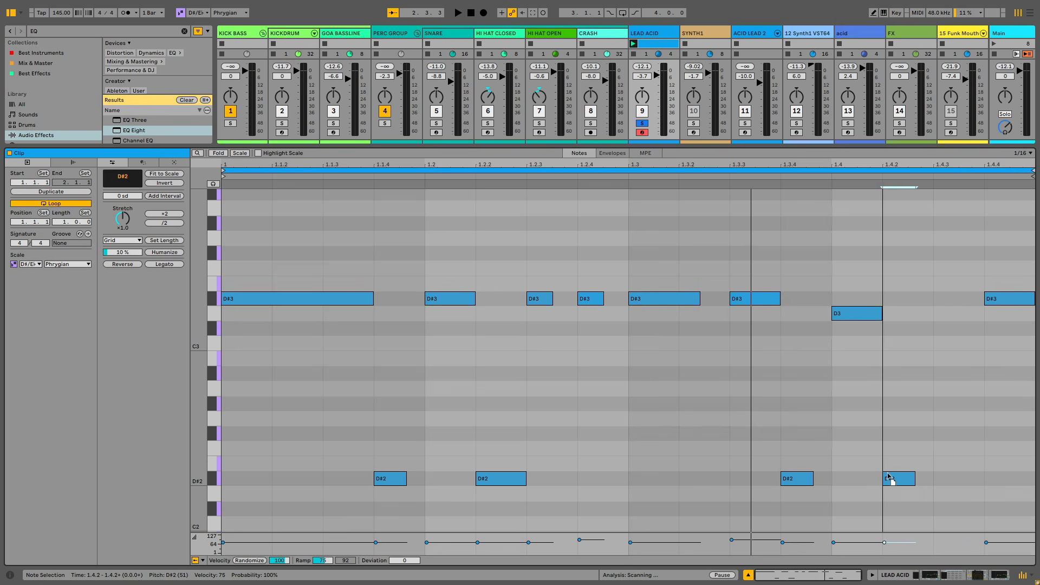
{"action": "left_click", "coordinate": [935, 481]}
{"action": "left_click_drag", "start_coordinate": [998, 303], "coordinate": [948, 301]}
{"action": "double_click", "coordinate": [998, 302]}
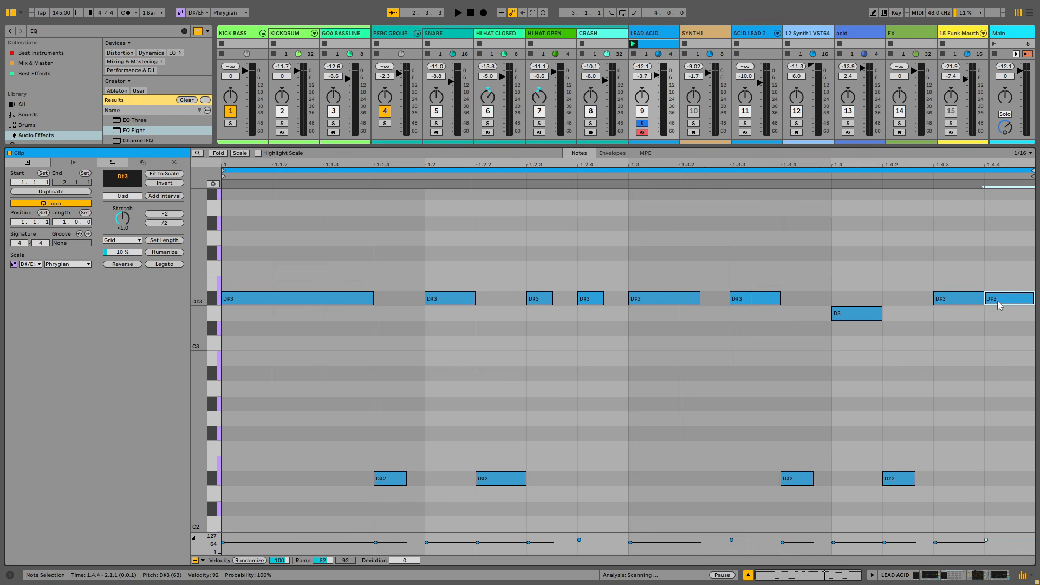
{"action": "left_click_drag", "start_coordinate": [1022, 272], "coordinate": [969, 302]}
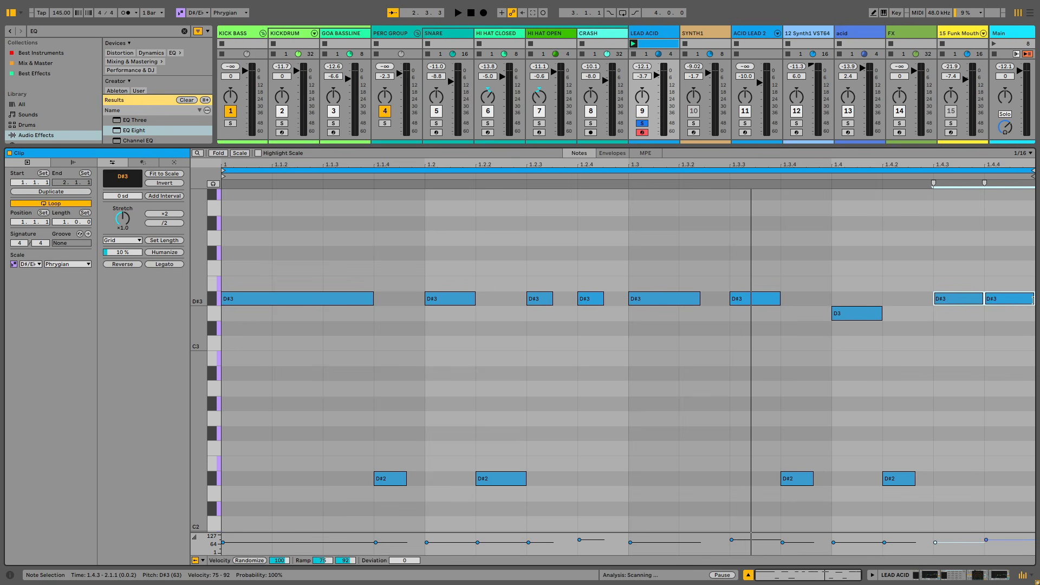
{"action": "left_click_drag", "start_coordinate": [1033, 299], "coordinate": [1017, 298]}
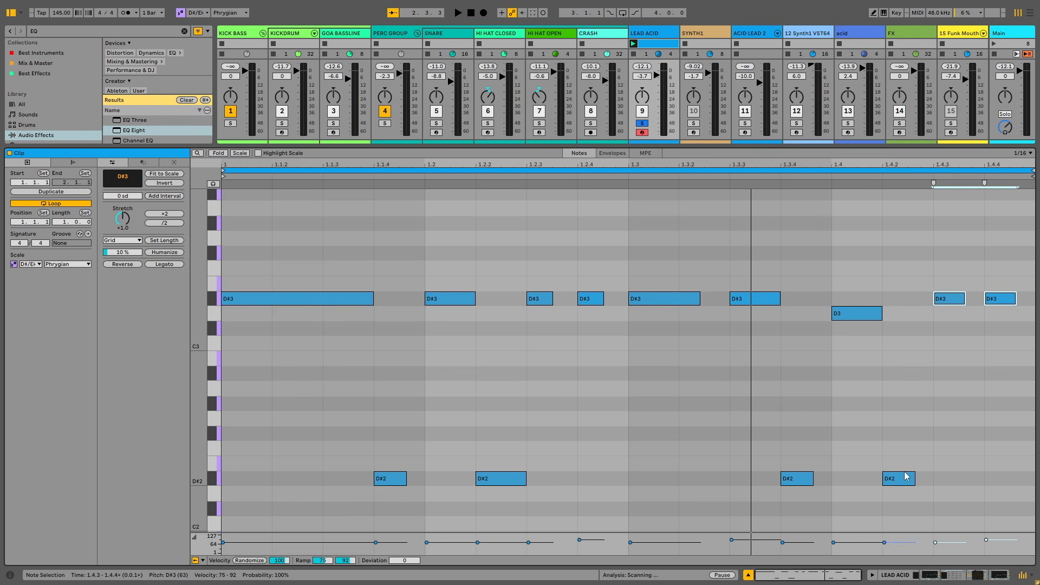
Step: Solo the KICK BASS group together with the LEAD ACID track and play the pattern over the kick and bassline
{"action": "left_click_drag", "start_coordinate": [919, 457], "coordinate": [727, 480]}
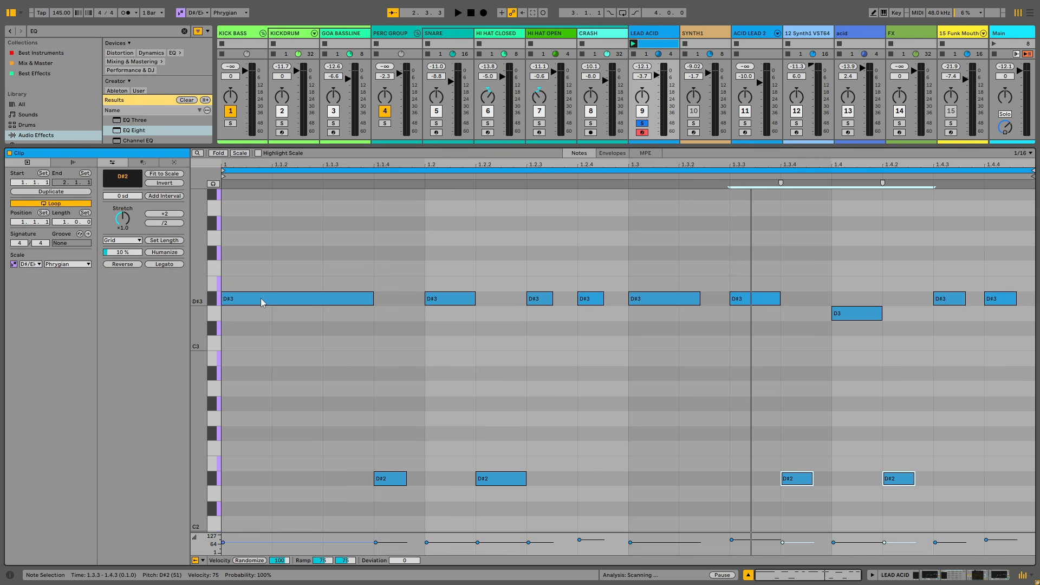
{"action": "left_click", "coordinate": [231, 123]}
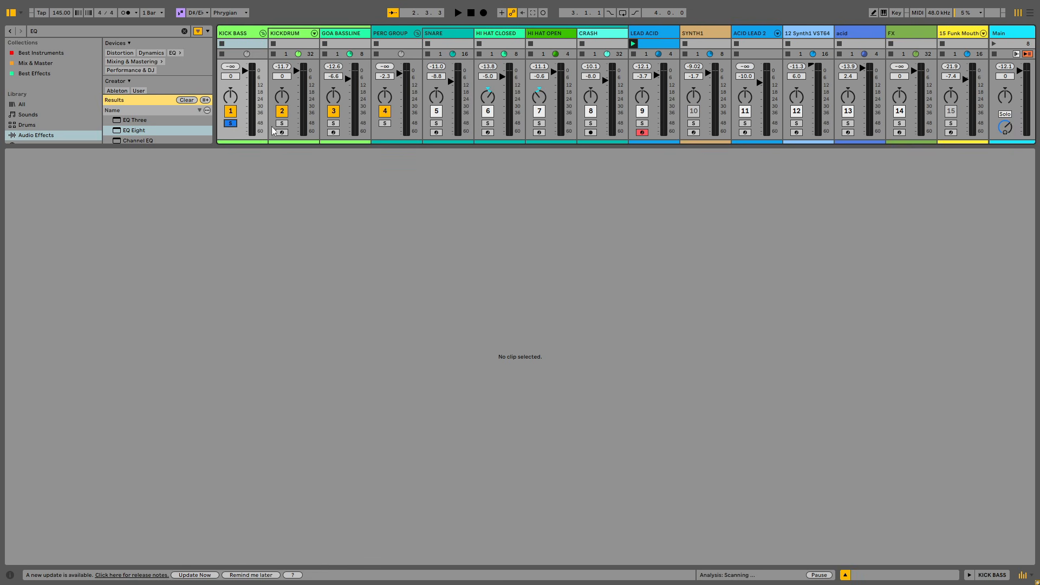
{"action": "left_click", "coordinate": [641, 124]}
{"action": "key", "text": "space"}
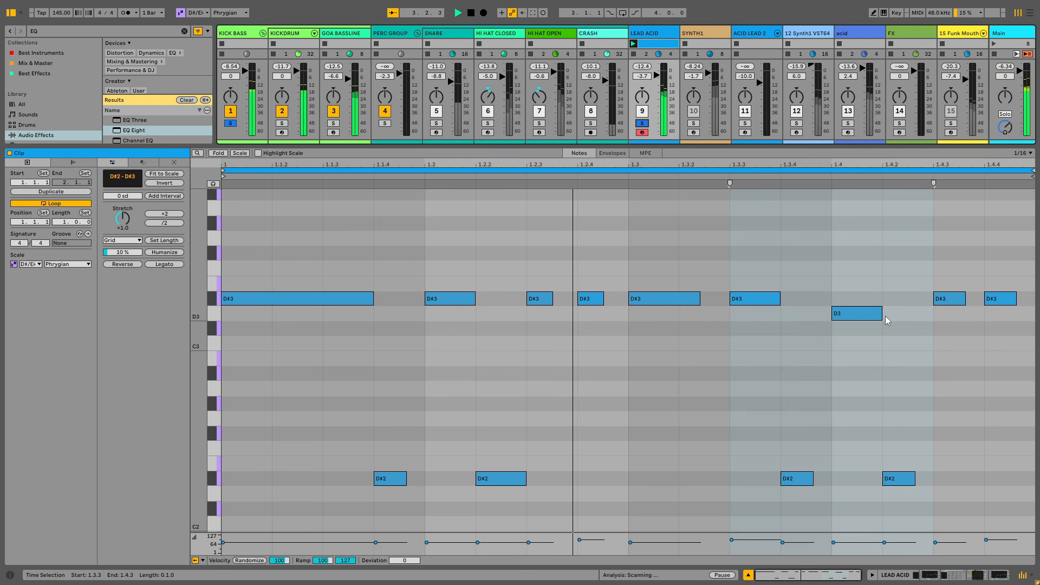
{"action": "key", "text": "space"}
Step: Replace the D#2 at 1.4.2 with a two-sixteenth D3 and move the D#3 from 1.4.3 to 1.4, then play the pattern
{"action": "double_click", "coordinate": [905, 481]}
{"action": "left_click_drag", "start_coordinate": [870, 314], "coordinate": [848, 301]}
{"action": "left_click_drag", "start_coordinate": [931, 315], "coordinate": [979, 319]}
{"action": "key", "text": "space"}
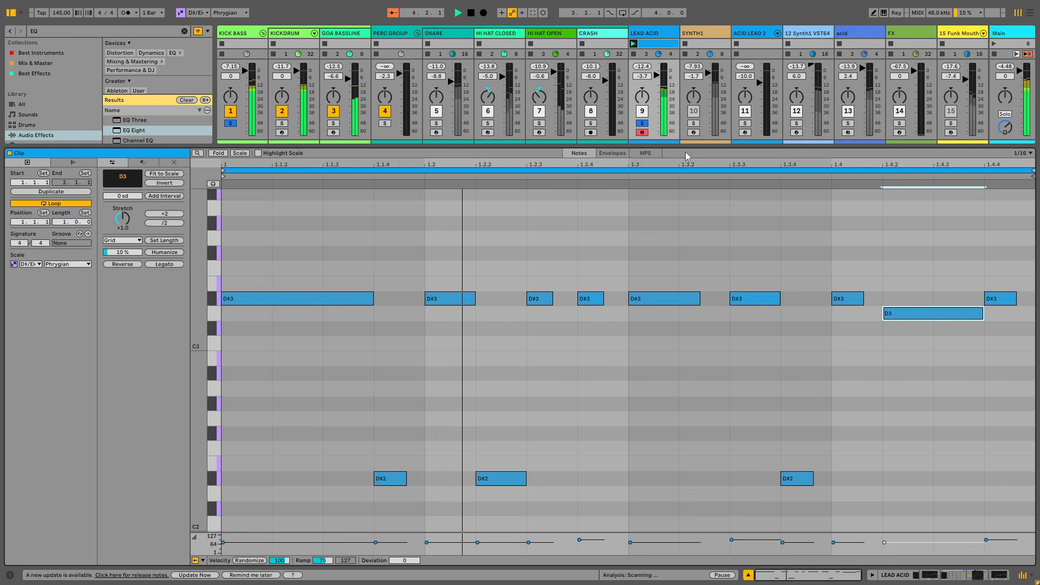
Step: Add the PERC GROUP to the soloed tracks and reopen the LEAD ACID clip in slot 8
{"action": "left_click", "coordinate": [385, 123]}
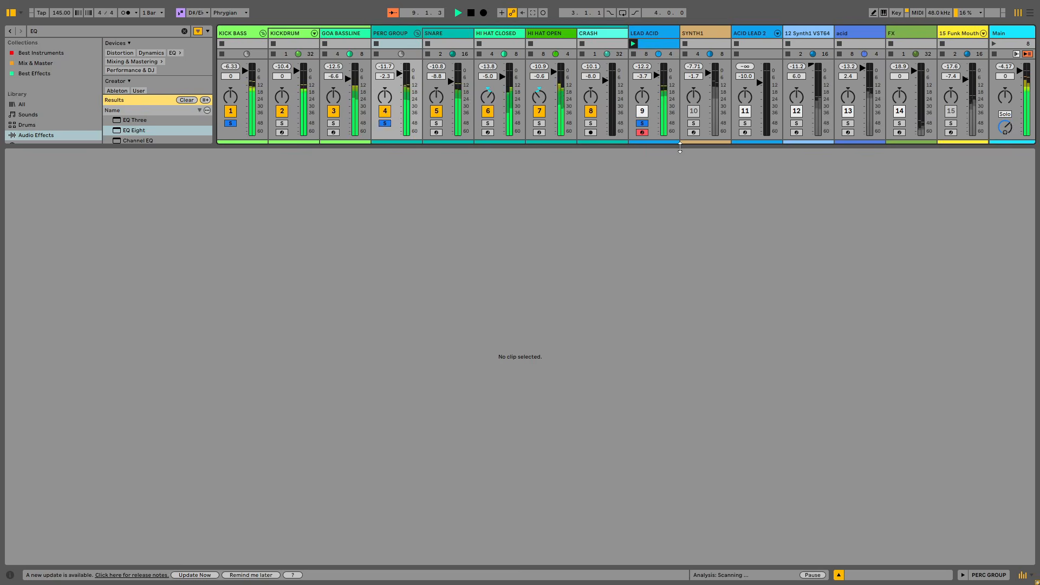
{"action": "key", "text": "ctrl+alt+l"}
{"action": "left_click", "coordinate": [651, 58]}
{"action": "double_click", "coordinate": [660, 110]}
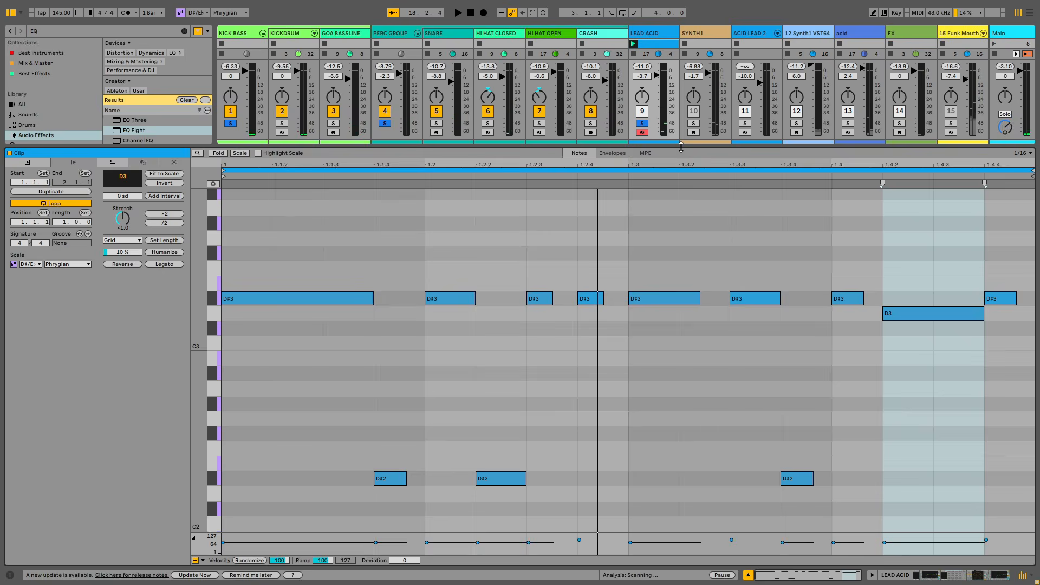
Step: Duplicate the LEAD ACID clip from slot 8 into slot 9 and open the copy for editing
{"action": "key", "text": "ctrl+alt+l"}
{"action": "right_click", "coordinate": [654, 112]}
{"action": "left_click", "coordinate": [663, 128]}
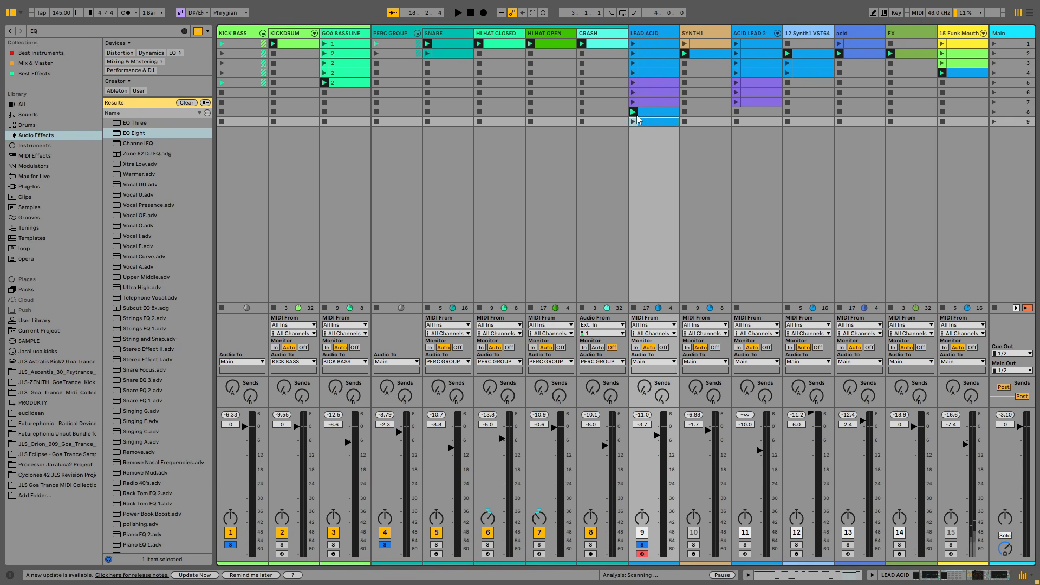
{"action": "double_click", "coordinate": [647, 123]}
{"action": "left_click", "coordinate": [380, 325]}
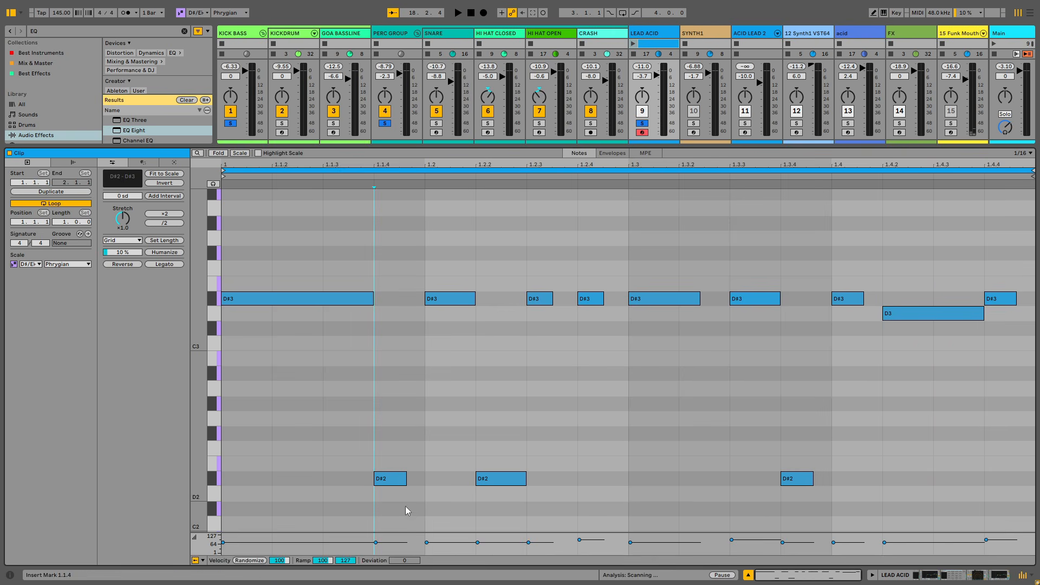
Step: Delete every D#3 and D3 note from the copied clip
{"action": "left_click", "coordinate": [895, 316]}
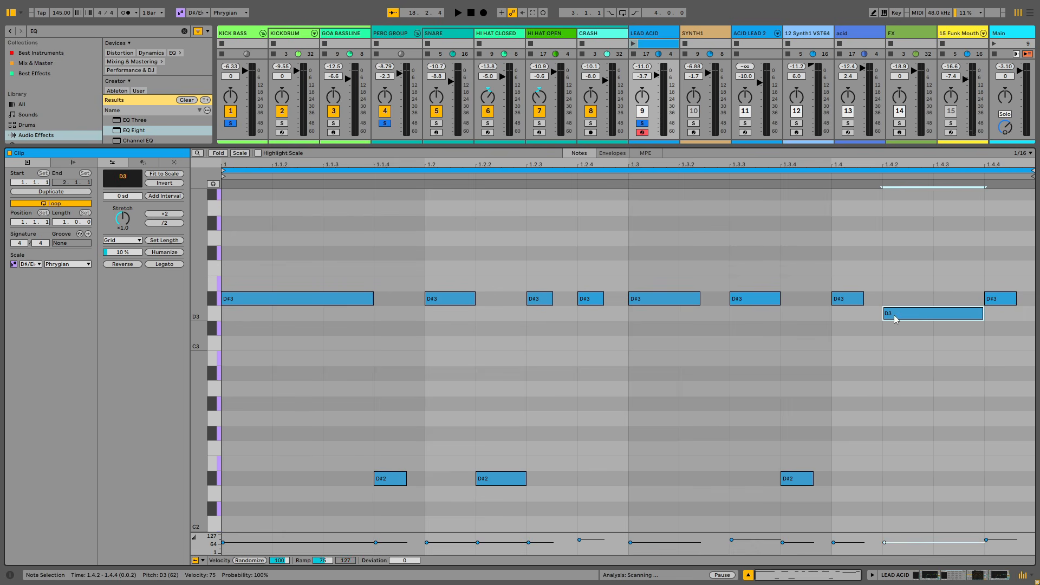
{"action": "left_click_drag", "start_coordinate": [199, 298], "coordinate": [253, 298]}
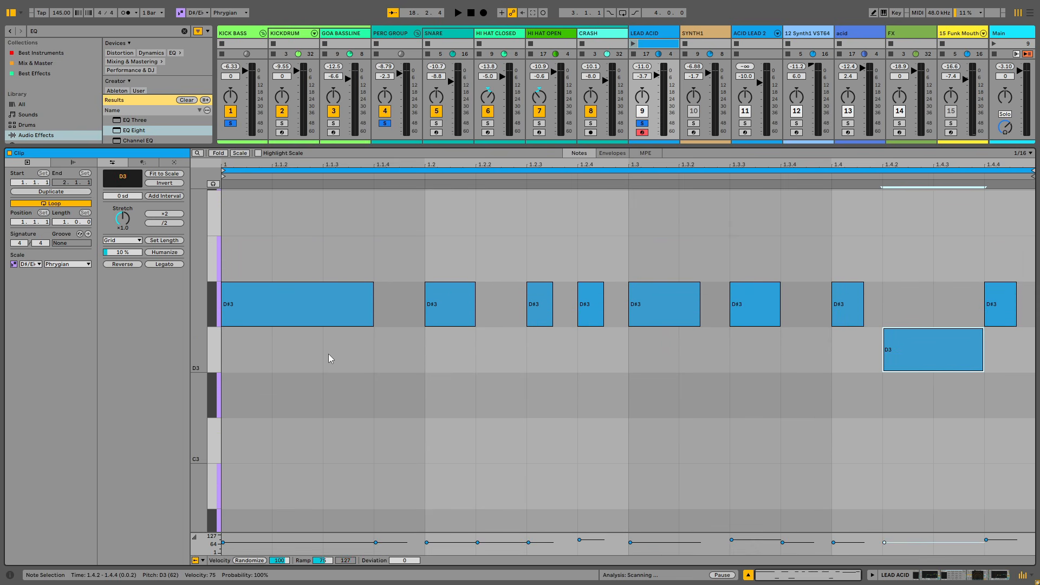
{"action": "left_click_drag", "start_coordinate": [200, 346], "coordinate": [170, 347]}
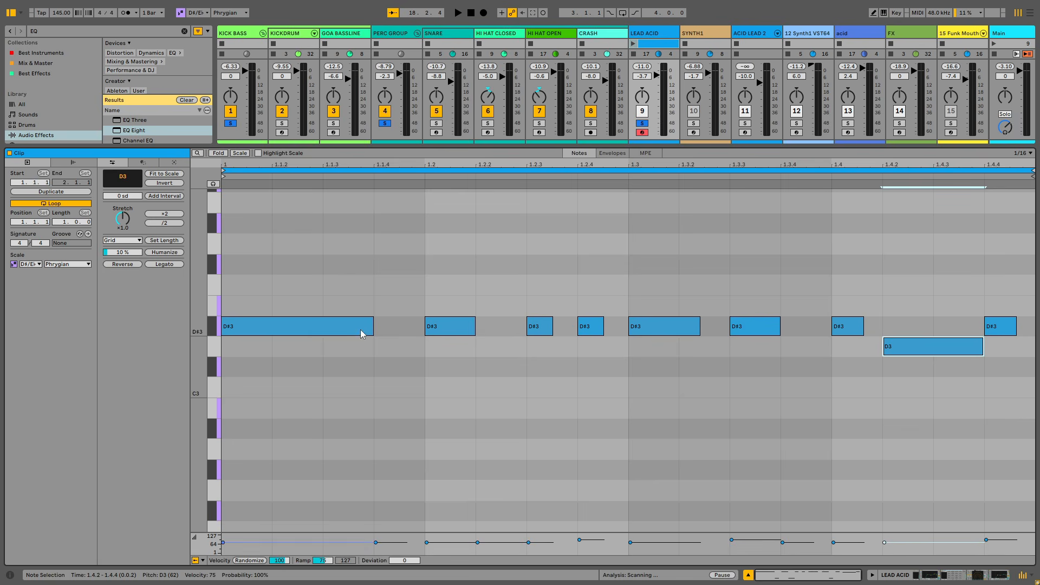
{"action": "left_click", "coordinate": [466, 333]}
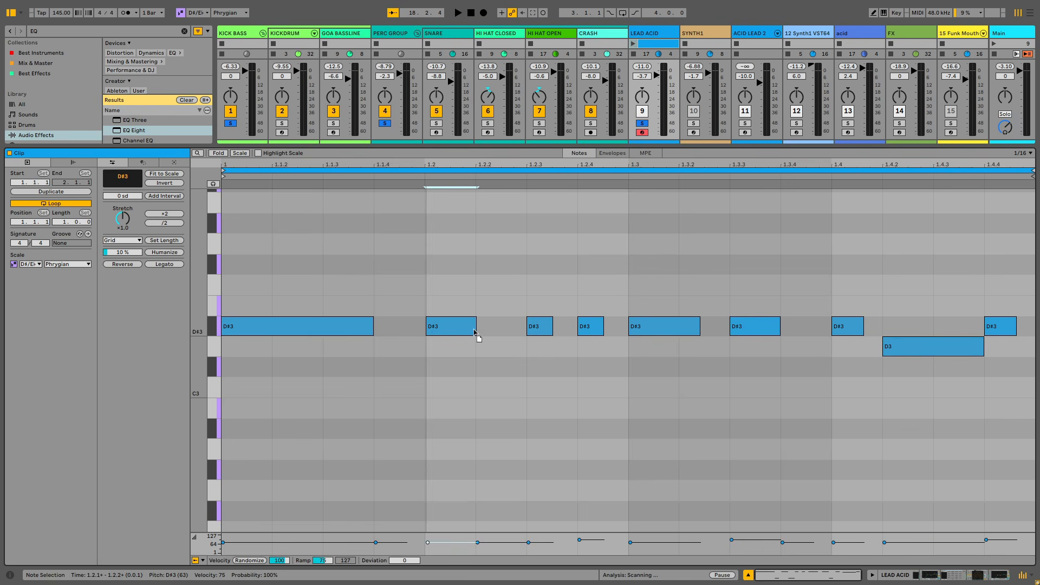
{"action": "key", "text": "ctrl+a"}
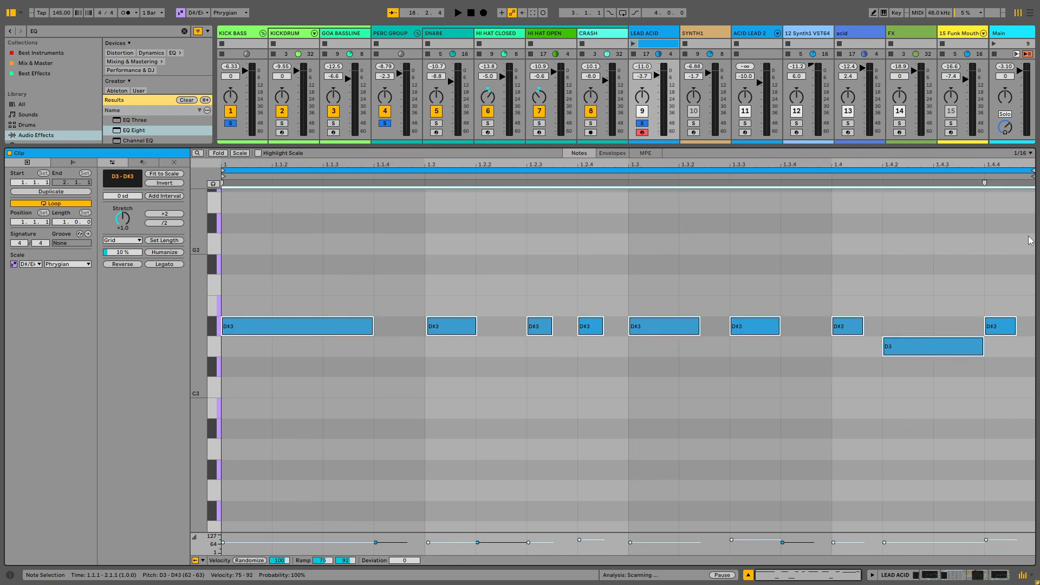
{"action": "key", "text": "Delete"}
Step: Set the grid to 1/8 and add an eighth-note D#2 at 1.1.1
{"action": "scroll", "coordinate": [827, 309], "scroll_direction": "down", "scroll_amount": 1}
{"action": "right_click", "coordinate": [339, 369]}
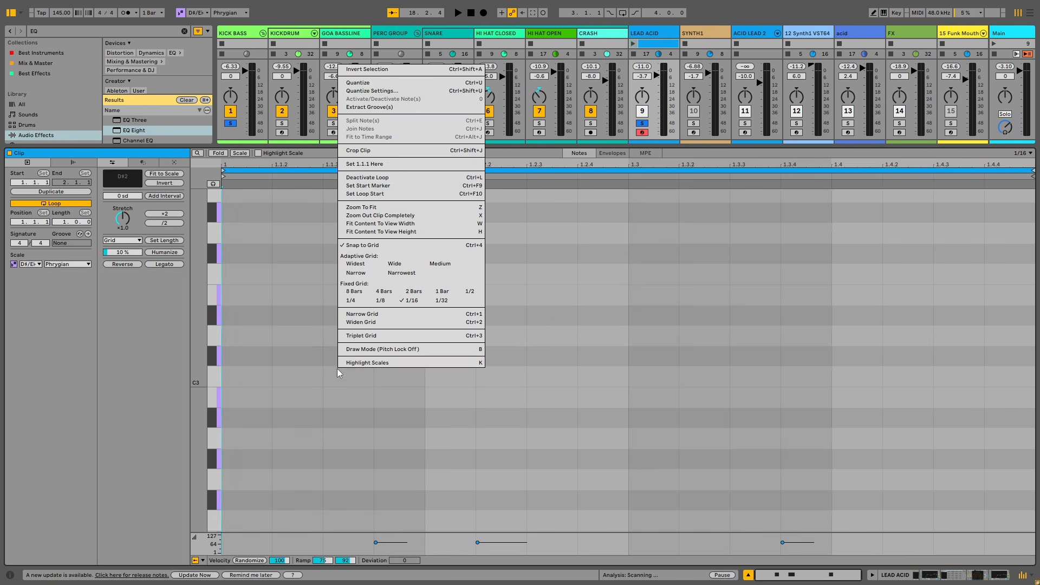
{"action": "left_click", "coordinate": [381, 301]}
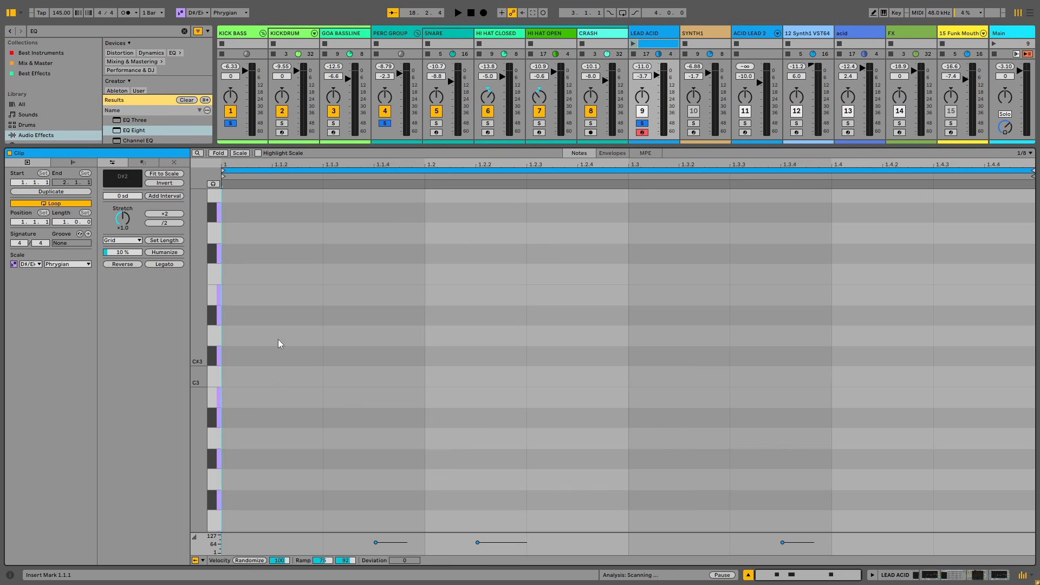
{"action": "key", "text": "Right"}
{"action": "double_click", "coordinate": [275, 309]}
{"action": "key", "text": "shift+Down"}
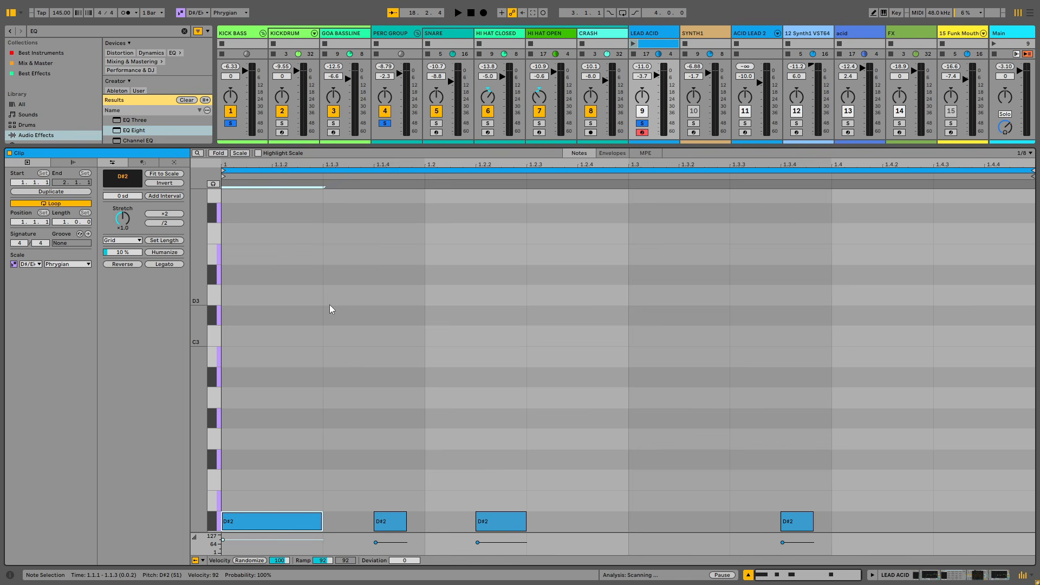
Step: Select all the D#2 notes and launch the copied clip on the LEAD ACID track
{"action": "left_click_drag", "start_coordinate": [273, 431], "coordinate": [977, 533]}
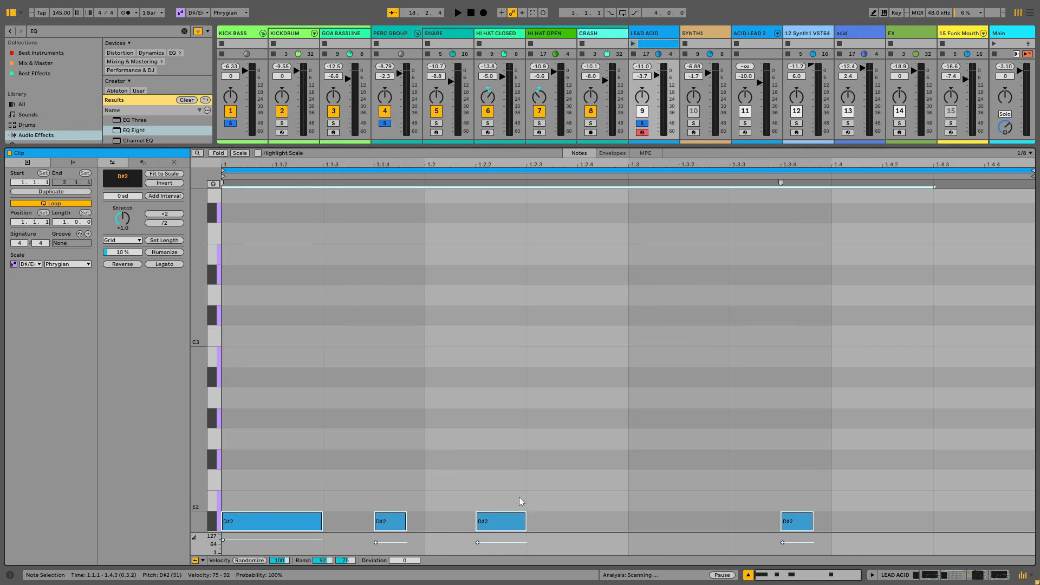
{"action": "scroll", "coordinate": [585, 488], "scroll_direction": "down", "scroll_amount": 3}
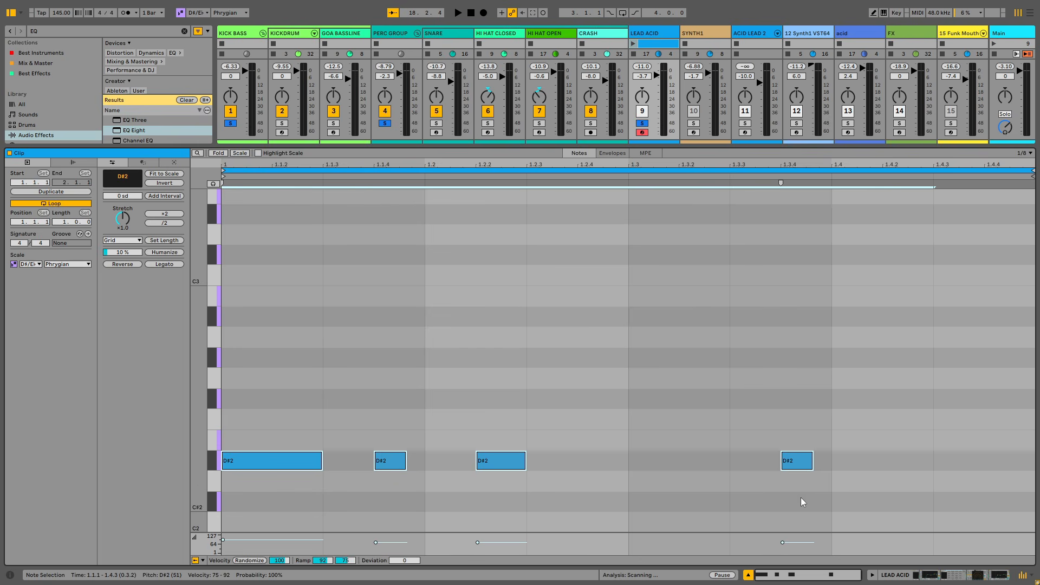
{"action": "left_click", "coordinate": [634, 45]}
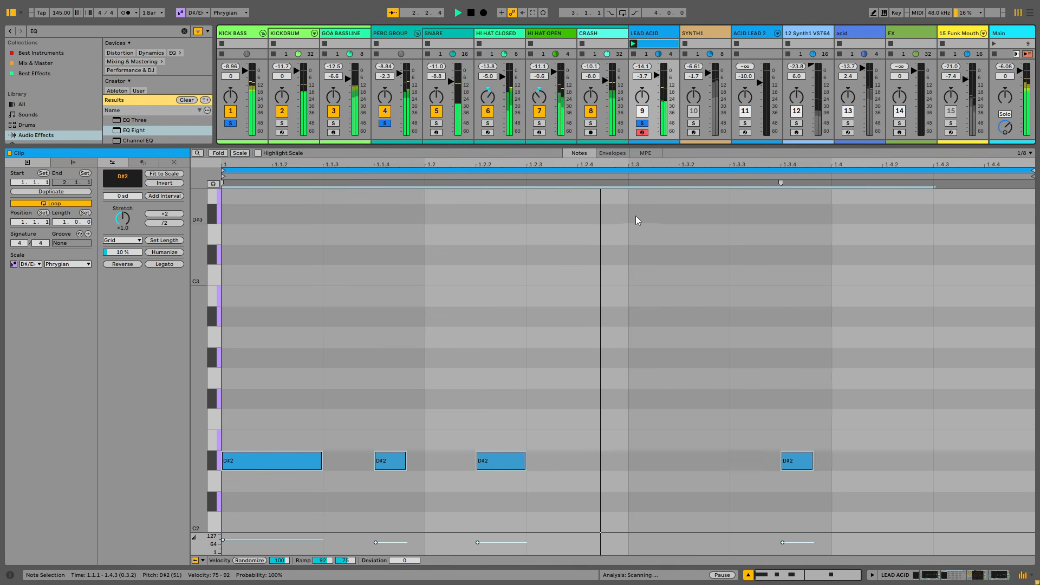
Step: Move the D#2 from 1.2.2 to 1.2.3 with a length just under two sixteenths, and delete the D#2 at 1.3.4
{"action": "left_click_drag", "start_coordinate": [798, 459], "coordinate": [739, 459]}
{"action": "key", "text": "ctrl+z"}
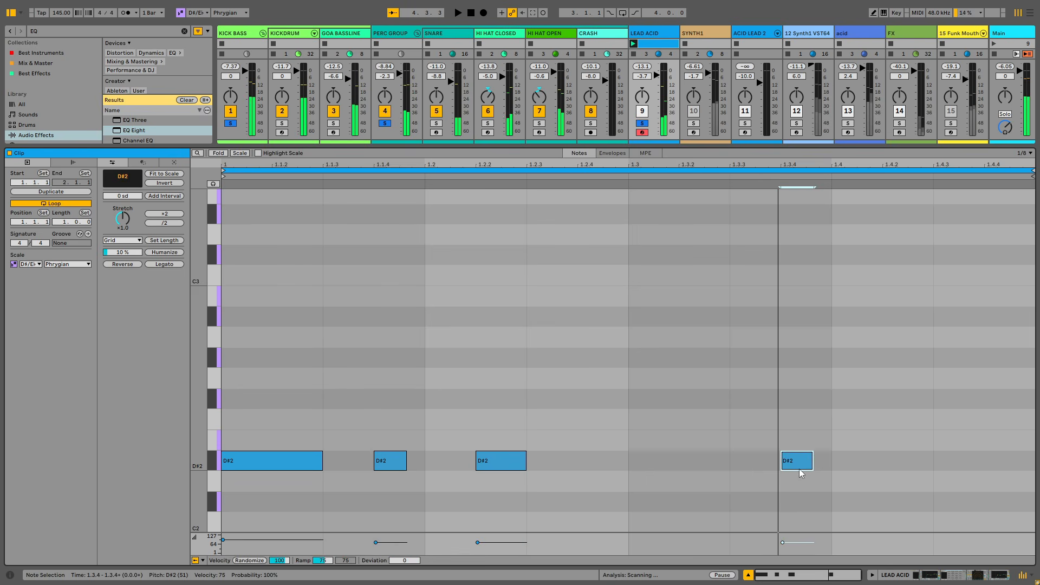
{"action": "mouse_move", "coordinate": [506, 461]}
{"action": "left_mouse_down"}
{"action": "mouse_move", "coordinate": [429, 459]}
{"action": "mouse_move", "coordinate": [521, 461]}
{"action": "left_mouse_up"}
{"action": "key", "text": "space"}
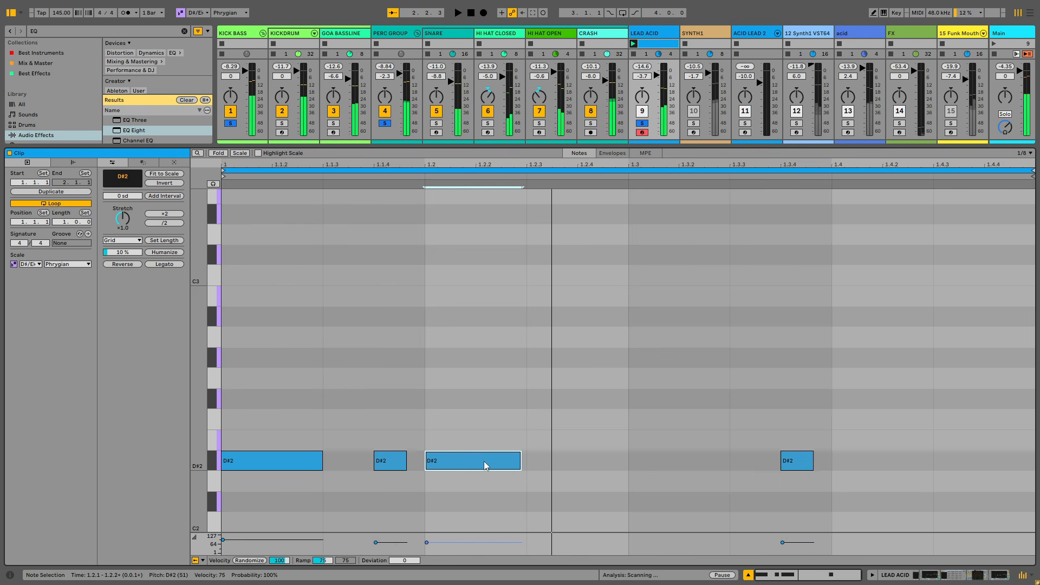
{"action": "double_click", "coordinate": [786, 461]}
{"action": "left_click_drag", "start_coordinate": [486, 462], "coordinate": [588, 464]}
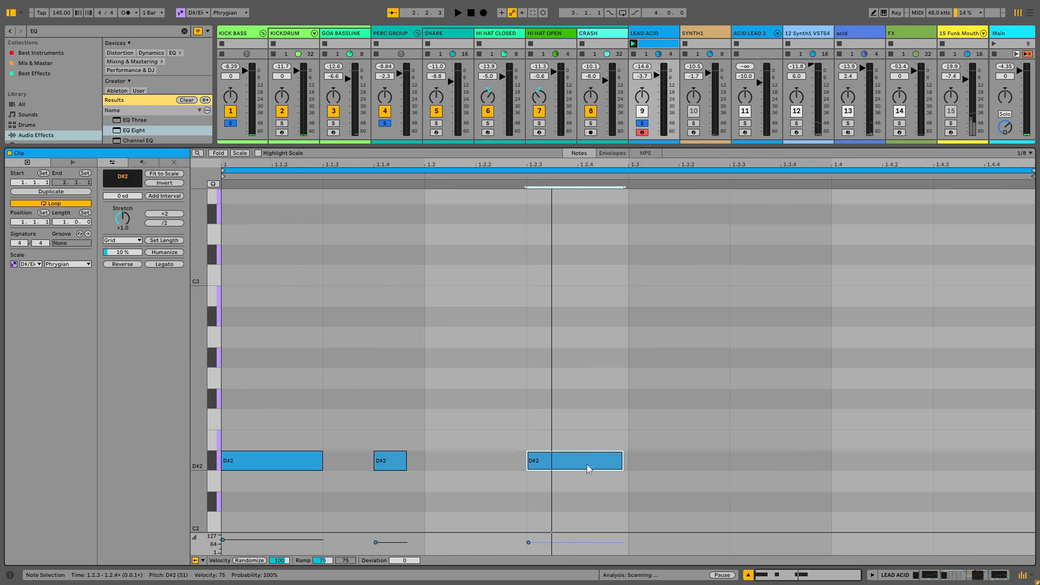
Step: Add a D#2 at 1.3.3 about two and a half sixteenths long while playing the pattern
{"action": "key", "text": "space"}
{"action": "double_click", "coordinate": [781, 459]}
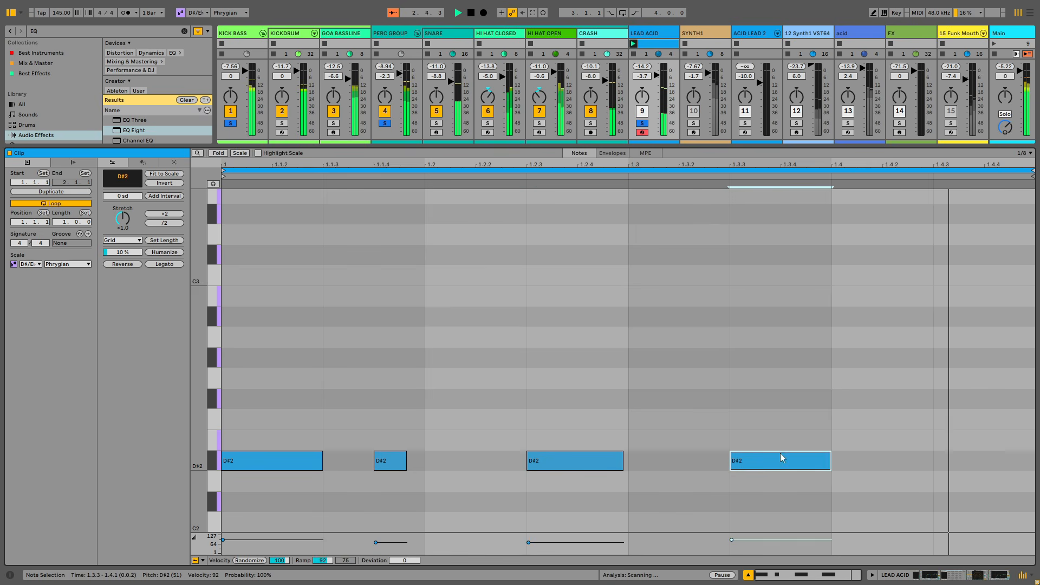
{"action": "left_click_drag", "start_coordinate": [833, 461], "coordinate": [858, 461]}
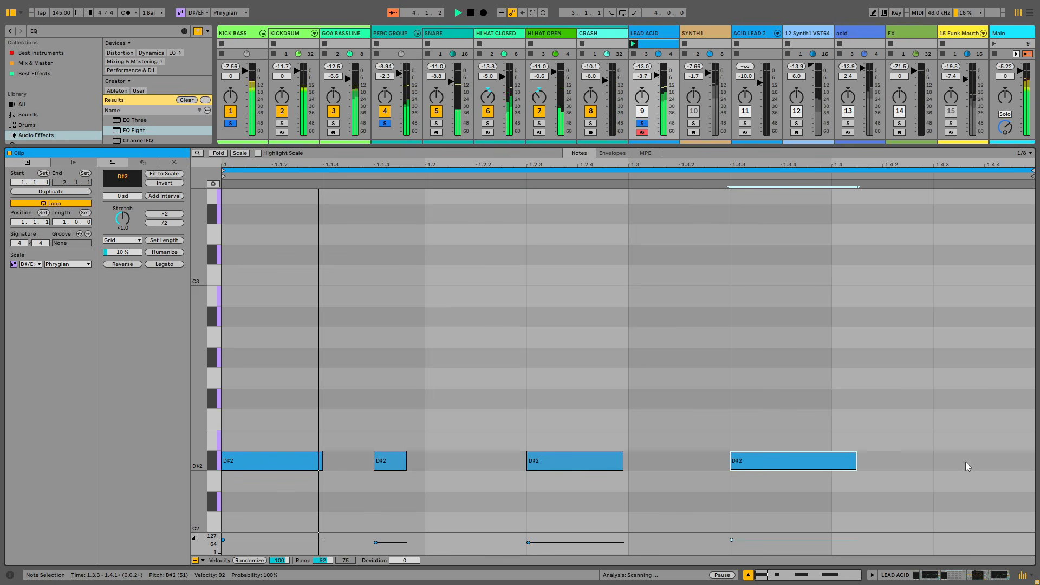
{"action": "key", "text": "space"}
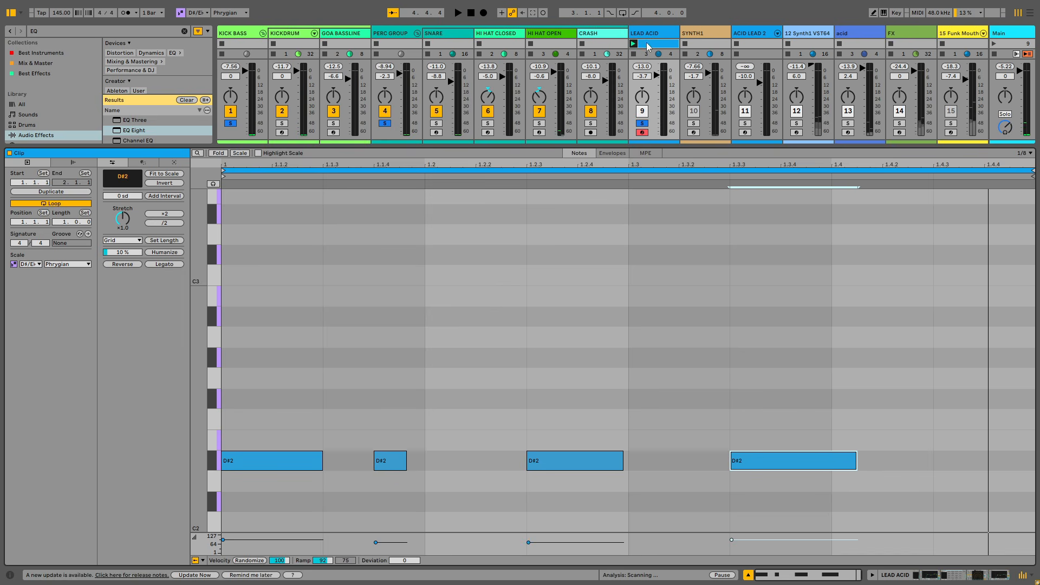
Step: Chop the D#2 at 1.3.3 on the 1/8 grid and set the grid to 1/16
{"action": "right_click", "coordinate": [475, 301]}
{"action": "left_click", "coordinate": [503, 334]}
{"action": "right_click", "coordinate": [503, 334]}
{"action": "left_click", "coordinate": [580, 499]}
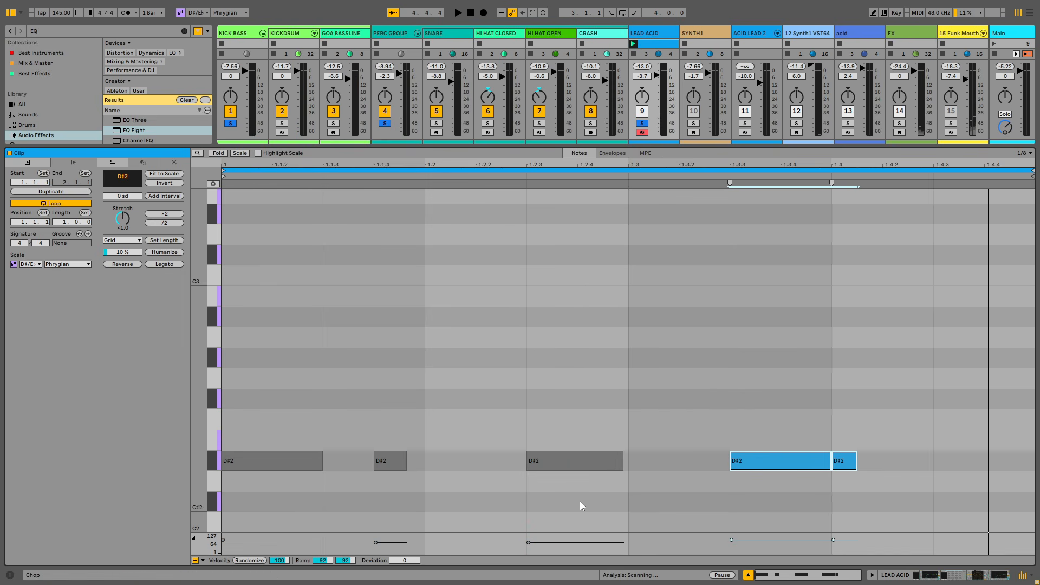
{"action": "right_click", "coordinate": [590, 389]}
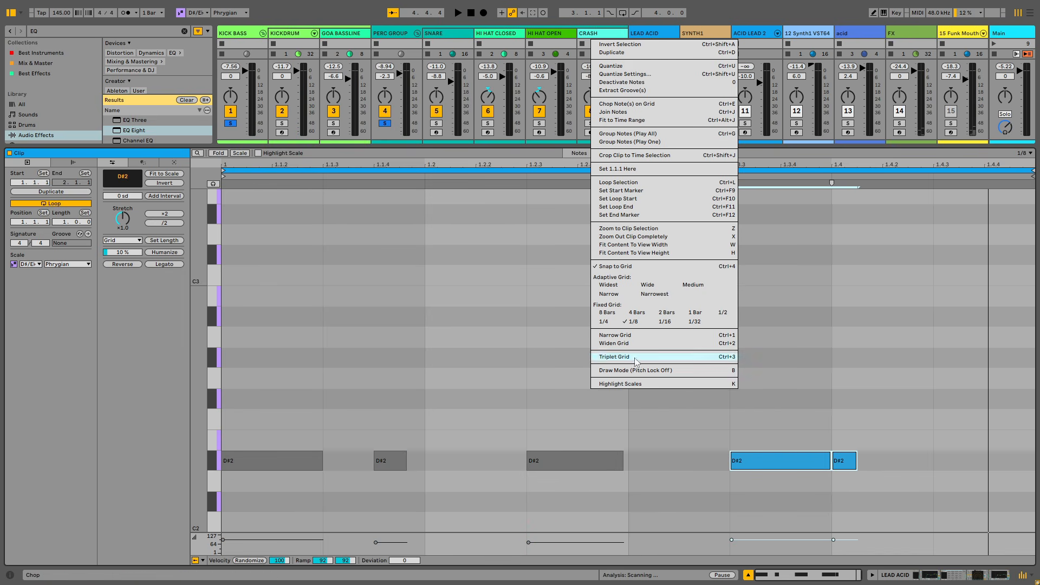
{"action": "left_click", "coordinate": [664, 321]}
Step: Clear the note selection, enable Draw Mode and play the clip
{"action": "key", "text": "ctrl+a"}
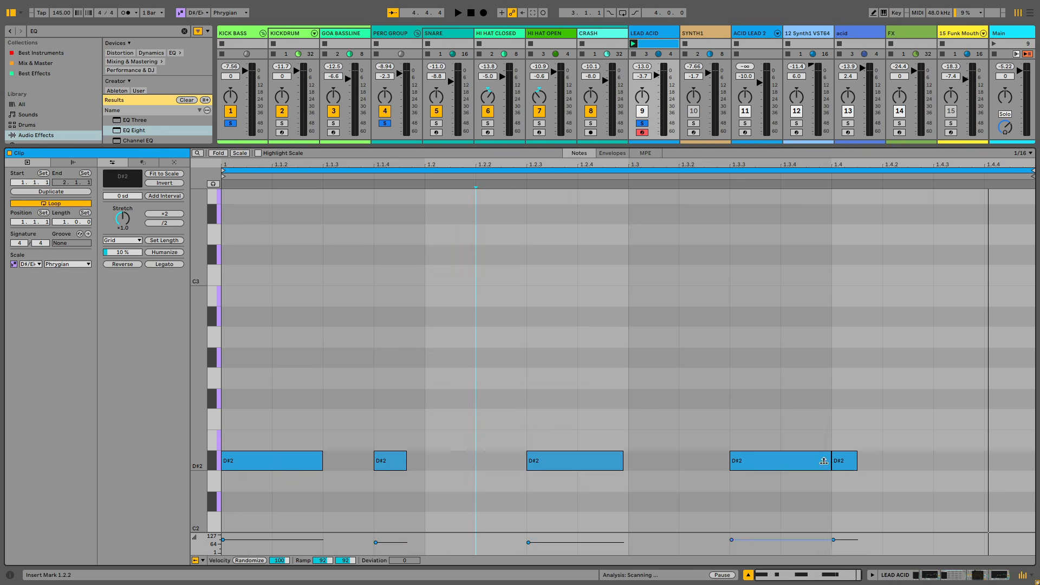
{"action": "left_click", "coordinate": [876, 404]}
{"action": "right_click", "coordinate": [748, 263]}
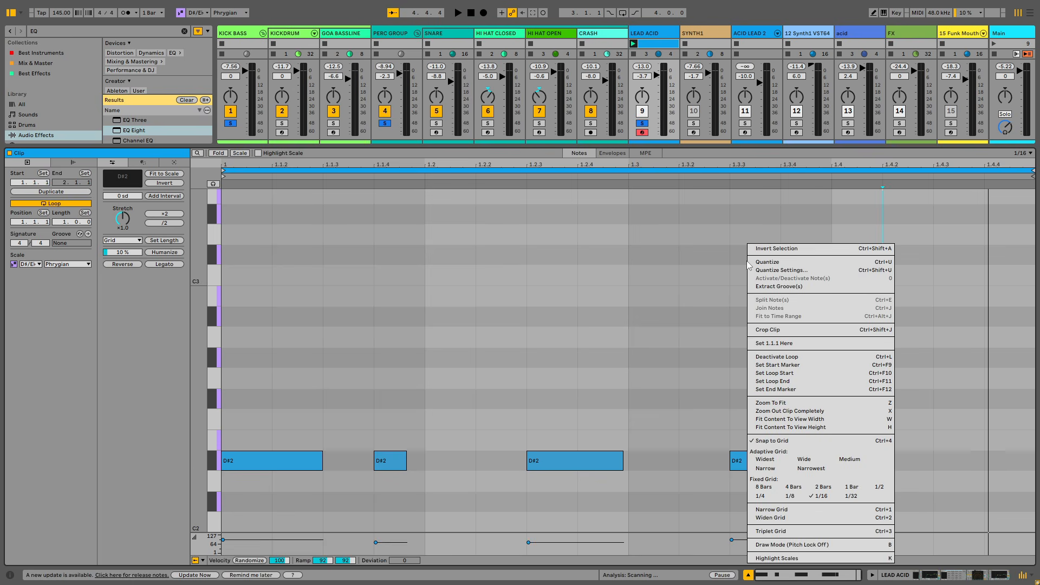
{"action": "left_click", "coordinate": [816, 549]}
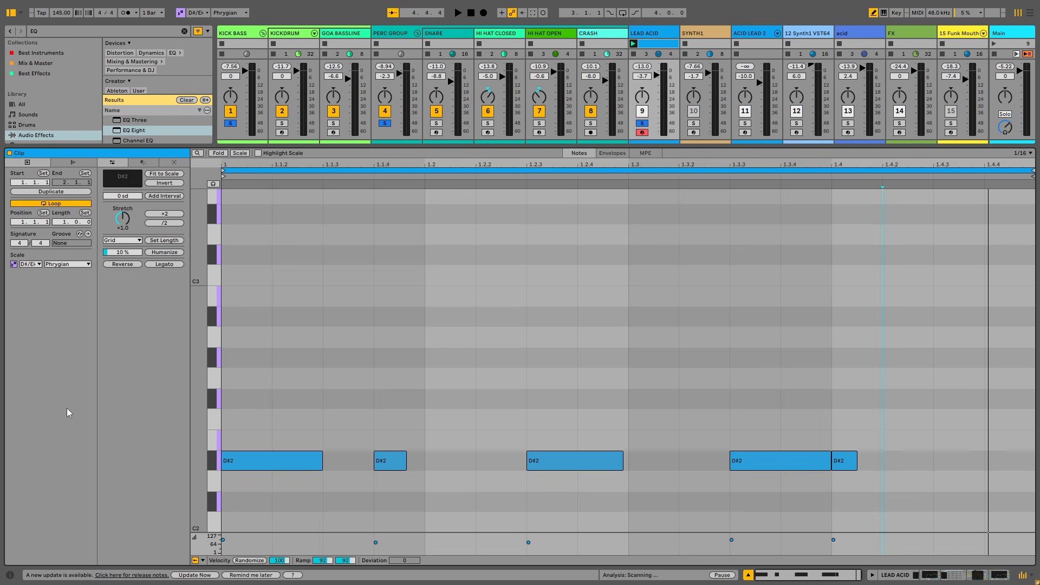
{"action": "key", "text": "space"}
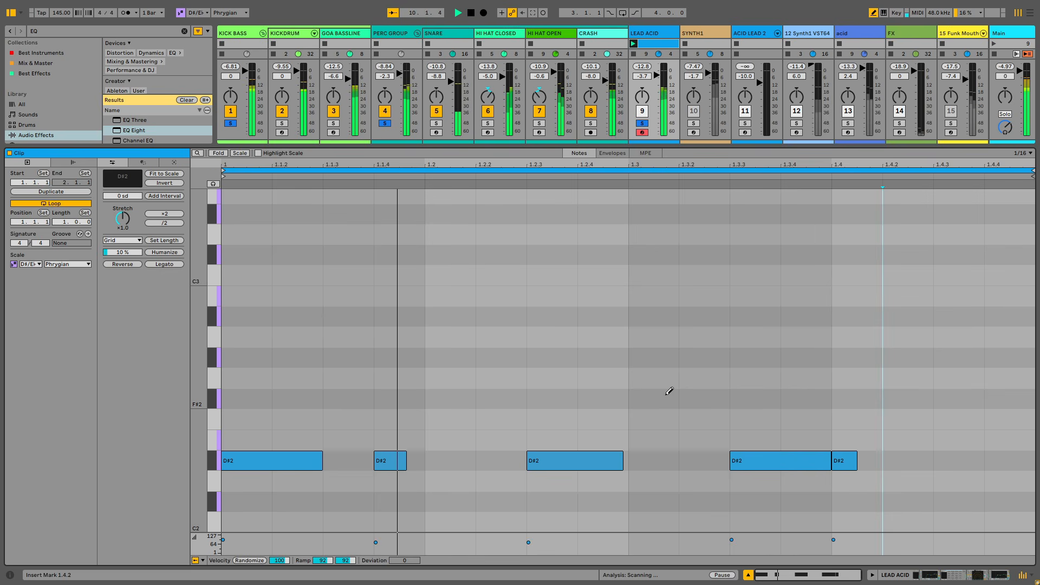
Step: Stop playback and turn Draw Mode off in the LEAD ACID clip's note editor
{"action": "key", "text": "space"}
{"action": "right_click", "coordinate": [572, 376]}
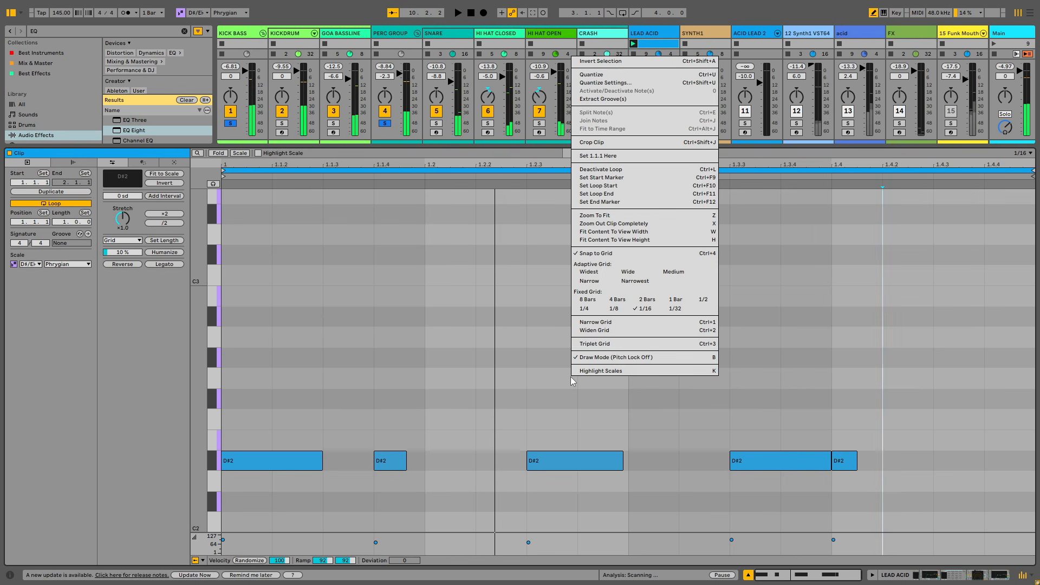
{"action": "left_click", "coordinate": [630, 357]}
Step: Duplicate the LEAD ACID clip in slot 9 into slot 10, launch the copy and open its notes
{"action": "right_click", "coordinate": [651, 46]}
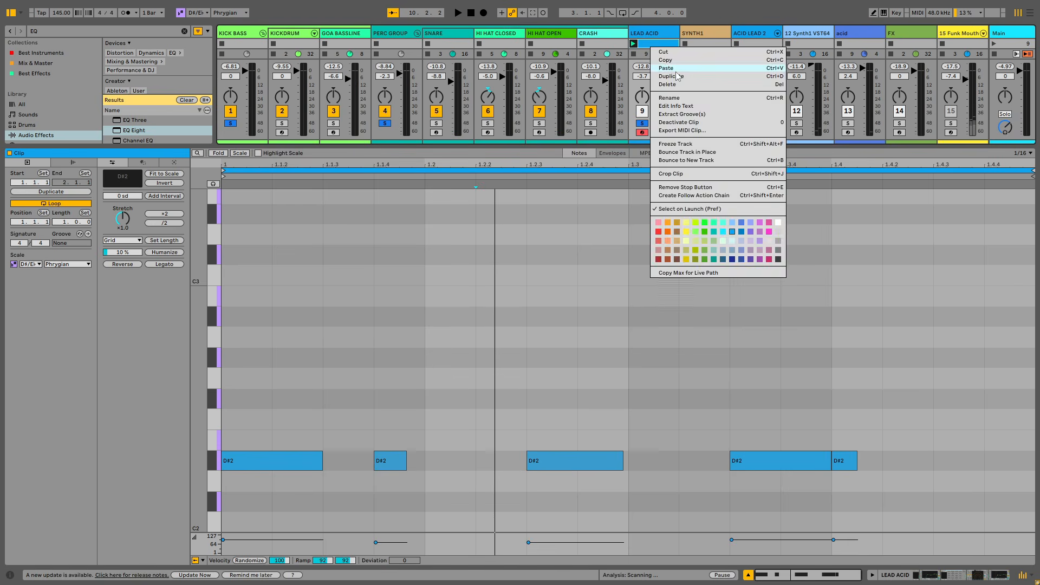
{"action": "left_click", "coordinate": [669, 78]}
{"action": "key", "text": "ctrl+alt+3"}
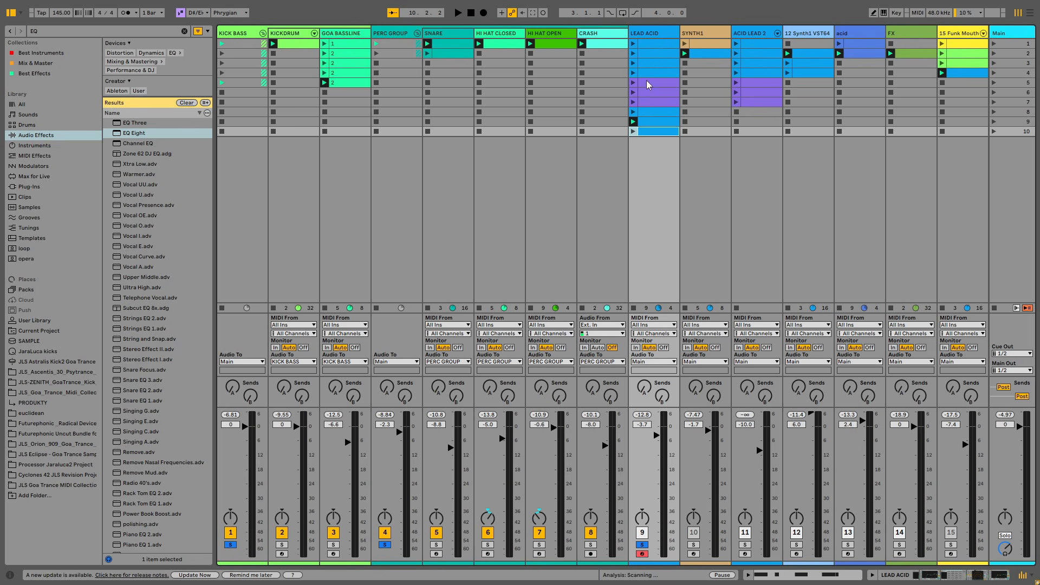
{"action": "left_click", "coordinate": [632, 132]}
{"action": "key", "text": "ctrl+alt+3"}
{"action": "key", "text": "space"}
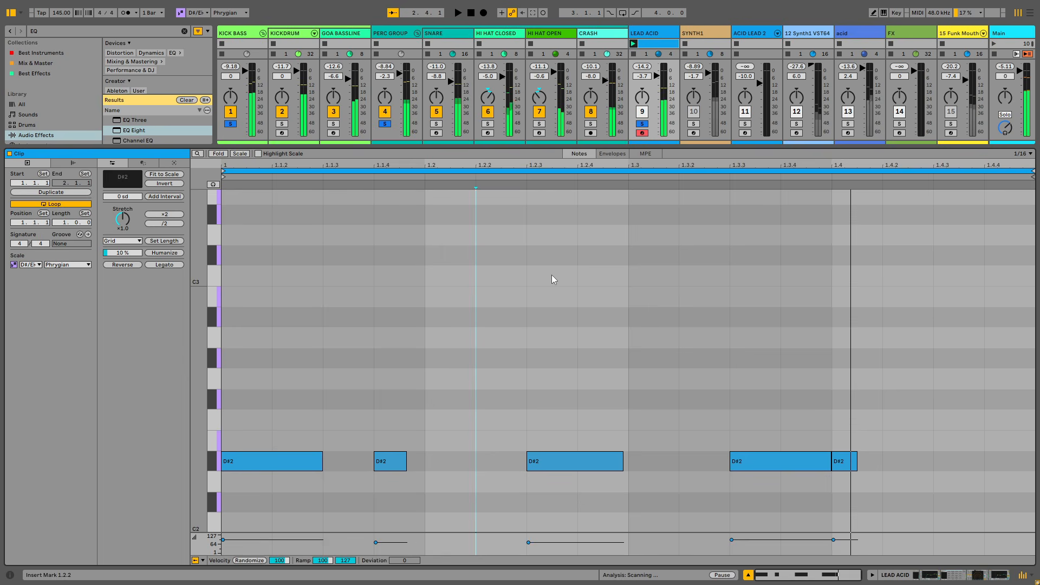
Step: Add an F2 note at 1.2.1 that is two sixteenths long
{"action": "left_click", "coordinate": [352, 478]}
{"action": "right_click", "coordinate": [444, 350]}
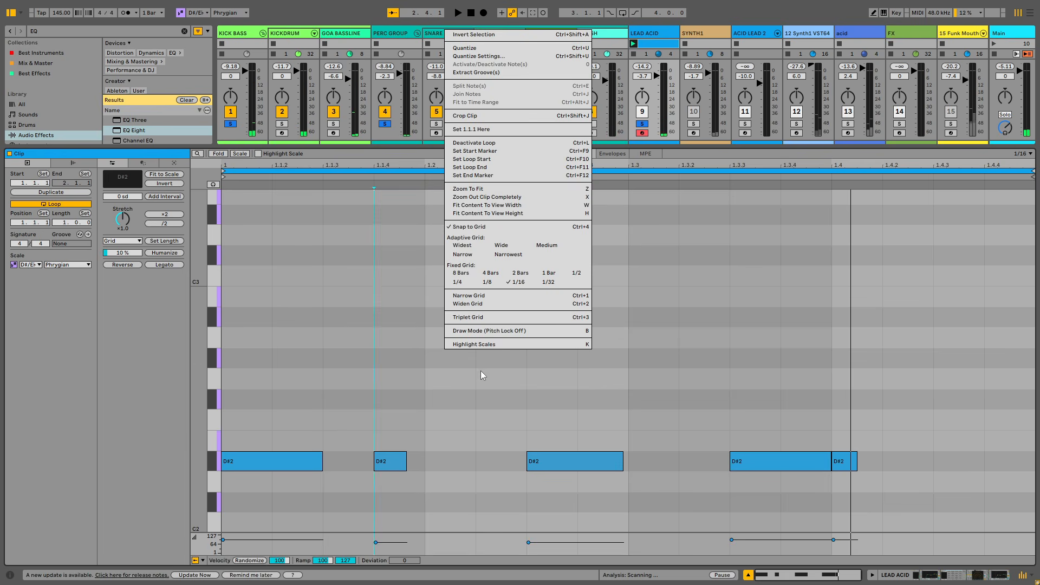
{"action": "left_click", "coordinate": [480, 427]}
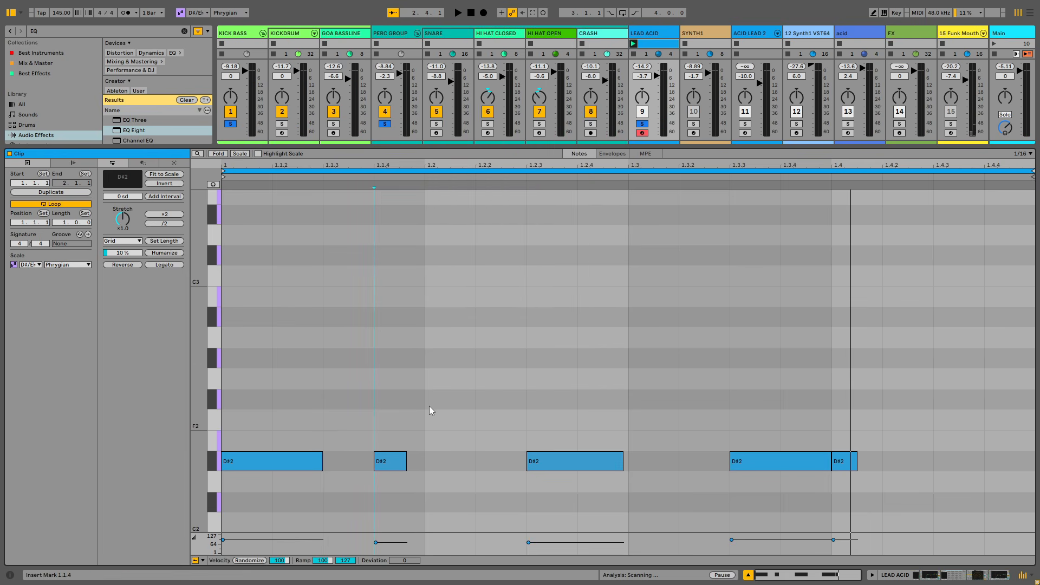
{"action": "double_click", "coordinate": [449, 418]}
{"action": "left_click_drag", "start_coordinate": [475, 418], "coordinate": [525, 428]}
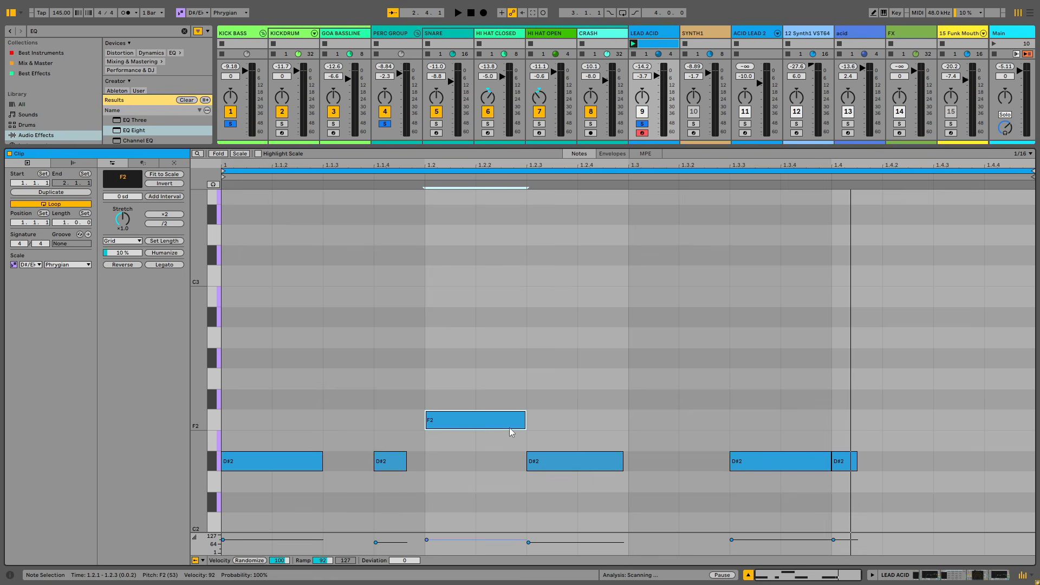
Step: Try the note at 1.2.1 on G2, settle it on E2 and play the pattern
{"action": "left_click", "coordinate": [474, 423]}
{"action": "left_click_drag", "start_coordinate": [473, 423], "coordinate": [478, 382]}
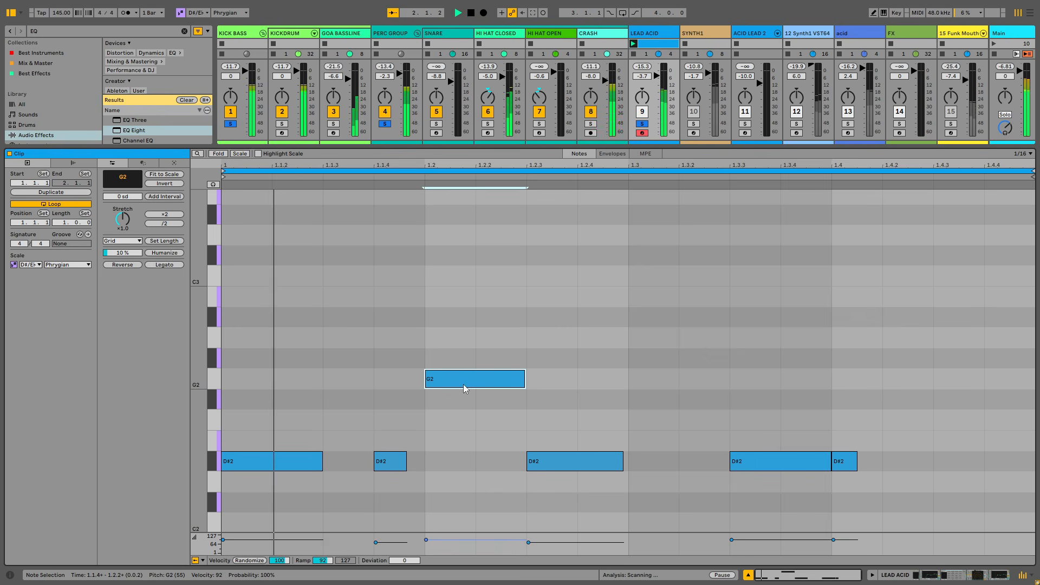
{"action": "left_click_drag", "start_coordinate": [484, 379], "coordinate": [510, 441]}
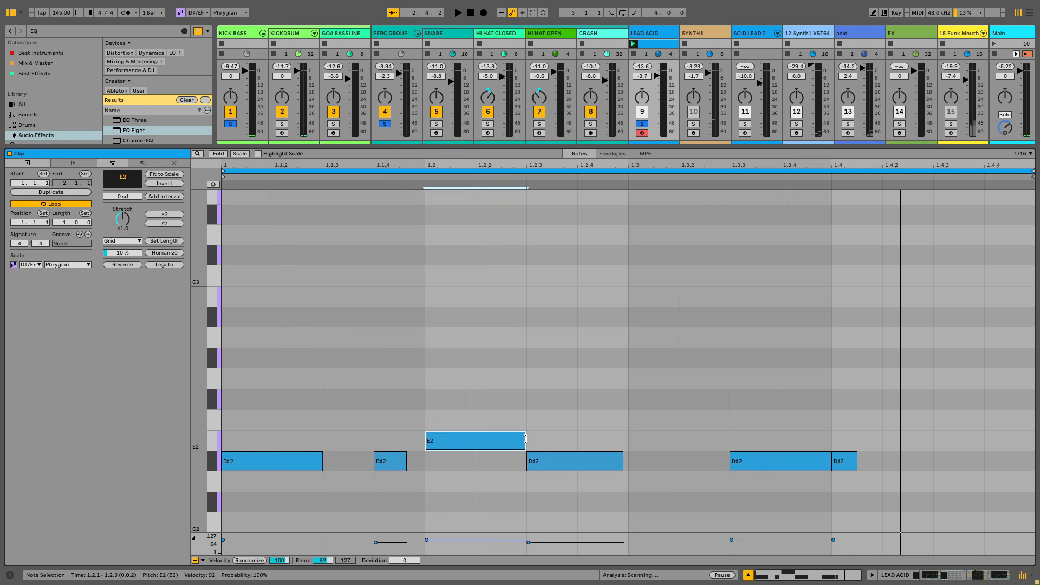
{"action": "key", "text": "space"}
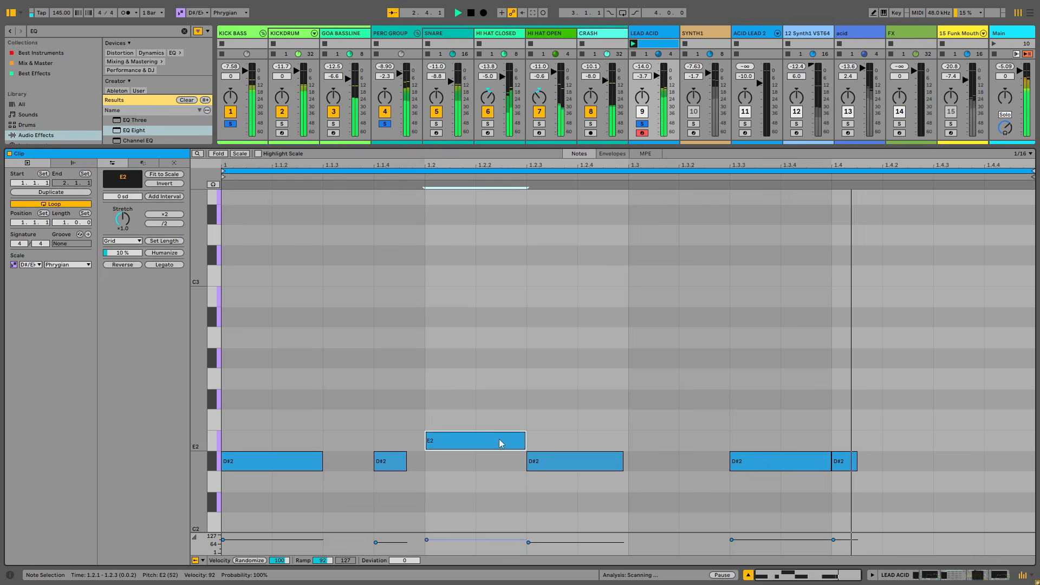
{"action": "key", "text": "space"}
{"action": "right_click", "coordinate": [635, 396]}
{"action": "left_click", "coordinate": [613, 395]}
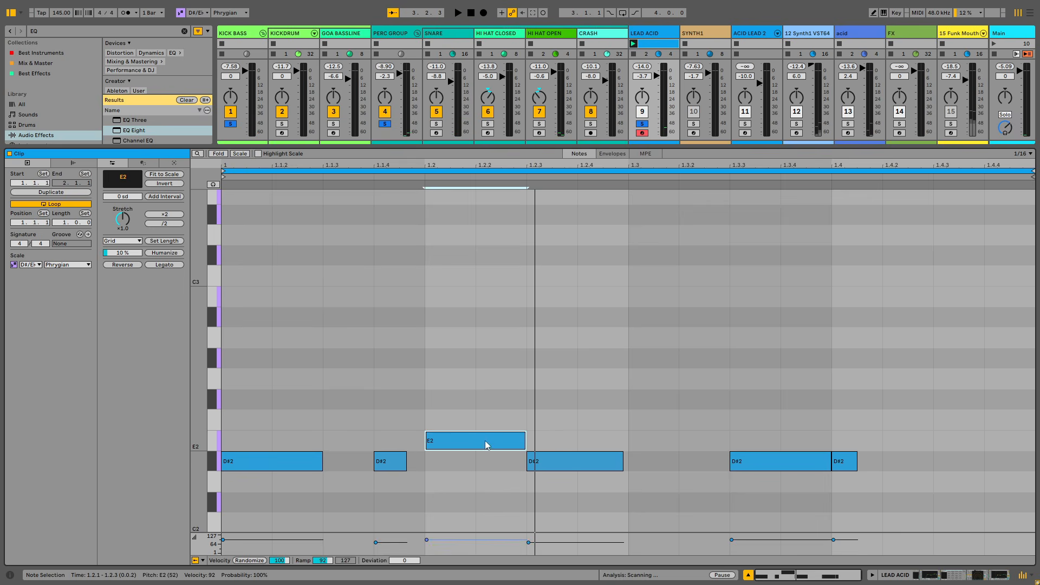
{"action": "key", "text": "space"}
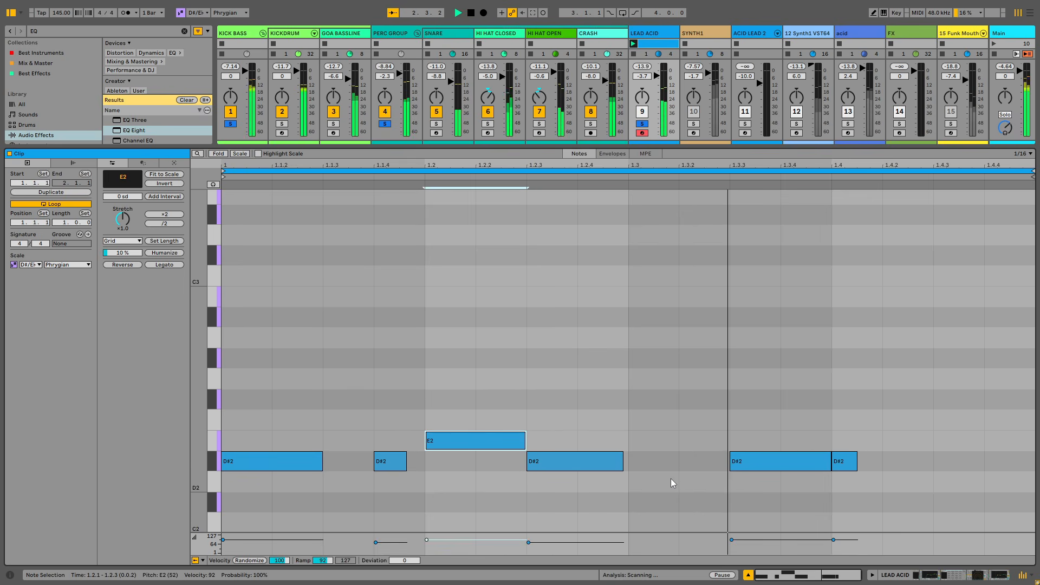
Step: Add a D#2 at 1.3.1 shortened to about 0.6 of a sixteenth and play the pattern
{"action": "key", "text": "space"}
{"action": "right_click", "coordinate": [668, 450]}
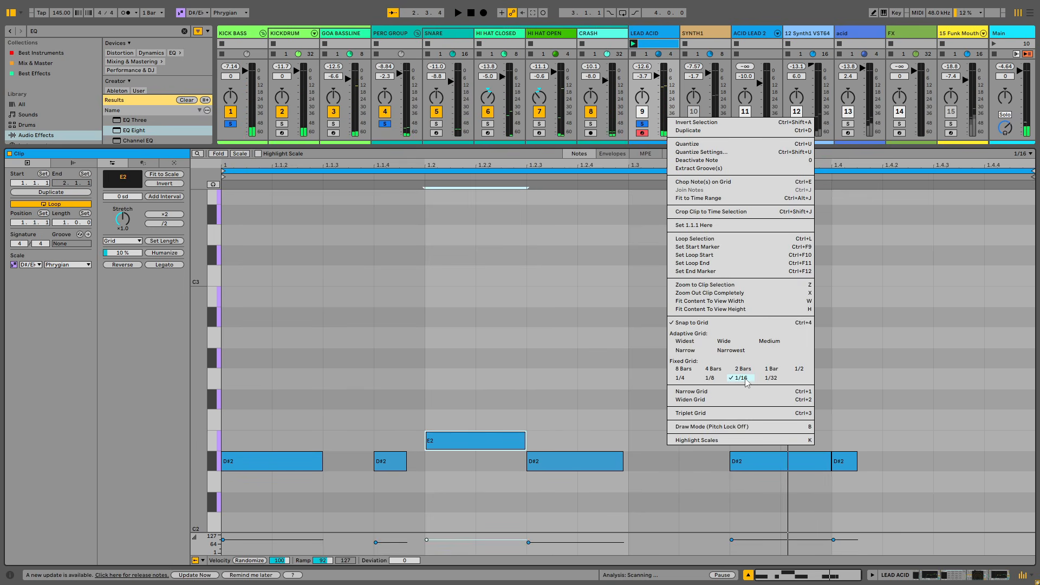
{"action": "left_click", "coordinate": [665, 469]}
{"action": "double_click", "coordinate": [662, 467]}
{"action": "left_click_drag", "start_coordinate": [679, 464], "coordinate": [658, 465]}
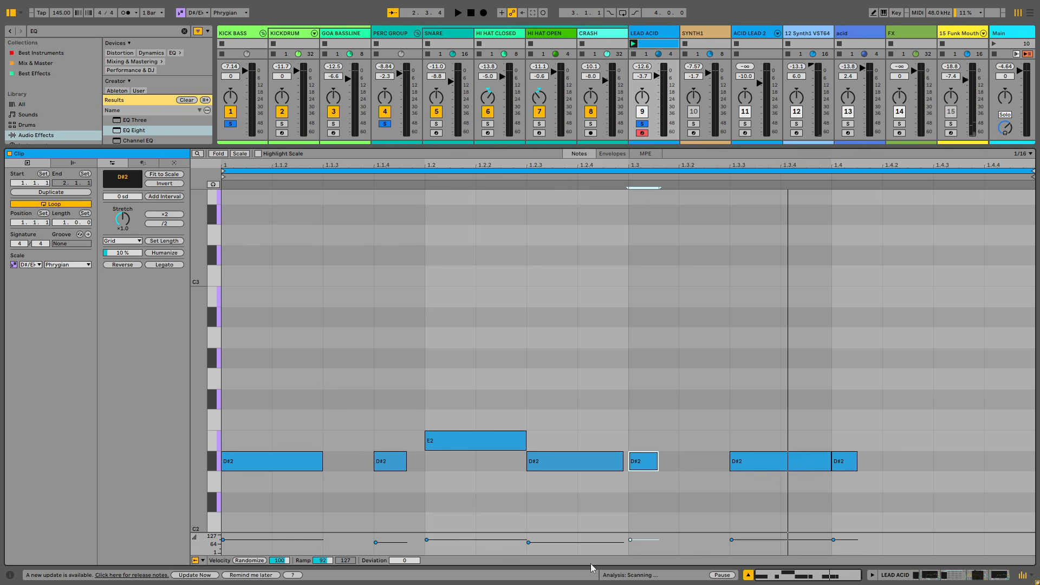
{"action": "key", "text": "space"}
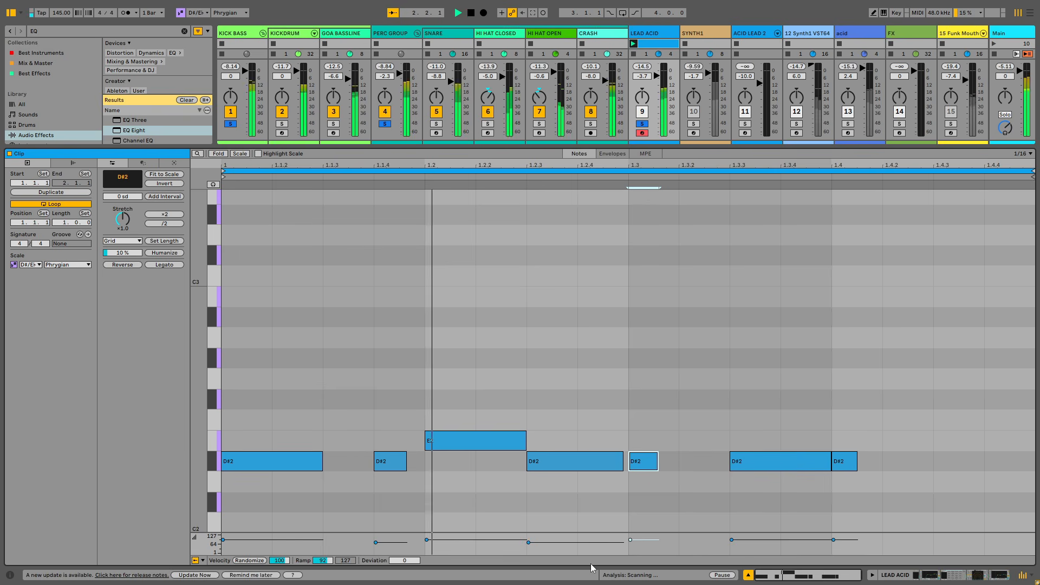
Step: Add a D#2 at 1.3.2 shortened to about half a sixteenth and play the pattern
{"action": "key", "text": "space"}
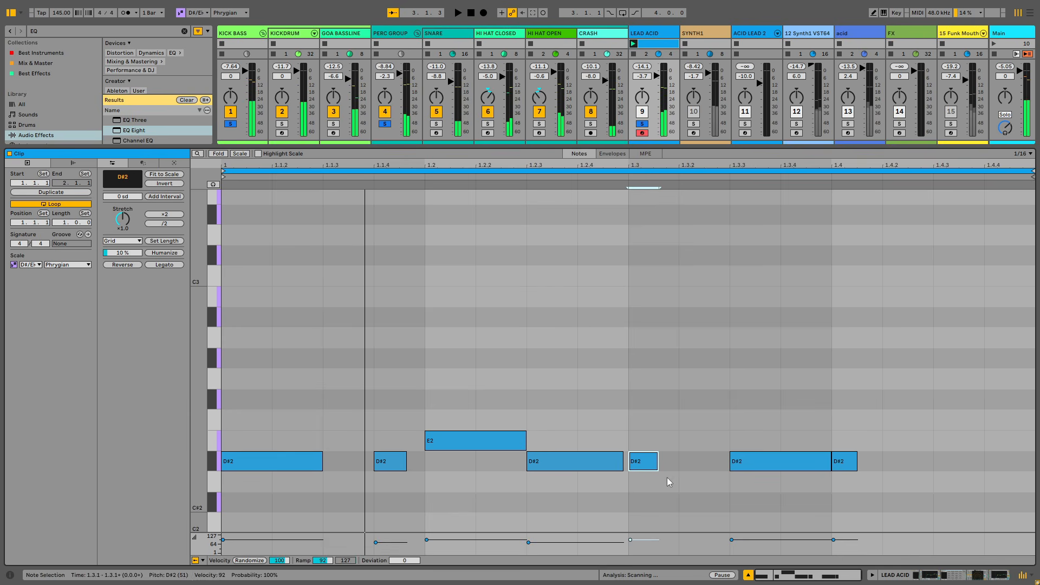
{"action": "double_click", "coordinate": [704, 462]}
{"action": "left_click_drag", "start_coordinate": [728, 464], "coordinate": [703, 463]}
{"action": "key", "text": "space"}
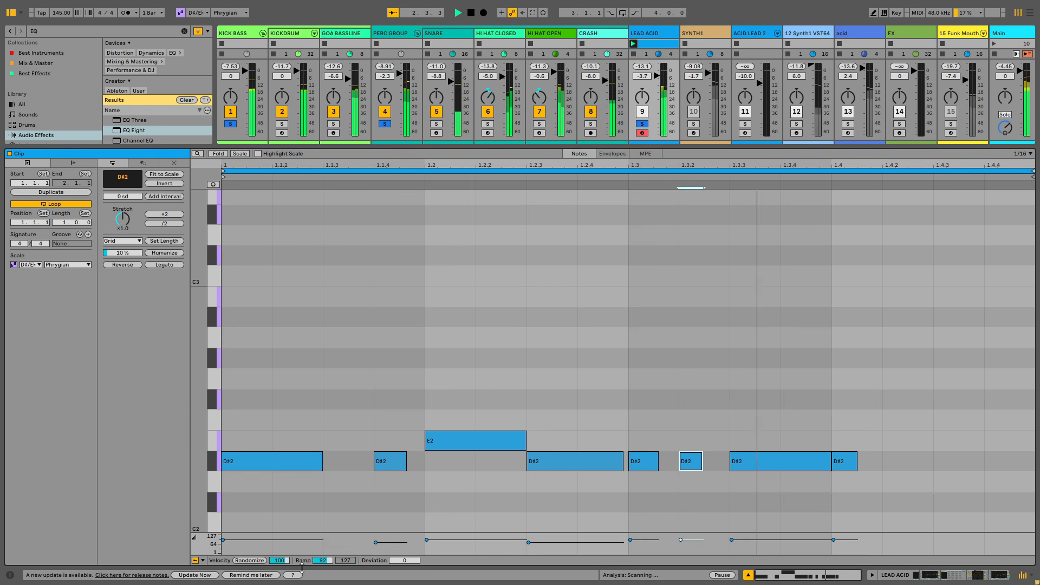
Step: Copy the two short D#2 notes at 1.3.1 and 1.3.2 to 1.4.3 and 1.4.4
{"action": "left_click", "coordinate": [849, 467]}
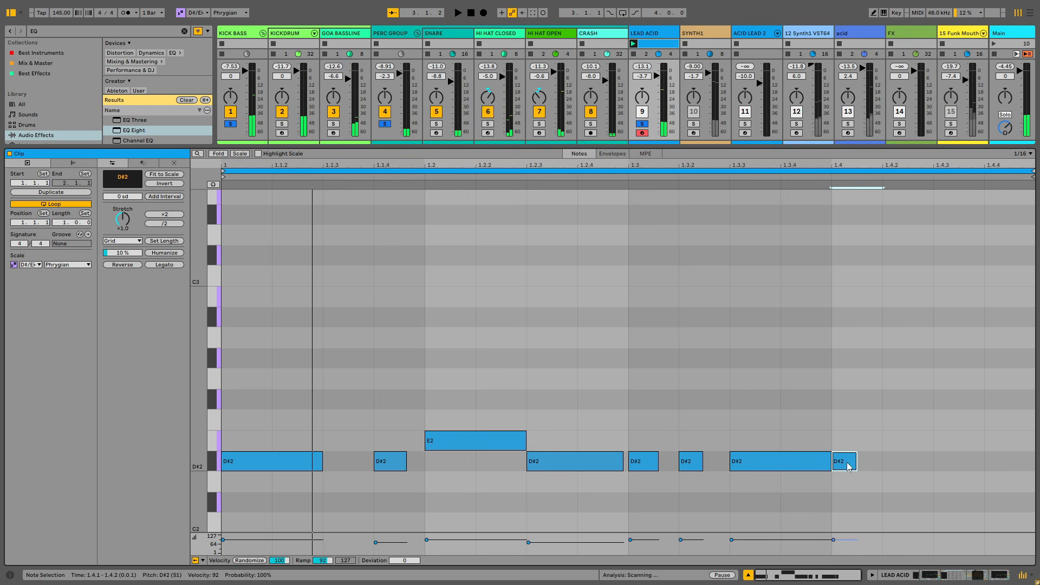
{"action": "left_click_drag", "start_coordinate": [645, 416], "coordinate": [704, 484]}
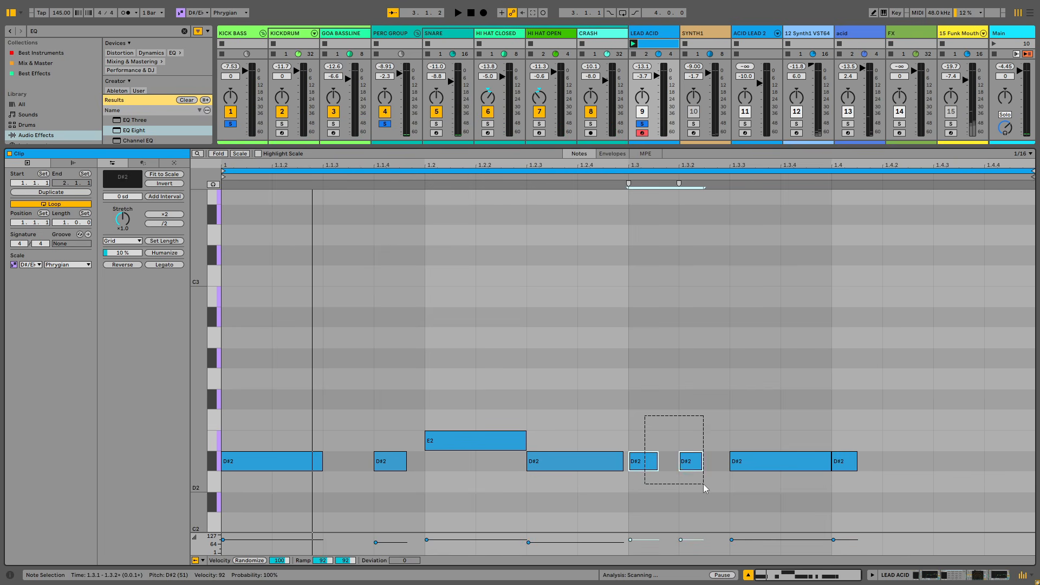
{"action": "left_click", "coordinate": [941, 467]}
{"action": "key", "text": "ctrl+v"}
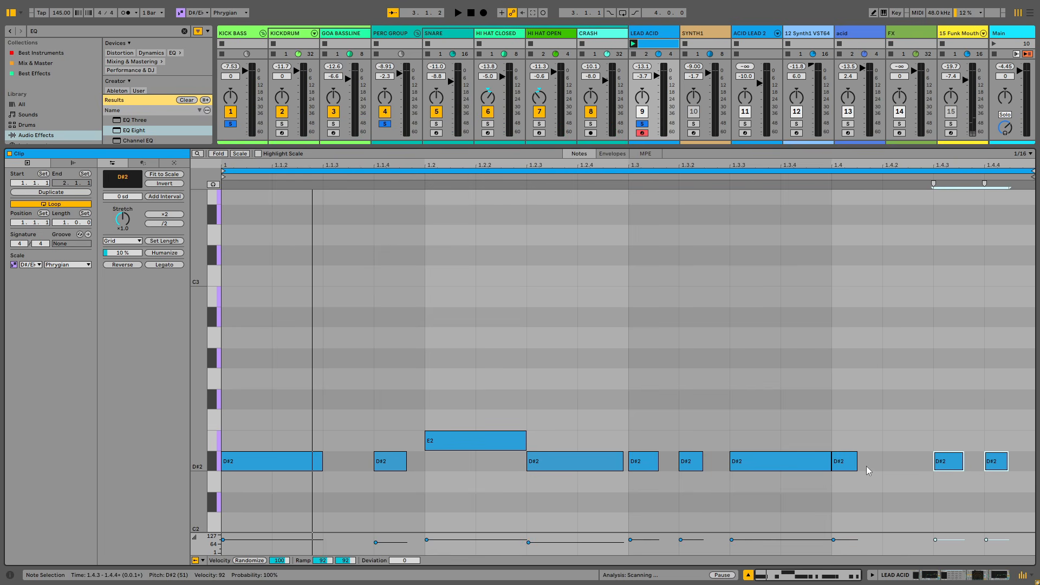
Step: Lengthen the D#2 at 1.4.1 to about 0.6 of a sixteenth and add a D#2 of similar length at 1.4.2
{"action": "left_click_drag", "start_coordinate": [856, 462], "coordinate": [862, 461]}
{"action": "key", "text": "space"}
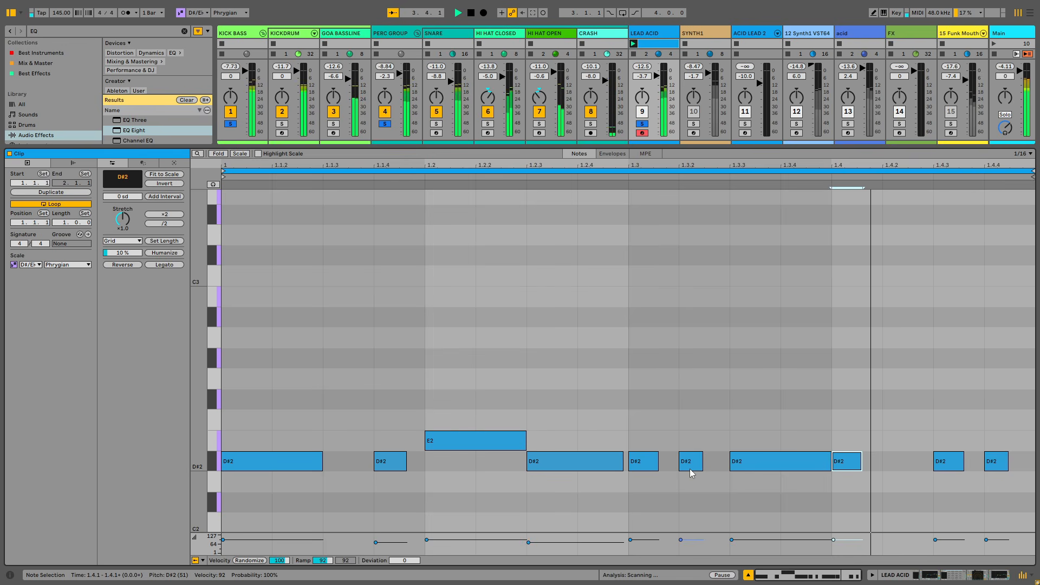
{"action": "double_click", "coordinate": [895, 458]}
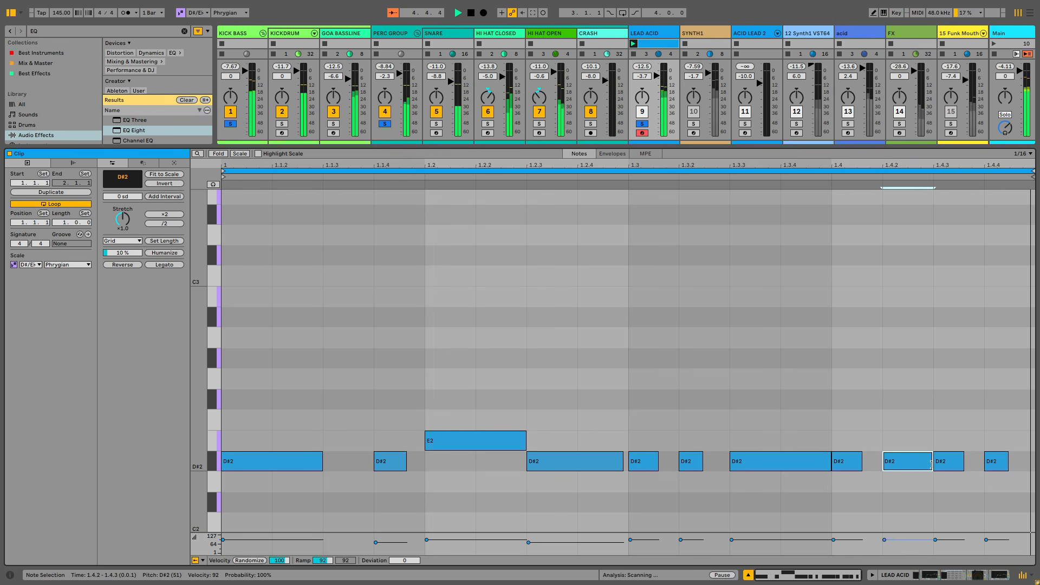
{"action": "left_click_drag", "start_coordinate": [934, 462], "coordinate": [912, 464]}
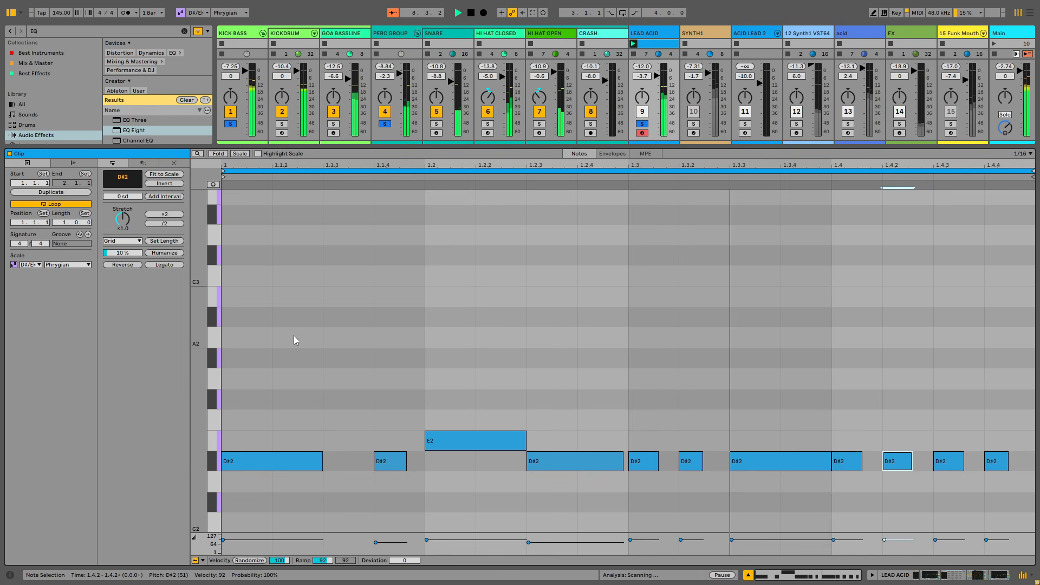
Step: Transpose all notes in the clip up one octave to D#3 and E3 and listen to the pattern
{"action": "key", "text": "ctrl+a"}
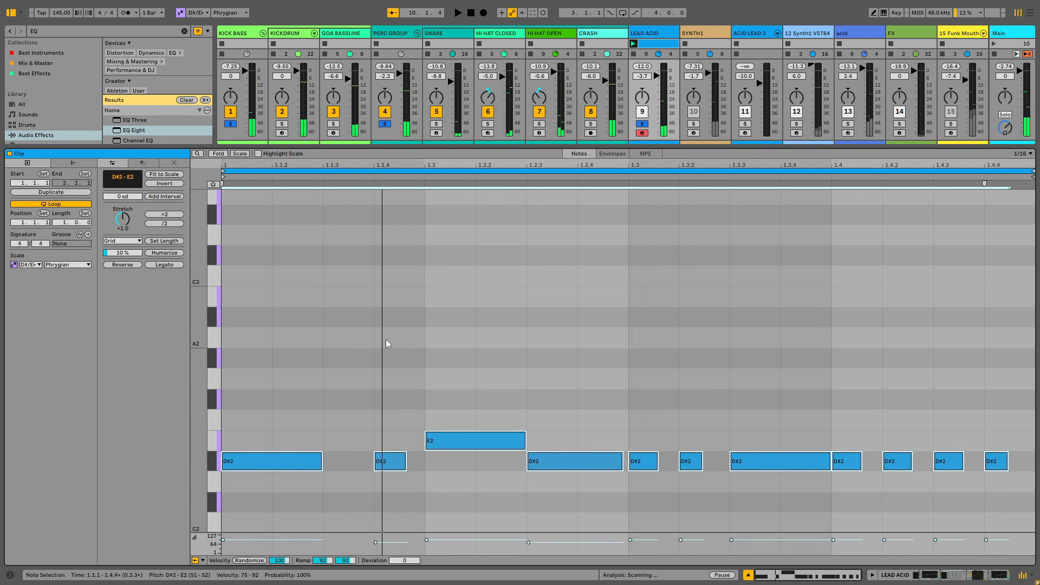
{"action": "key", "text": "shift+Up"}
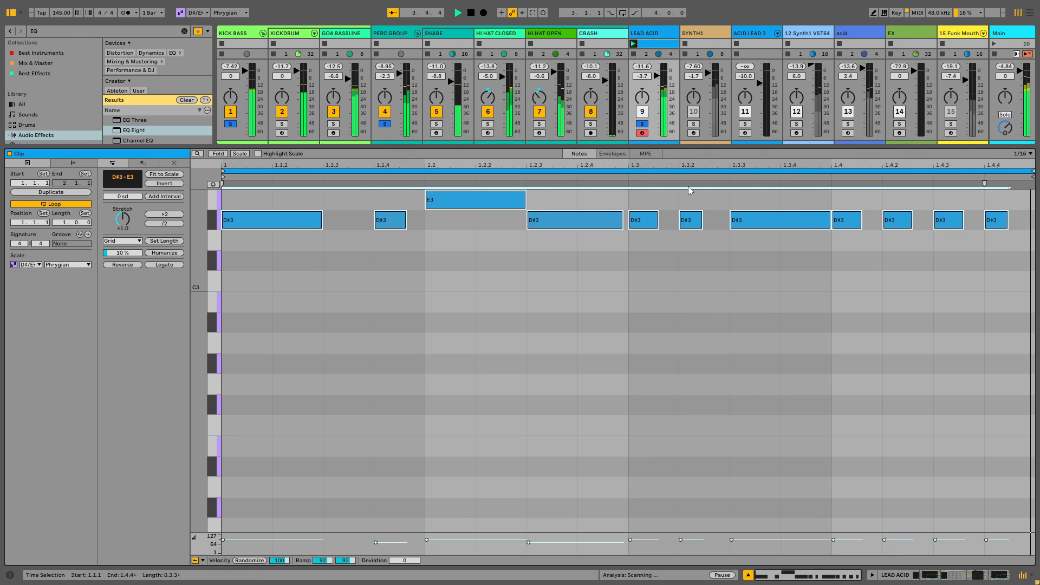
{"action": "left_click", "coordinate": [567, 306]}
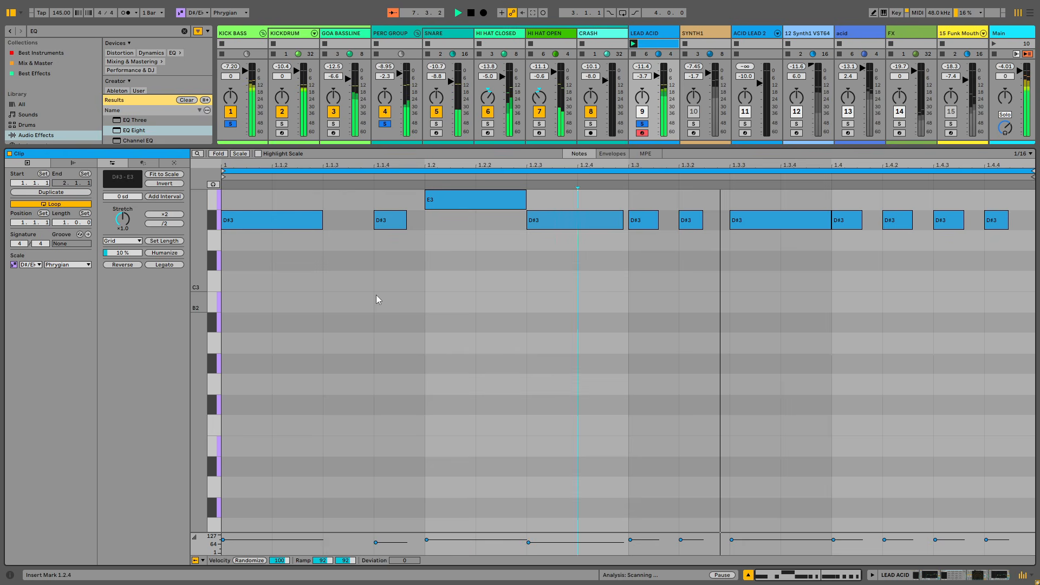
{"action": "left_click", "coordinate": [413, 306]}
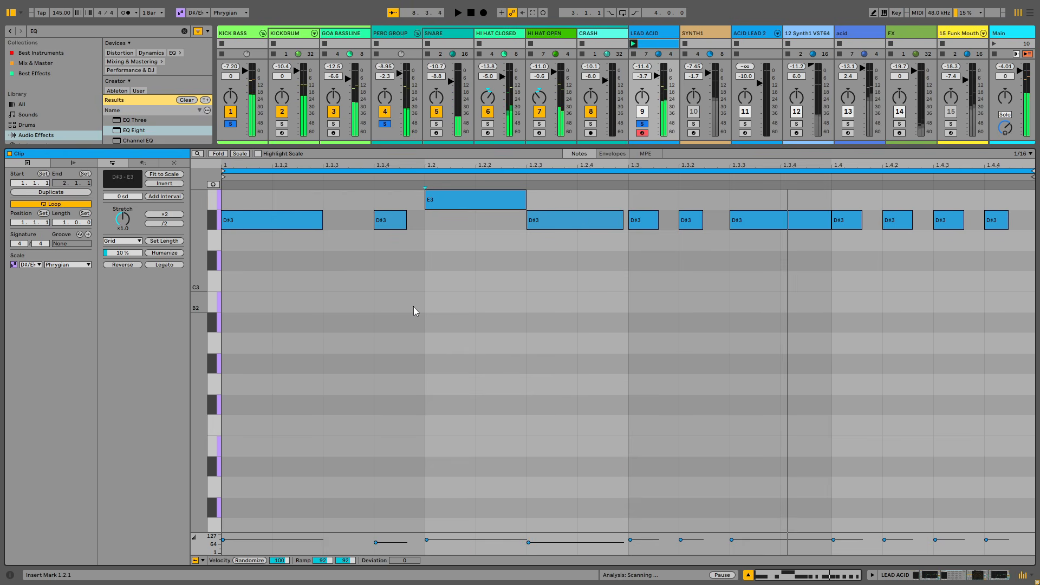
Step: Duplicate the loop to two bars and move the E3 at 2.2.1 down to D3
{"action": "scroll", "coordinate": [414, 306], "scroll_direction": "up", "scroll_amount": 3}
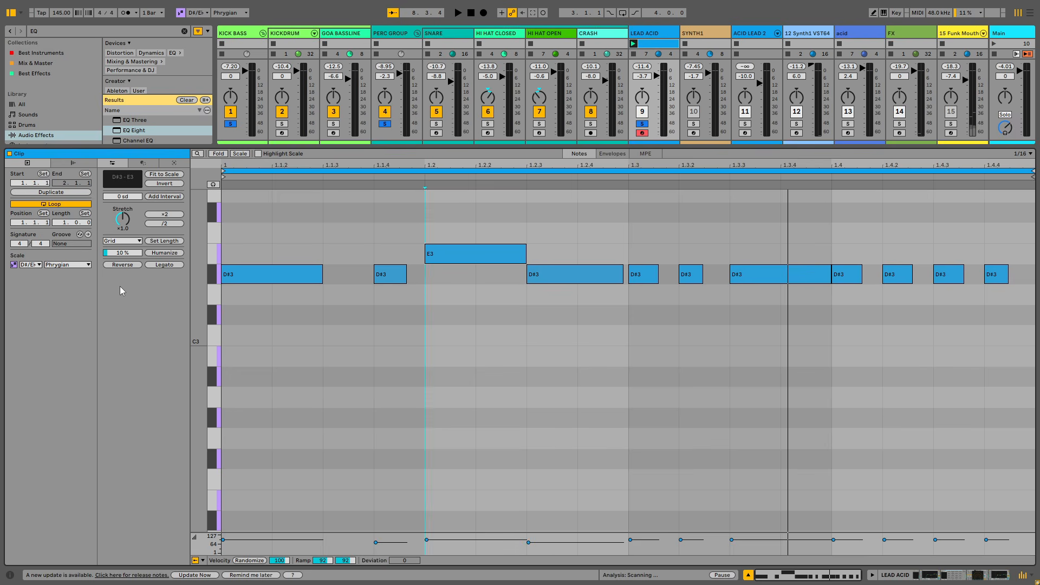
{"action": "left_click", "coordinate": [61, 193]}
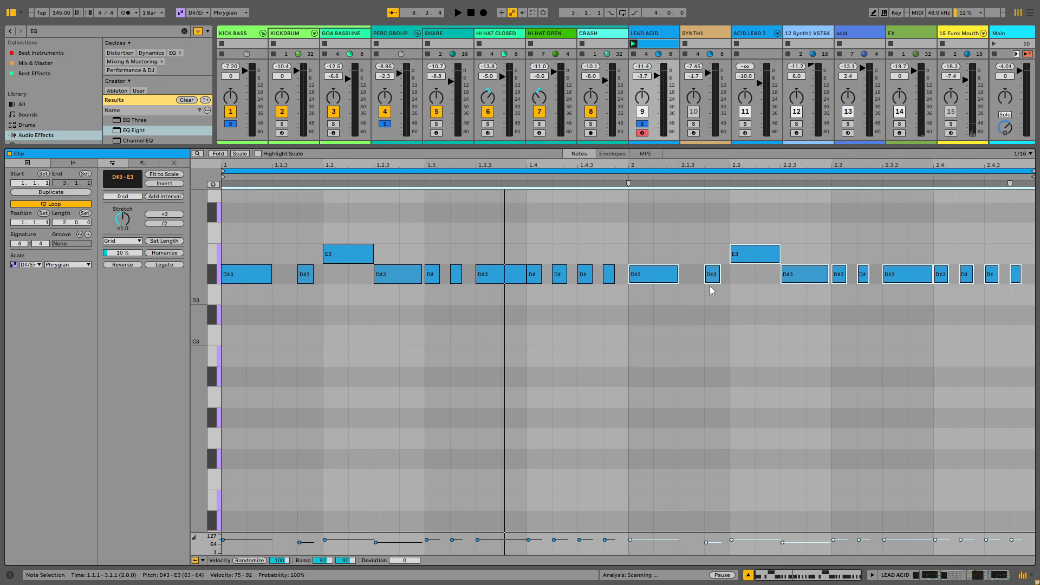
{"action": "left_click", "coordinate": [804, 232]}
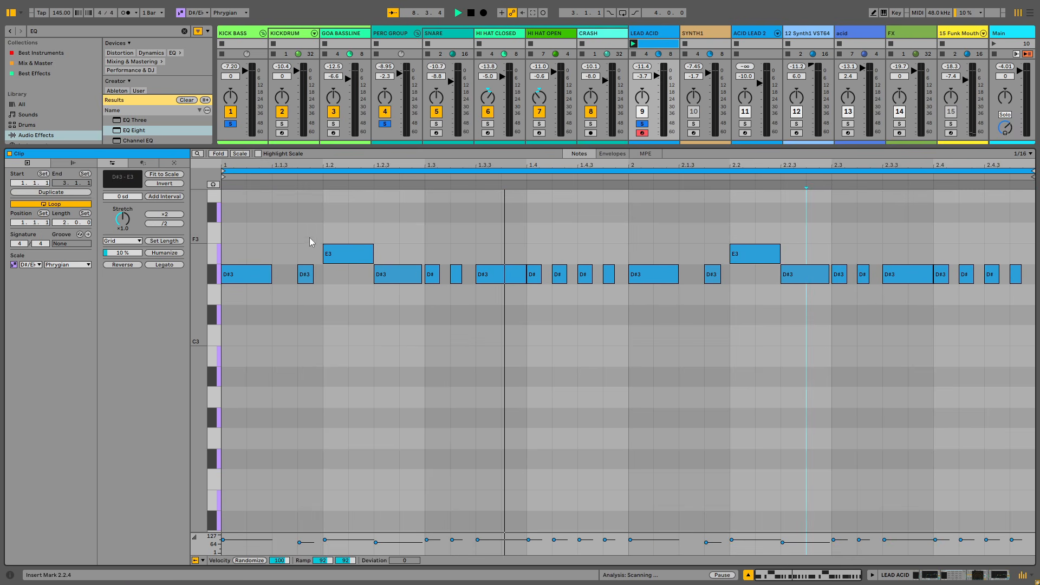
{"action": "left_click_drag", "start_coordinate": [749, 252], "coordinate": [756, 303]}
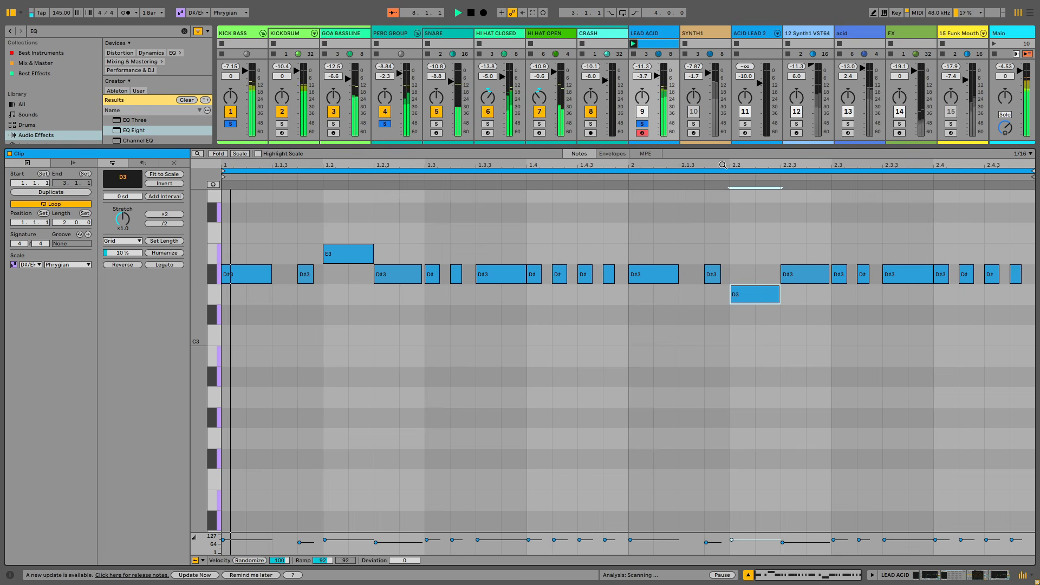
Step: Set the LEAD ACID track volume to -0.7 dB, show its device chain and open the CamelCrusher plug-in window
{"action": "left_click", "coordinate": [748, 576]}
{"action": "left_click_drag", "start_coordinate": [656, 435], "coordinate": [656, 428]}
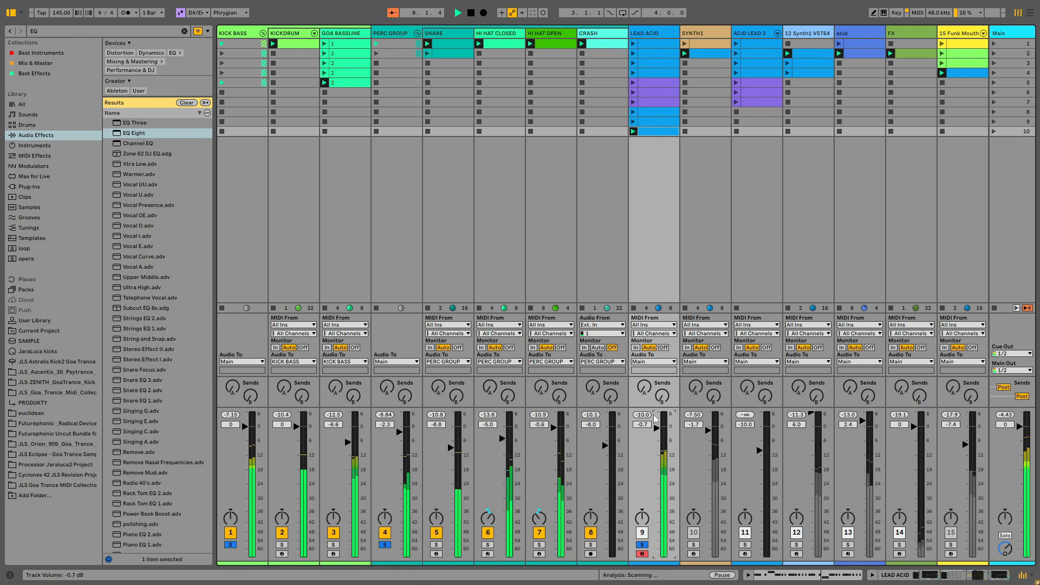
{"action": "double_click", "coordinate": [663, 37]}
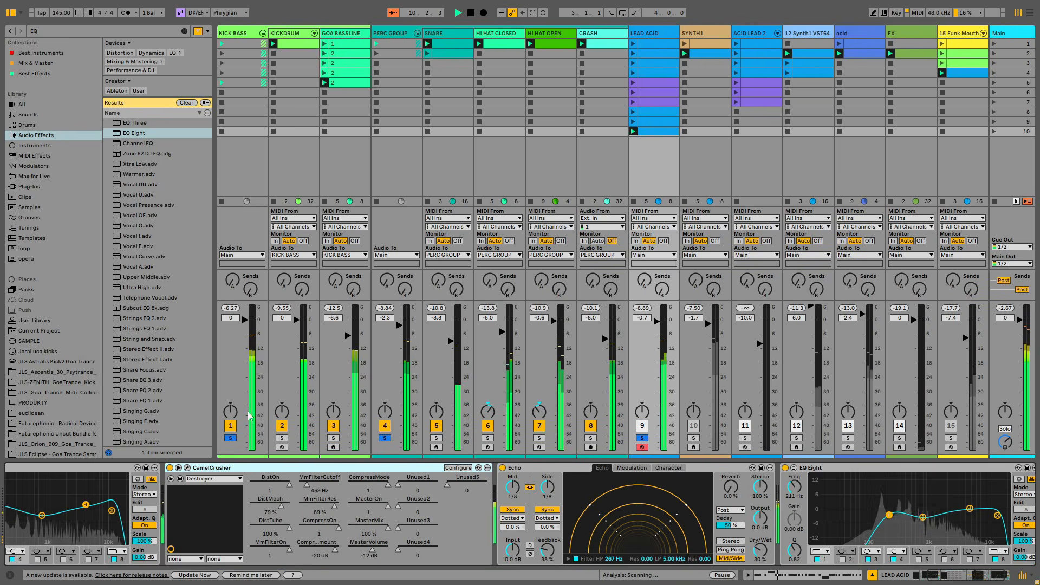
{"action": "left_click", "coordinate": [187, 468]}
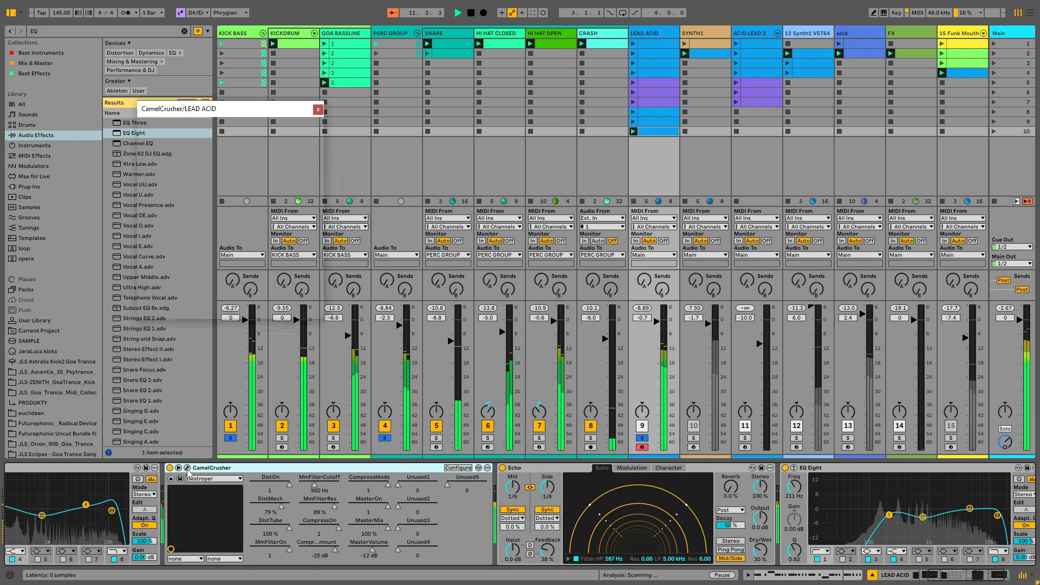
{"action": "left_click_drag", "start_coordinate": [963, 576], "coordinate": [949, 576]}
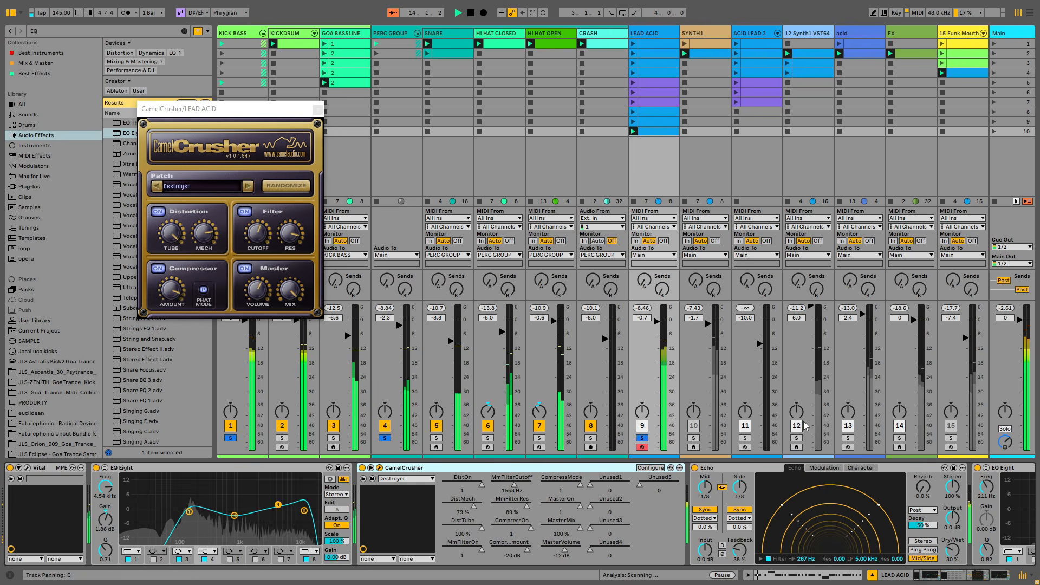
Step: Solo the 12 Synth1 VST64 track briefly to hear it alone, unsolo it and deactivate the acid track
{"action": "left_click", "coordinate": [803, 438]}
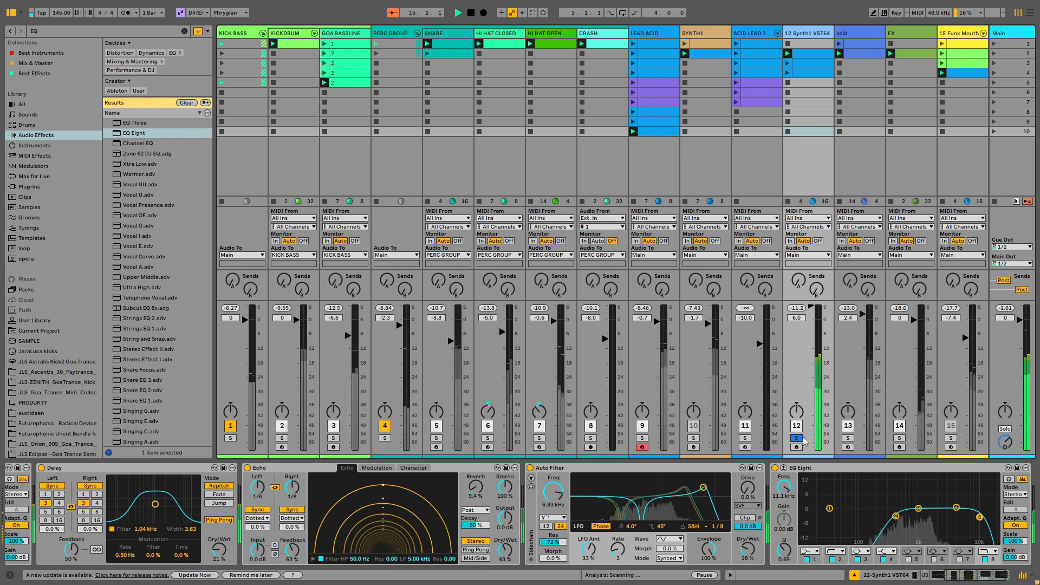
{"action": "left_click", "coordinate": [800, 438]}
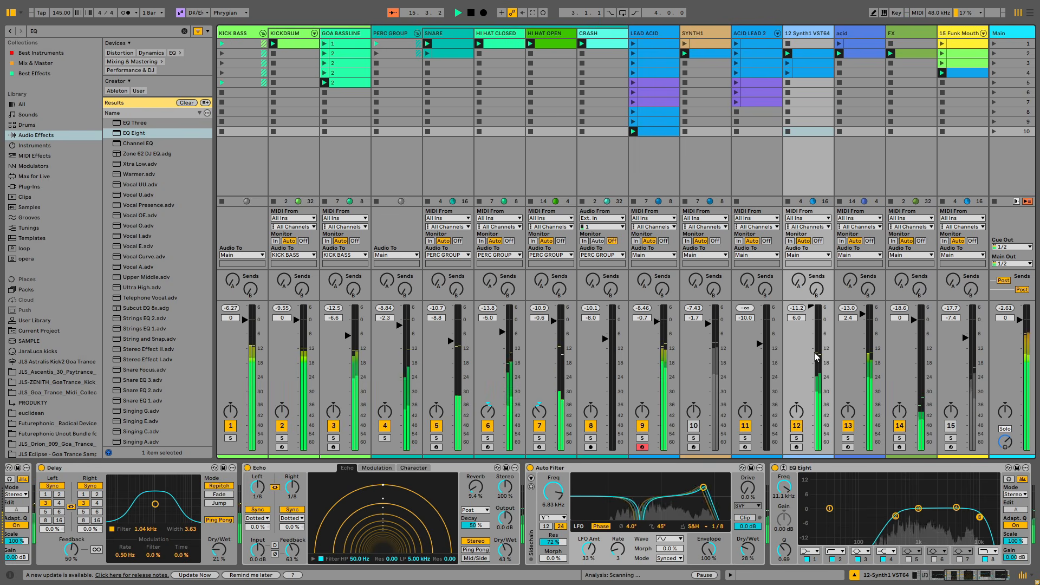
{"action": "left_click", "coordinate": [848, 426]}
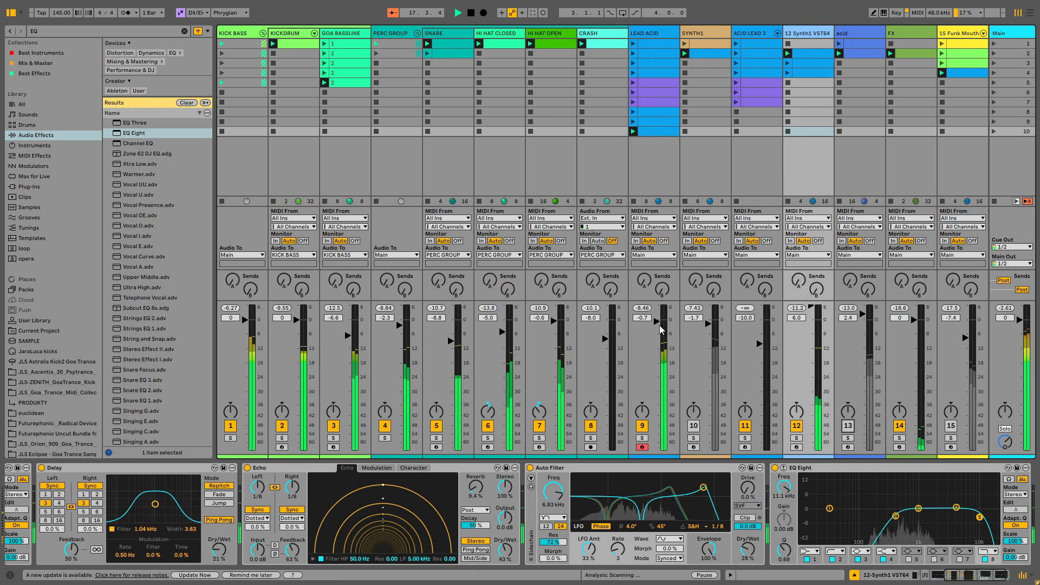
Step: Set oscillator 1's unison detune to 16% in the LEAD ACID track's Vital synth and play the set to hear it
{"action": "left_click", "coordinate": [661, 33]}
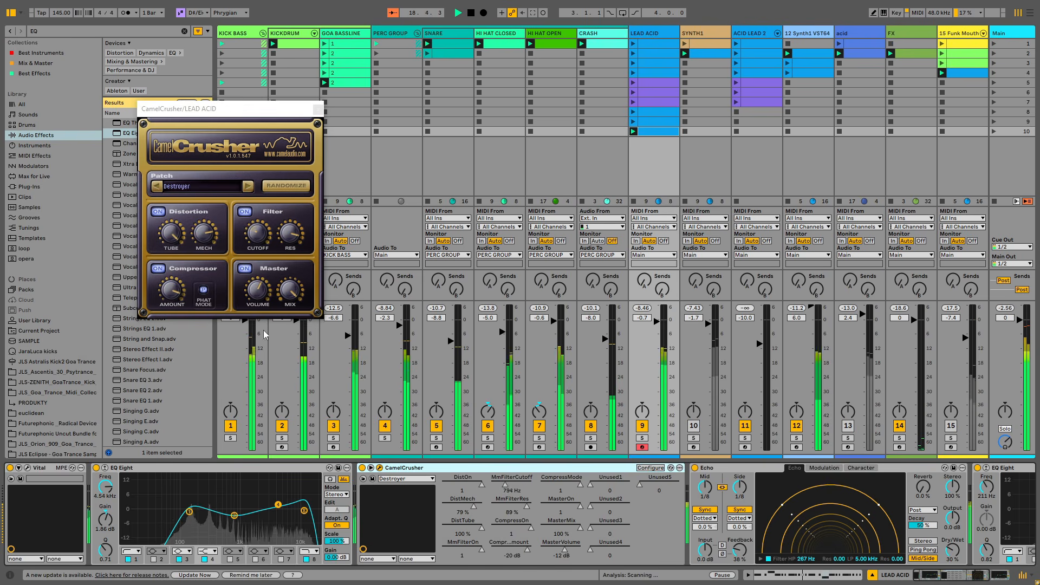
{"action": "left_click", "coordinate": [27, 468]}
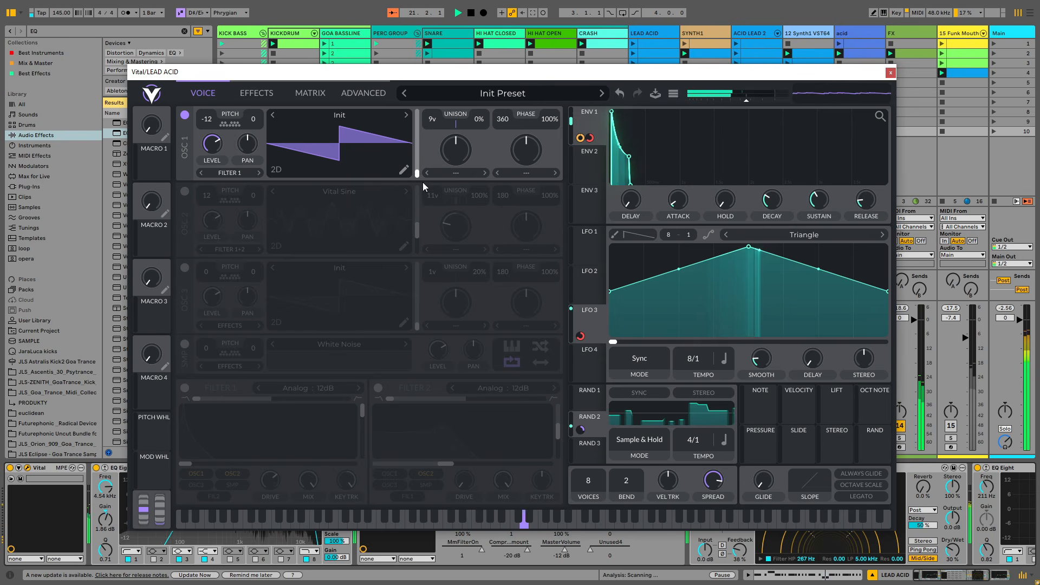
{"action": "left_click_drag", "start_coordinate": [451, 131], "coordinate": [452, 121]}
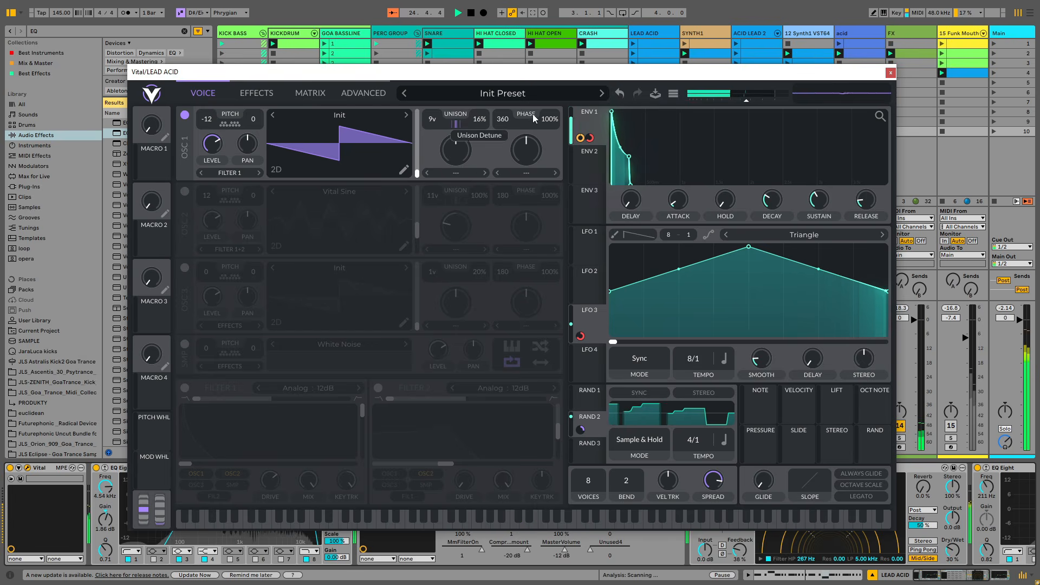
{"action": "left_click", "coordinate": [890, 73]}
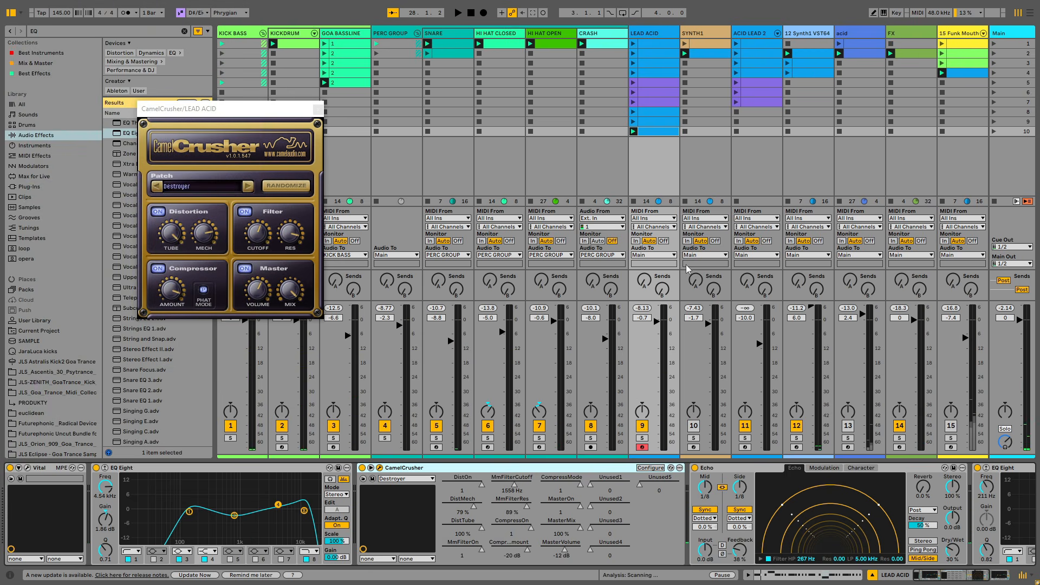
{"action": "left_click", "coordinate": [27, 468]}
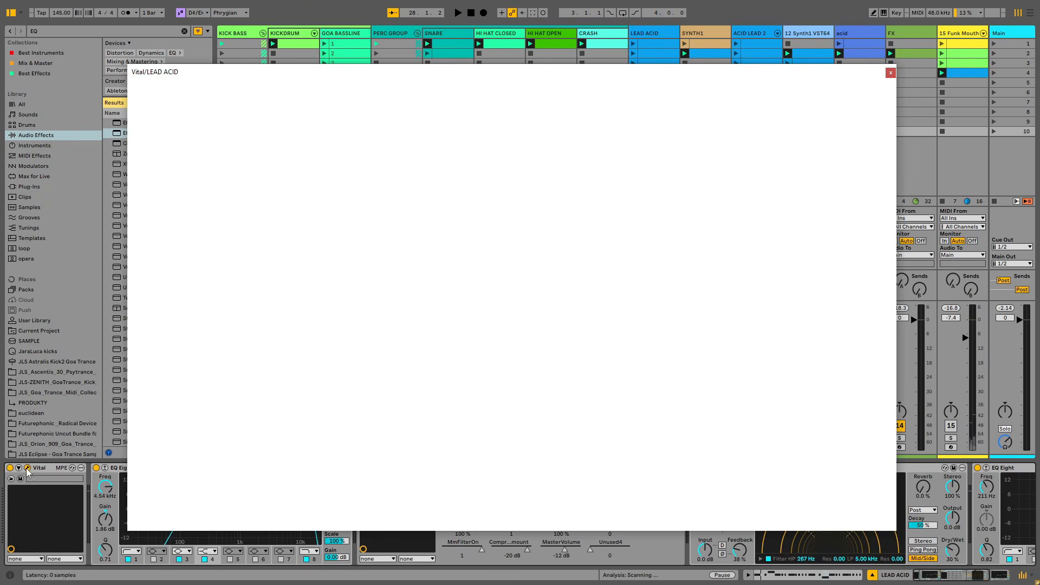
{"action": "key", "text": "space"}
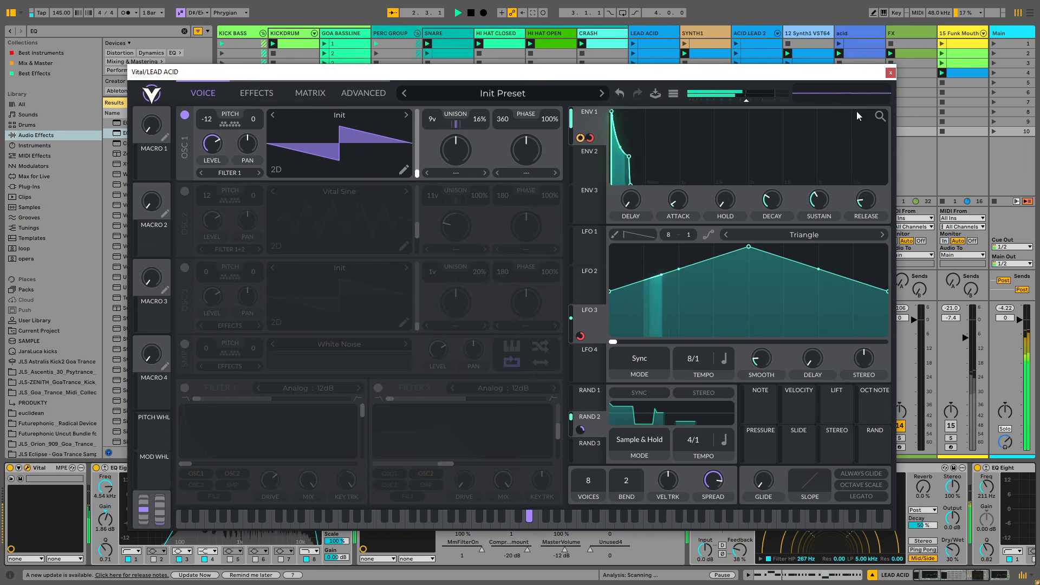
Step: Close the Vital window and set the track volumes to -1.2 dB for LEAD ACID and 3.3 dB for FX
{"action": "left_click", "coordinate": [891, 72]}
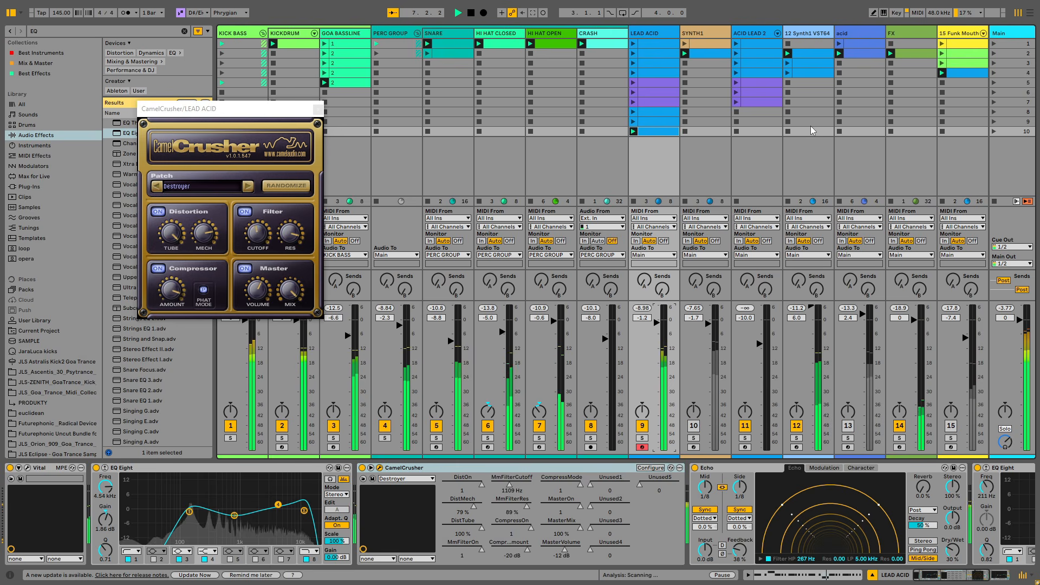
{"action": "left_click_drag", "start_coordinate": [927, 334], "coordinate": [926, 326]}
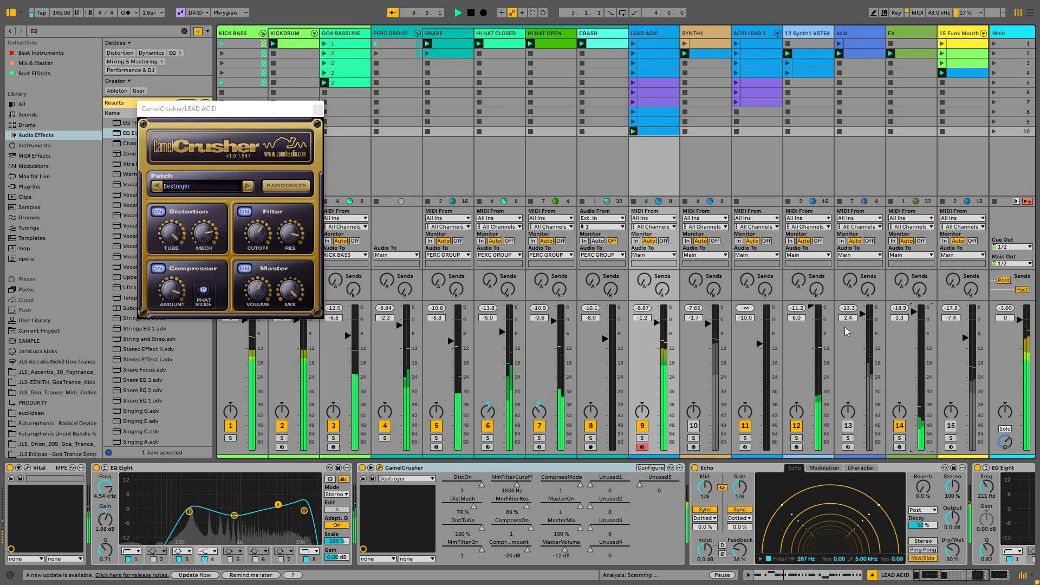
Step: Duplicate the LEAD ACID clip in scene 10 to scene 11, close the CamelCrusher window and open the copy's notes
{"action": "right_click", "coordinate": [645, 136]}
{"action": "right_click", "coordinate": [647, 132]}
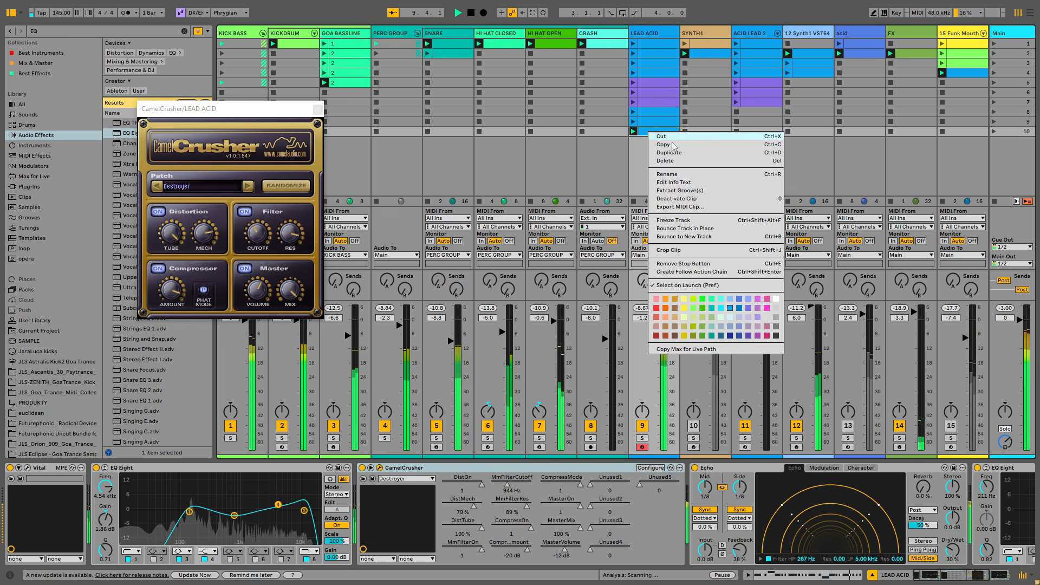
{"action": "left_click", "coordinate": [678, 151]}
{"action": "left_click", "coordinate": [317, 109]}
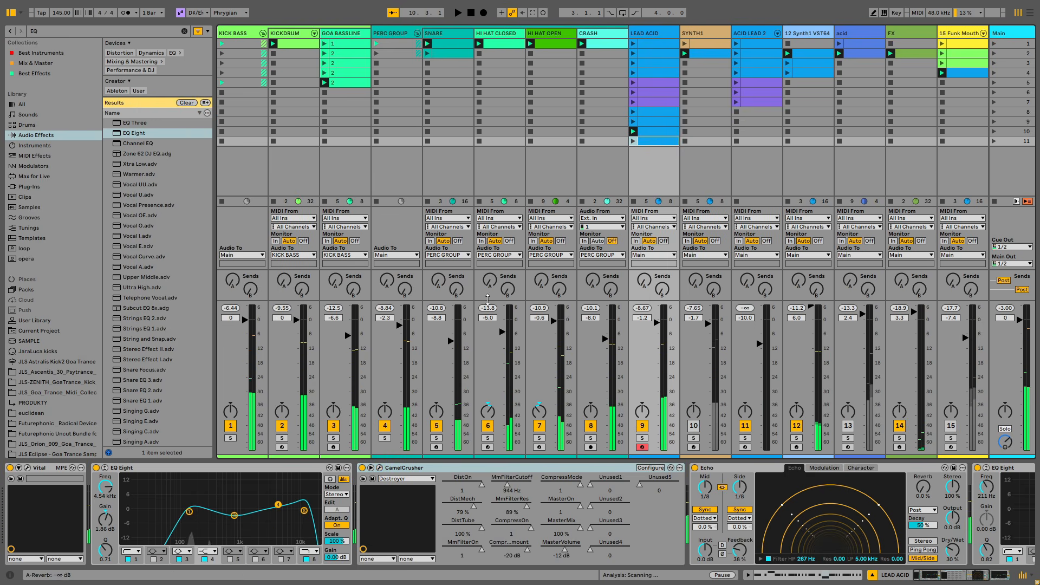
{"action": "double_click", "coordinate": [637, 141]}
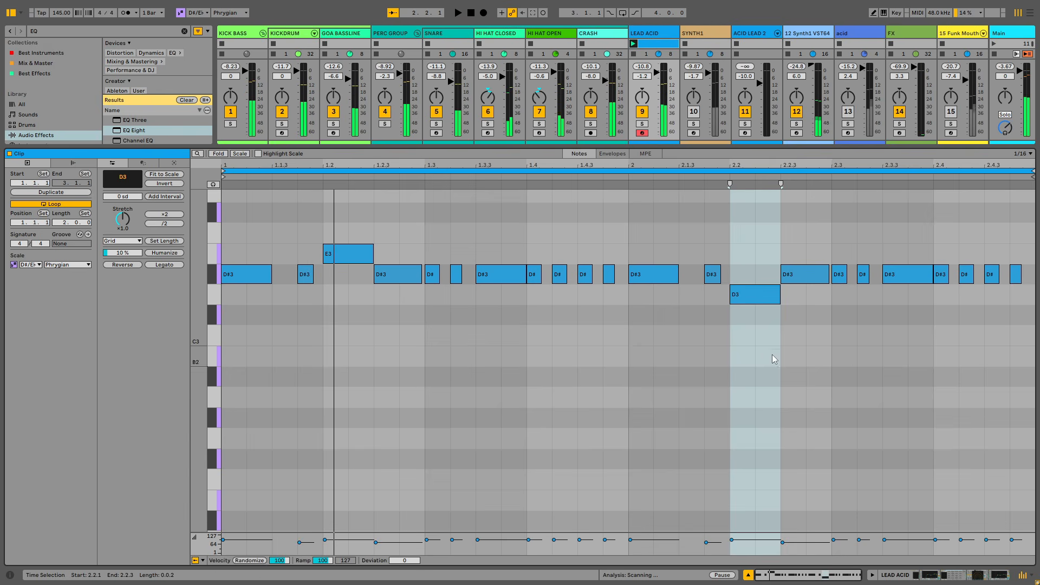
{"action": "left_click", "coordinate": [758, 297]}
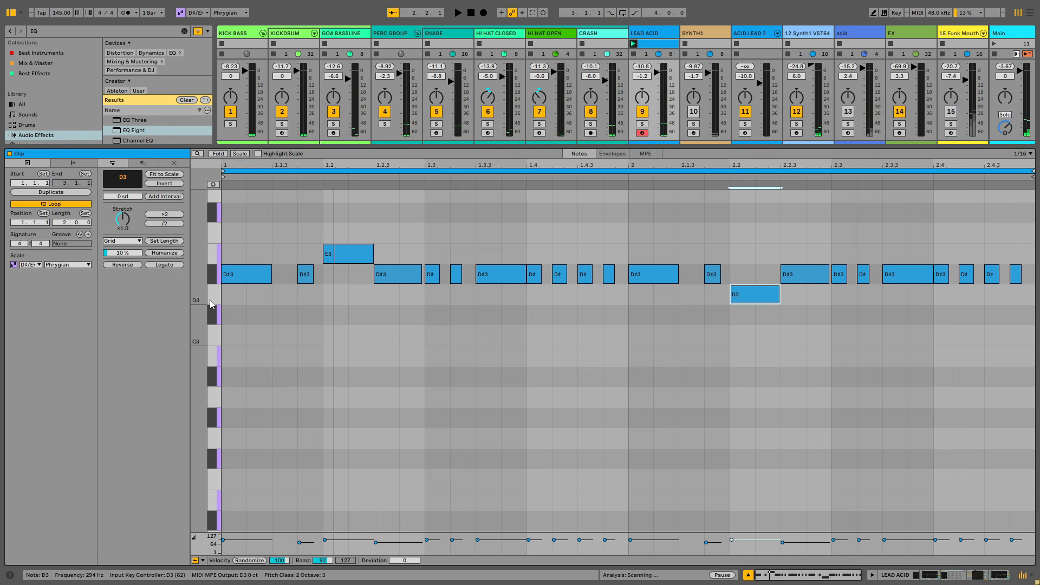
Step: Inspect the note patterns of the earlier LEAD ACID clips in scenes 9 and 8
{"action": "double_click", "coordinate": [676, 147]}
{"action": "left_click", "coordinate": [653, 132]}
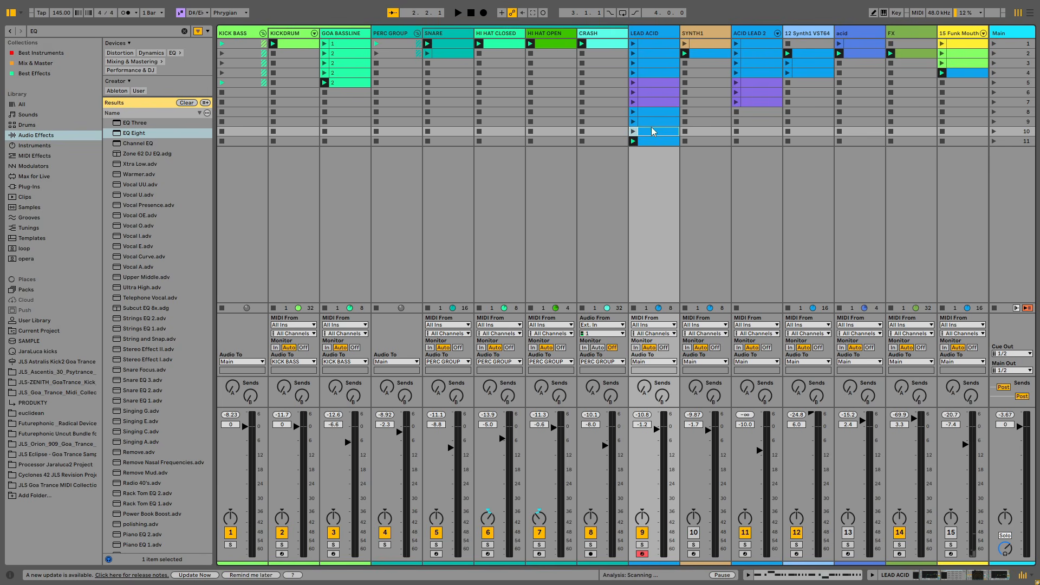
{"action": "key", "text": "Up"}
{"action": "double_click", "coordinate": [656, 125]}
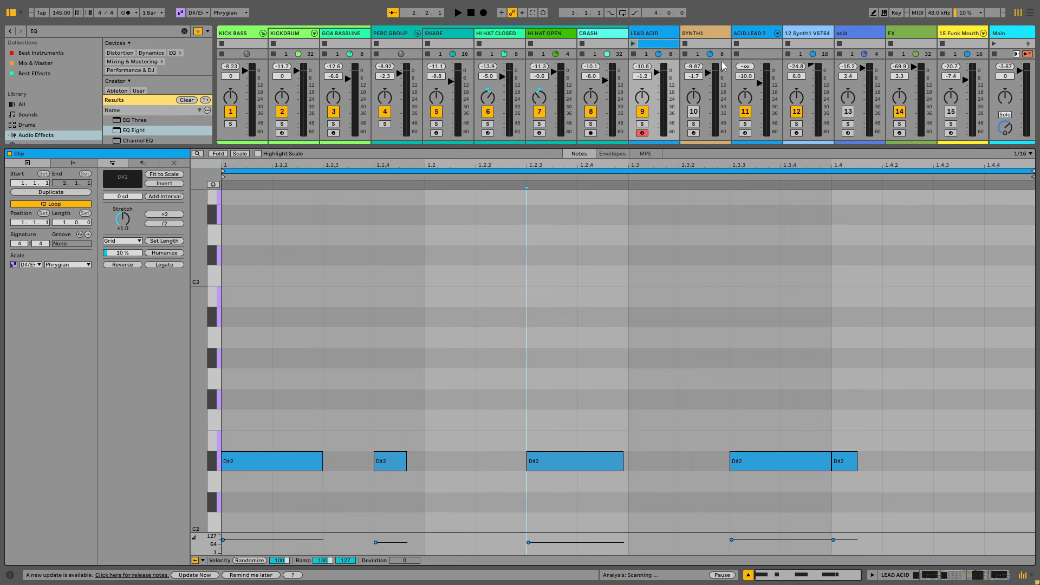
{"action": "key", "text": "Up"}
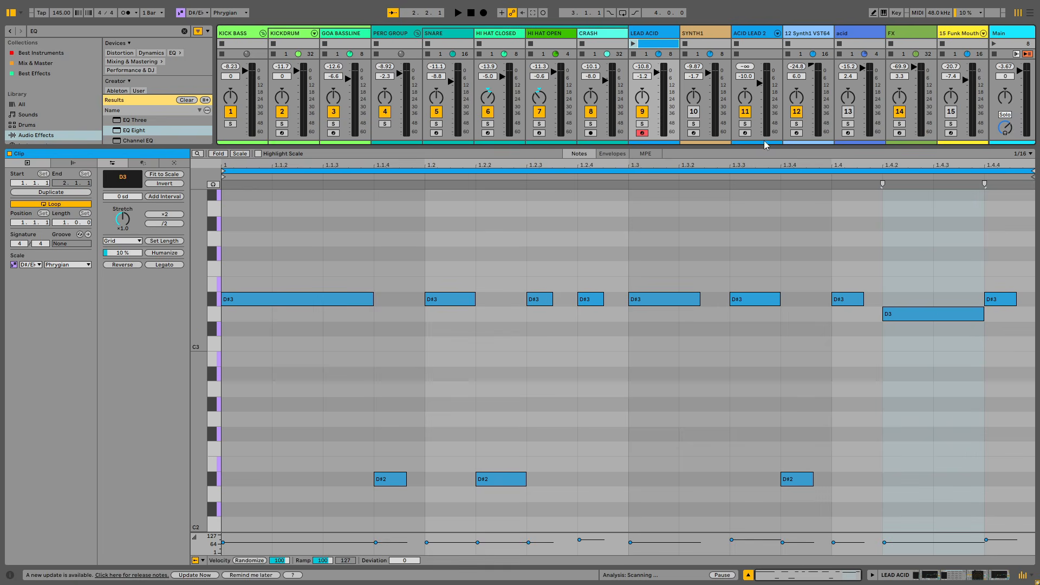
{"action": "key", "text": "ctrl+alt+l"}
Step: Reopen the two-bar LEAD ACID clip in scene 11 and listen to its pattern
{"action": "double_click", "coordinate": [647, 142]}
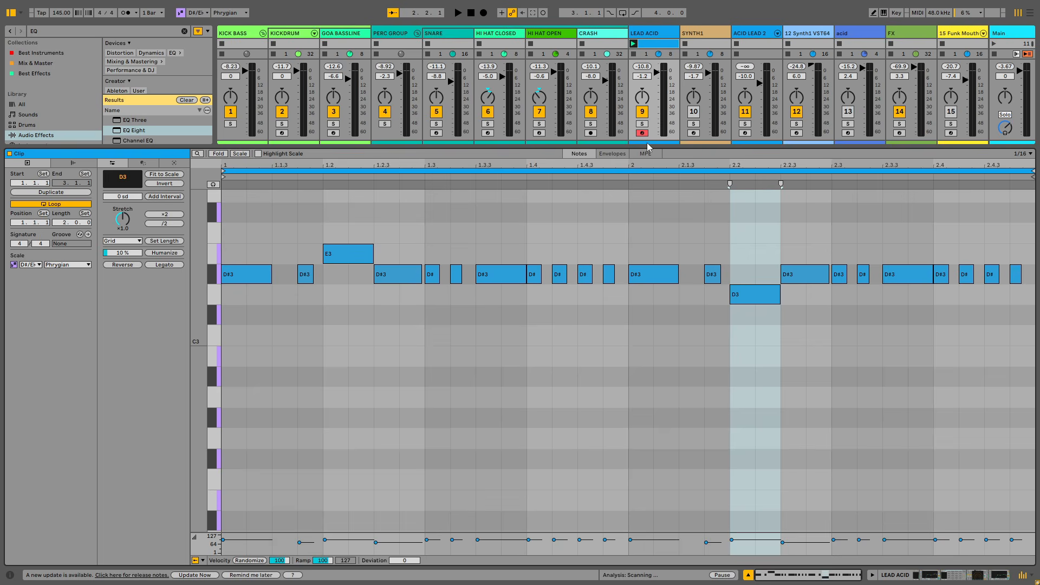
{"action": "key", "text": "ctrl+alt+l"}
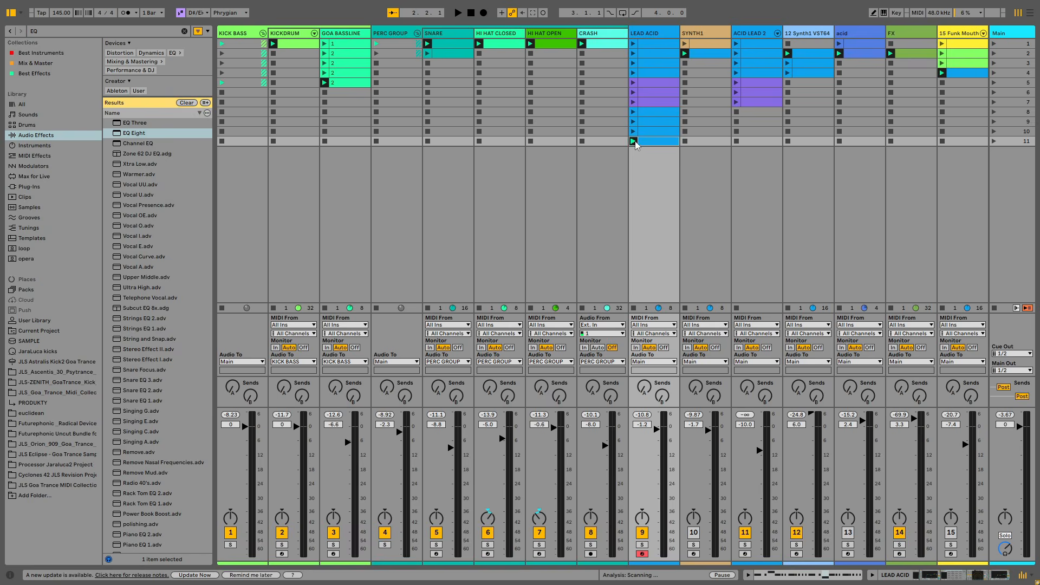
{"action": "key", "text": "space"}
{"action": "key", "text": "ctrl+alt+l"}
{"action": "key", "text": "space"}
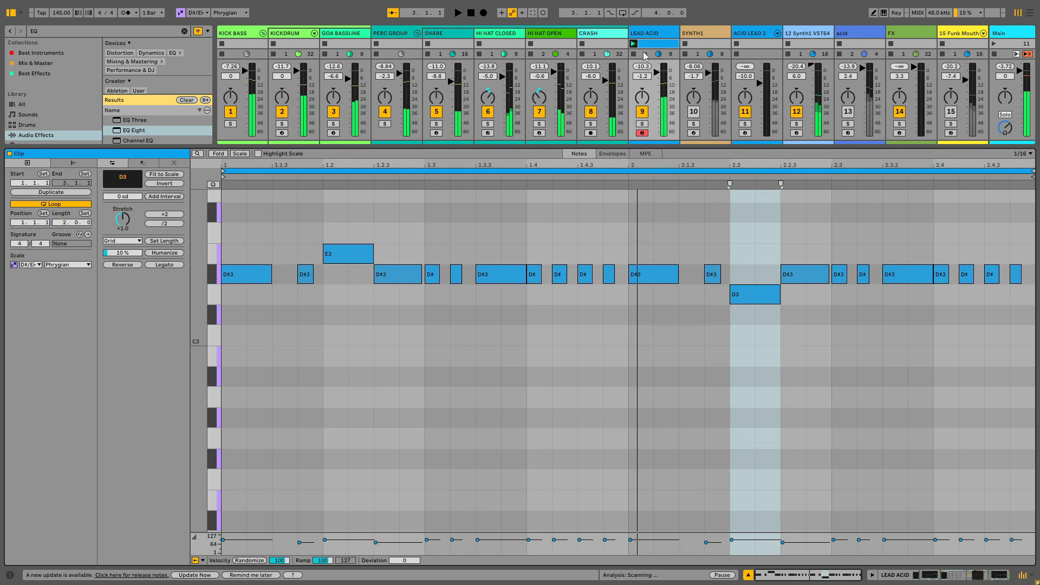
Step: Duplicate the LEAD ACID clip to scene 12 and move the D#3 at 2.3.3 up to A3
{"action": "right_click", "coordinate": [644, 42]}
{"action": "left_click", "coordinate": [649, 69]}
{"action": "key", "text": "space"}
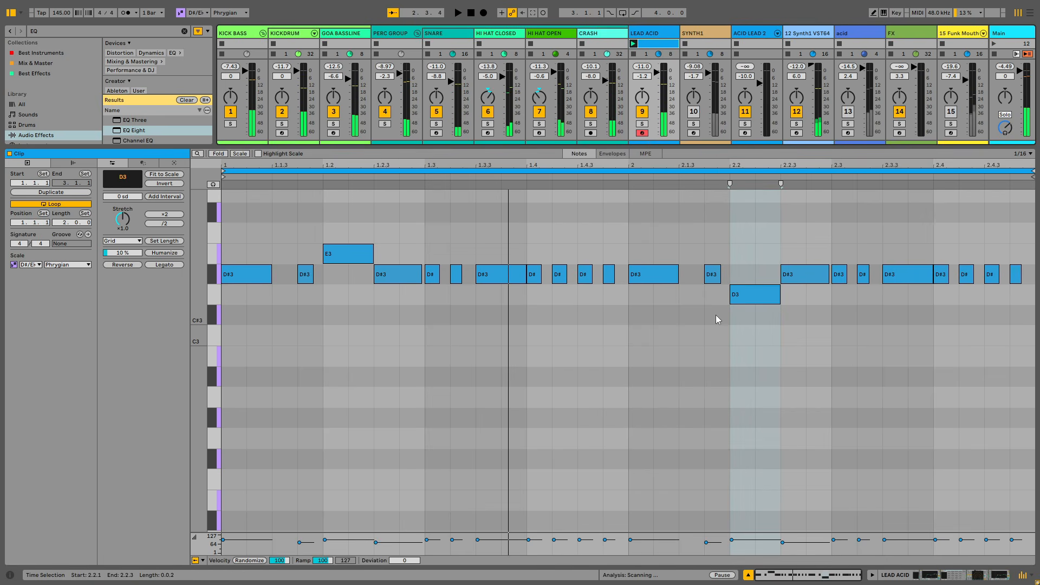
{"action": "left_click", "coordinate": [648, 279]}
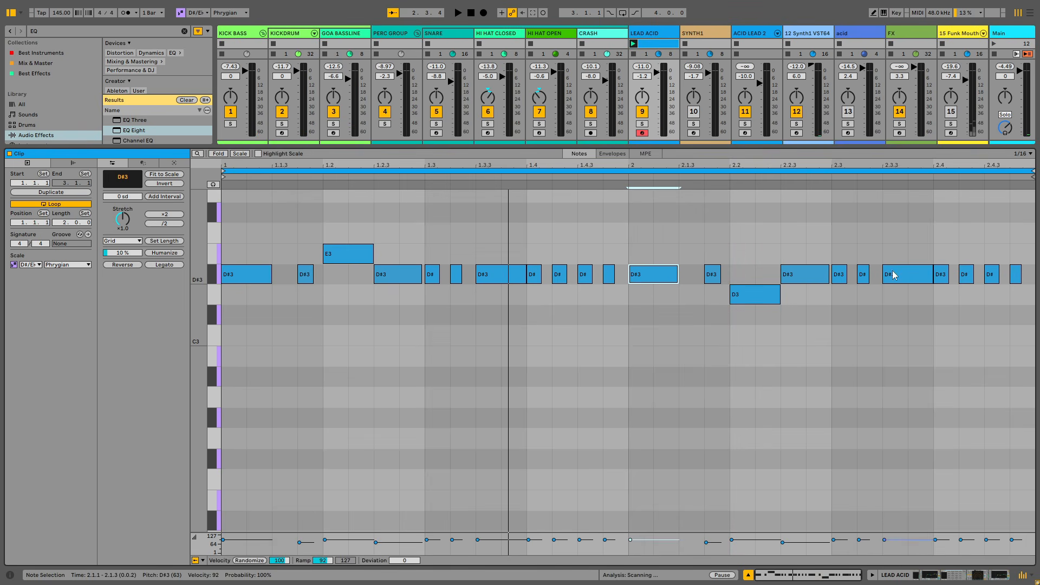
{"action": "left_click_drag", "start_coordinate": [895, 276], "coordinate": [895, 200]}
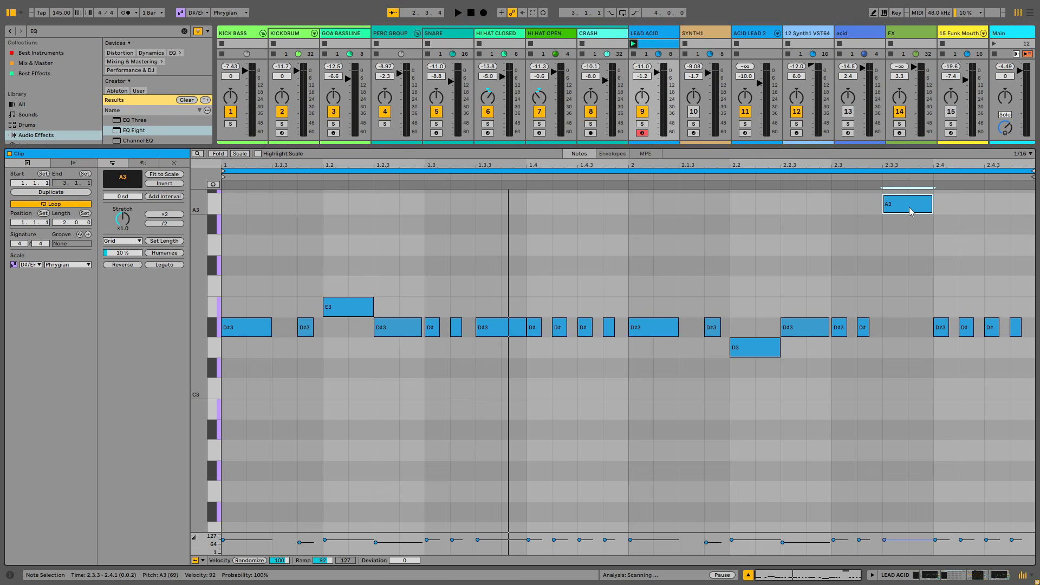
Step: Listen to the A3 variation and set the Reverb amount of LEAD ACID's Echo to 38%
{"action": "key", "text": "space"}
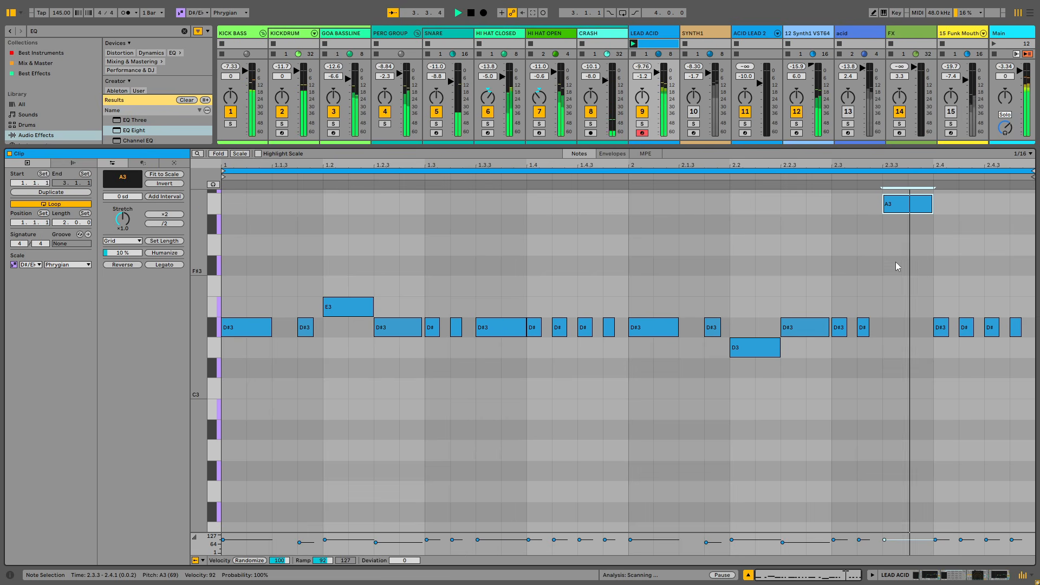
{"action": "key", "text": "space"}
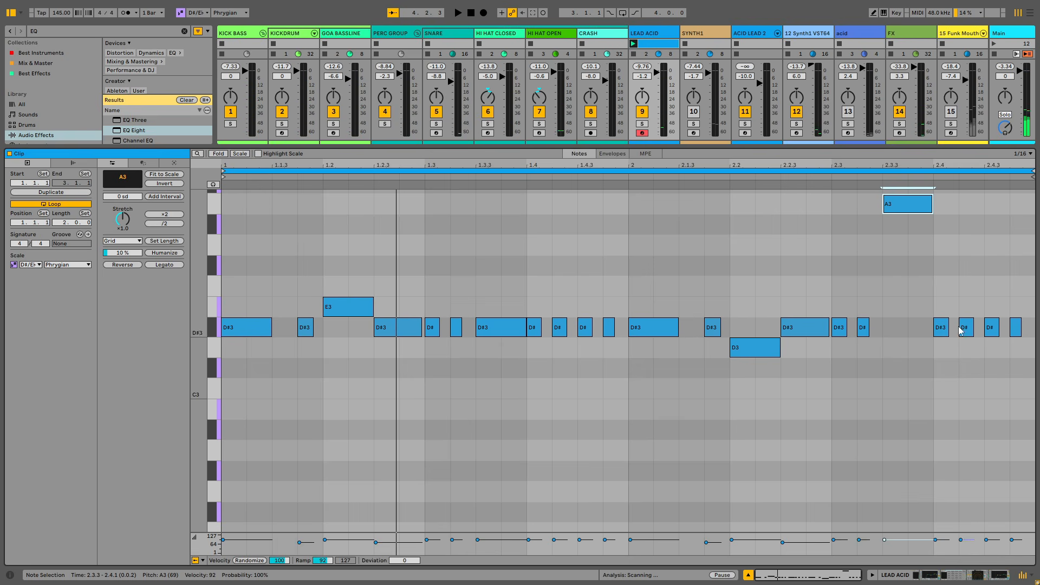
{"action": "key", "text": "space"}
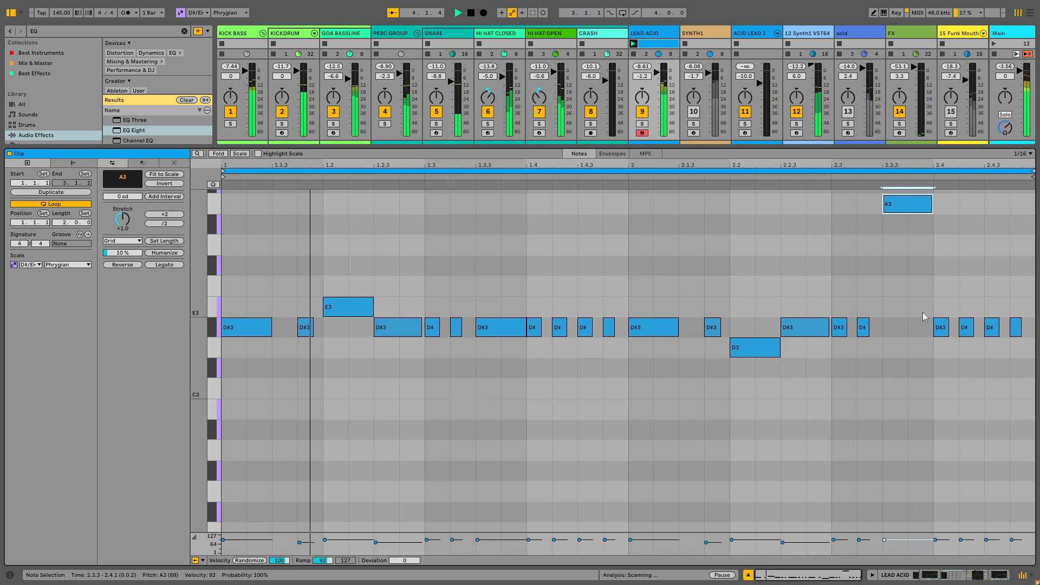
{"action": "double_click", "coordinate": [664, 34]}
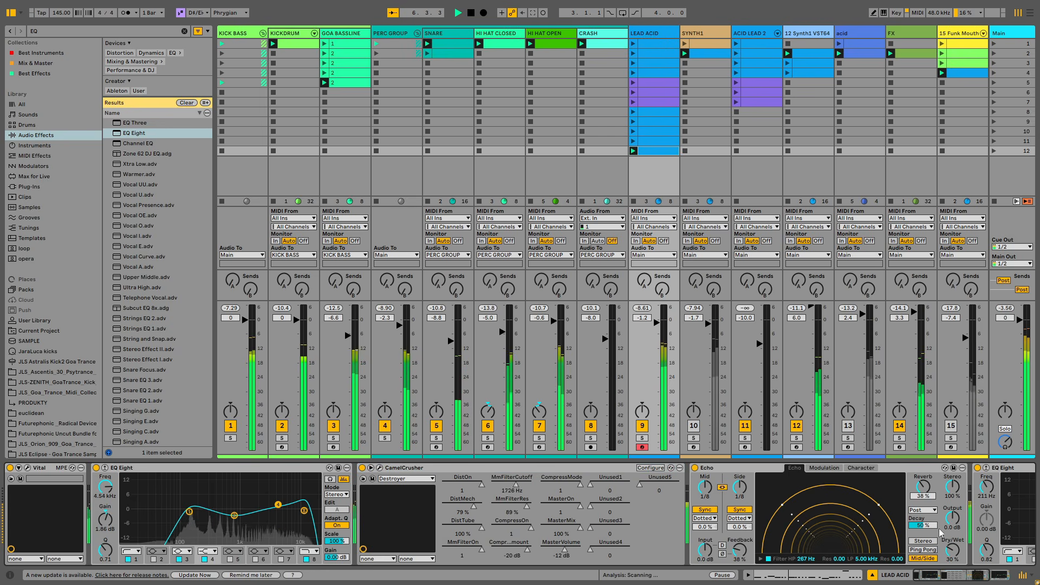
{"action": "key", "text": "space"}
Step: Duplicate the scene 12 clip's loop to four bars, lower the A3 at 2.3.3 to F#3 and play the result
{"action": "double_click", "coordinate": [662, 151]}
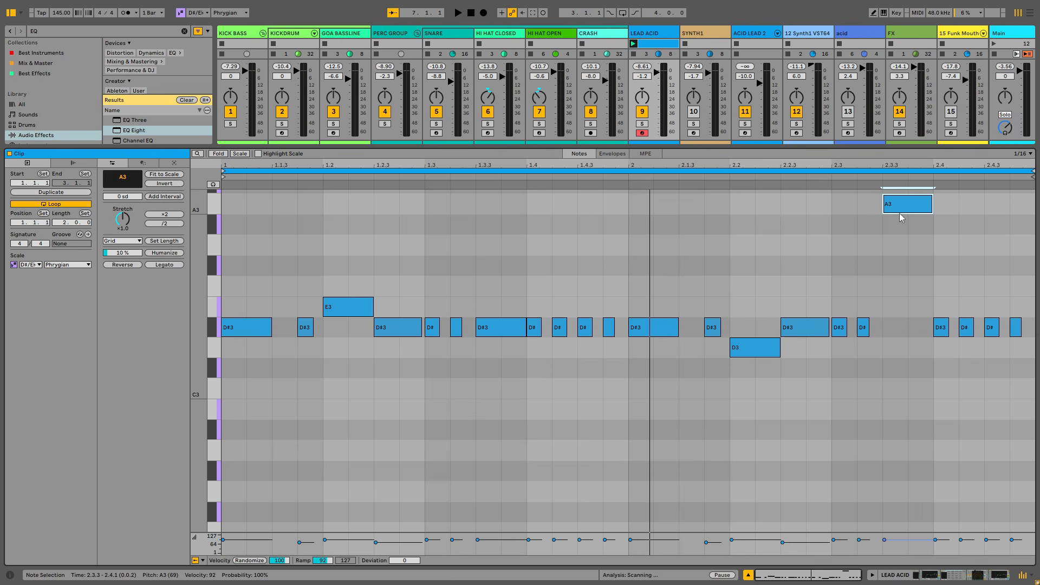
{"action": "left_click", "coordinate": [55, 192]}
{"action": "left_click_drag", "start_coordinate": [560, 210], "coordinate": [564, 269]}
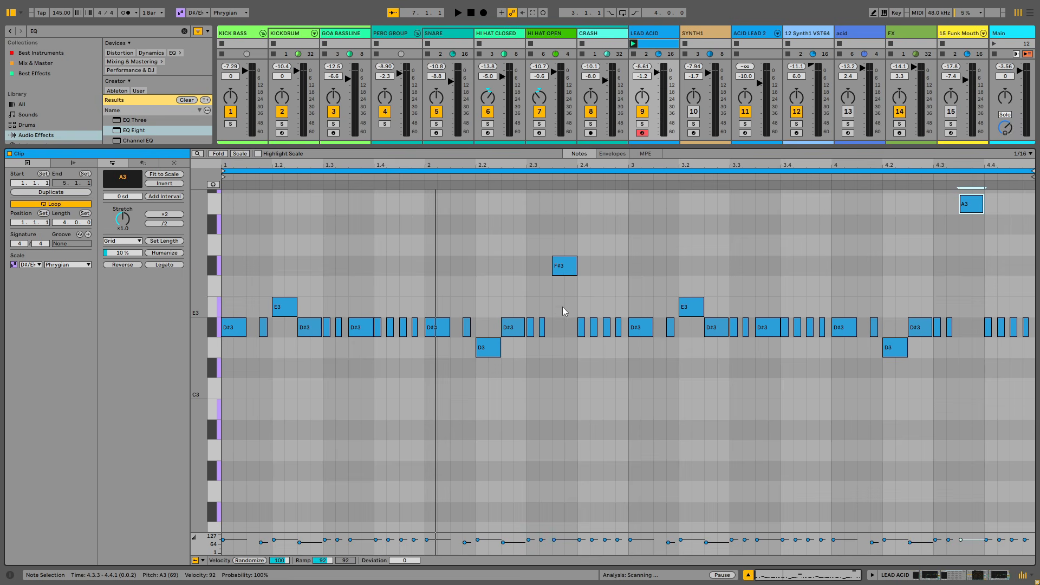
{"action": "key", "text": "space"}
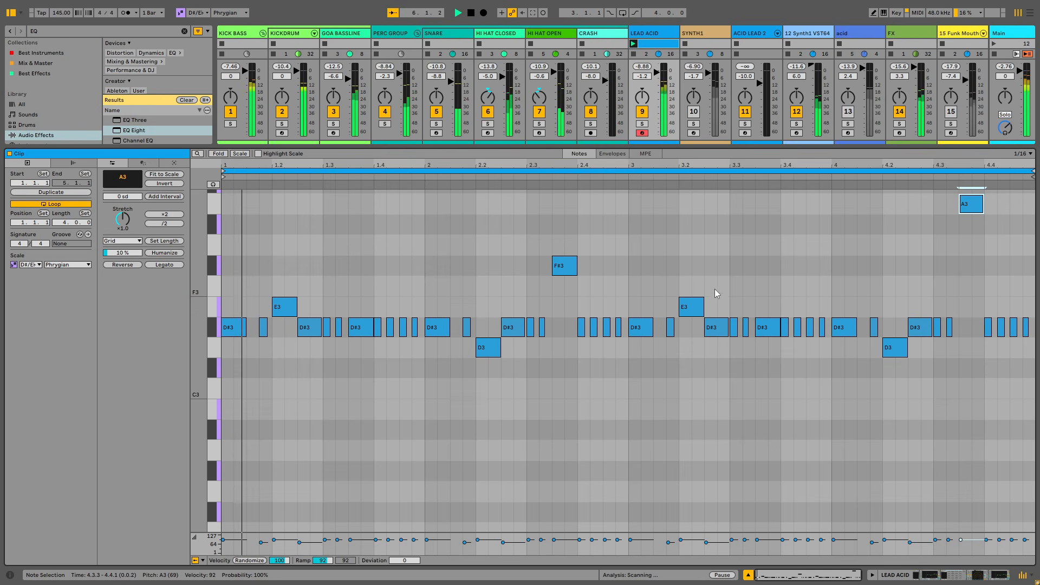
Step: Open CamelCrusher on the LEAD ACID track and set its distortion to 99% Mech and 86% Tube
{"action": "double_click", "coordinate": [763, 154]}
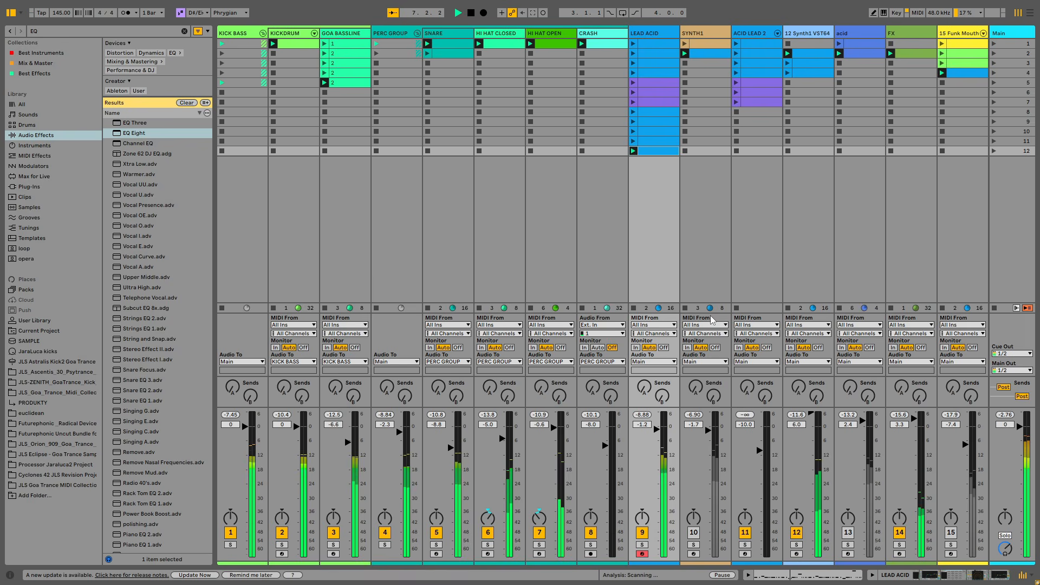
{"action": "double_click", "coordinate": [664, 32]}
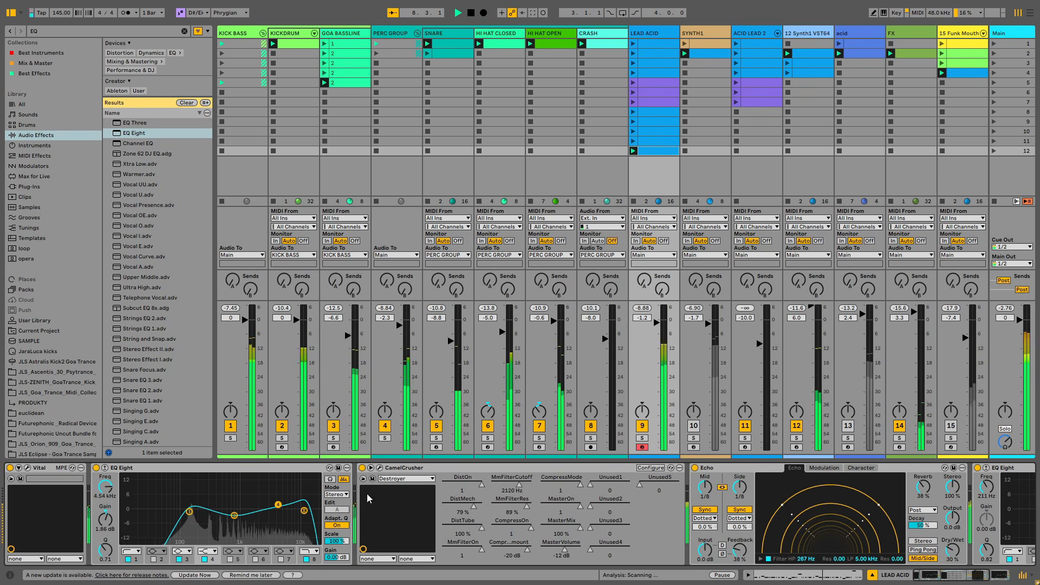
{"action": "left_click", "coordinate": [379, 468]}
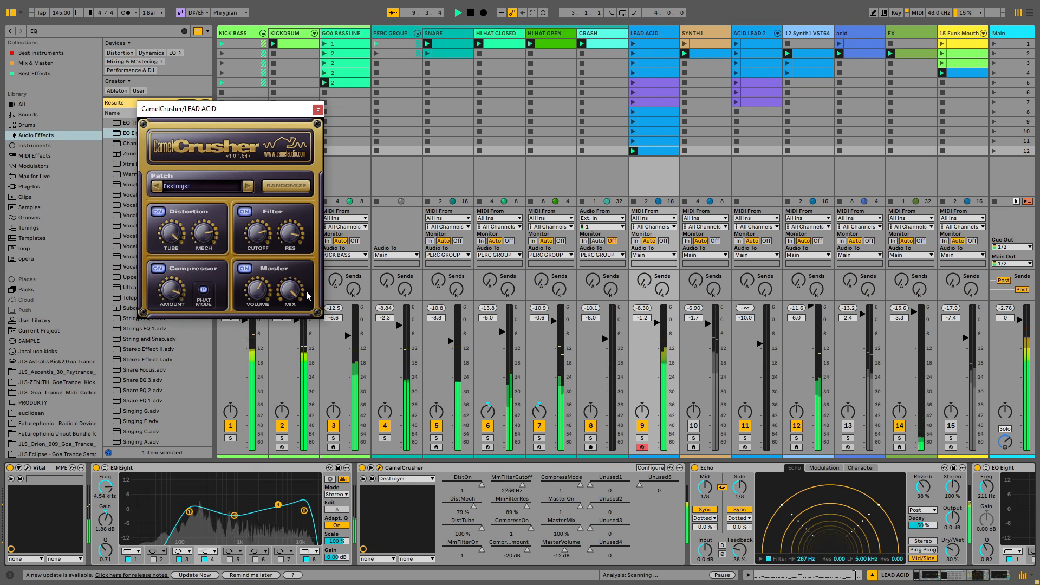
{"action": "left_click_drag", "start_coordinate": [208, 242], "coordinate": [214, 292]}
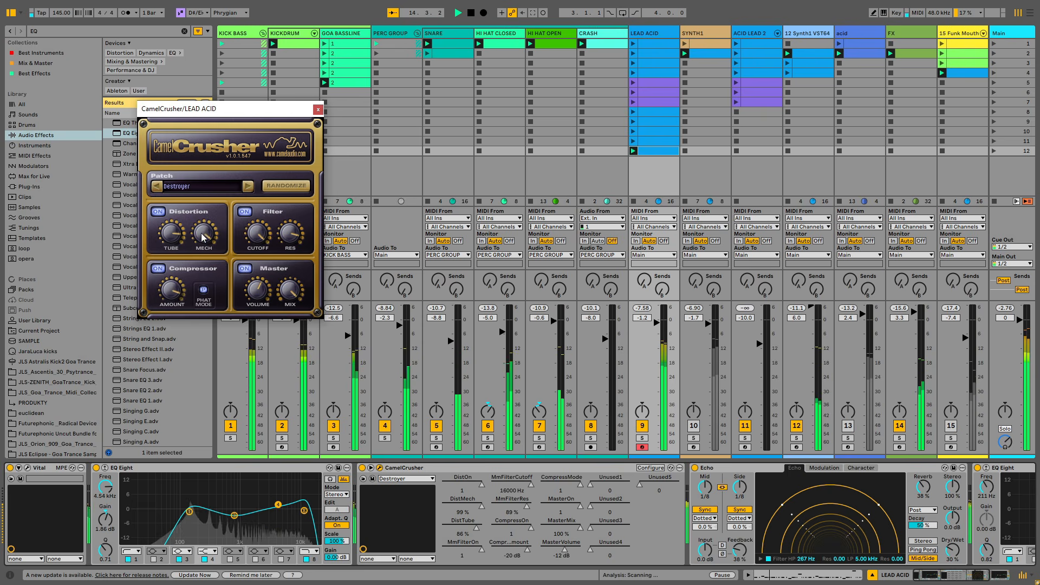
Step: Close the CamelCrusher window, raise the LEAD ACID volume to 0.4 dB and show the end of its device chain
{"action": "left_click", "coordinate": [318, 110]}
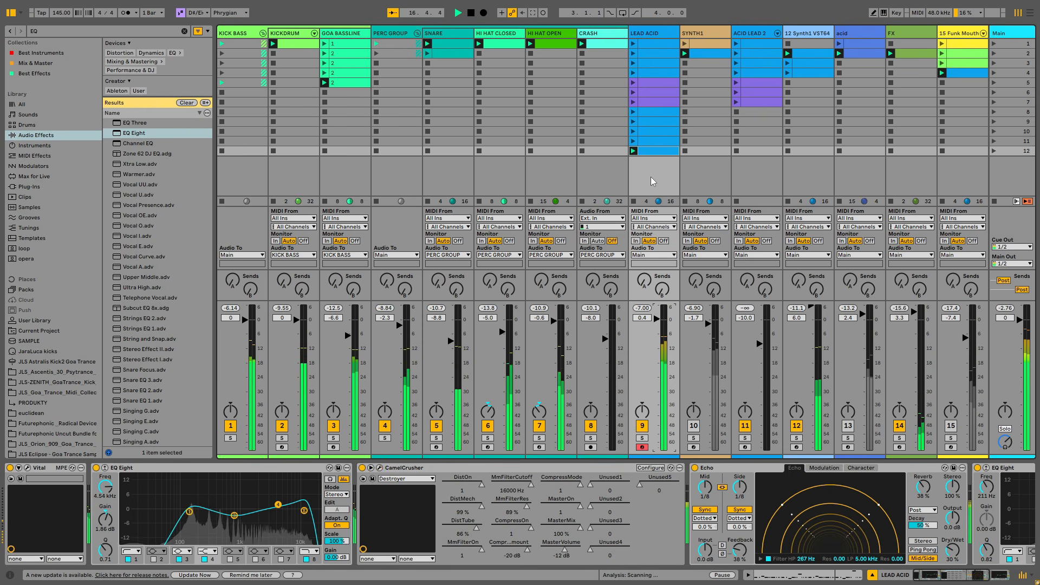
{"action": "right_click", "coordinate": [642, 154]}
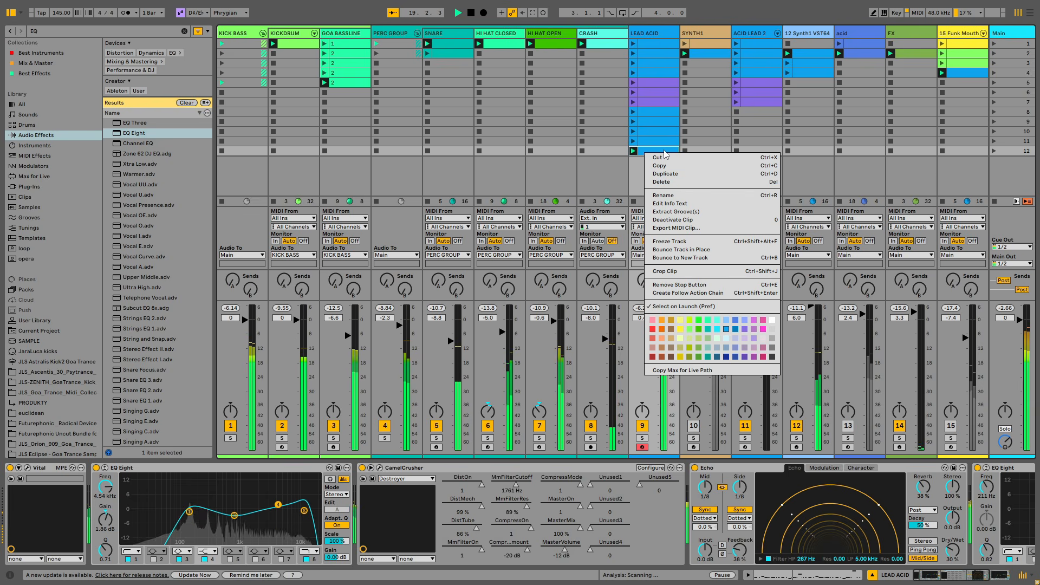
{"action": "left_click", "coordinate": [664, 151]}
{"action": "left_click", "coordinate": [969, 573]}
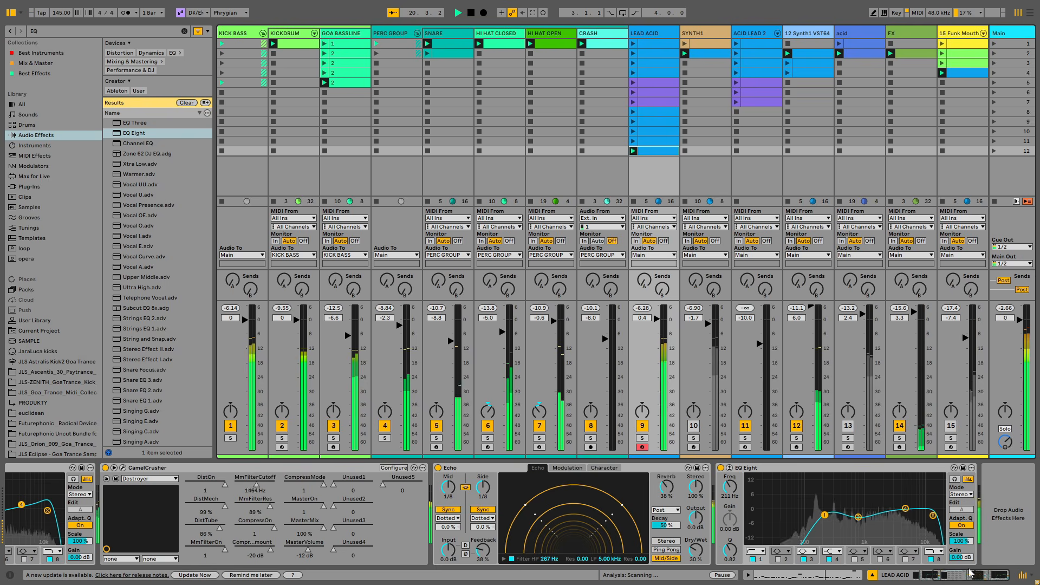
Step: Open the LEAD ACID clip in scene 12, review its four-bar note pattern and return to the clip grid
{"action": "right_click", "coordinate": [650, 153]}
{"action": "double_click", "coordinate": [645, 152]}
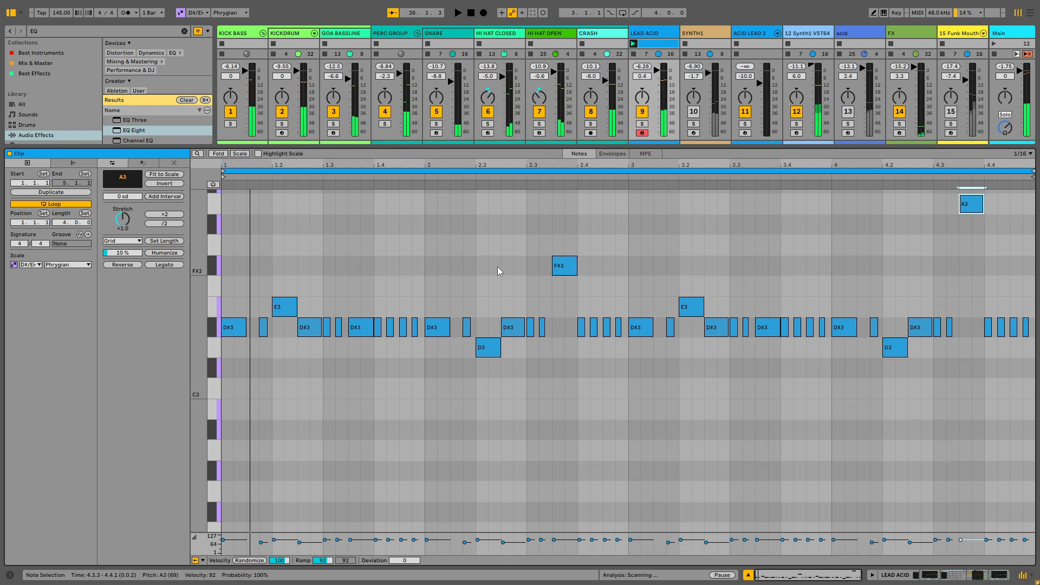
{"action": "scroll", "coordinate": [460, 302], "scroll_direction": "up", "scroll_amount": 2}
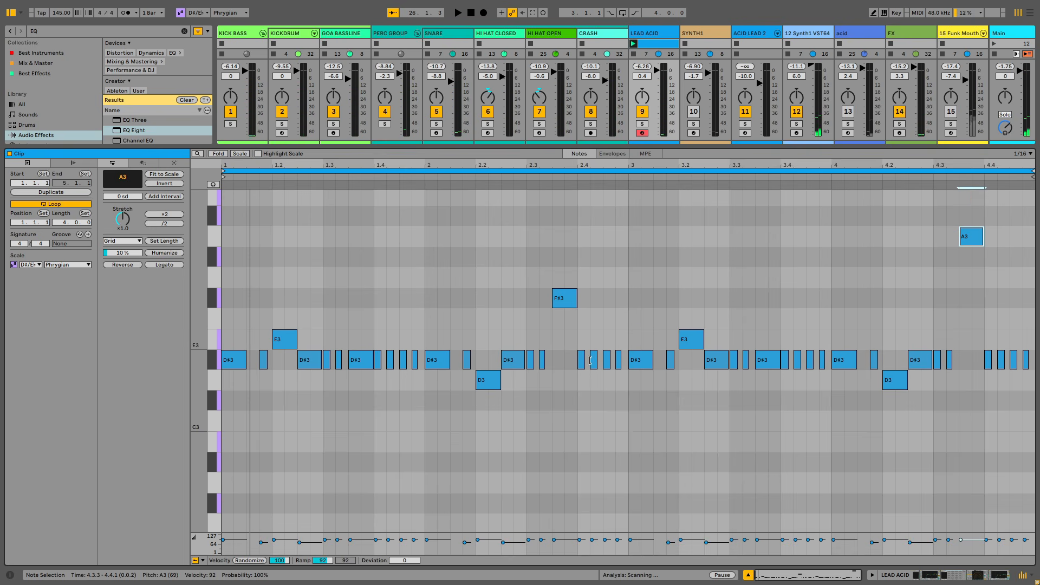
{"action": "left_click", "coordinate": [578, 337]}
{"action": "left_click", "coordinate": [705, 145]}
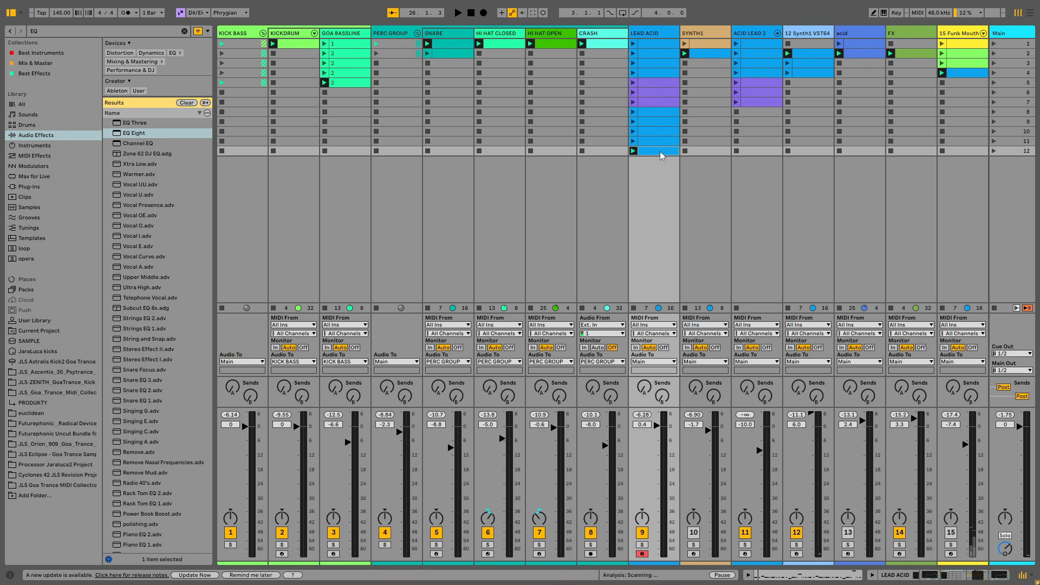
Step: Duplicate the LEAD ACID clip to scene 13, launch the copy and open its notes
{"action": "right_click", "coordinate": [660, 151]}
{"action": "left_click", "coordinate": [683, 172]}
{"action": "left_click", "coordinate": [633, 161]}
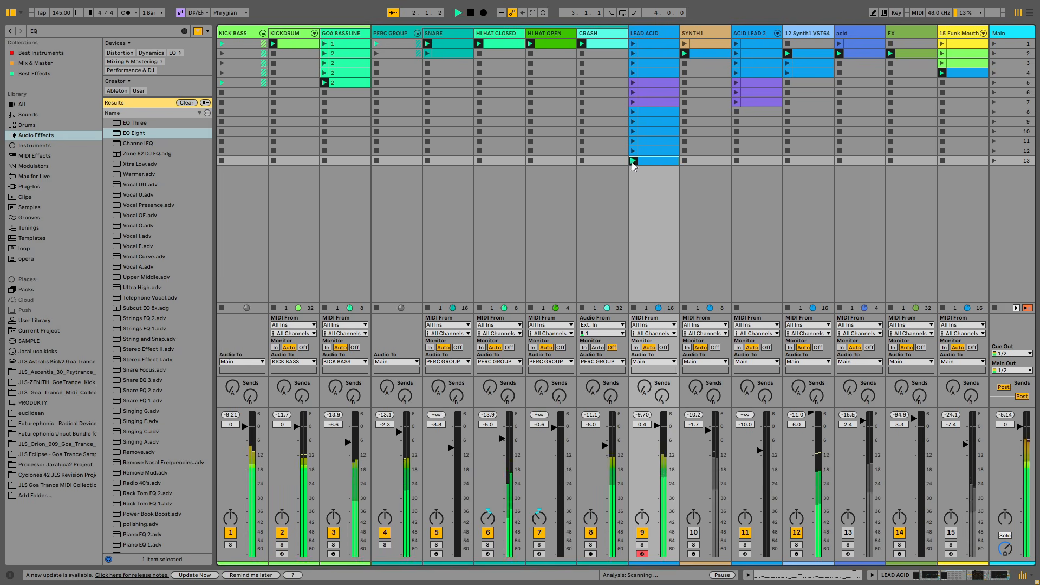
{"action": "double_click", "coordinate": [643, 163]}
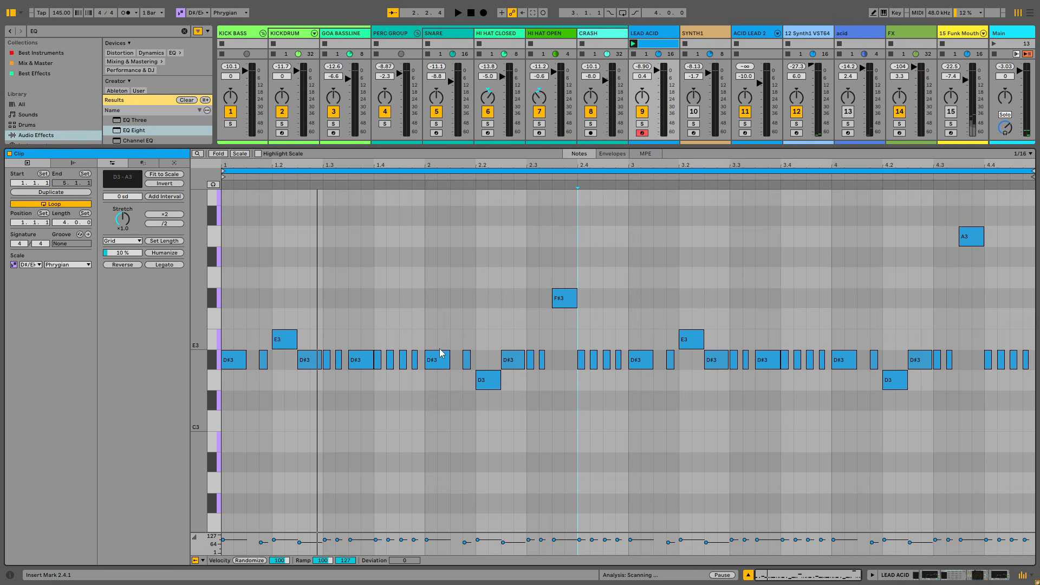
Step: Examine the D#3, E3, F#3 and A3 notes of the pattern, temporarily folding the view to used pitches only
{"action": "left_click", "coordinate": [233, 368]}
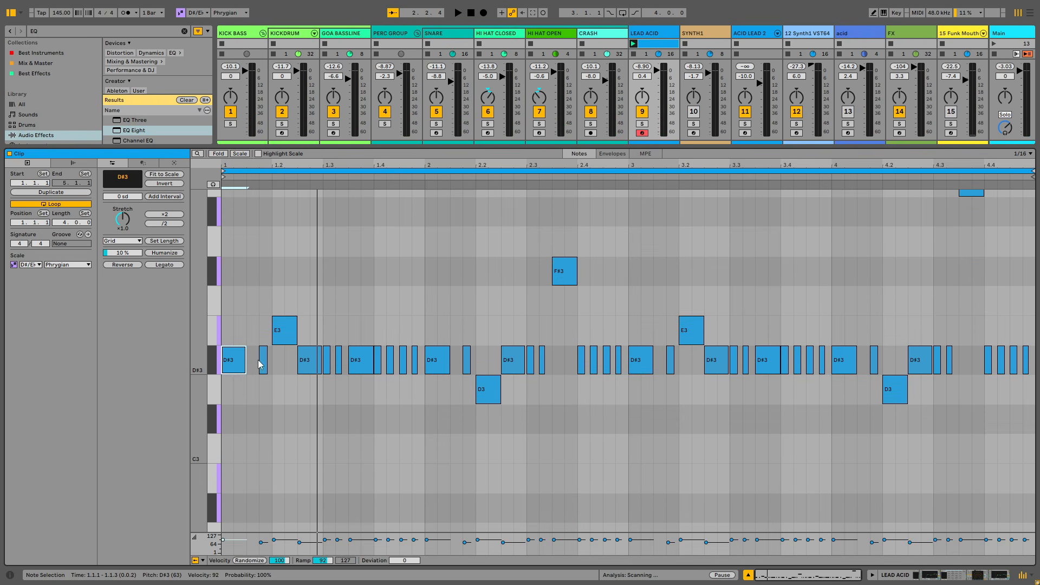
{"action": "left_click", "coordinate": [273, 334]}
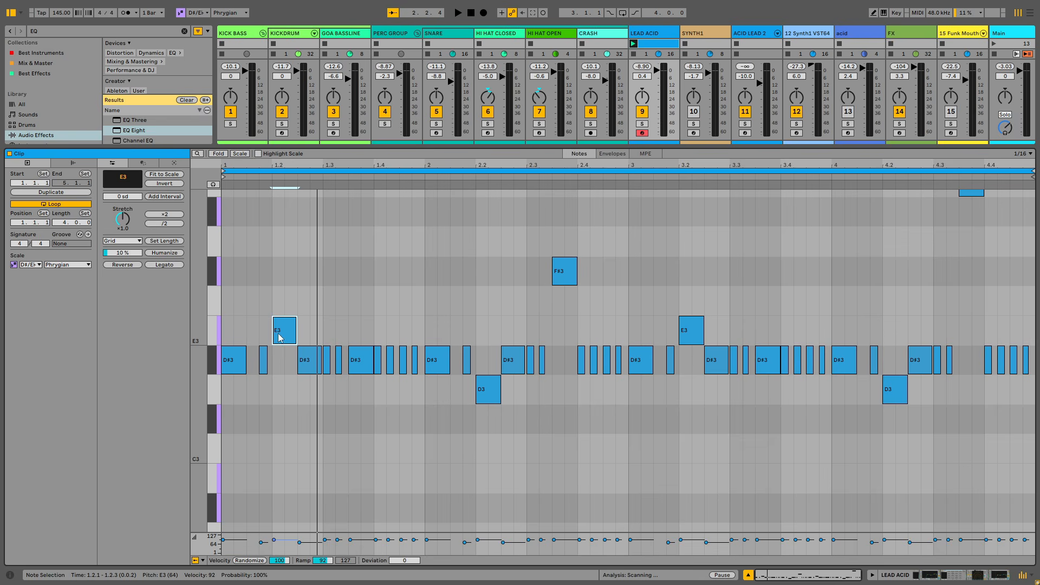
{"action": "left_click", "coordinate": [572, 278]}
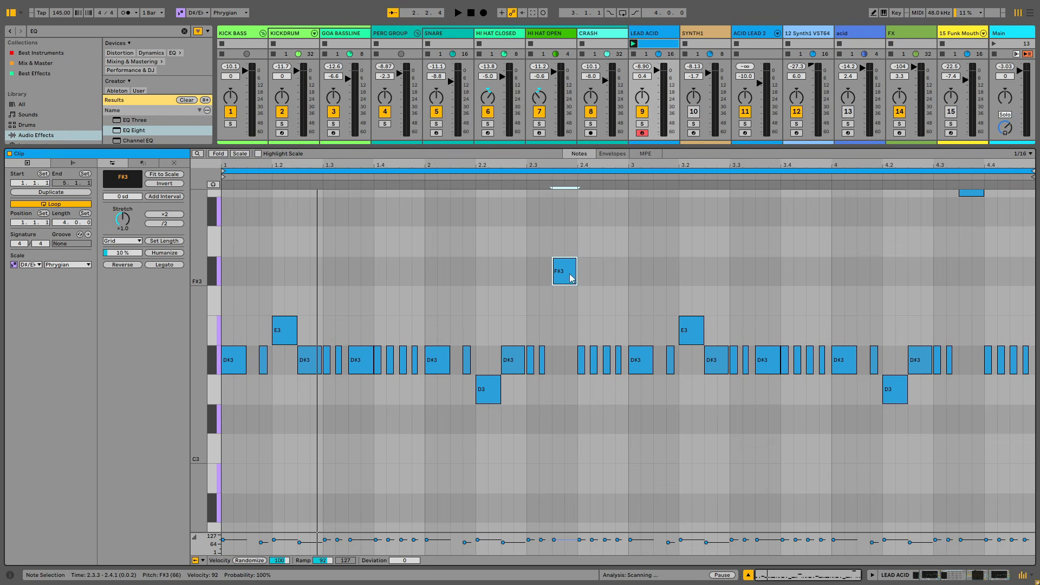
{"action": "scroll", "coordinate": [664, 314], "scroll_direction": "up", "scroll_amount": 2}
{"action": "scroll", "coordinate": [665, 313], "scroll_direction": "up", "scroll_amount": 1}
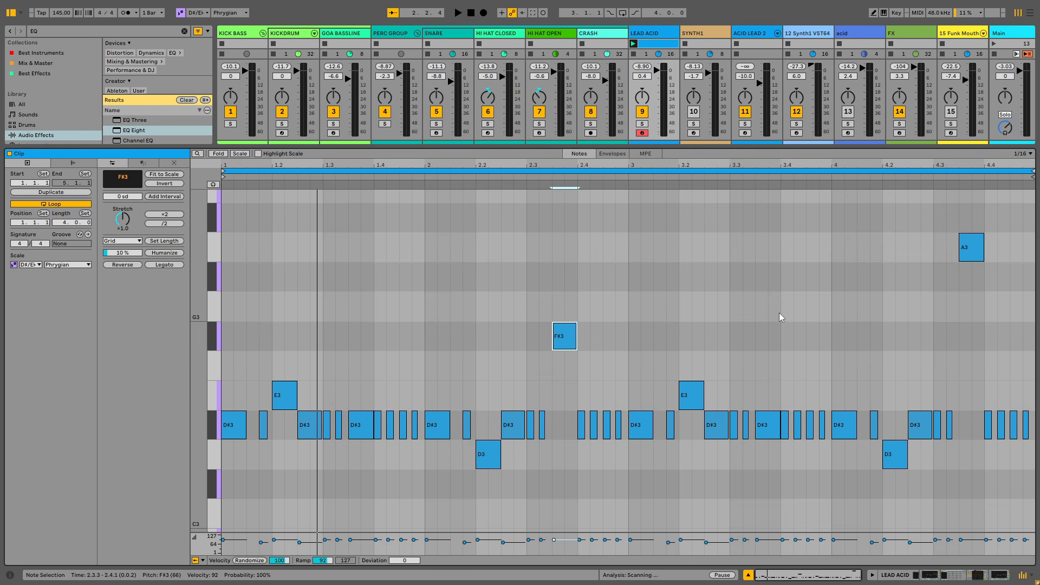
{"action": "left_click", "coordinate": [971, 257]}
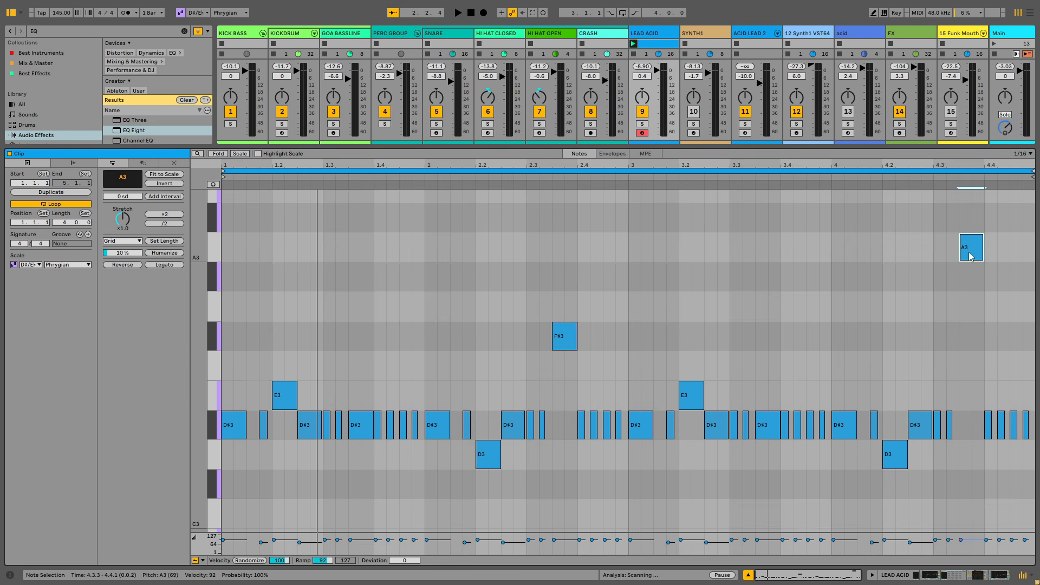
{"action": "scroll", "coordinate": [922, 327], "scroll_direction": "down", "scroll_amount": 2}
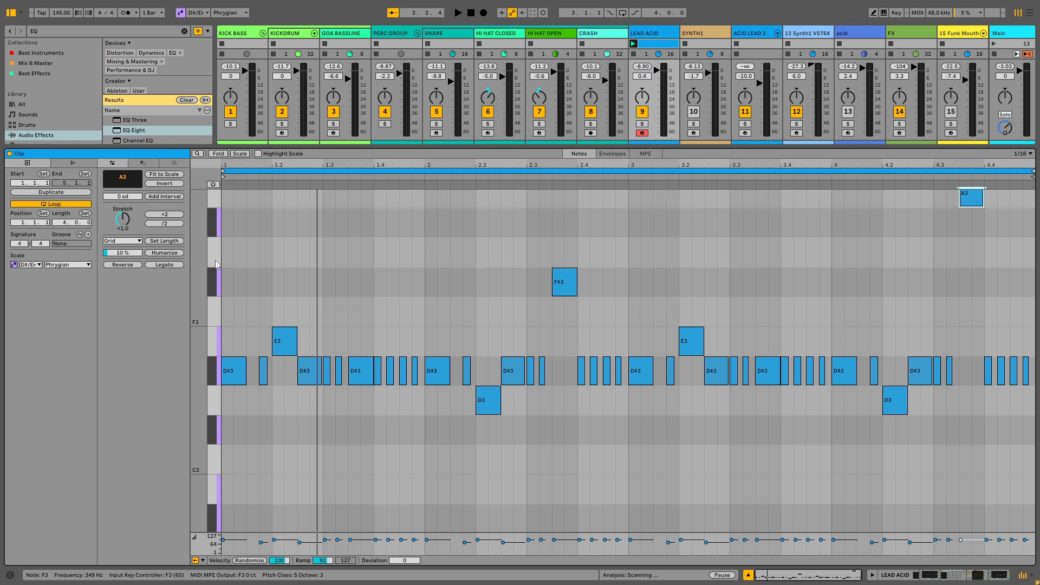
{"action": "left_click", "coordinate": [218, 154]}
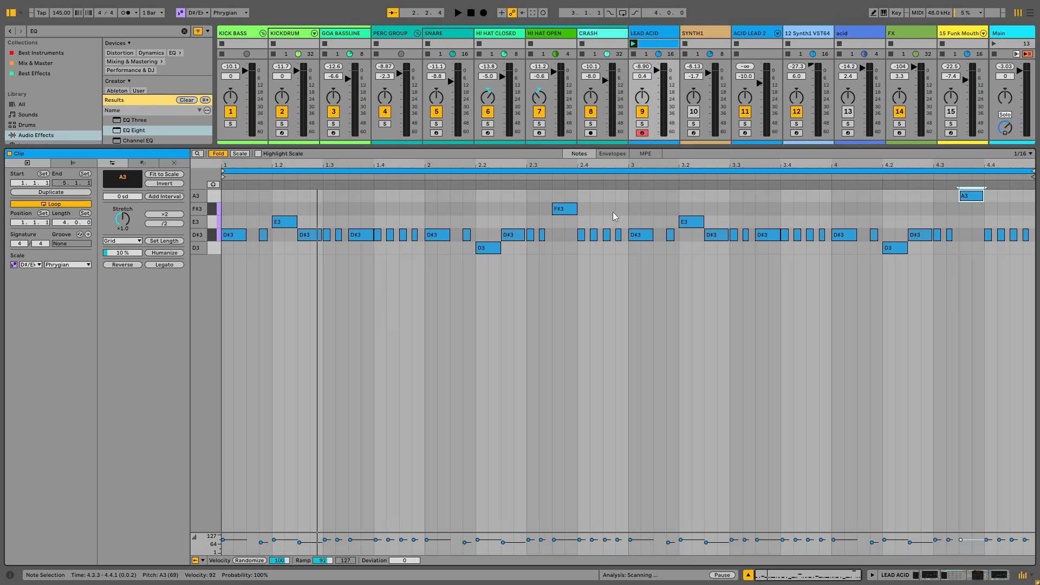
{"action": "left_click", "coordinate": [219, 155]}
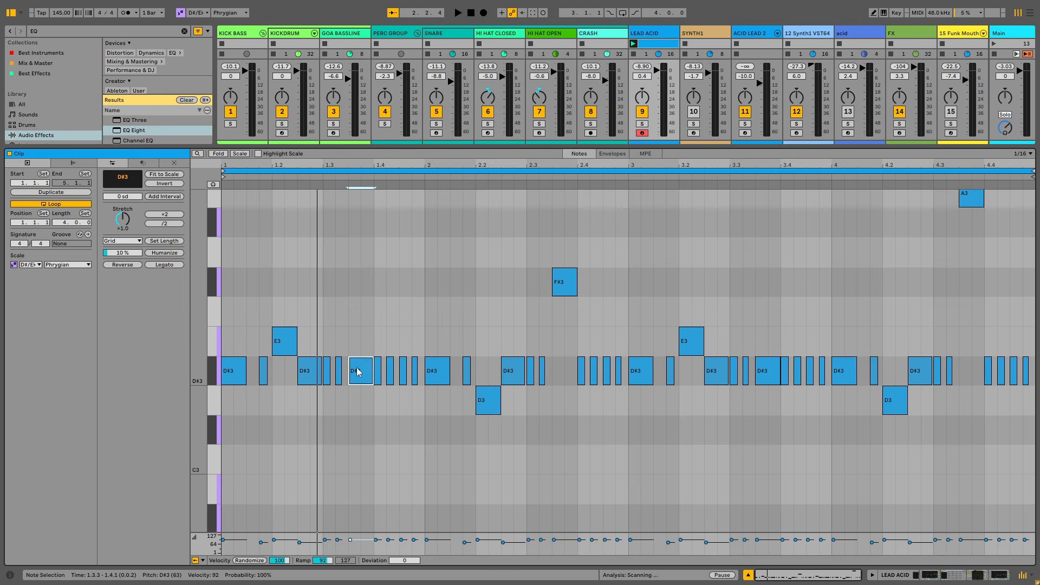
Step: Move the D#3 at 1.3.3 up to G3 and play the variation
{"action": "left_click_drag", "start_coordinate": [357, 369], "coordinate": [363, 256]}
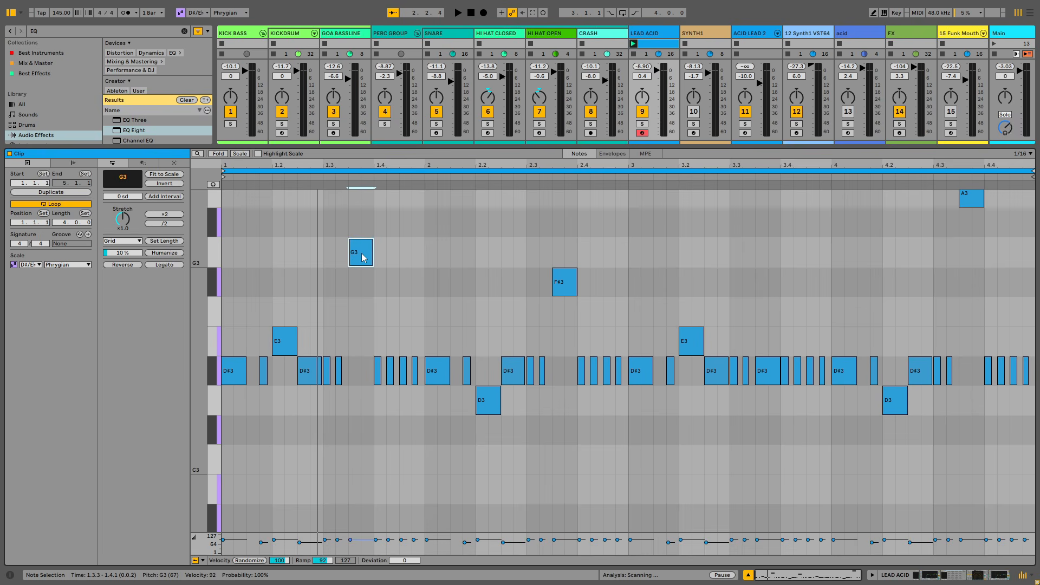
{"action": "key", "text": "space"}
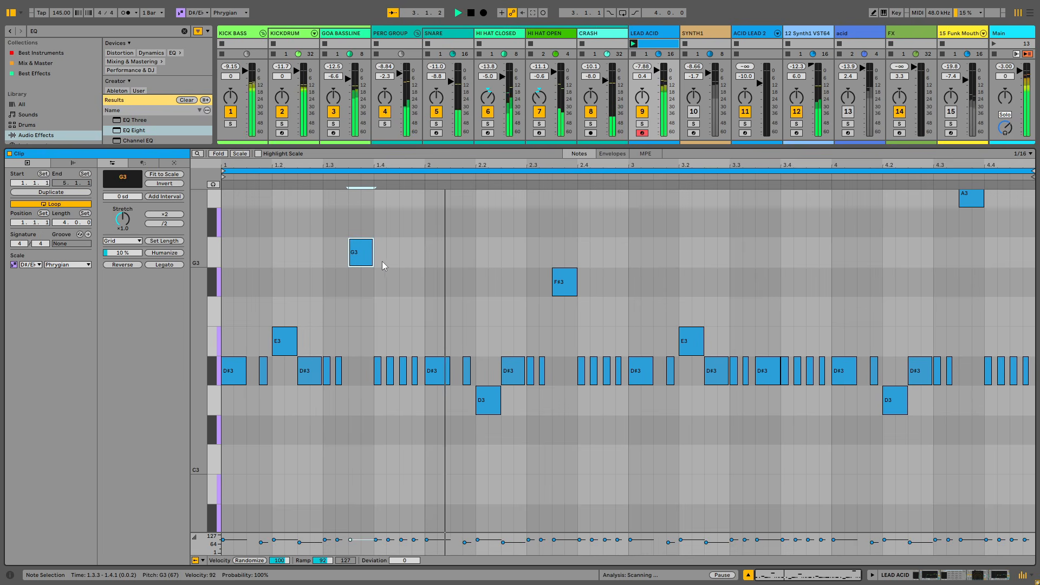
{"action": "key", "text": "space"}
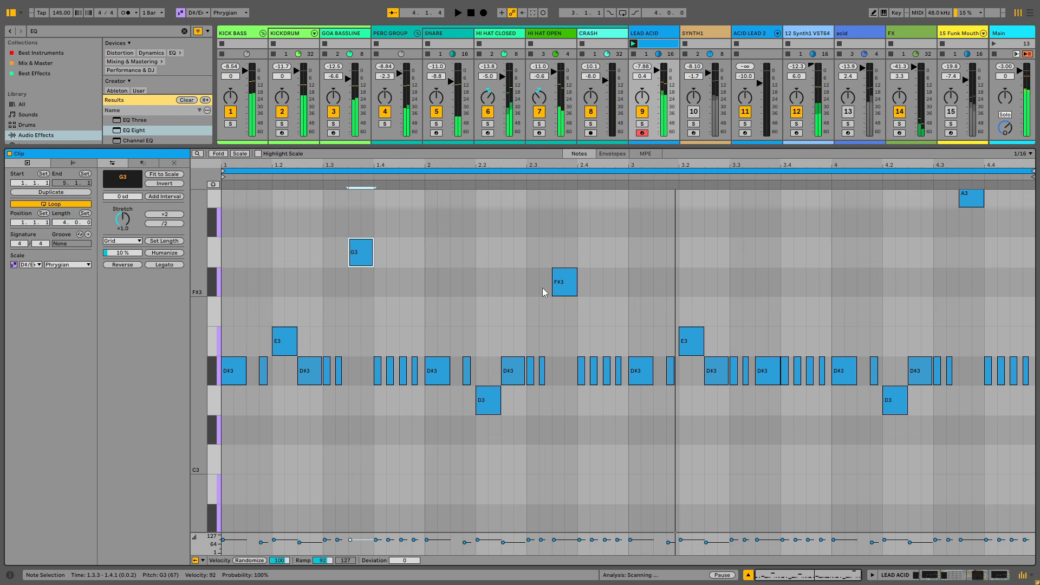
Step: Try the F#3 at 2.3.3 as F3 during playback, then return the note to F#3
{"action": "left_click_drag", "start_coordinate": [562, 285], "coordinate": [562, 310]}
{"action": "key", "text": "space"}
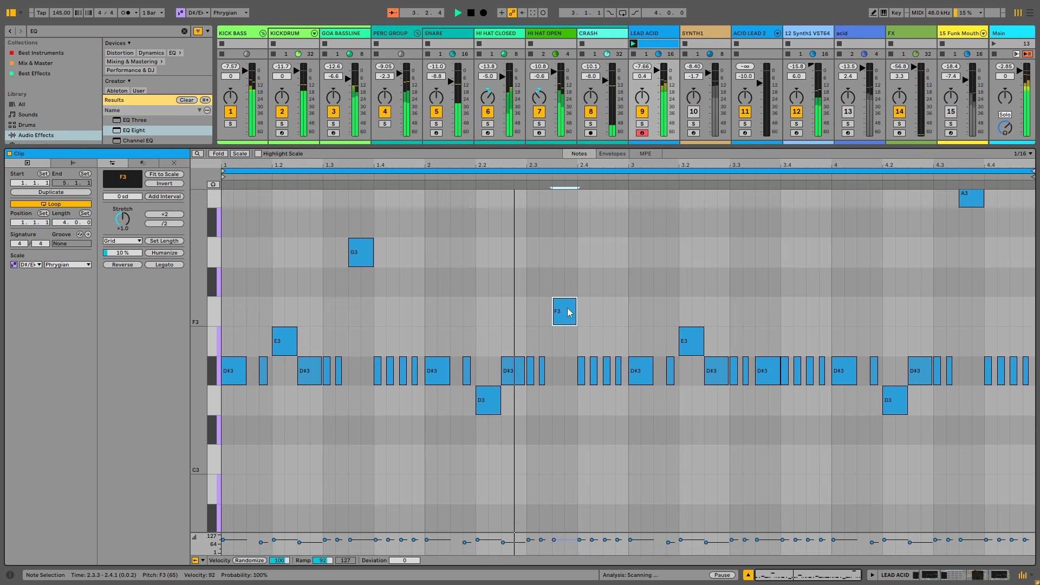
{"action": "left_click_drag", "start_coordinate": [569, 313], "coordinate": [563, 286]}
{"action": "key", "text": "space"}
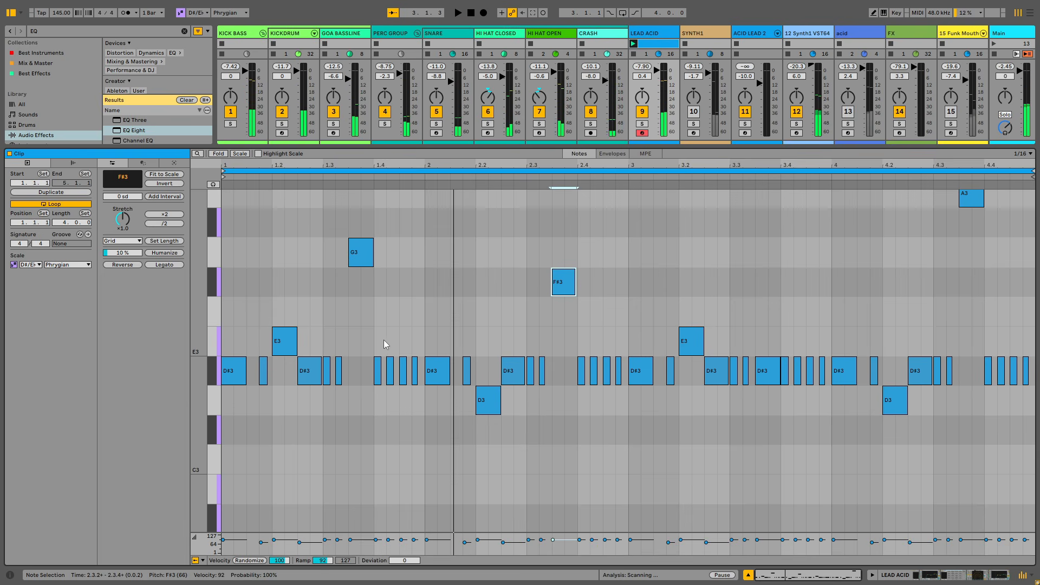
Step: Listen to the scene 13 variation with G3 in bar 1 and F#3 in bar 2
{"action": "key", "text": "space"}
{"action": "key", "text": "space"}
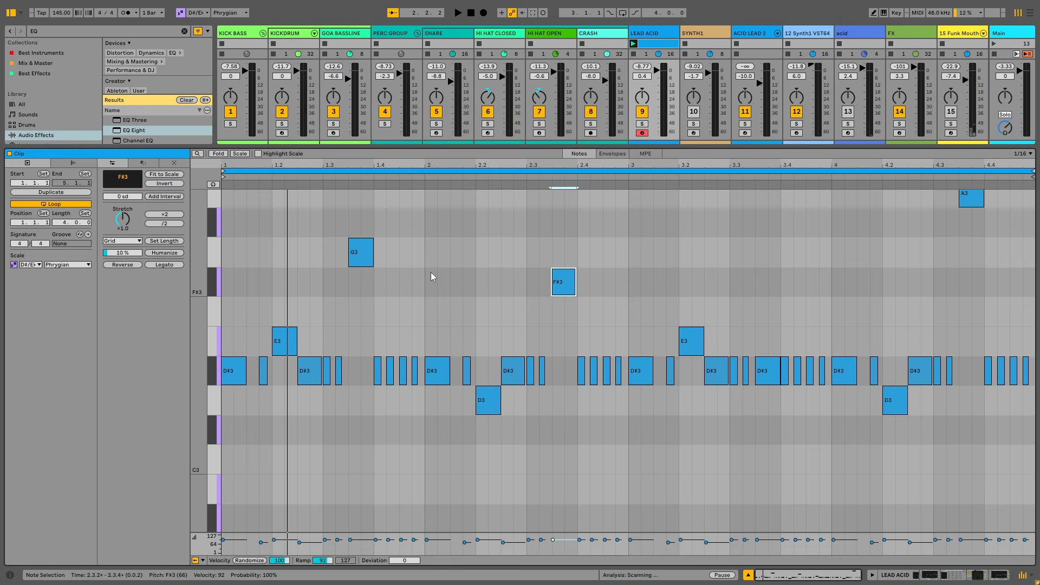
{"action": "key", "text": "space"}
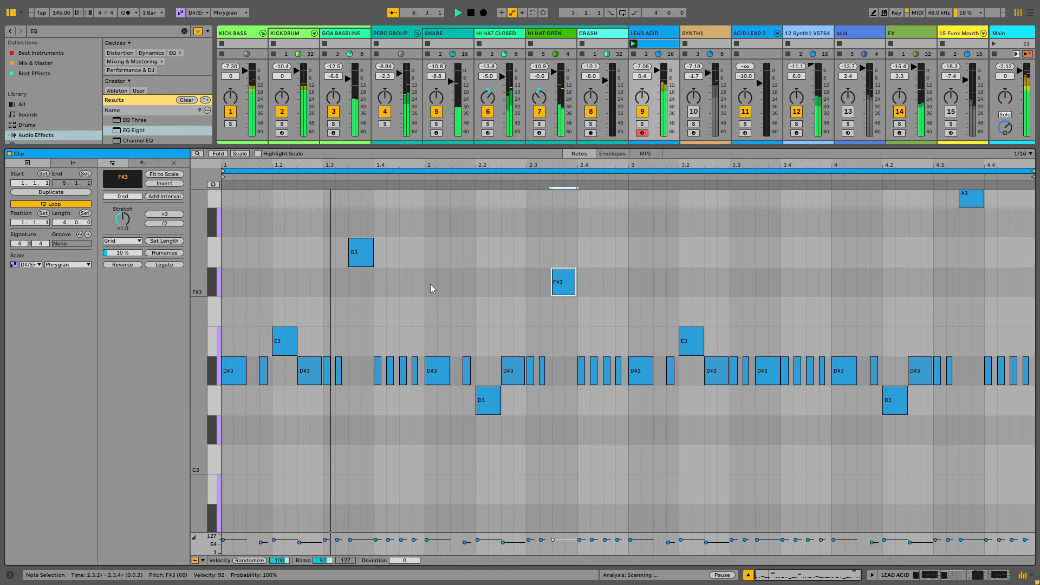
Step: Open CamelCrusher on the LEAD ACID track and set its compressor amount to -8 dB
{"action": "double_click", "coordinate": [642, 34]}
{"action": "right_click", "coordinate": [310, 381]}
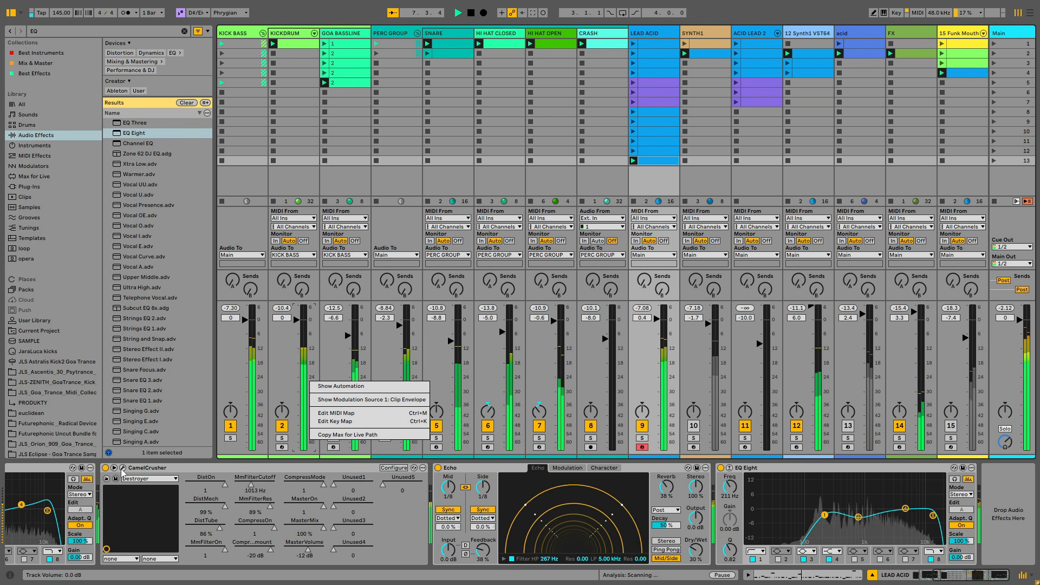
{"action": "left_click", "coordinate": [346, 537]}
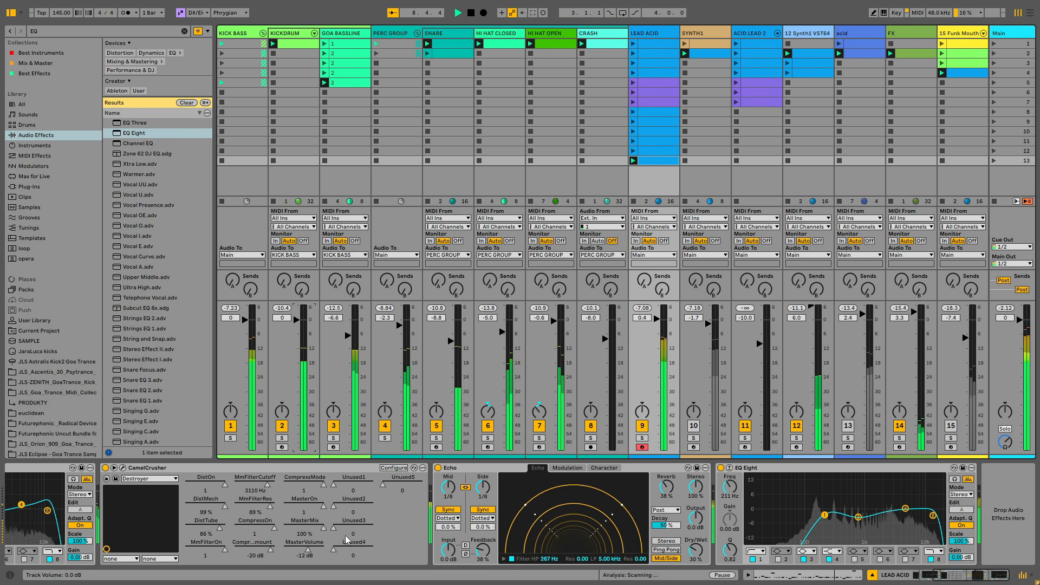
{"action": "left_click", "coordinate": [123, 468]}
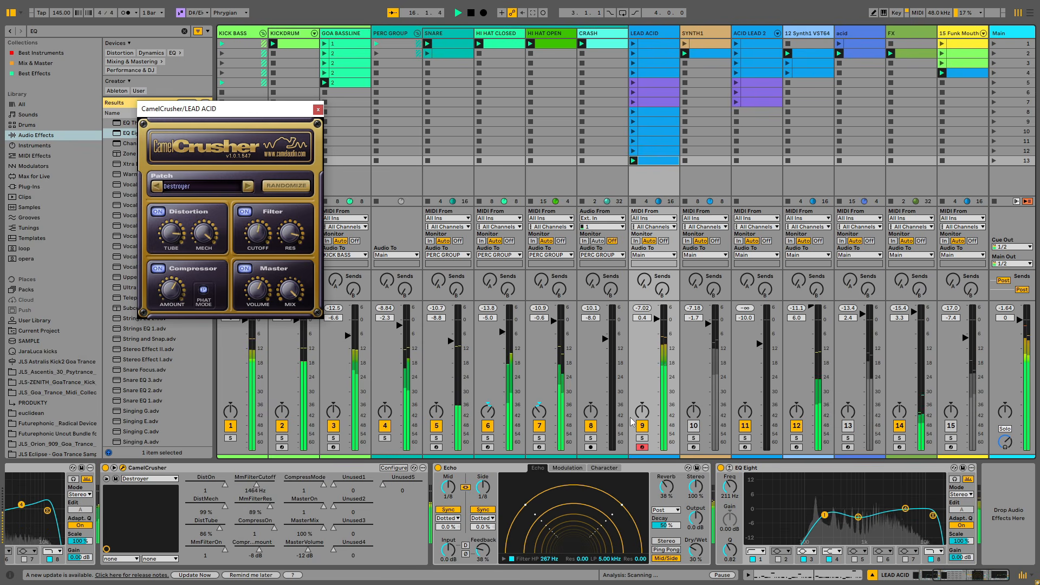
Step: Reopen the scene 13 clip's notes, check the G3 at 1.3.3 and duplicate the clip to scene 14
{"action": "left_click", "coordinate": [655, 161]}
{"action": "double_click", "coordinate": [655, 161]}
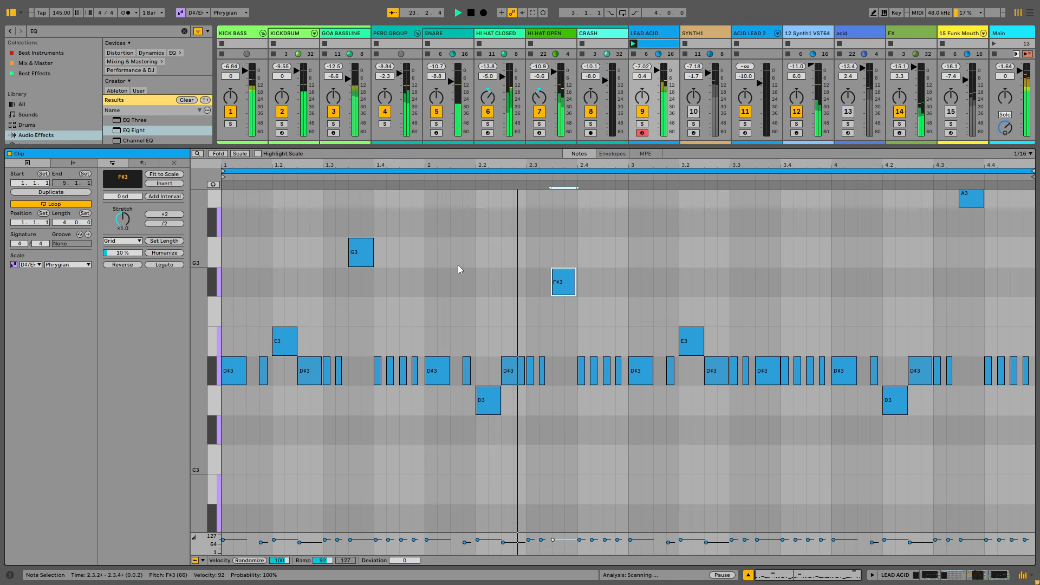
{"action": "left_click", "coordinate": [364, 256]}
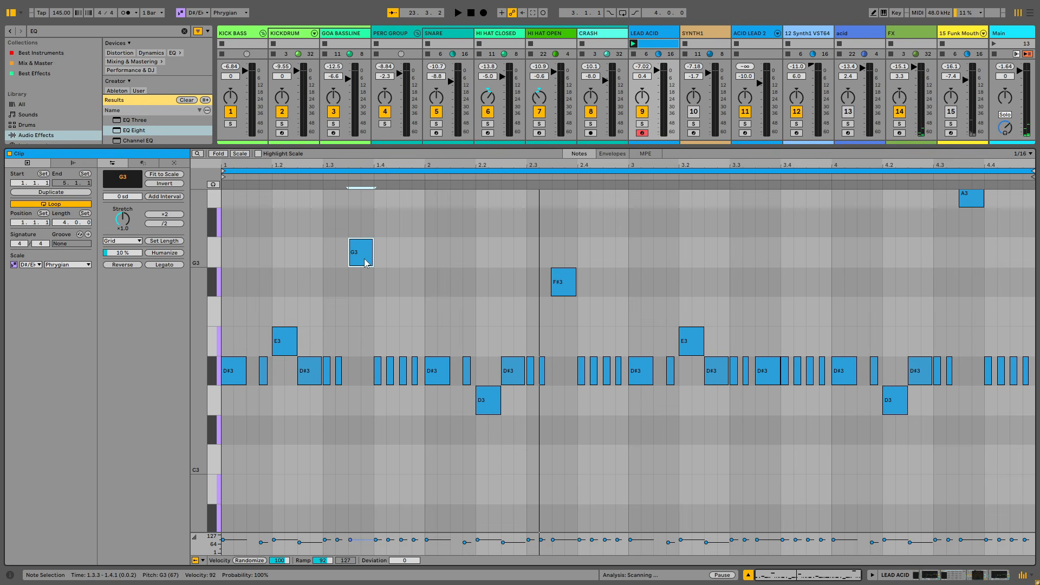
{"action": "scroll", "coordinate": [391, 267], "scroll_direction": "up", "scroll_amount": 2}
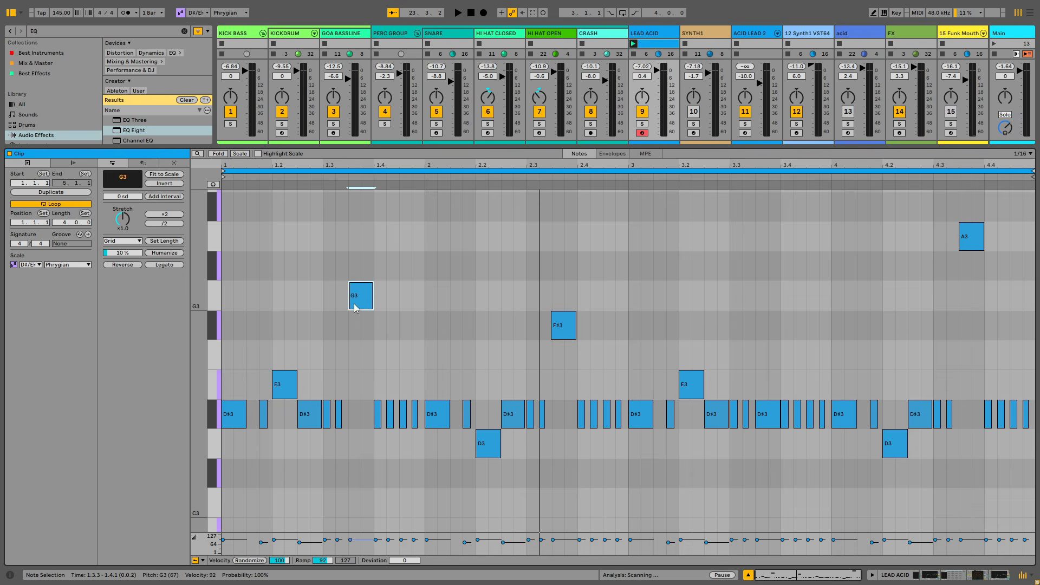
{"action": "right_click", "coordinate": [653, 45]}
{"action": "left_click", "coordinate": [583, 111]}
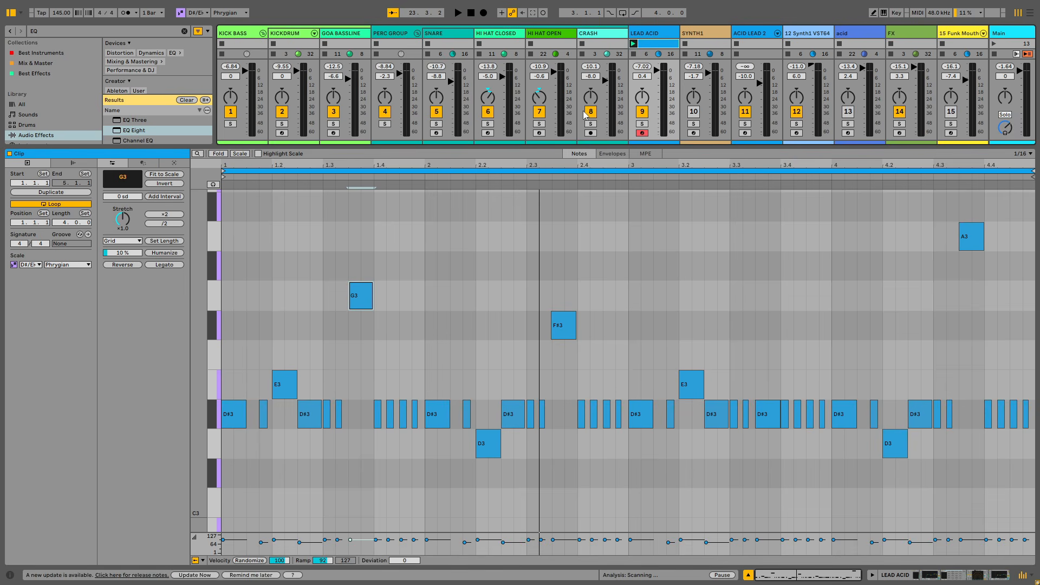
{"action": "left_click", "coordinate": [365, 304]}
{"action": "left_click", "coordinate": [360, 273]}
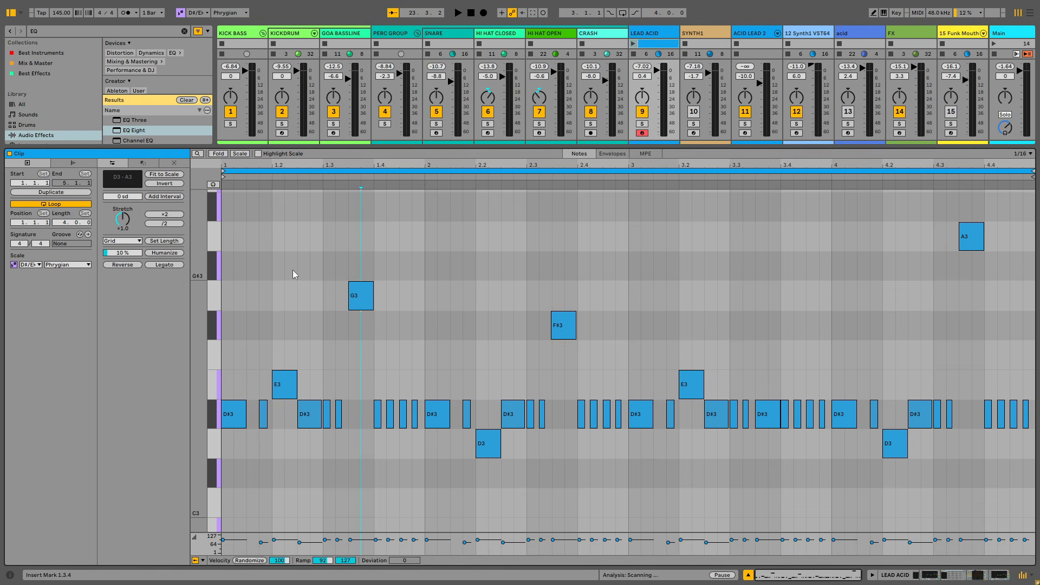
Step: Move the G3 at 1.3.3 down to C#3 in the scene 14 clip and launch it to hear the variation
{"action": "scroll", "coordinate": [333, 481], "scroll_direction": "down", "scroll_amount": 2}
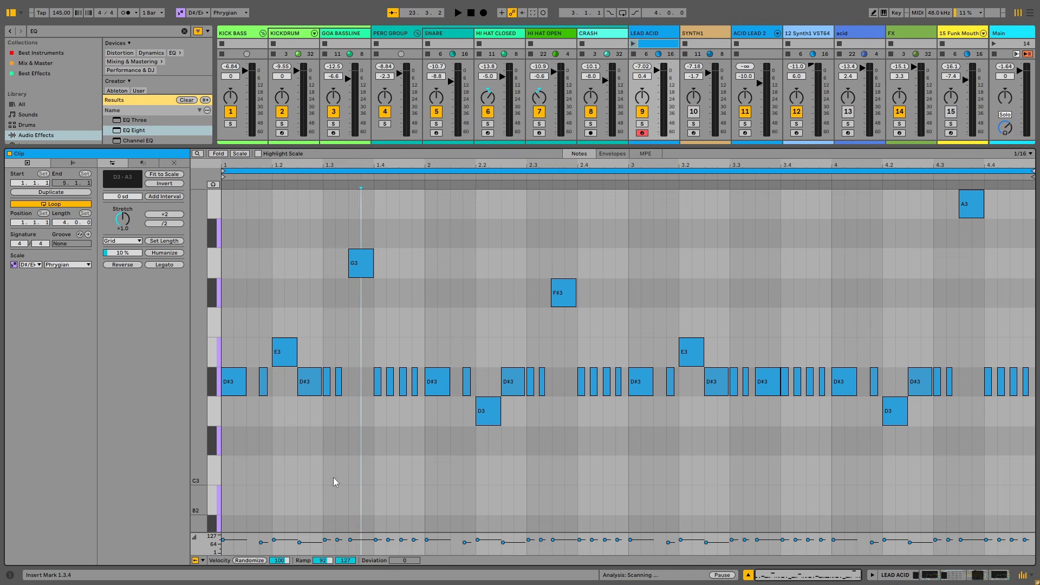
{"action": "left_click_drag", "start_coordinate": [362, 268], "coordinate": [362, 444]}
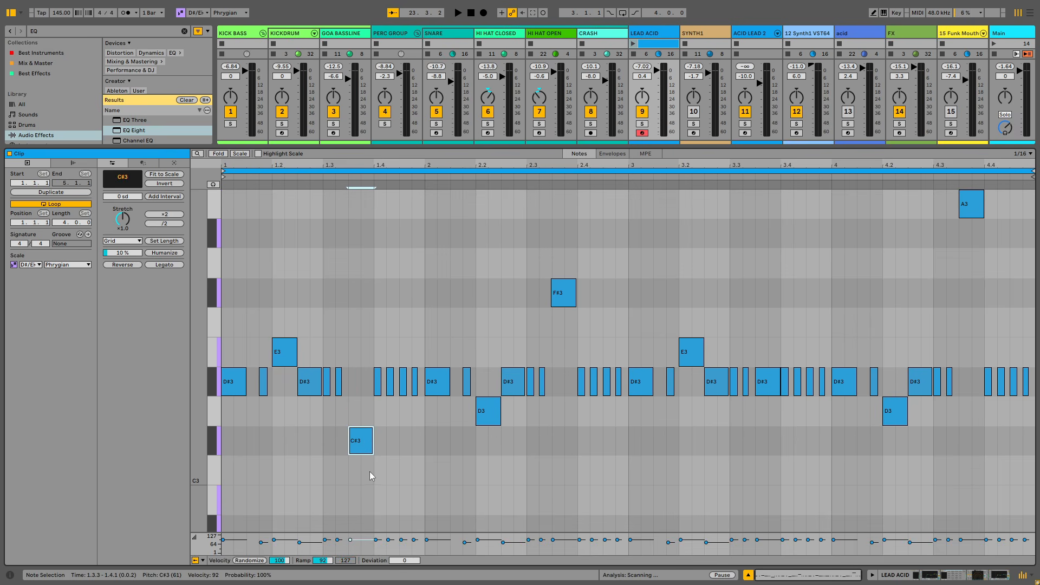
{"action": "key", "text": "space"}
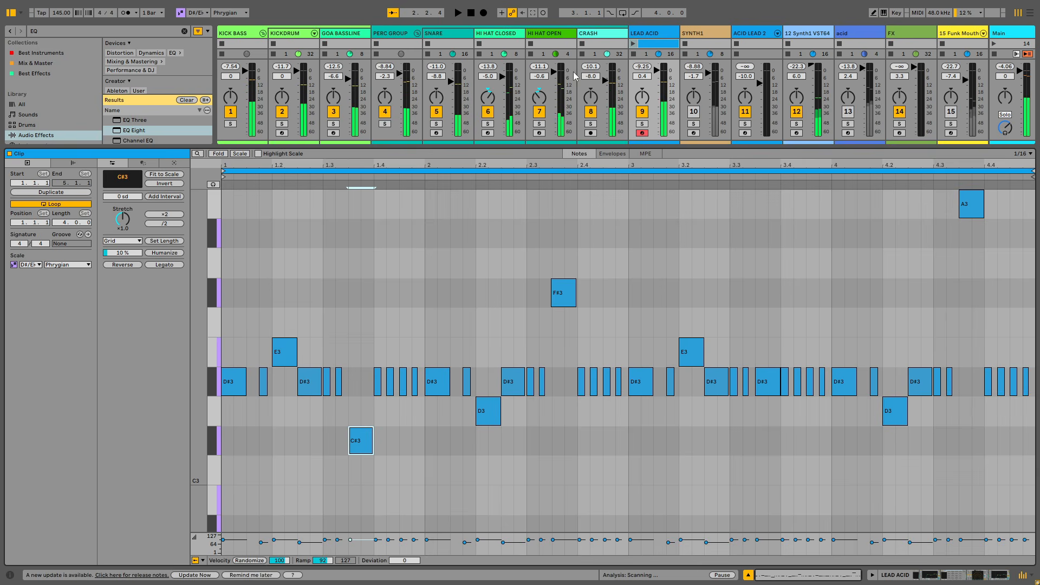
{"action": "left_click", "coordinate": [638, 44]}
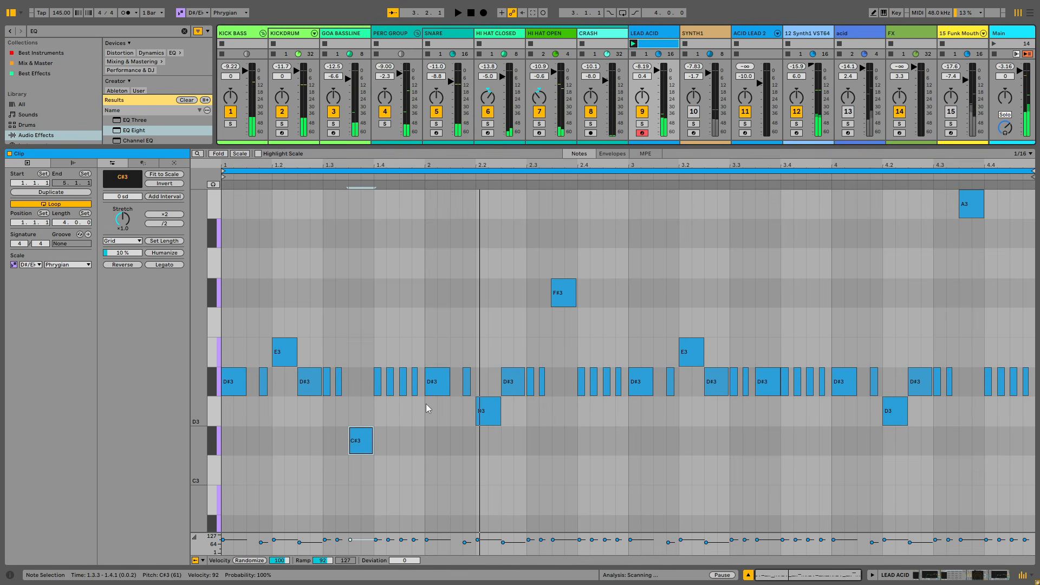
Step: Move the D#3 at 3.2.3 down to C#3 in the scene 14 clip and play the pattern to hear the change
{"action": "key", "text": "space"}
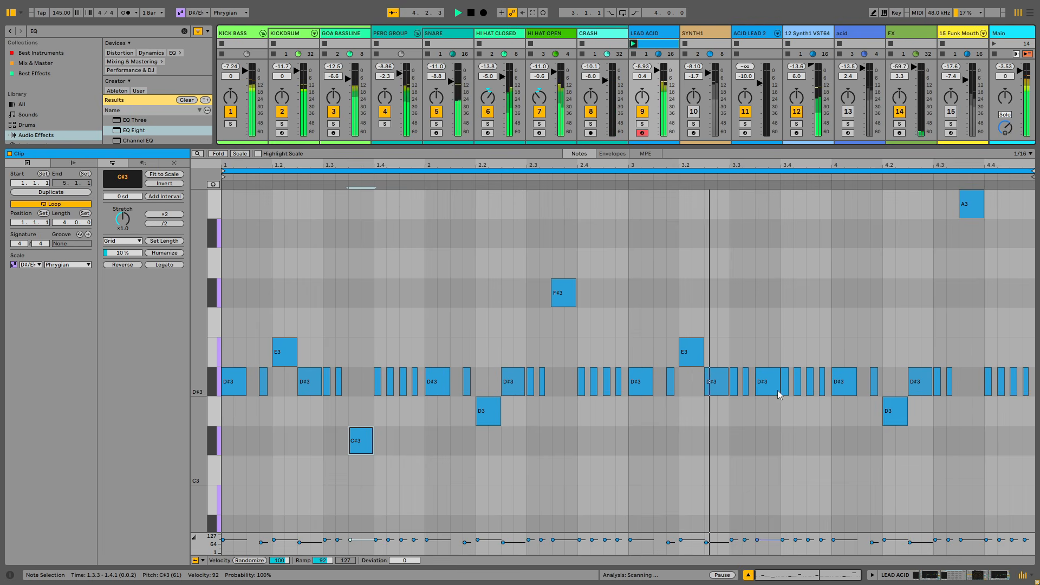
{"action": "key", "text": "space"}
{"action": "left_click", "coordinate": [719, 386]}
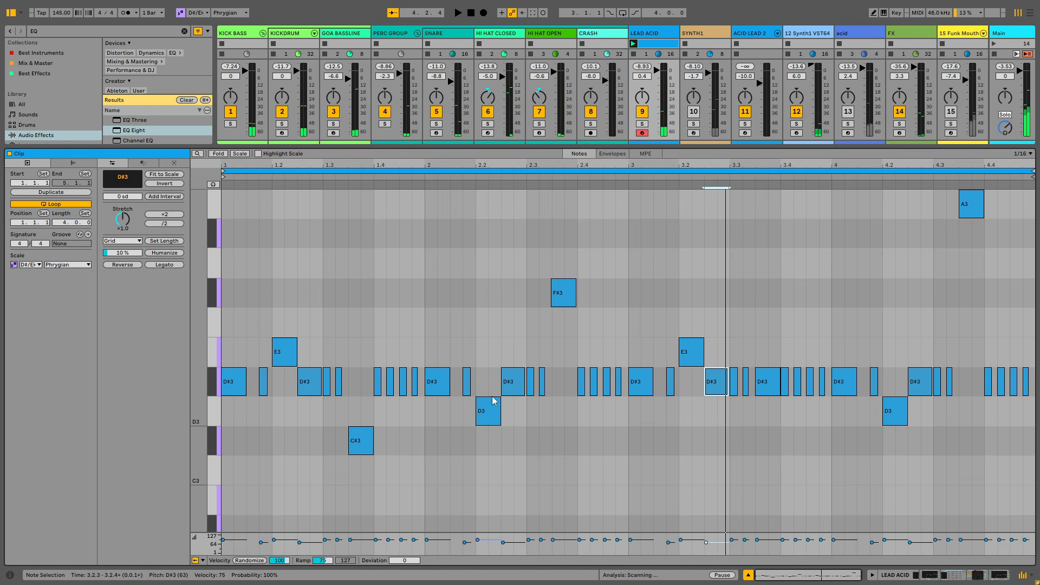
{"action": "left_click_drag", "start_coordinate": [726, 389], "coordinate": [724, 439]}
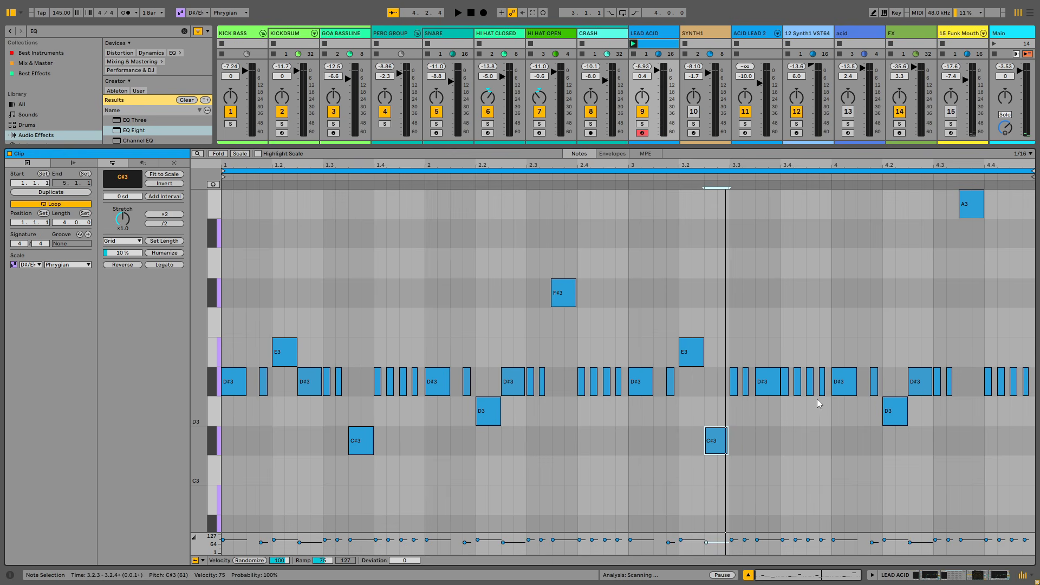
{"action": "key", "text": "space"}
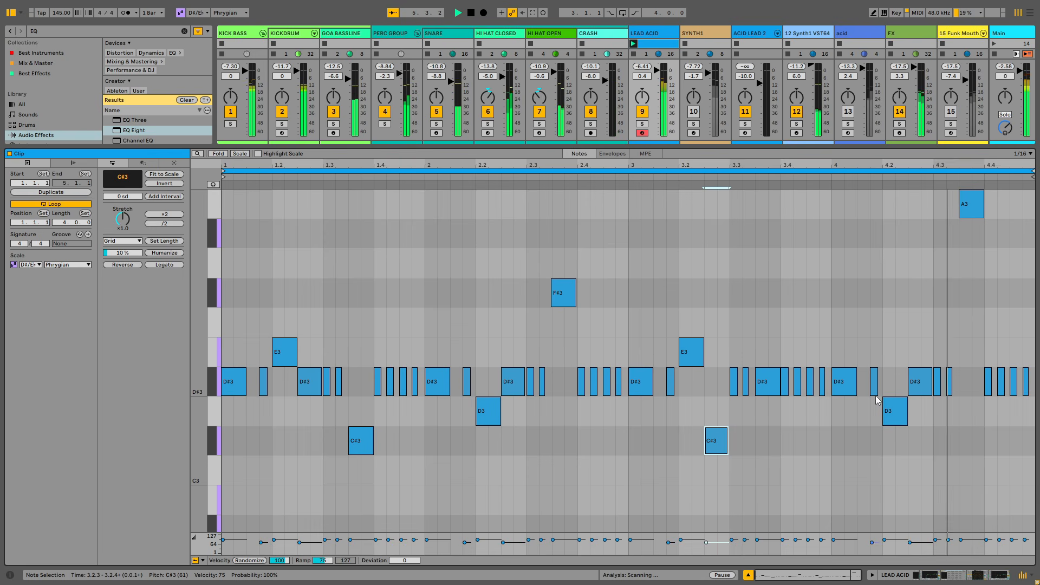
Step: Copy the scene 14 LEAD ACID clip, insert a new MIDI track beside LEAD ACID and paste the clip into its scene 1 slot
{"action": "double_click", "coordinate": [670, 34]}
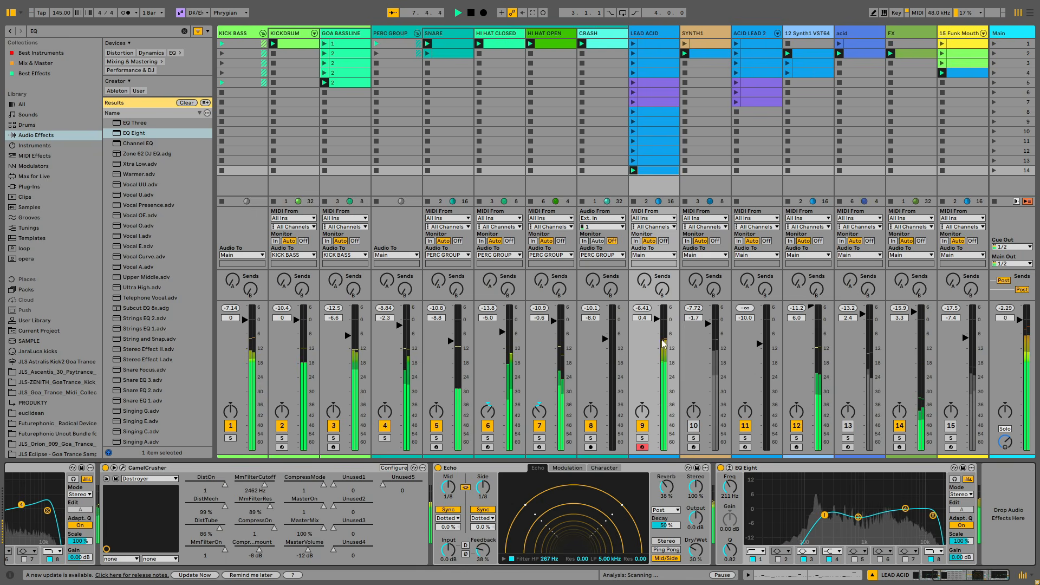
{"action": "right_click", "coordinate": [667, 171]}
{"action": "left_click", "coordinate": [646, 37]}
{"action": "right_click", "coordinate": [648, 37]}
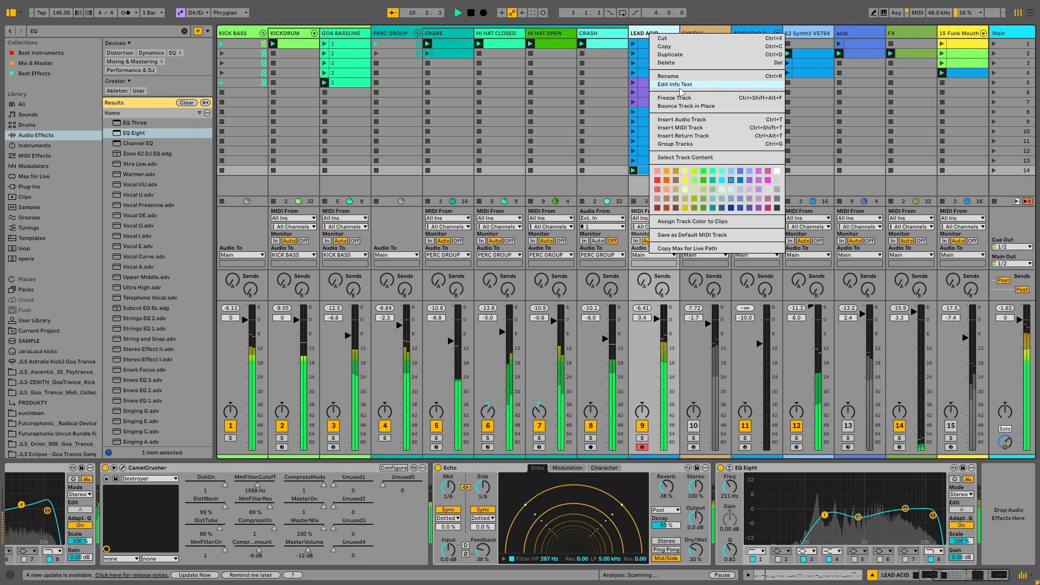
{"action": "left_click", "coordinate": [696, 120]}
{"action": "right_click", "coordinate": [699, 48]}
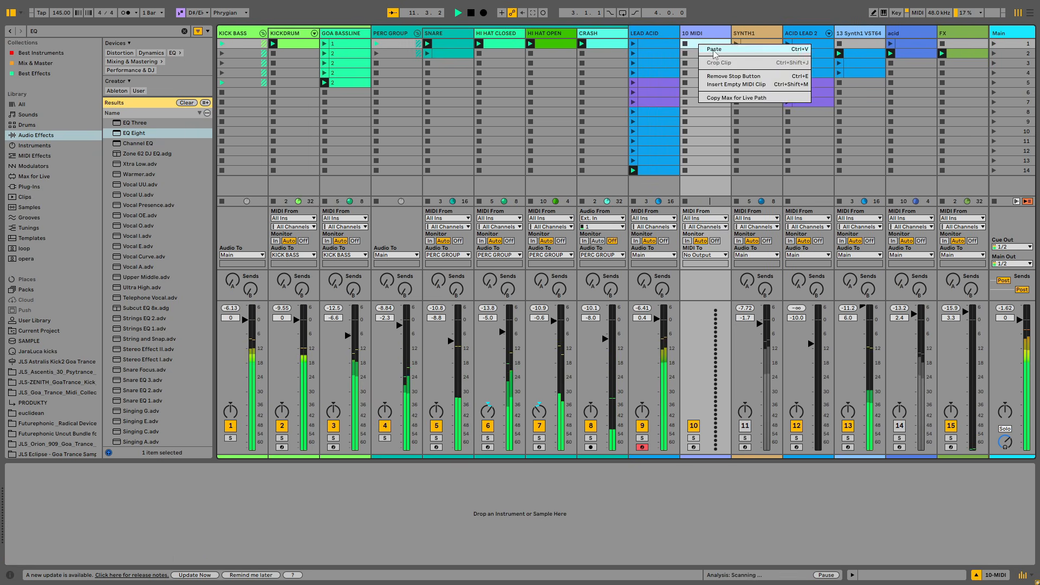
{"action": "left_click", "coordinate": [715, 53]}
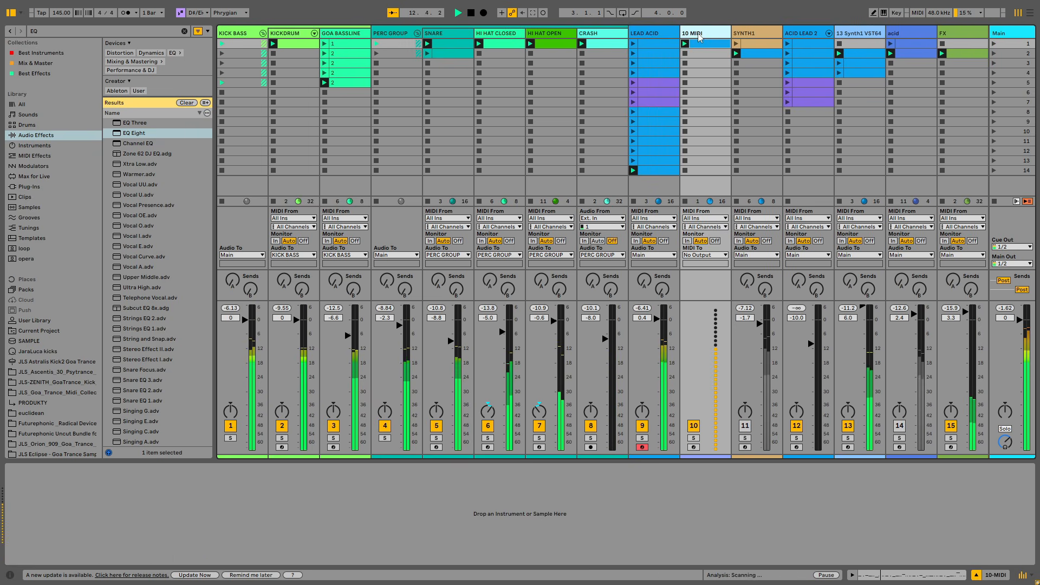
Step: Search the plug-ins for "VIT" and load the Vital synth onto the new MIDI track
{"action": "left_click", "coordinate": [29, 31]}
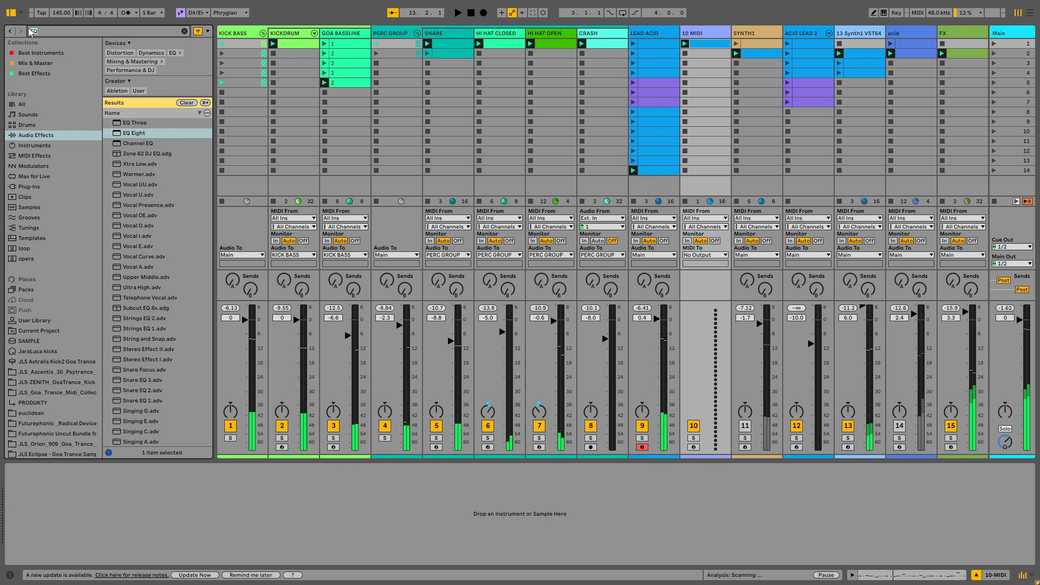
{"action": "left_click", "coordinate": [698, 31]}
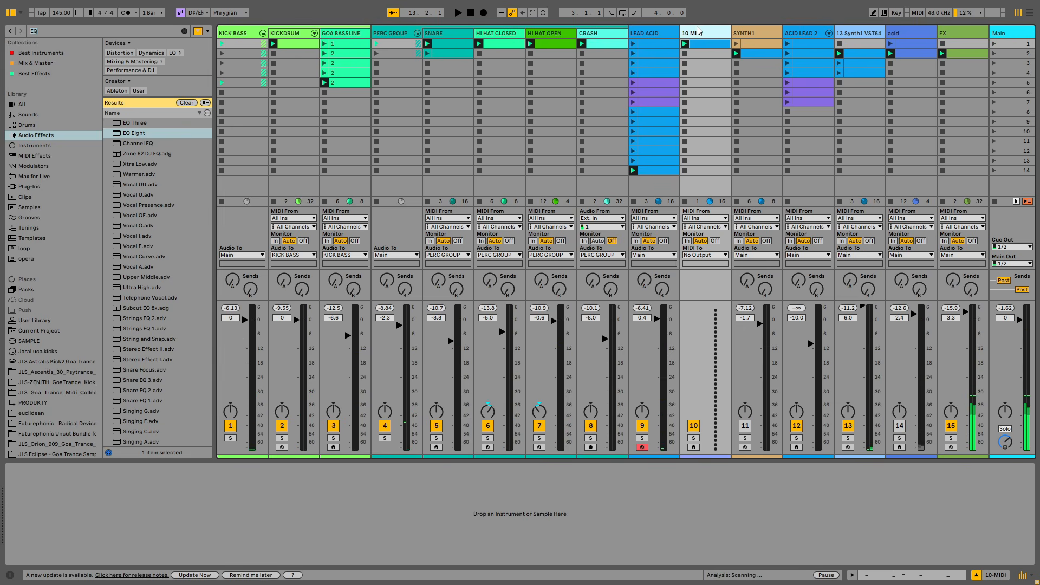
{"action": "left_click", "coordinate": [51, 30]}
{"action": "key", "text": "BackSpace"}
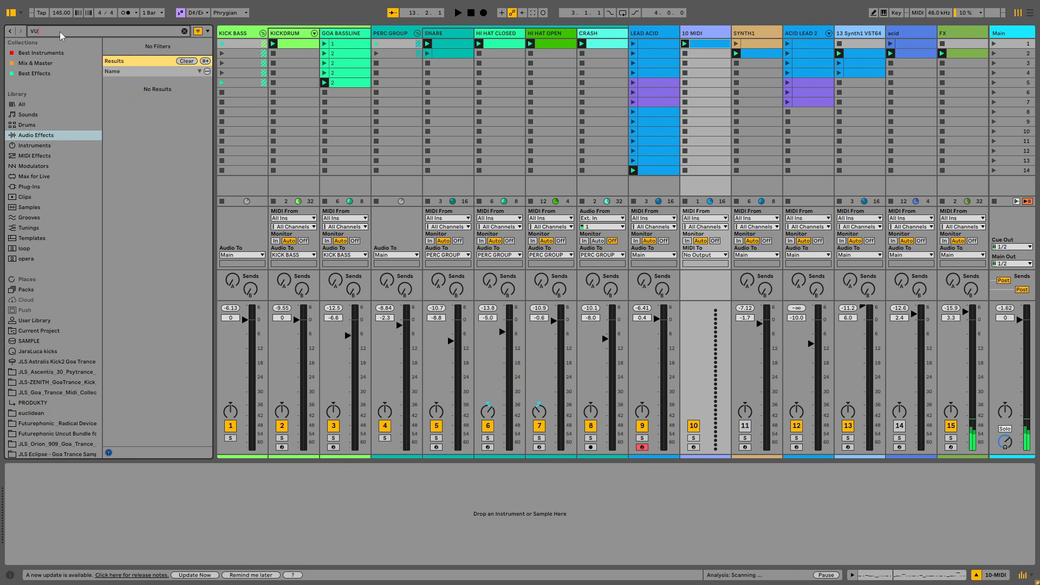
{"action": "type", "text": "VIT"}
{"action": "left_click", "coordinate": [30, 187]}
{"action": "left_click_drag", "start_coordinate": [128, 126], "coordinate": [155, 138]}
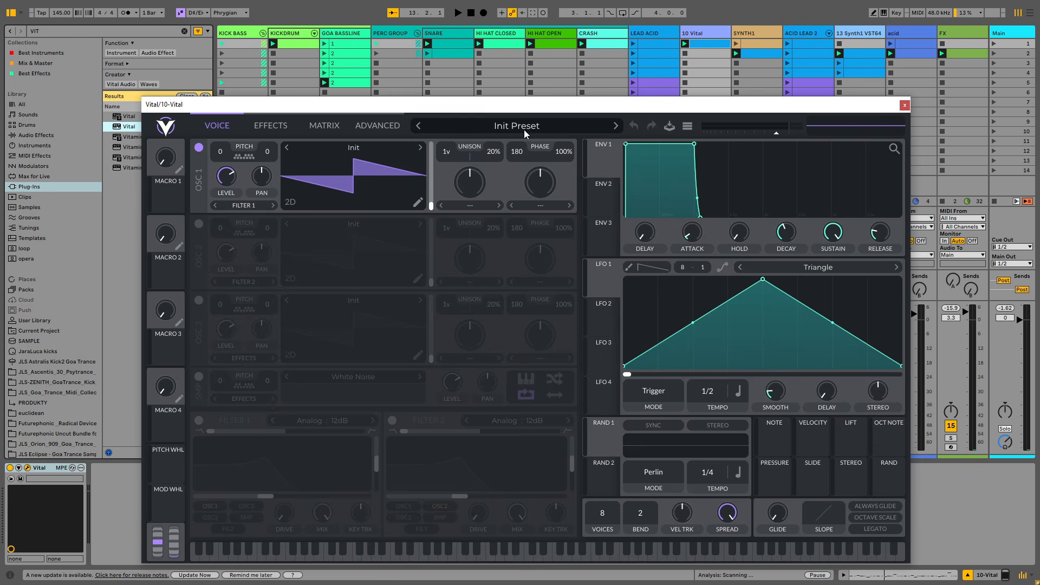
Step: Load the Forest Formant Lead preset from Vital's preset browser and close the plug-in window
{"action": "left_click", "coordinate": [525, 129]}
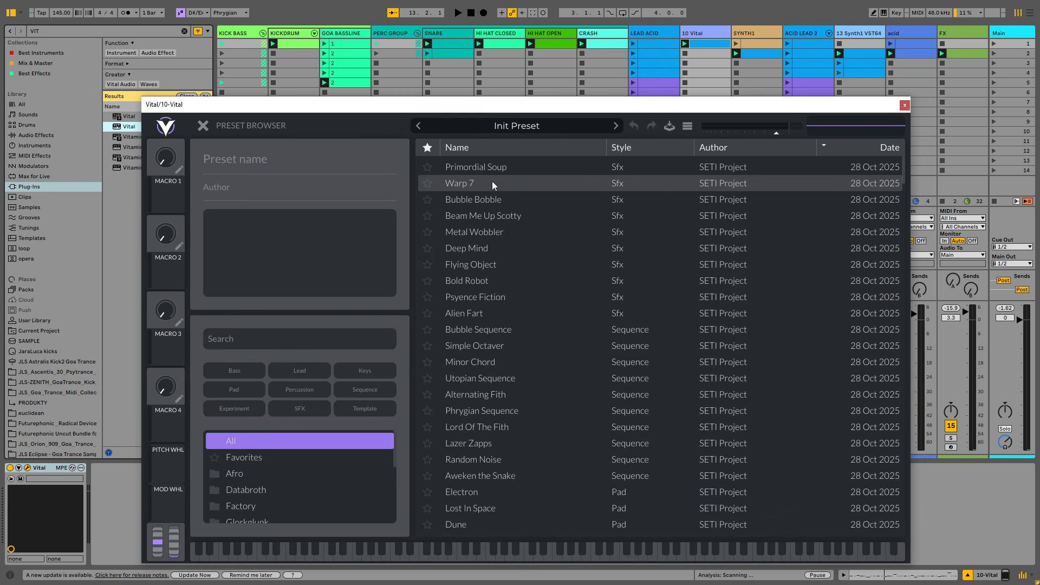
{"action": "scroll", "coordinate": [623, 200], "scroll_direction": "down", "scroll_amount": 4}
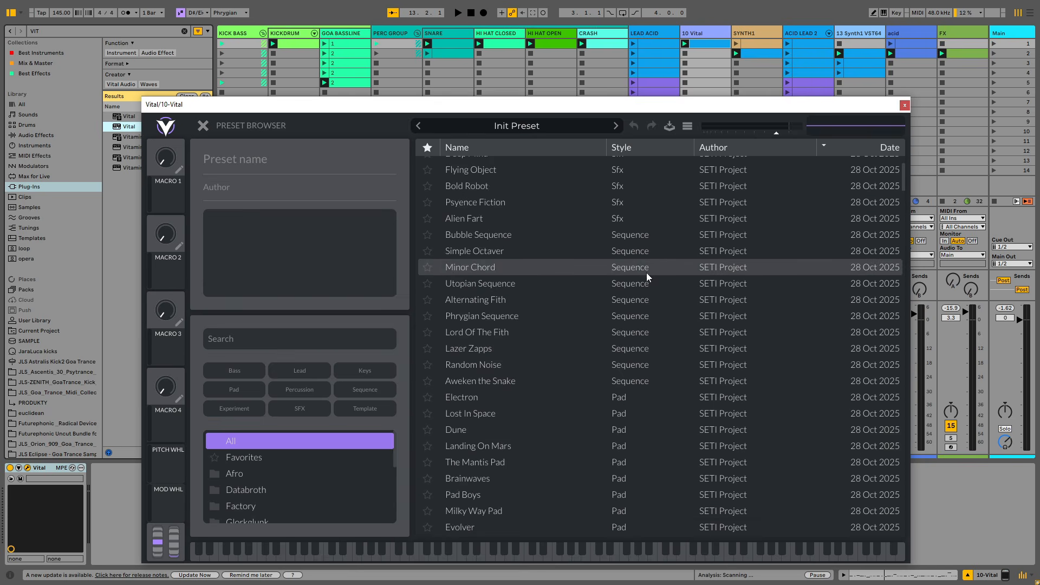
{"action": "scroll", "coordinate": [629, 285], "scroll_direction": "down", "scroll_amount": 4}
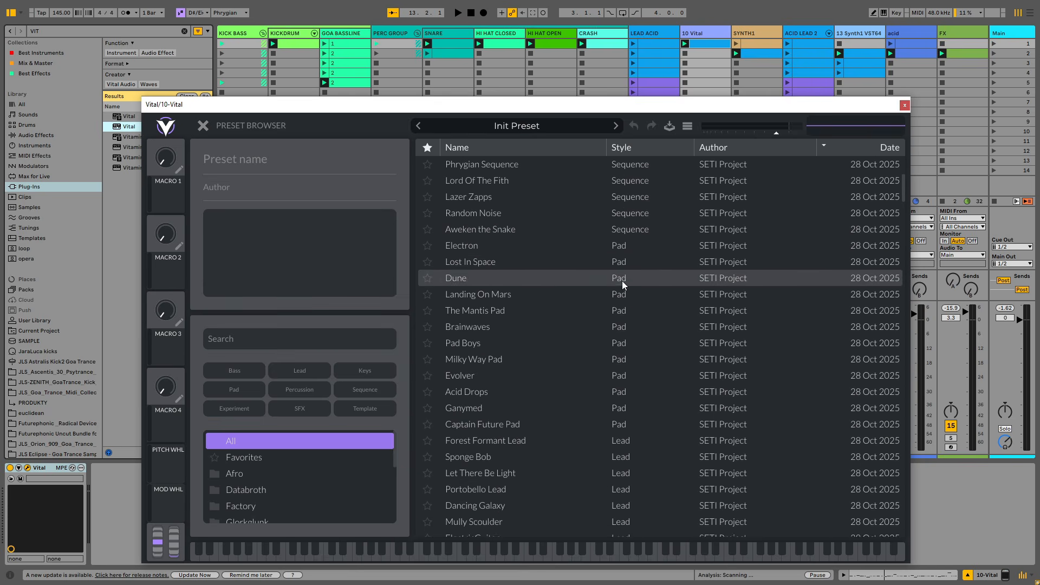
{"action": "scroll", "coordinate": [655, 319], "scroll_direction": "down", "scroll_amount": 1}
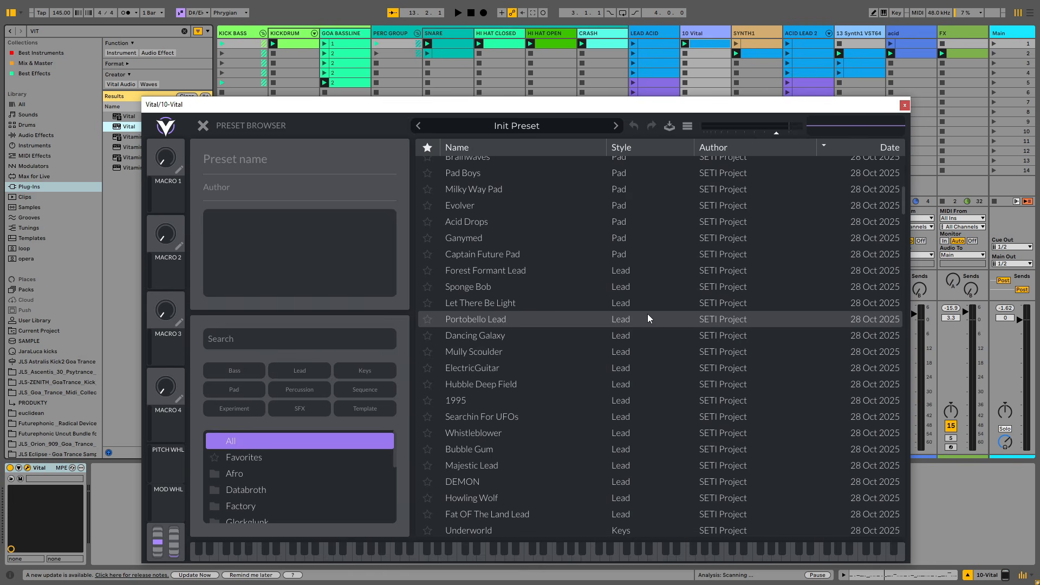
{"action": "left_click", "coordinate": [536, 272]}
{"action": "left_click", "coordinate": [205, 126]}
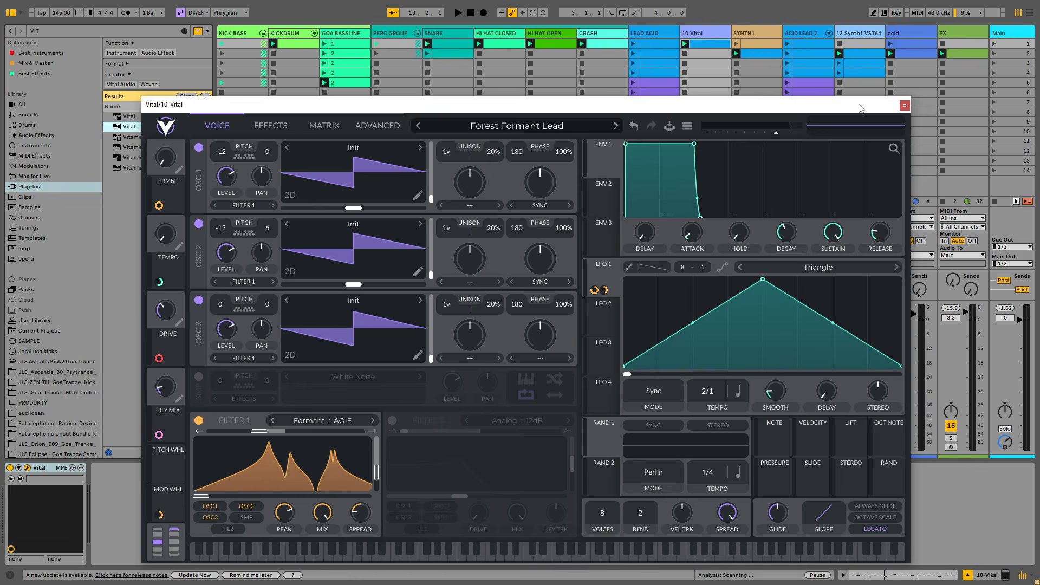
{"action": "left_click", "coordinate": [904, 104]}
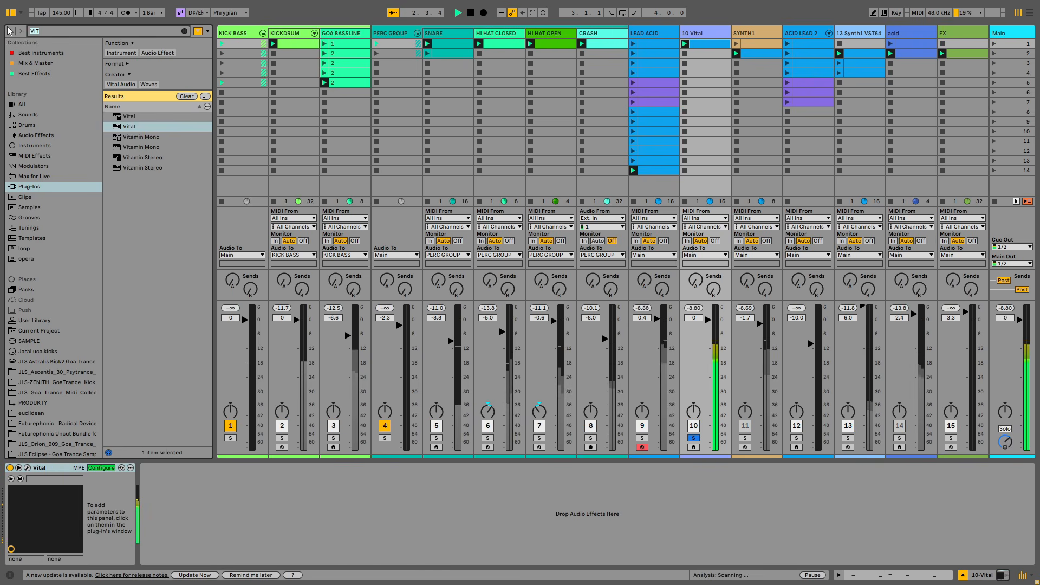
Step: Search the audio effects for EQ and add EQ Eight after Vital on the 10 Vital track
{"action": "type", "text": "EQ"}
{"action": "left_click", "coordinate": [36, 135]}
{"action": "left_click", "coordinate": [146, 133]}
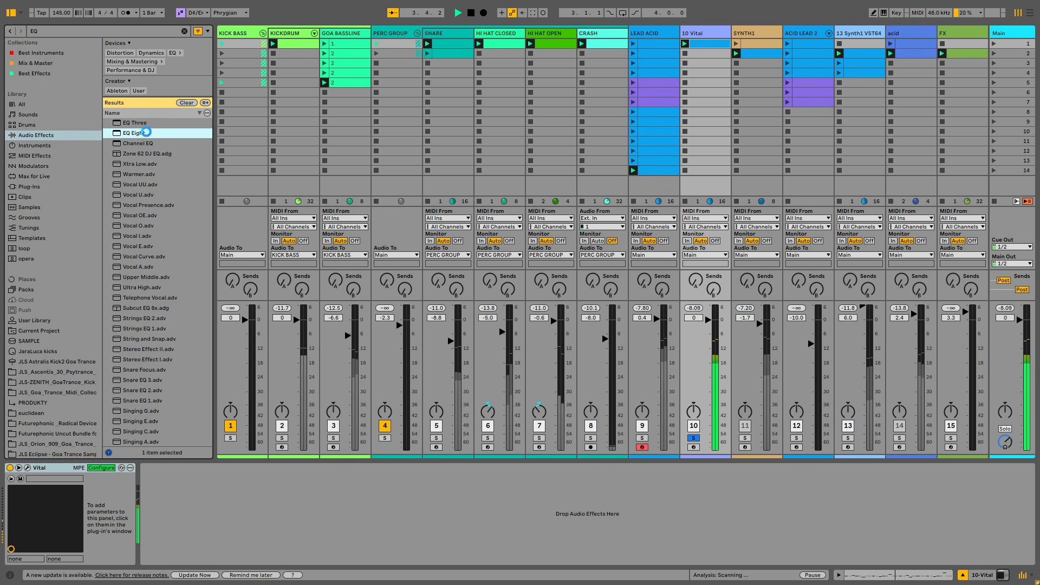
{"action": "double_click", "coordinate": [147, 132]}
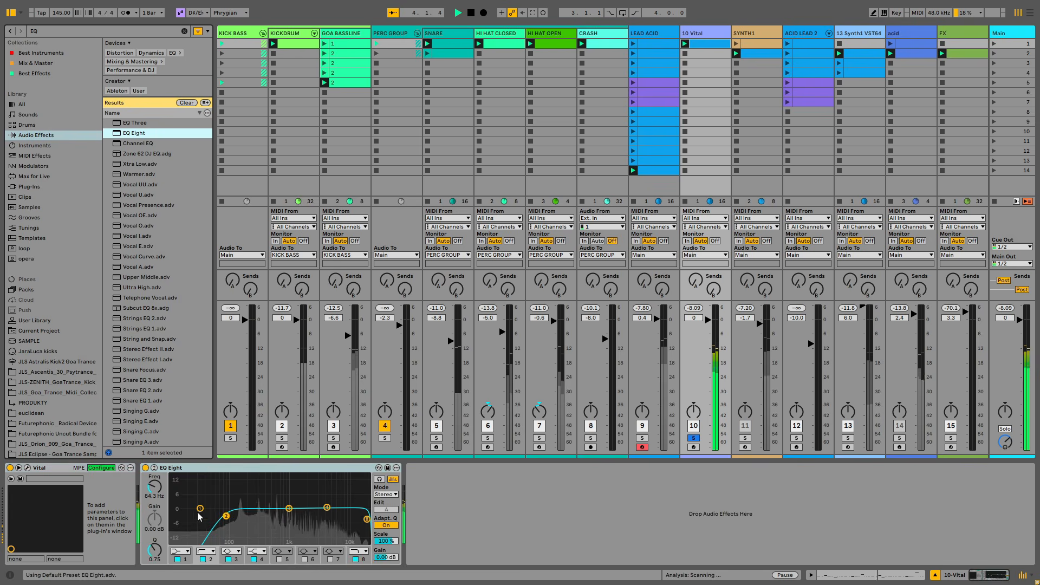
Step: Audition the following lead presets in Vital, choose Dancing Galaxy, close the plug-in window and stop playback
{"action": "left_click", "coordinate": [28, 469]}
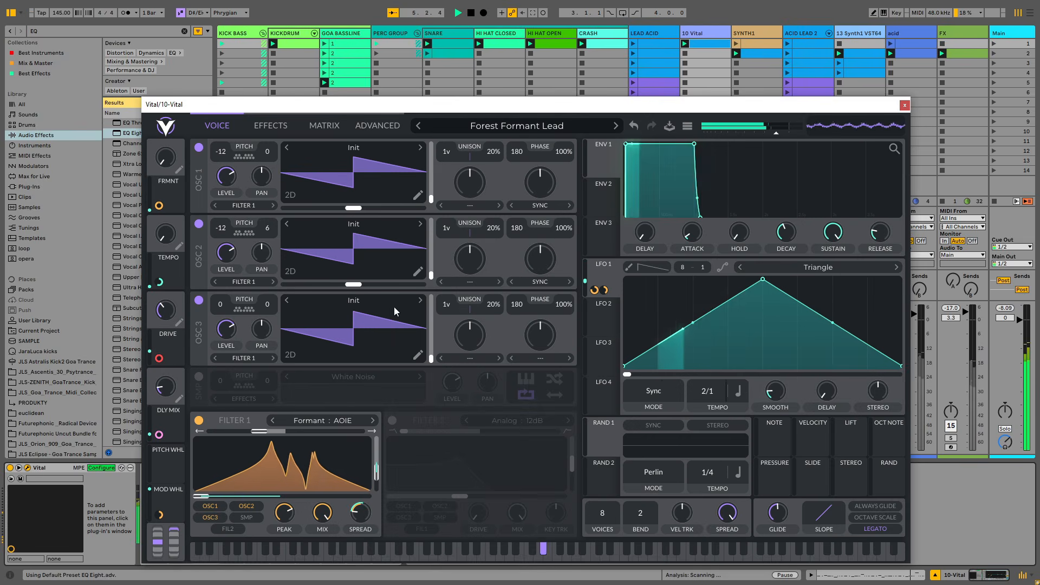
{"action": "left_click", "coordinate": [616, 127]}
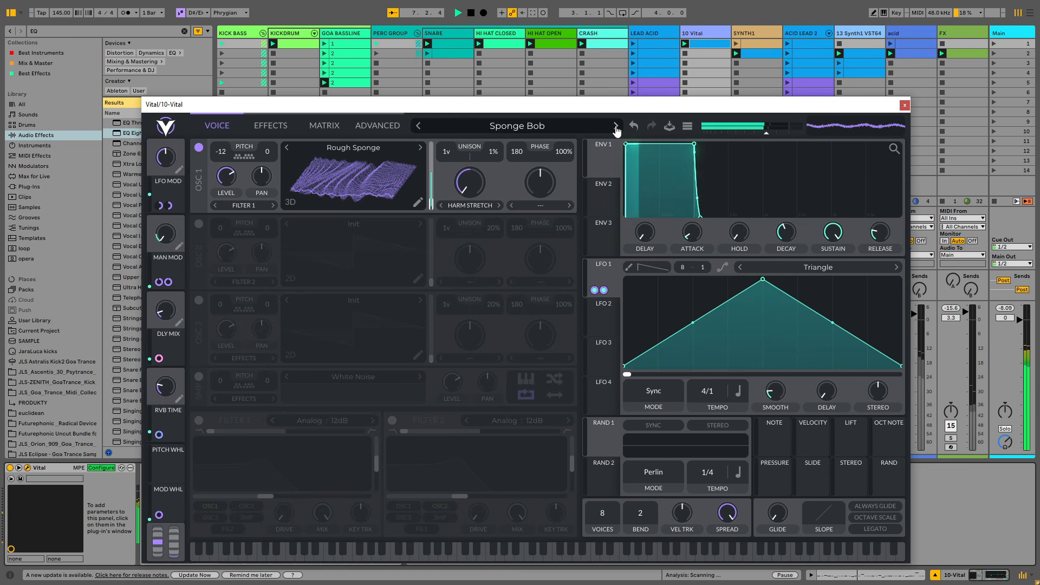
{"action": "left_click", "coordinate": [616, 128]}
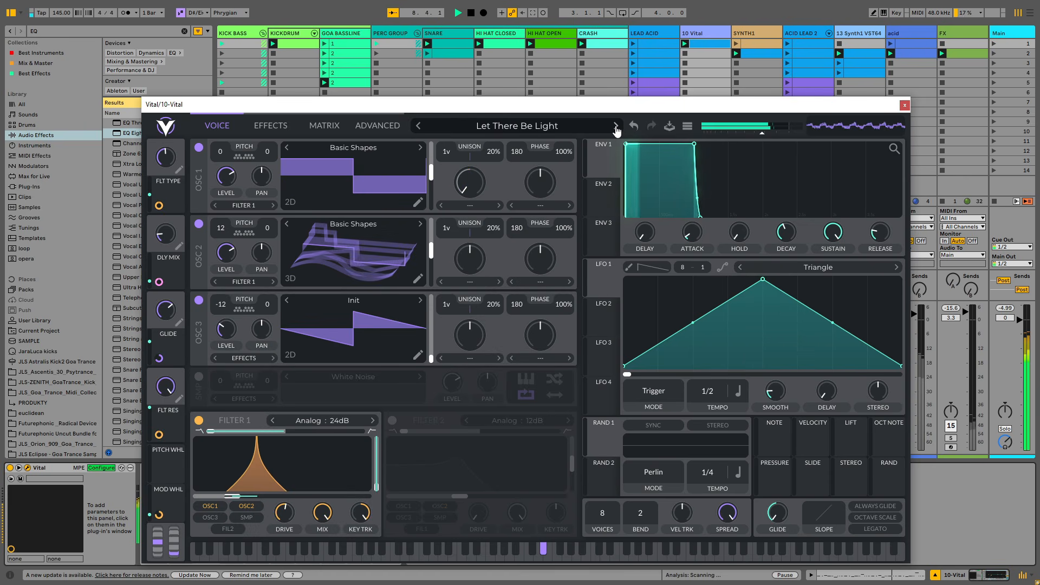
{"action": "left_click", "coordinate": [616, 128]}
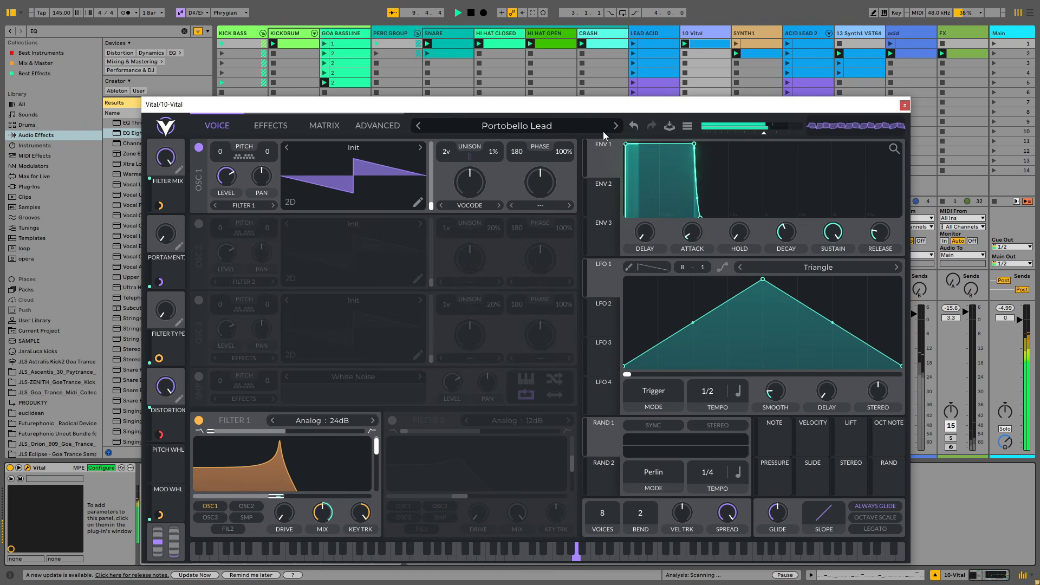
{"action": "left_click", "coordinate": [617, 126]}
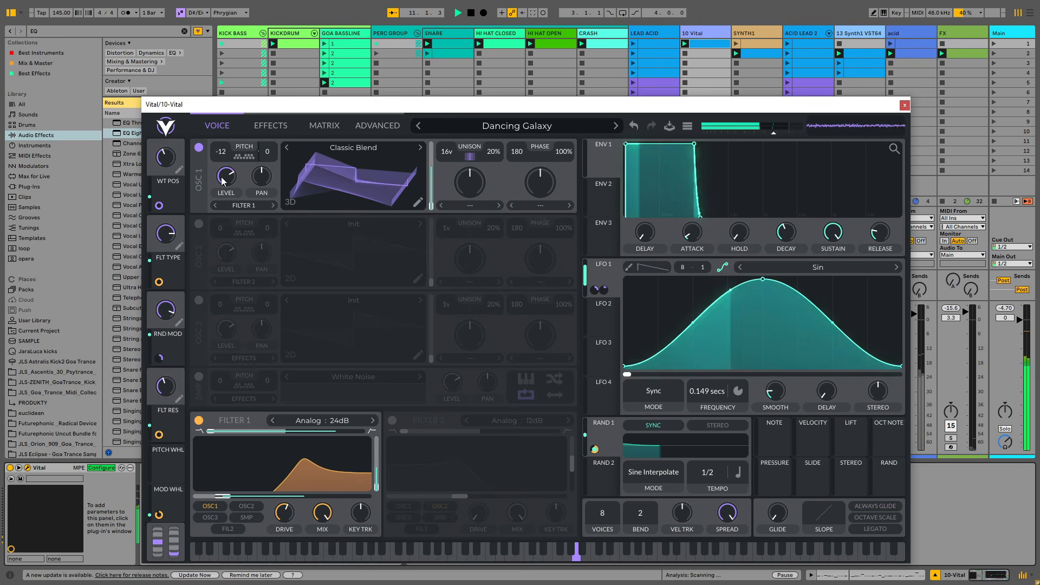
{"action": "left_click", "coordinate": [905, 106]}
{"action": "key", "text": "space"}
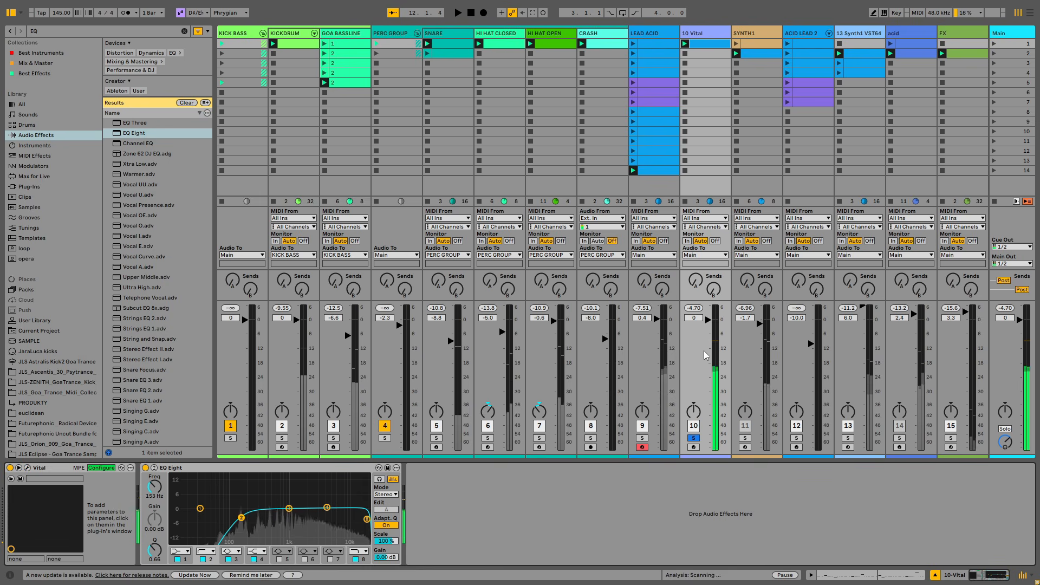
Step: Lower the 10 Vital track's volume to -1.0 dB and turn off its solo
{"action": "left_click", "coordinate": [705, 34]}
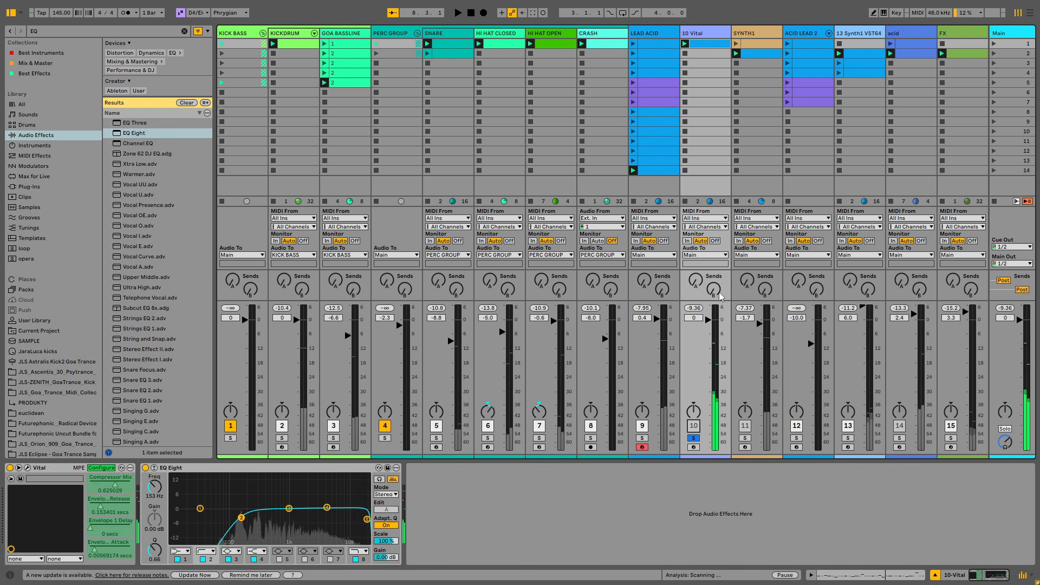
{"action": "left_click_drag", "start_coordinate": [707, 319], "coordinate": [707, 321]}
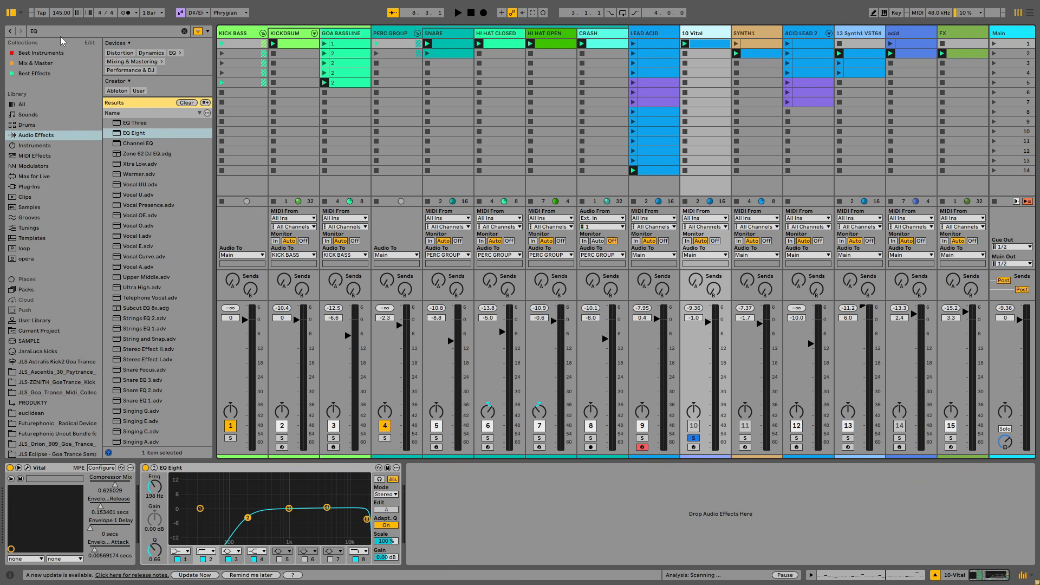
{"action": "left_click", "coordinate": [695, 438]}
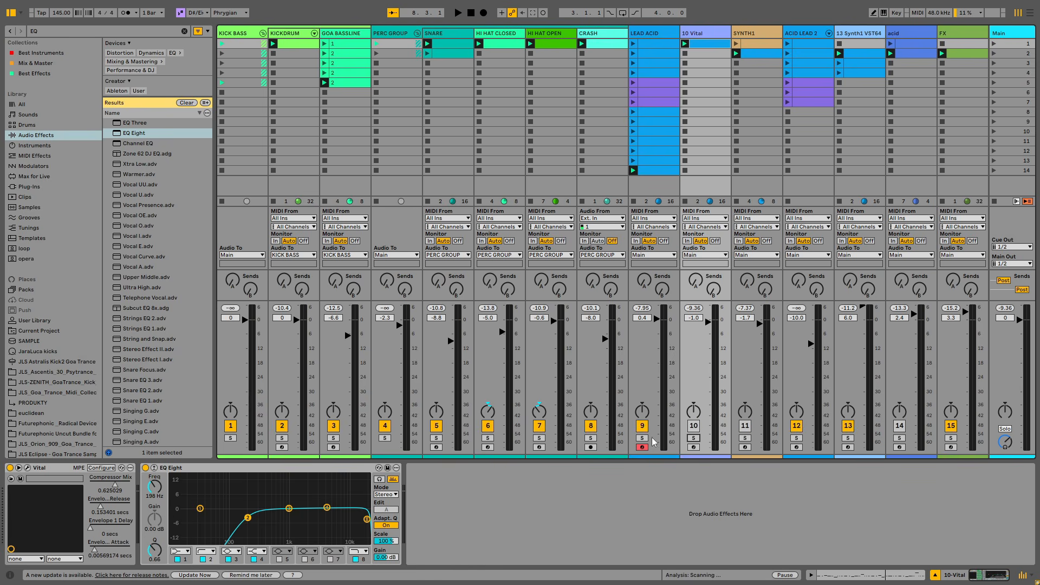
Step: Solo the LEAD ACID and 10 Vital tracks together, play them, and set the Vital track's volume to -5.5 dB
{"action": "left_click", "coordinate": [643, 439]}
{"action": "left_click", "coordinate": [694, 438], "text": "ctrl"}
{"action": "key", "text": "space"}
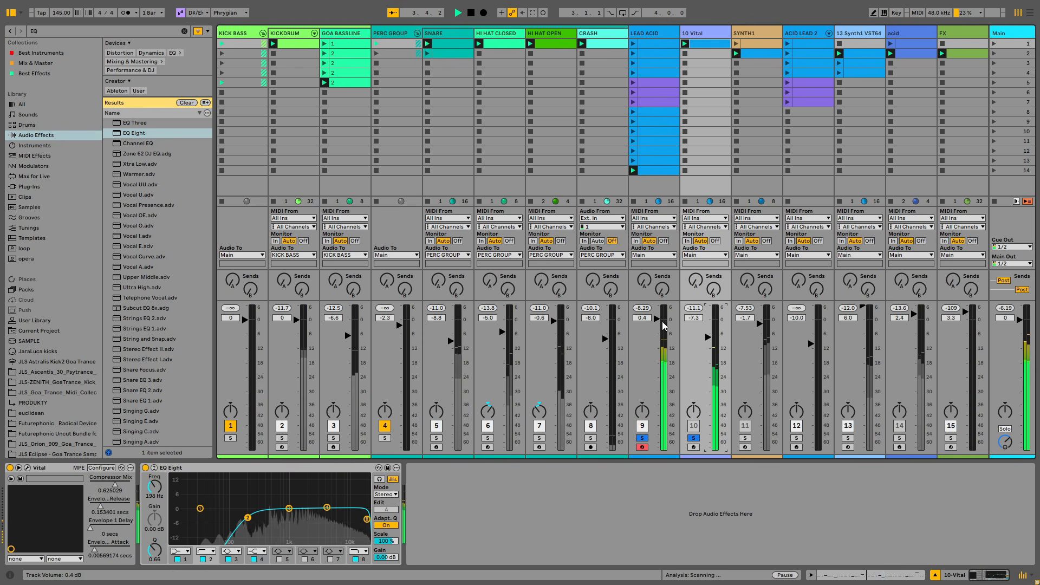
{"action": "left_click_drag", "start_coordinate": [708, 334], "coordinate": [708, 333]}
Step: Transpose all notes in the 10 Vital clip up one octave and play the result
{"action": "double_click", "coordinate": [708, 44]}
{"action": "key", "text": "space"}
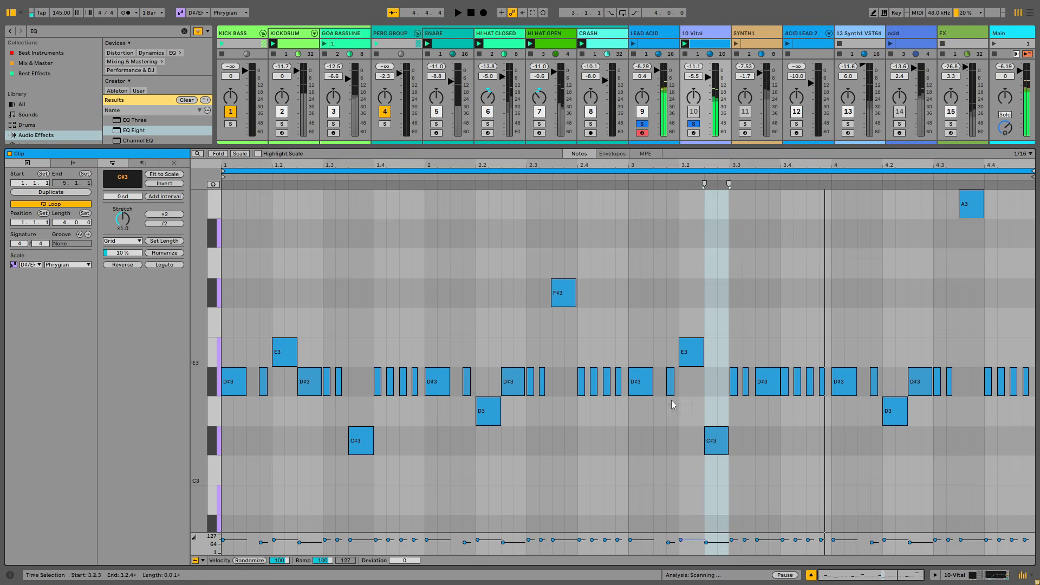
{"action": "left_click", "coordinate": [564, 449]}
{"action": "key", "text": "ctrl+a"}
{"action": "key", "text": "shift+Up"}
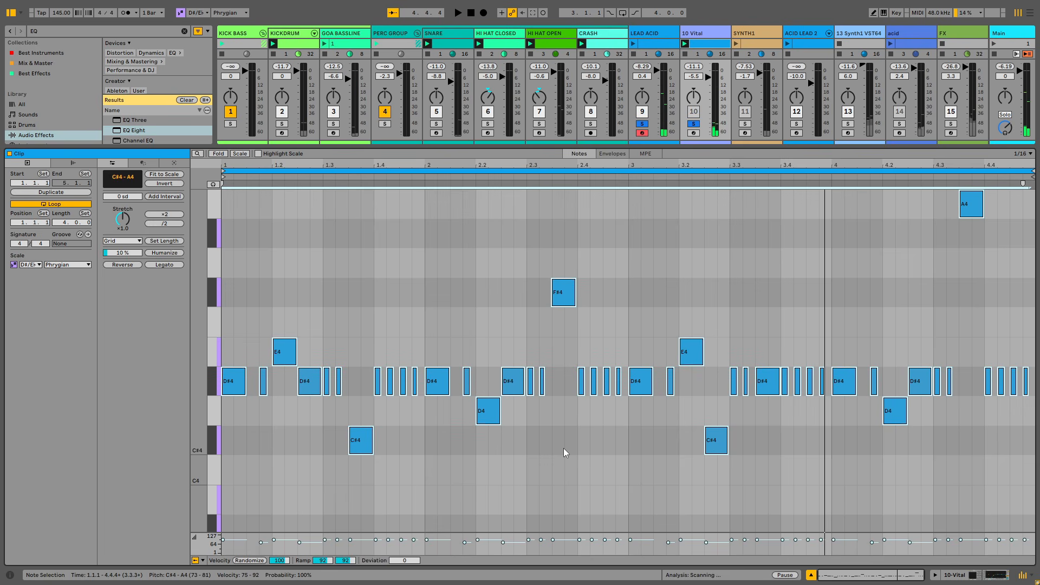
{"action": "key", "text": "space"}
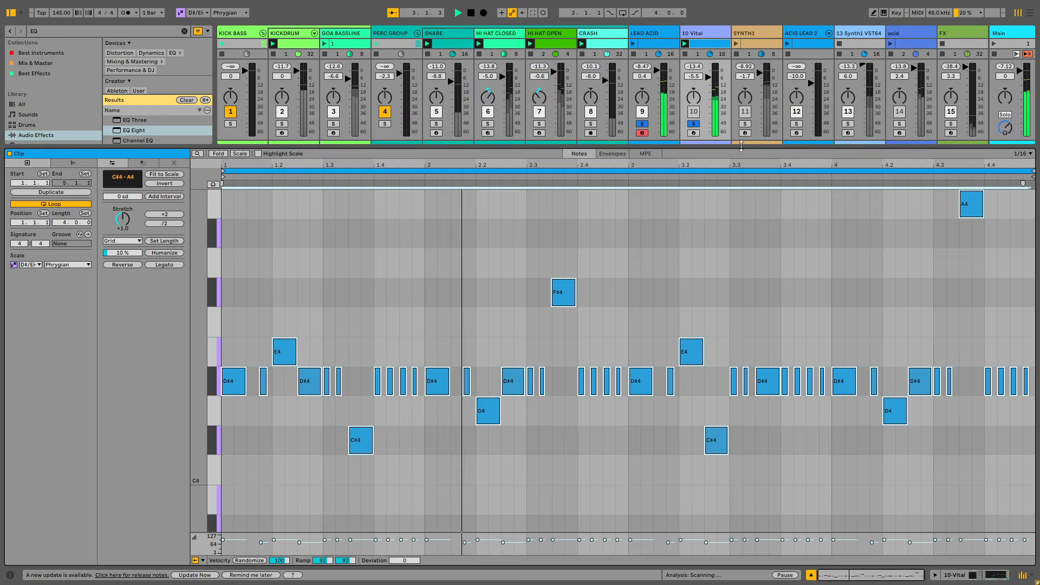
Step: Balance the leads in the full mix by setting 10 Vital to -1.6 dB and LEAD ACID to 2.0 dB
{"action": "double_click", "coordinate": [715, 40]}
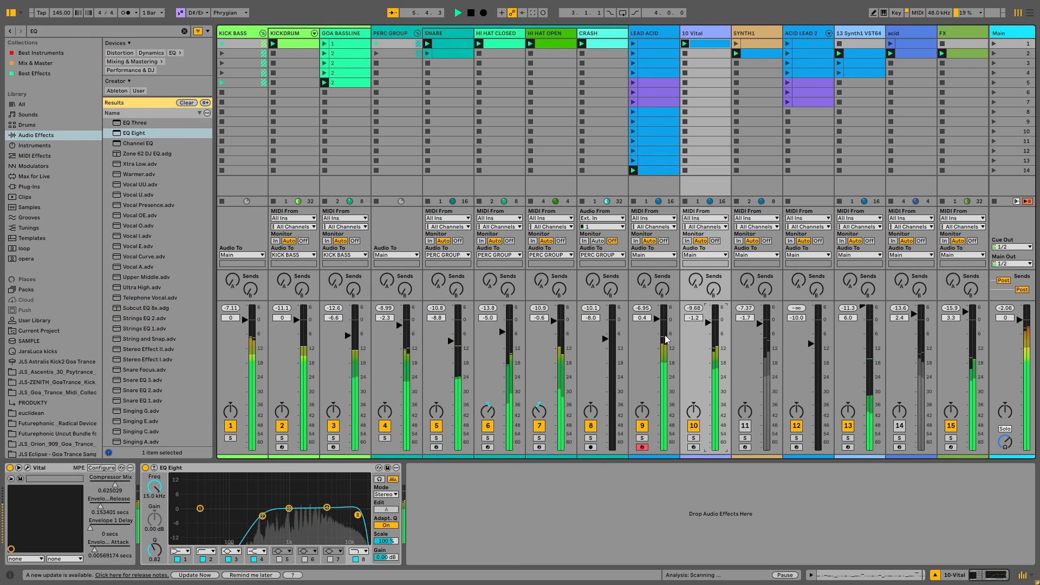
{"action": "left_click_drag", "start_coordinate": [711, 324], "coordinate": [711, 326]}
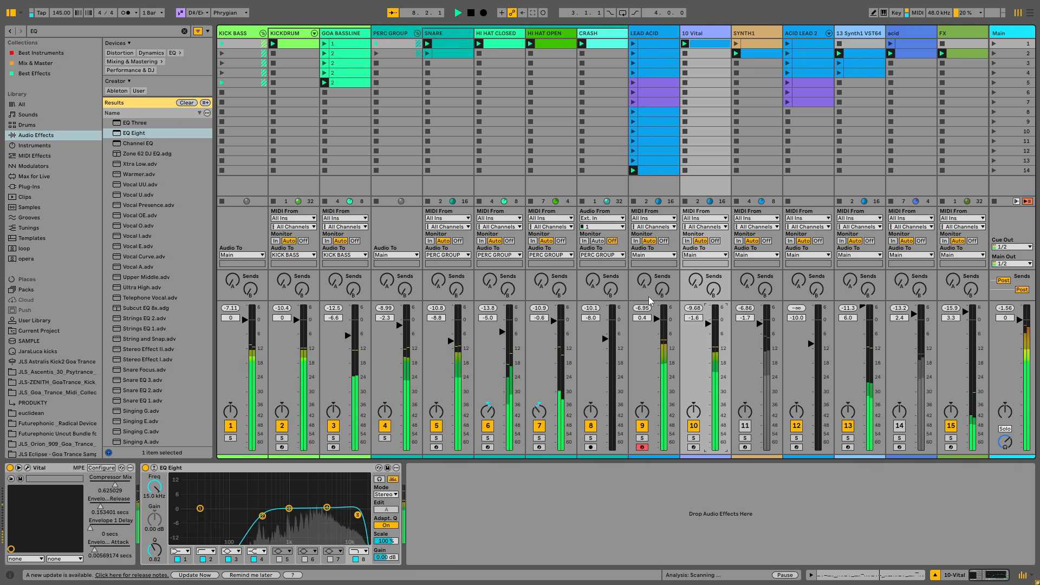
{"action": "left_click_drag", "start_coordinate": [642, 318], "coordinate": [642, 313]}
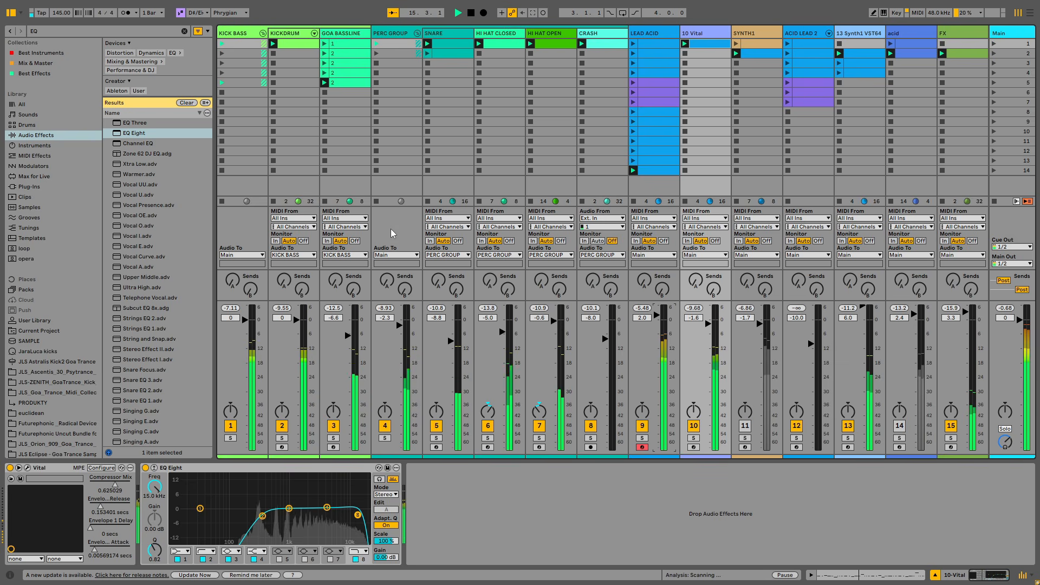
Step: Audition other LEAD ACID clips and duplicate the scene 14 clip into scene 15
{"action": "left_click", "coordinate": [633, 151]}
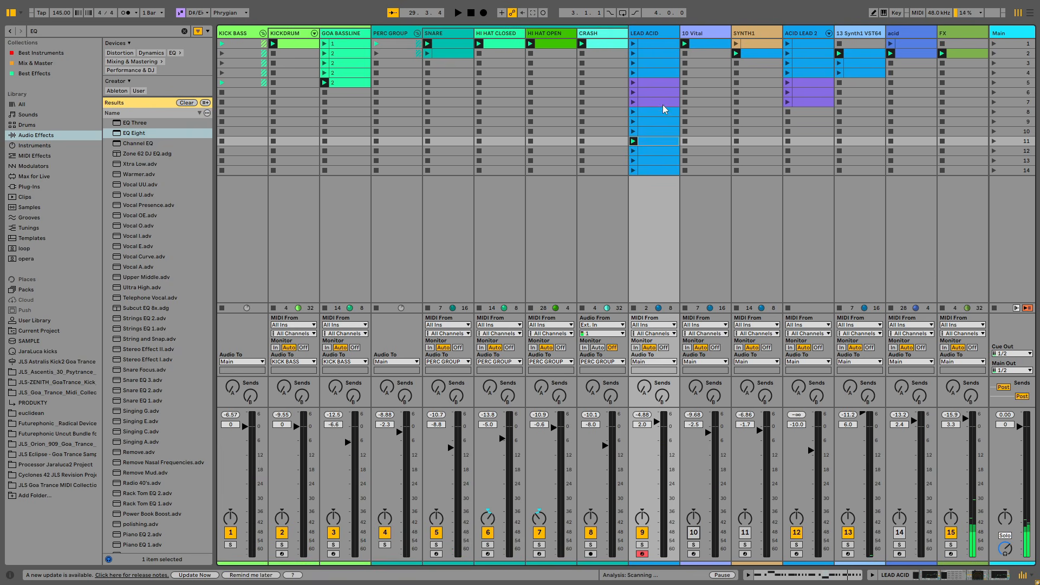
{"action": "left_click", "coordinate": [633, 170]}
{"action": "right_click", "coordinate": [649, 173]}
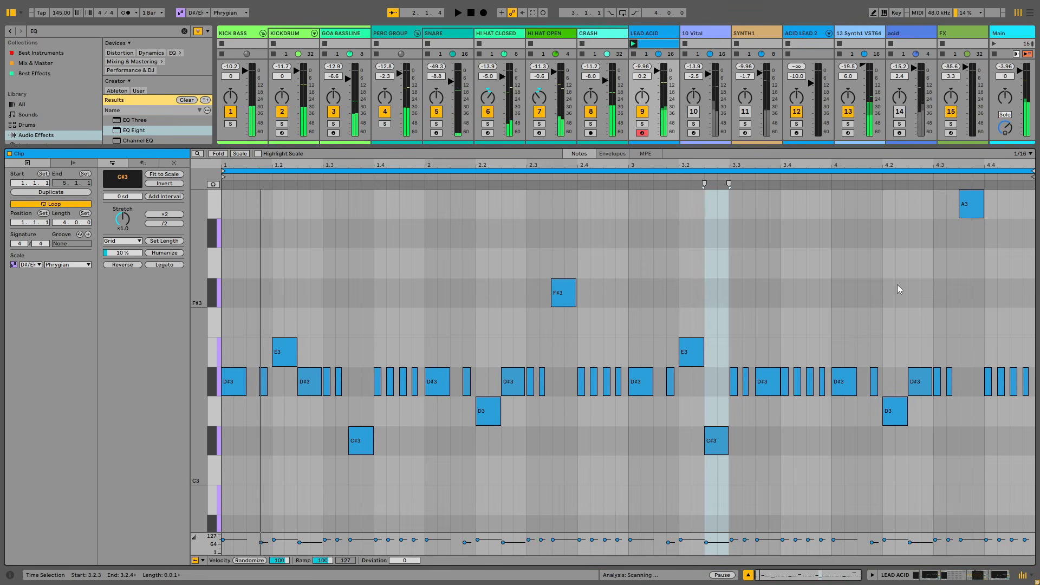
Step: Fold the piano roll of the LEAD ACID clip in scene 15 to its used pitches and delete all its notes
{"action": "scroll", "coordinate": [522, 395], "scroll_direction": "down", "scroll_amount": 1}
{"action": "scroll", "coordinate": [533, 396], "scroll_direction": "up", "scroll_amount": 2}
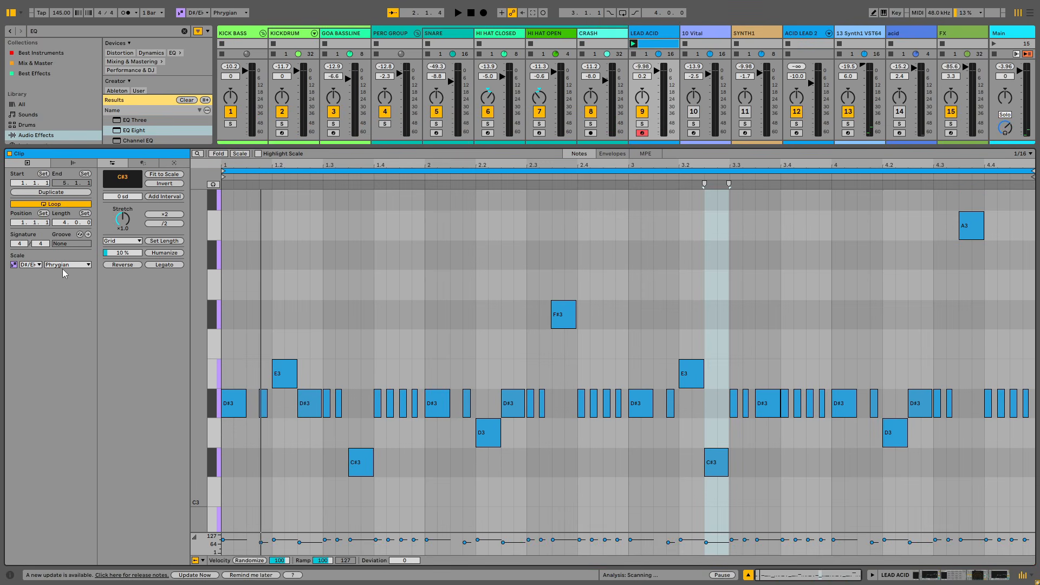
{"action": "left_click", "coordinate": [218, 153]}
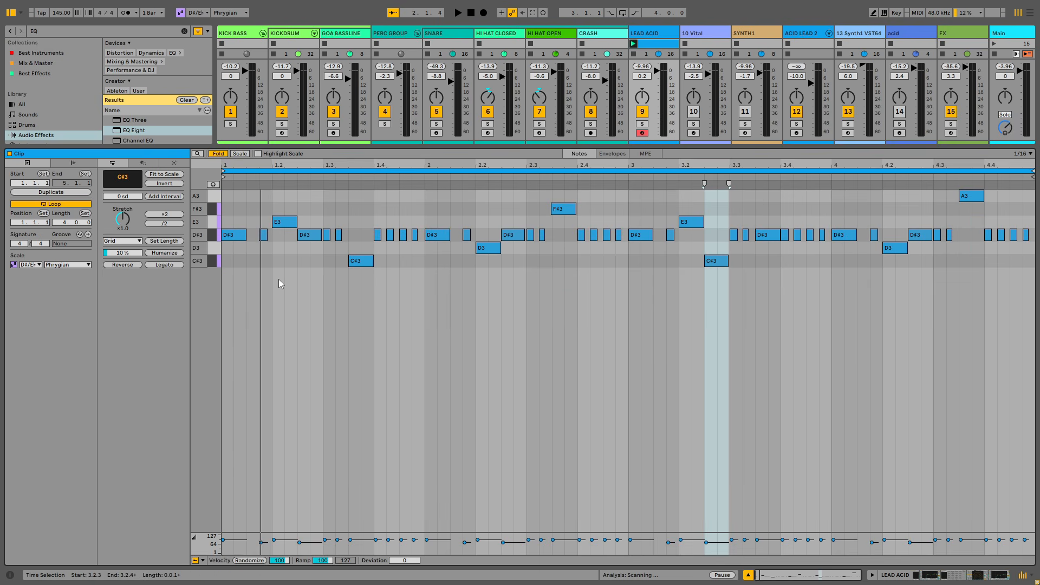
{"action": "key", "text": "ctrl+a"}
{"action": "key", "text": "Delete"}
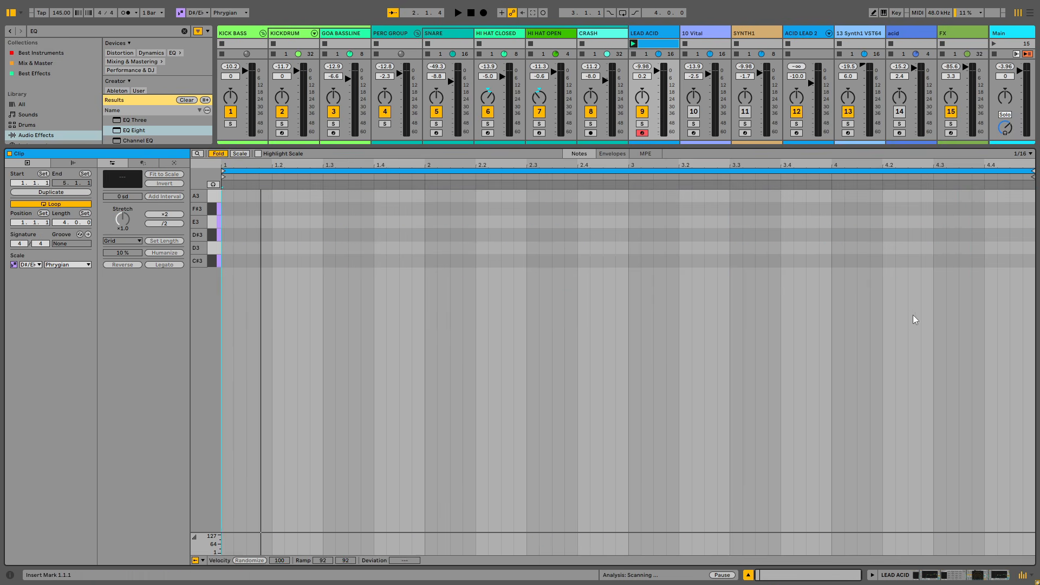
Step: Draw a sixteenth-length D#3 note in the emptied clip, move it to 1.1.2, and play the clip
{"action": "double_click", "coordinate": [228, 234]}
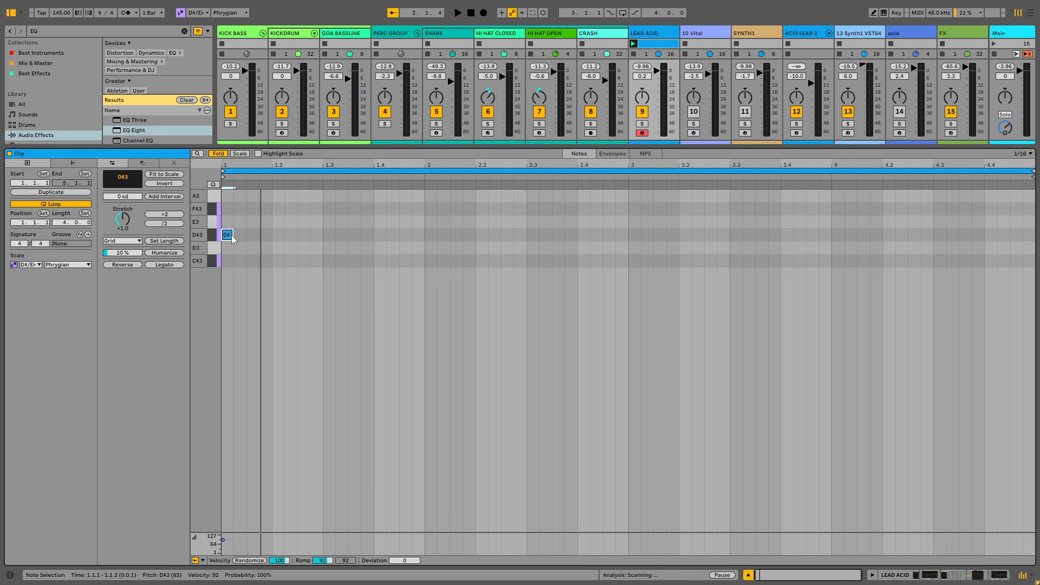
{"action": "scroll", "coordinate": [233, 200], "scroll_direction": "up", "scroll_amount": 4}
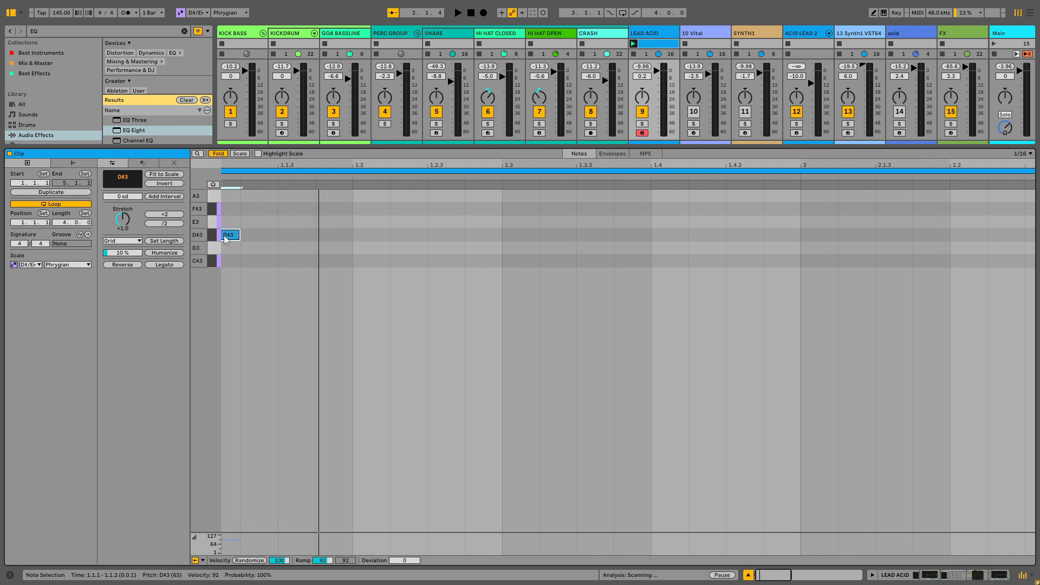
{"action": "left_click_drag", "start_coordinate": [234, 239], "coordinate": [263, 237]}
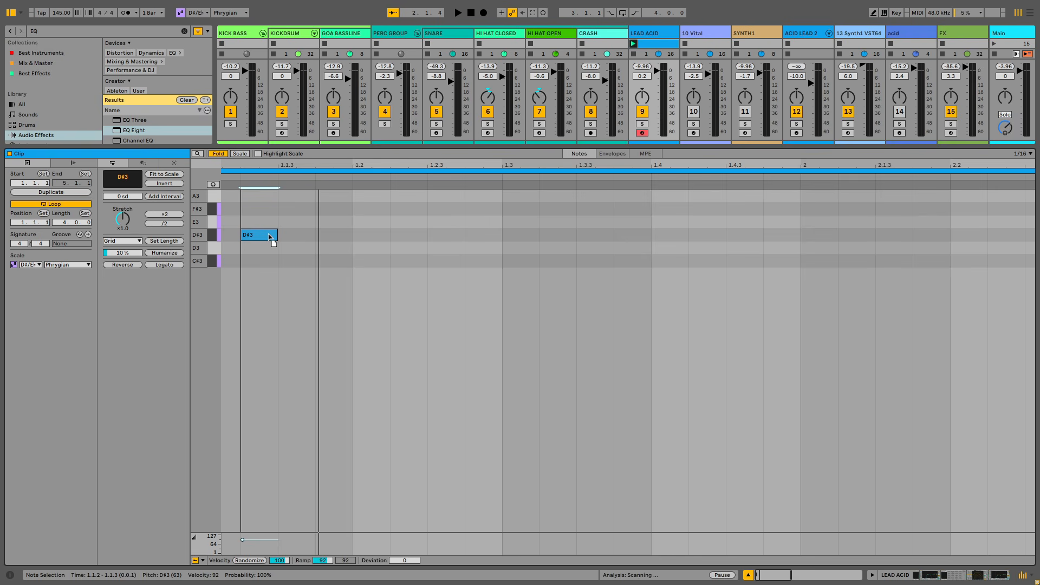
{"action": "scroll", "coordinate": [252, 222], "scroll_direction": "down", "scroll_amount": 4}
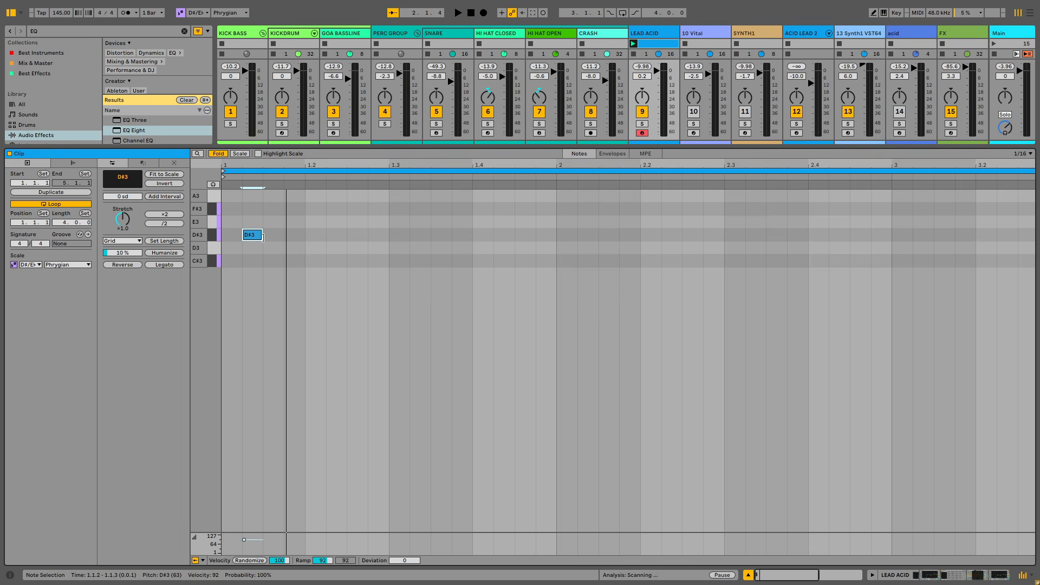
{"action": "key", "text": "space"}
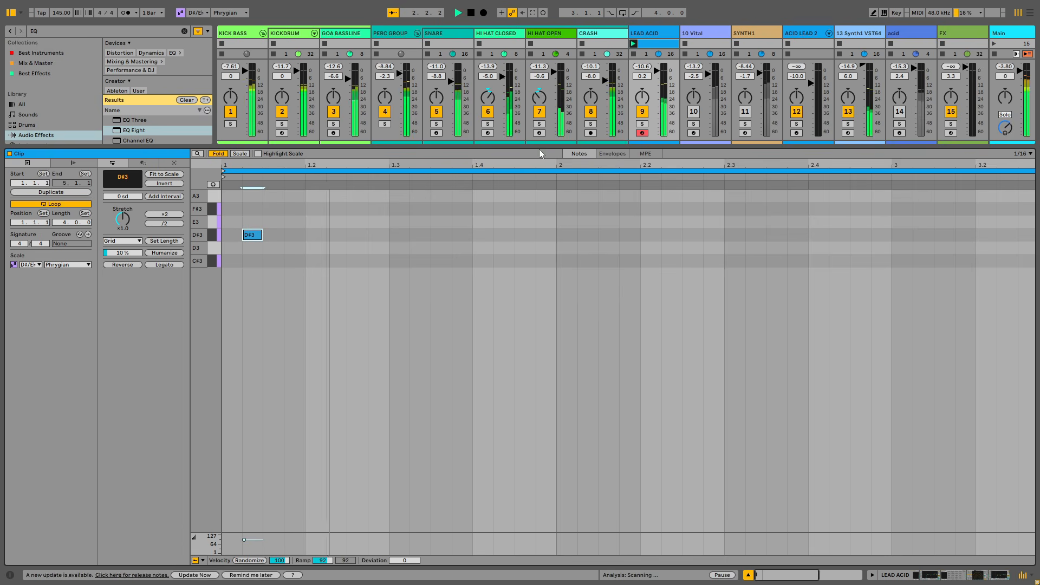
{"action": "key", "text": "space"}
{"action": "key", "text": "space"}
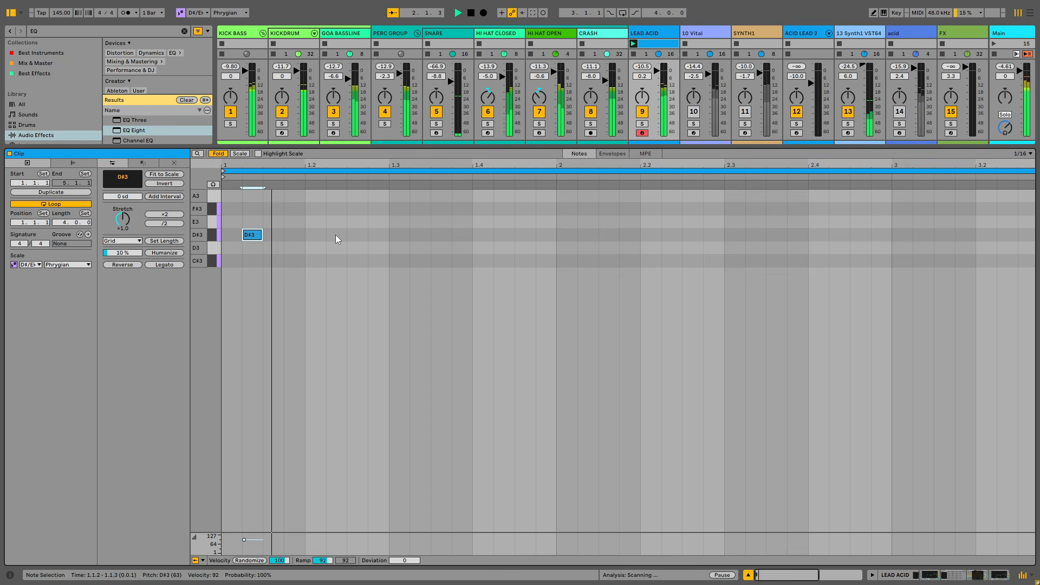
Step: Draw a sixteenth-length E3 note in beat 1.4, move it to 1.4.1, and play the clip
{"action": "key", "text": "space"}
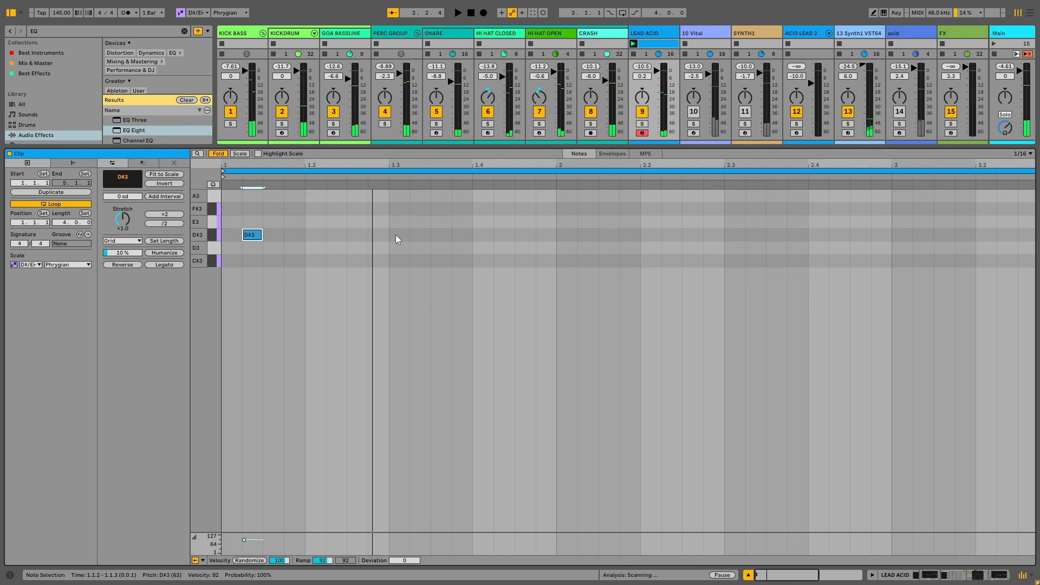
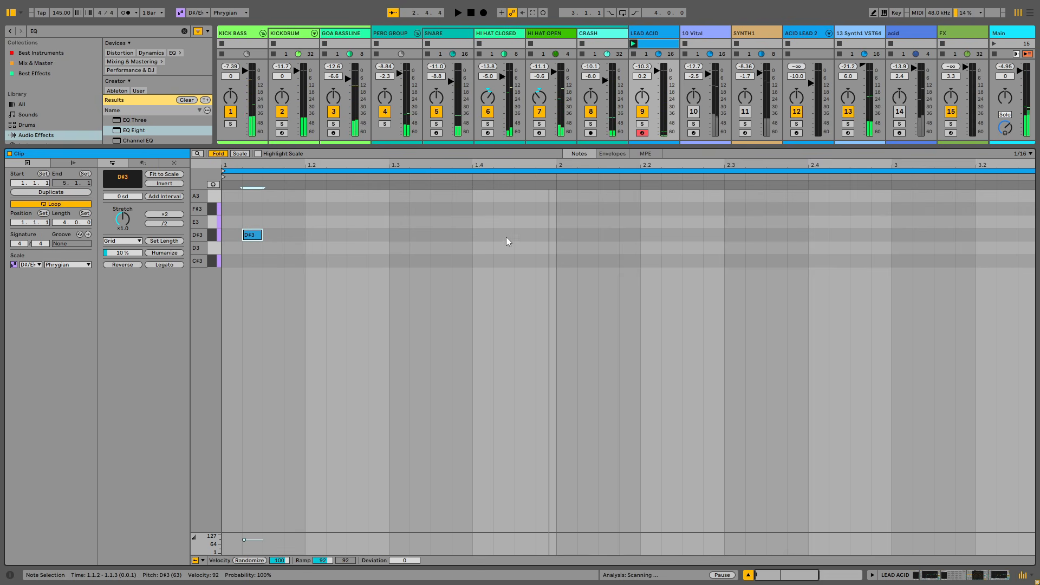
{"action": "double_click", "coordinate": [505, 222]}
{"action": "key", "text": "space"}
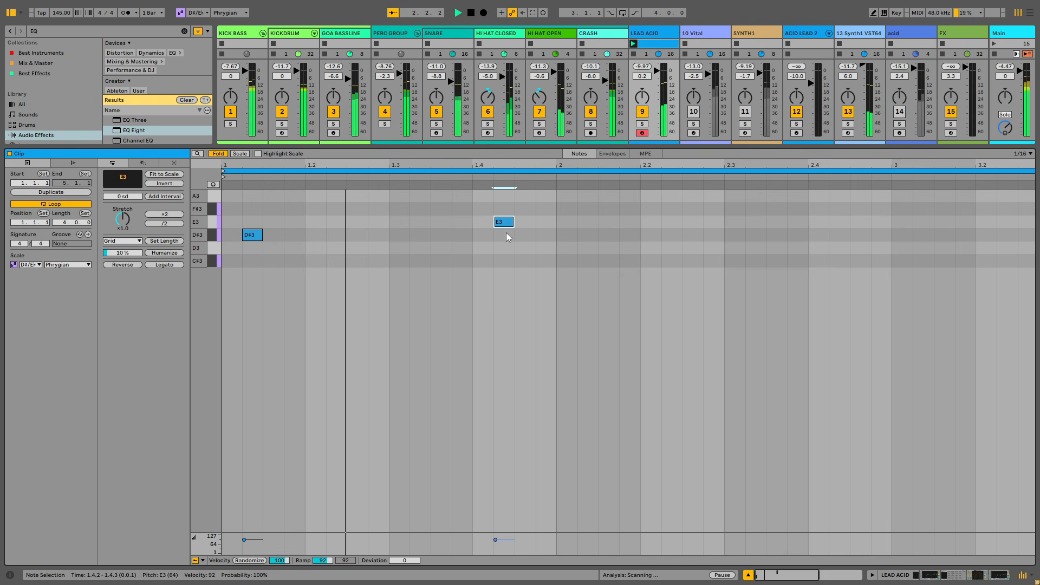
{"action": "key", "text": "space"}
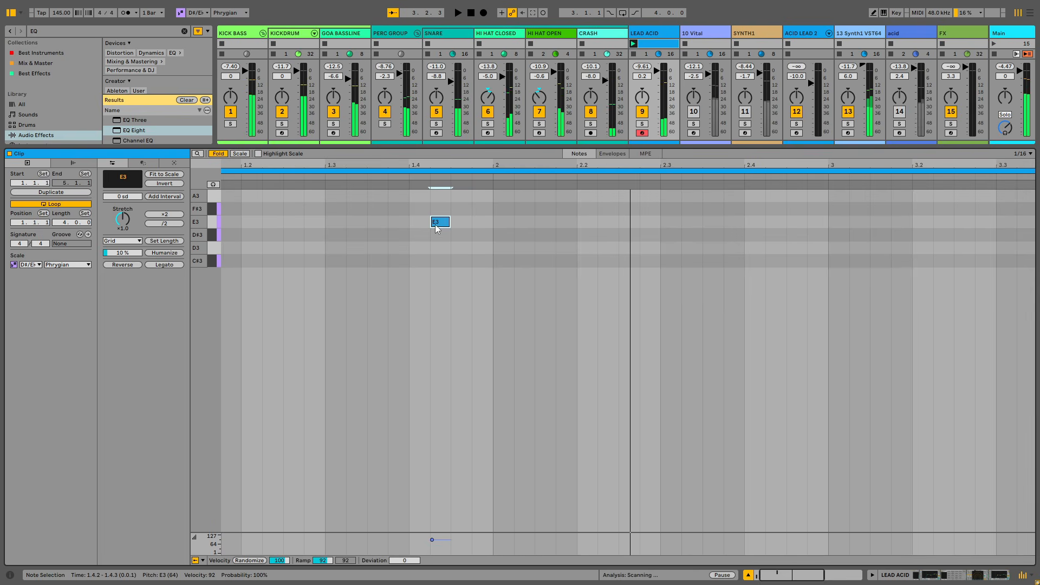
{"action": "left_click_drag", "start_coordinate": [442, 222], "coordinate": [432, 222]}
{"action": "key", "text": "space"}
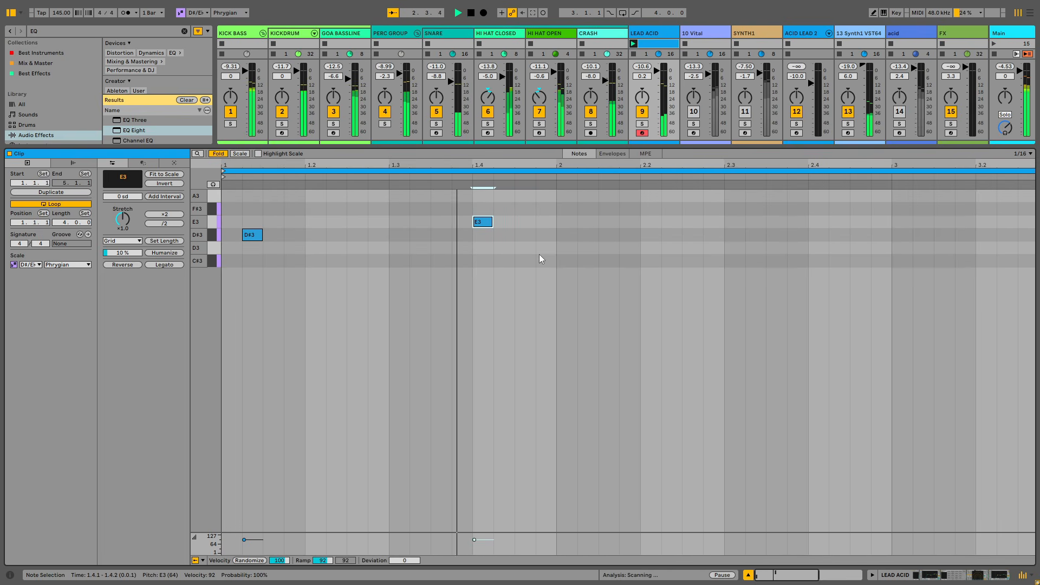
{"action": "key", "text": "space"}
Step: Draw a D3 note at 1.4.2, extend it to about one and a half sixteenths, and play the clip
{"action": "left_click", "coordinate": [515, 243]}
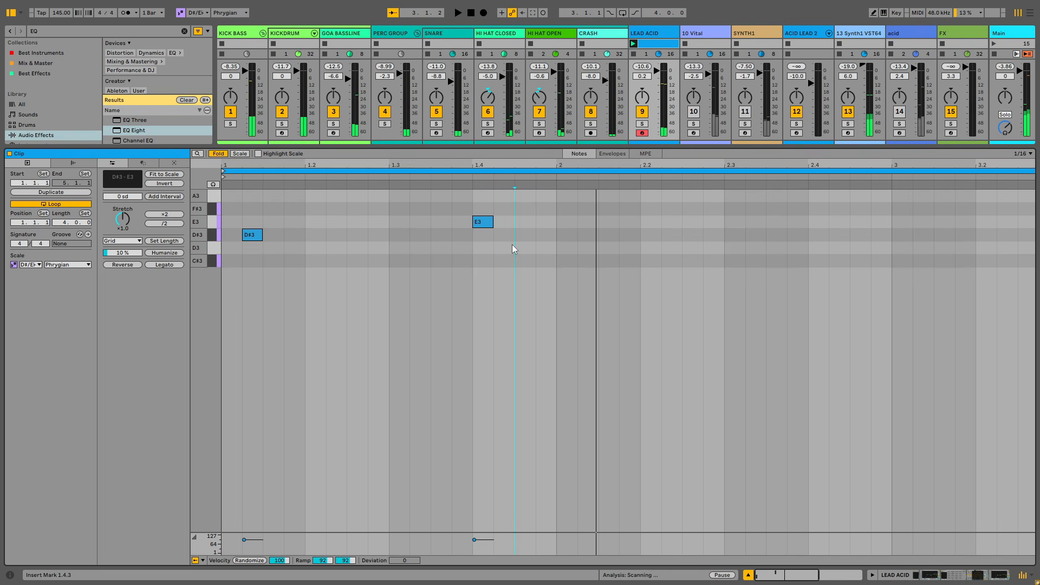
{"action": "double_click", "coordinate": [509, 248]}
{"action": "left_click_drag", "start_coordinate": [514, 248], "coordinate": [528, 248]}
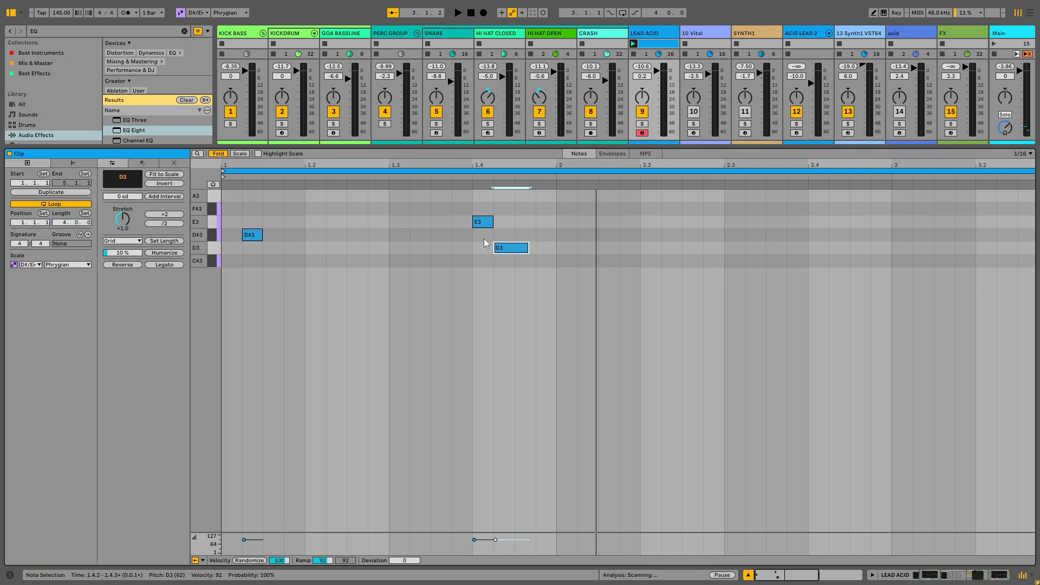
{"action": "key", "text": "space"}
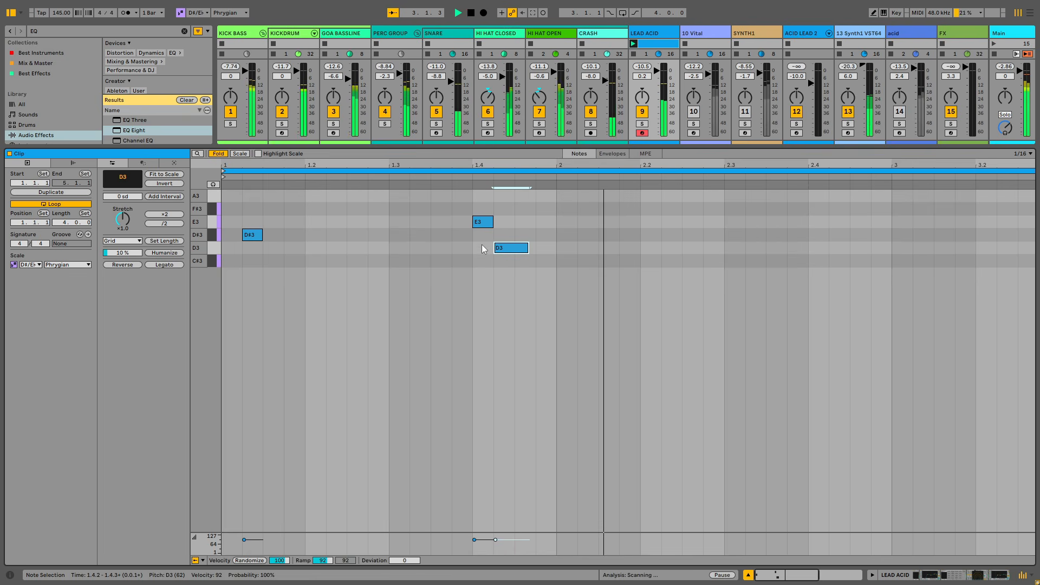
Step: Raise the new D3 note to D#3, lengthen it to almost an eighth, and move it to 1.4.3
{"action": "key", "text": "Up"}
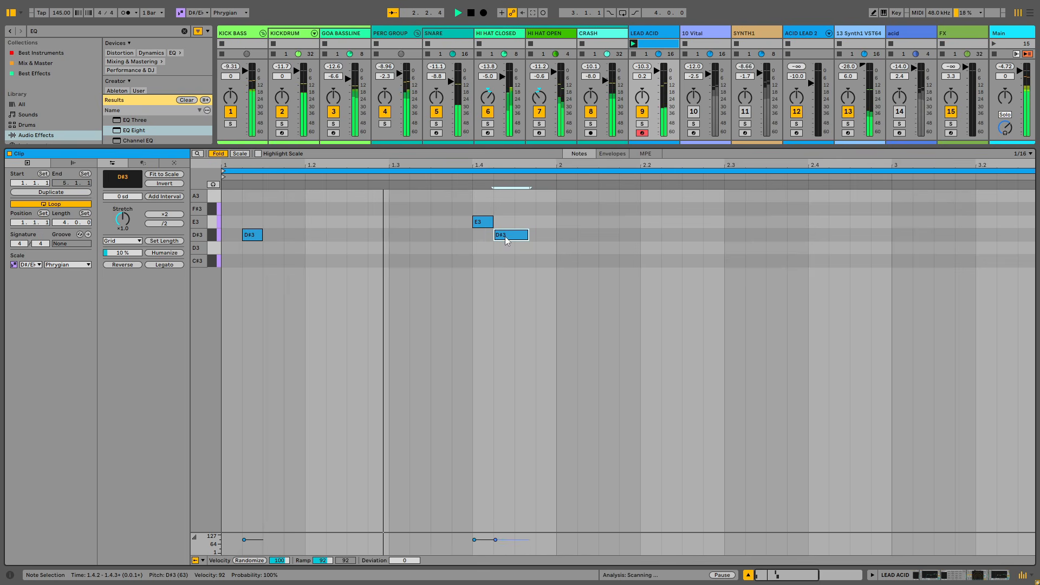
{"action": "key", "text": "space"}
{"action": "left_click_drag", "start_coordinate": [504, 234], "coordinate": [508, 235]}
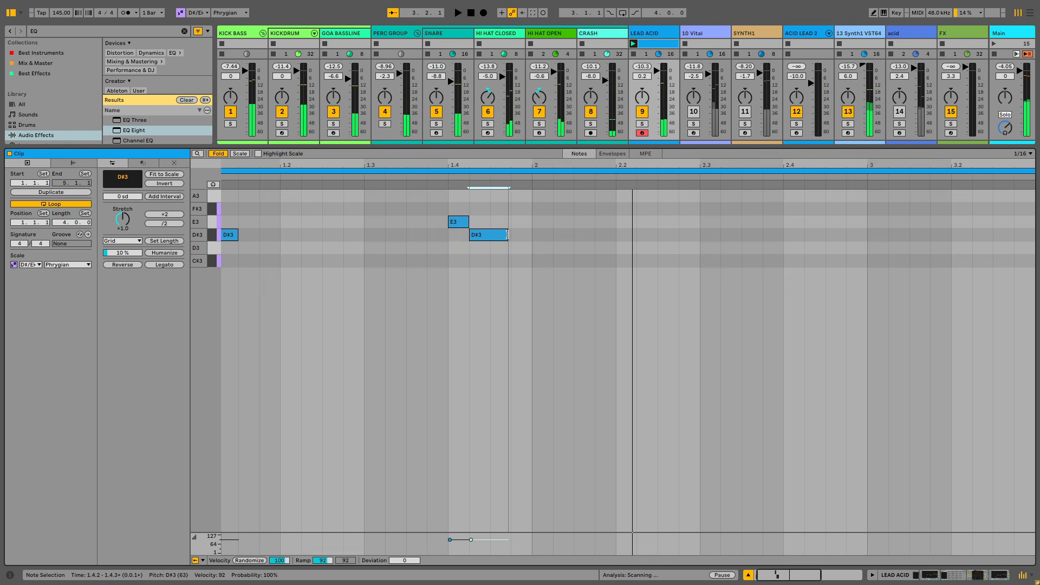
{"action": "key", "text": "Right"}
{"action": "key", "text": "space"}
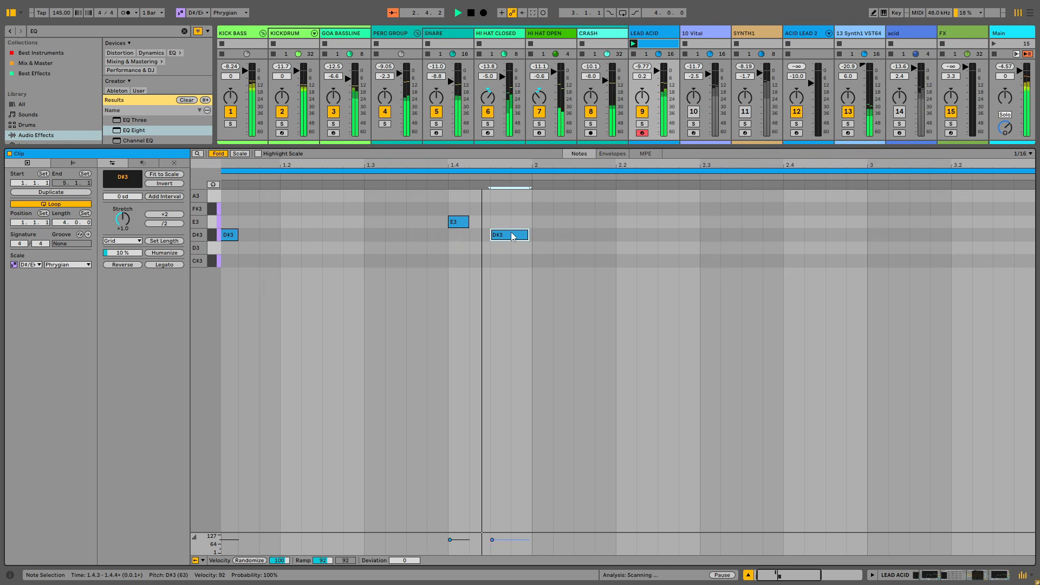
Step: Add a sixteenth-length E3 note at 1.3.3 and play the clip
{"action": "double_click", "coordinate": [426, 226]}
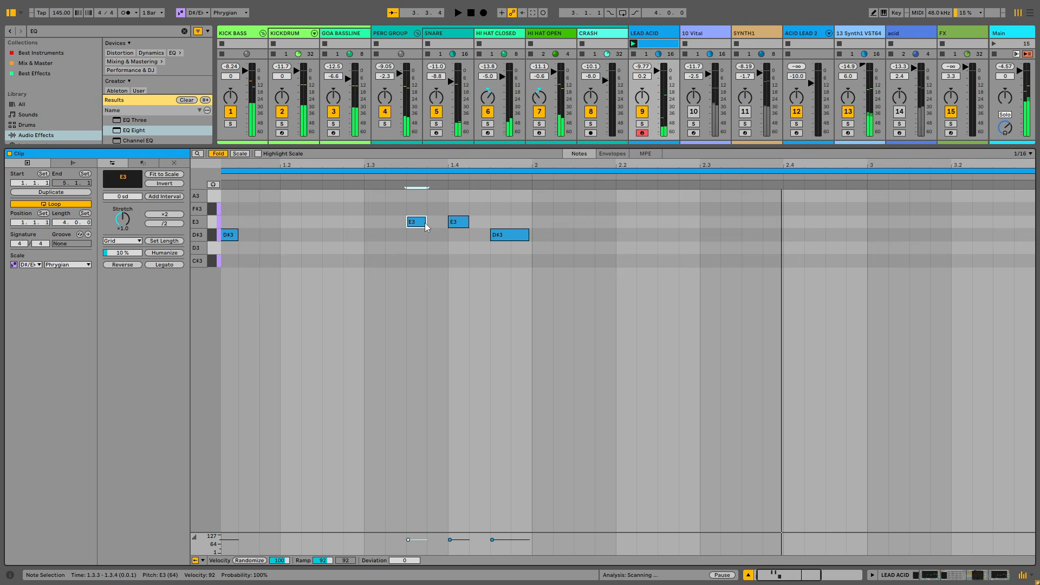
{"action": "key", "text": "space"}
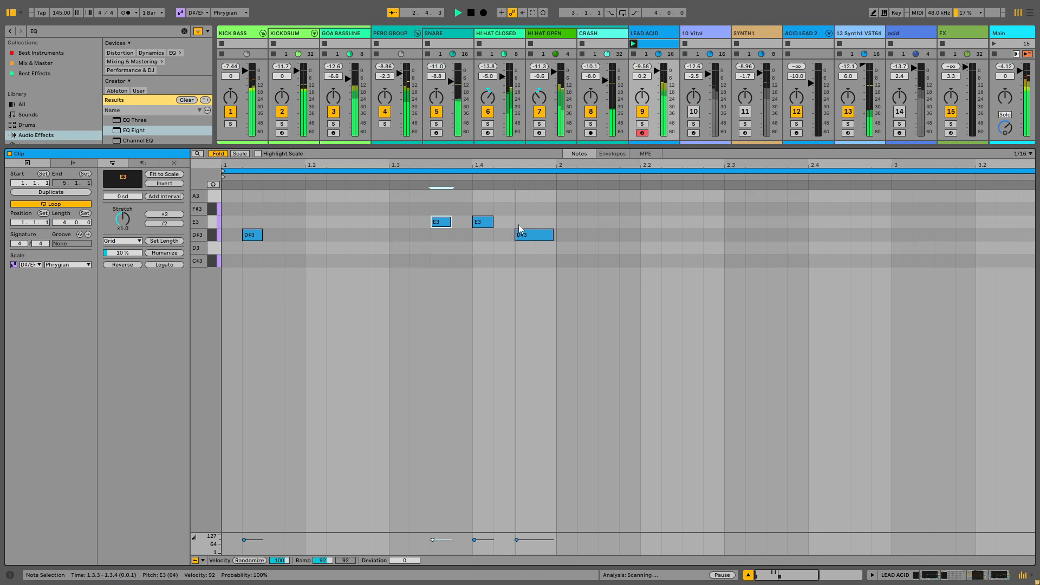
{"action": "key", "text": "space"}
Step: Add two D#3 notes at 1.1.3 and 1.1.4, shorten both to about half a sixteenth, and play the clip
{"action": "scroll", "coordinate": [309, 257], "scroll_direction": "down", "scroll_amount": 4}
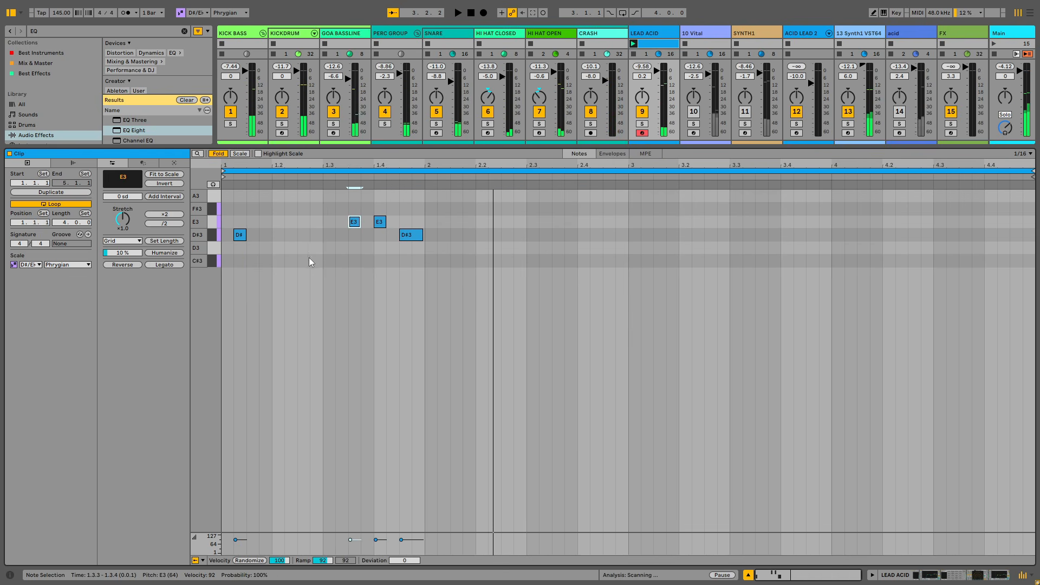
{"action": "double_click", "coordinate": [265, 235]}
{"action": "double_click", "coordinate": [254, 235]}
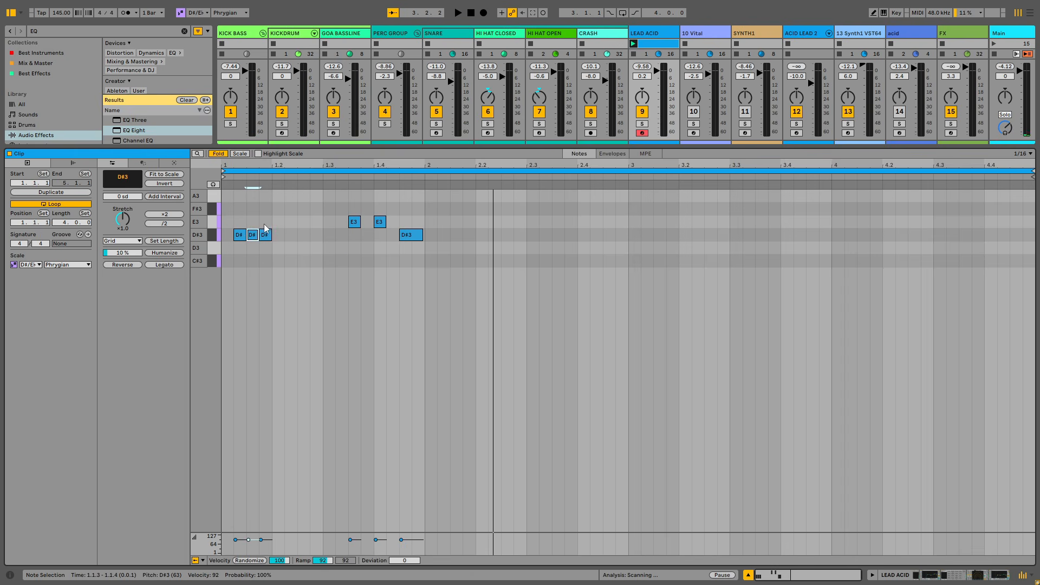
{"action": "left_click", "coordinate": [266, 235], "text": "shift"}
{"action": "scroll", "coordinate": [355, 243], "scroll_direction": "up", "scroll_amount": 3}
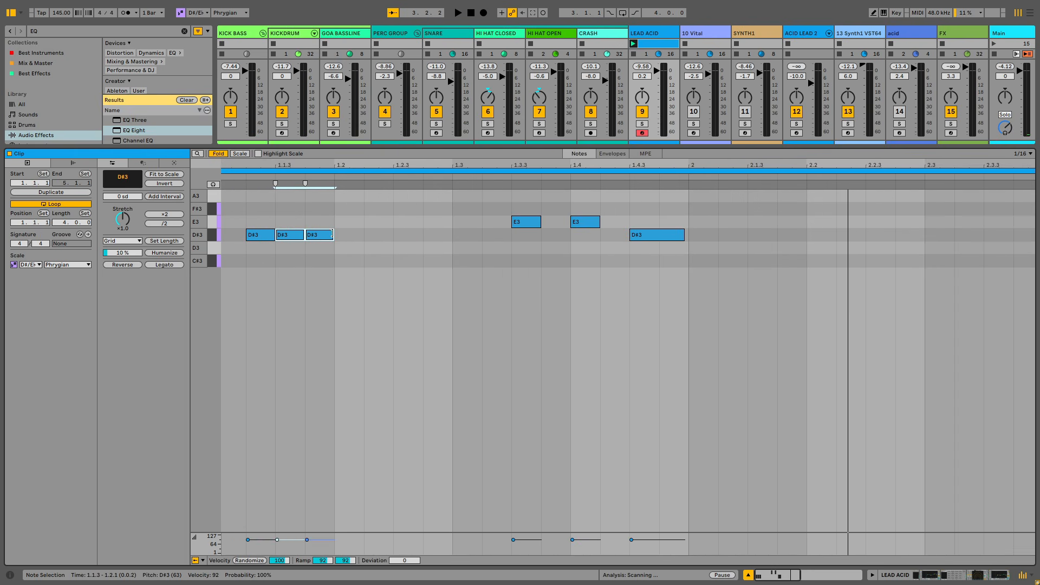
{"action": "left_click_drag", "start_coordinate": [332, 234], "coordinate": [318, 231]}
{"action": "key", "text": "space"}
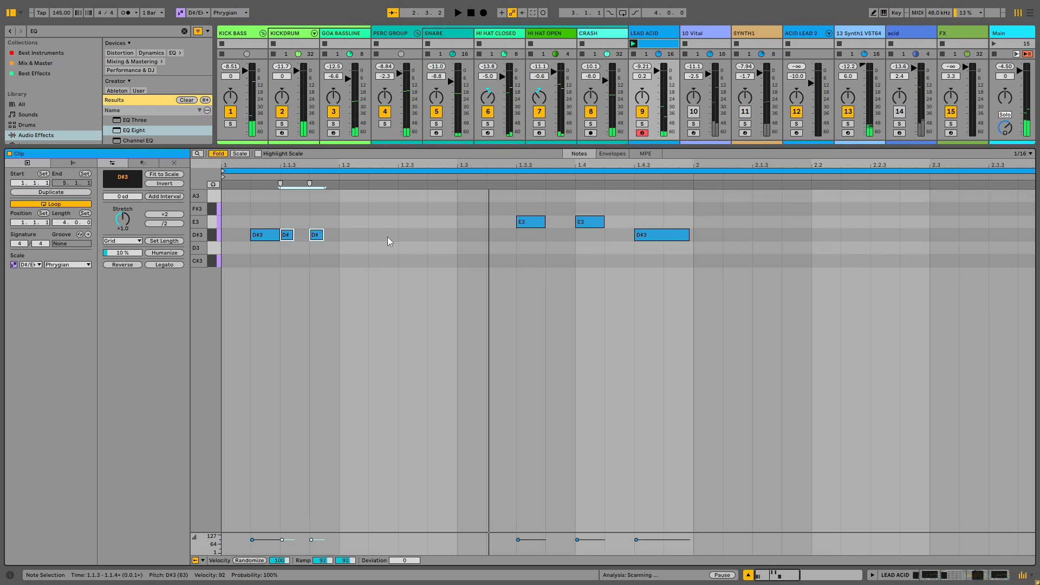
Step: Draw a sixteenth-length D#3 note at 1.2.2, transpose it down an octave to D#2, and play the clip
{"action": "double_click", "coordinate": [375, 236]}
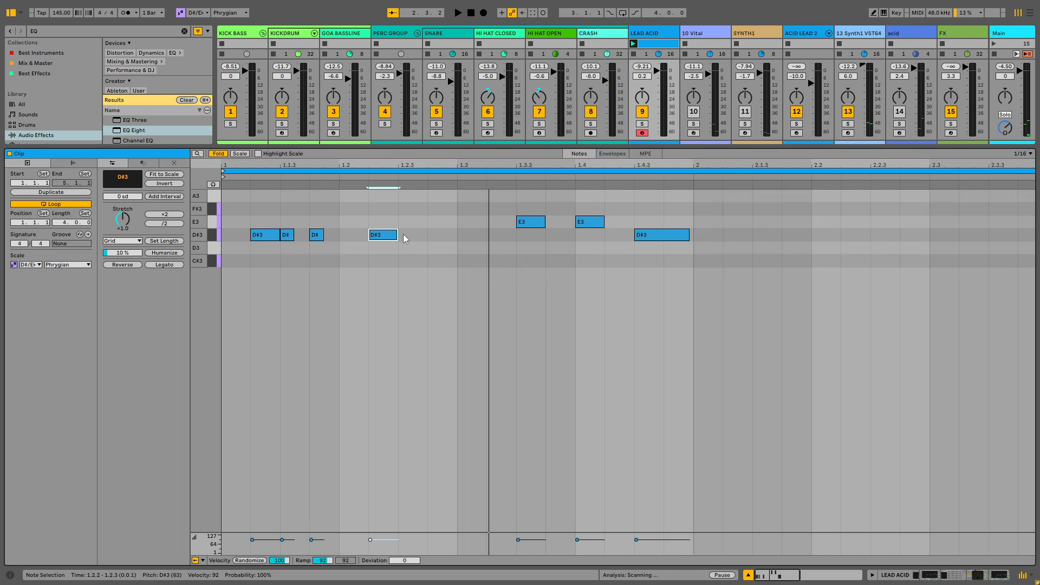
{"action": "left_click_drag", "start_coordinate": [390, 238], "coordinate": [394, 242]}
{"action": "key", "text": "shift+Down"}
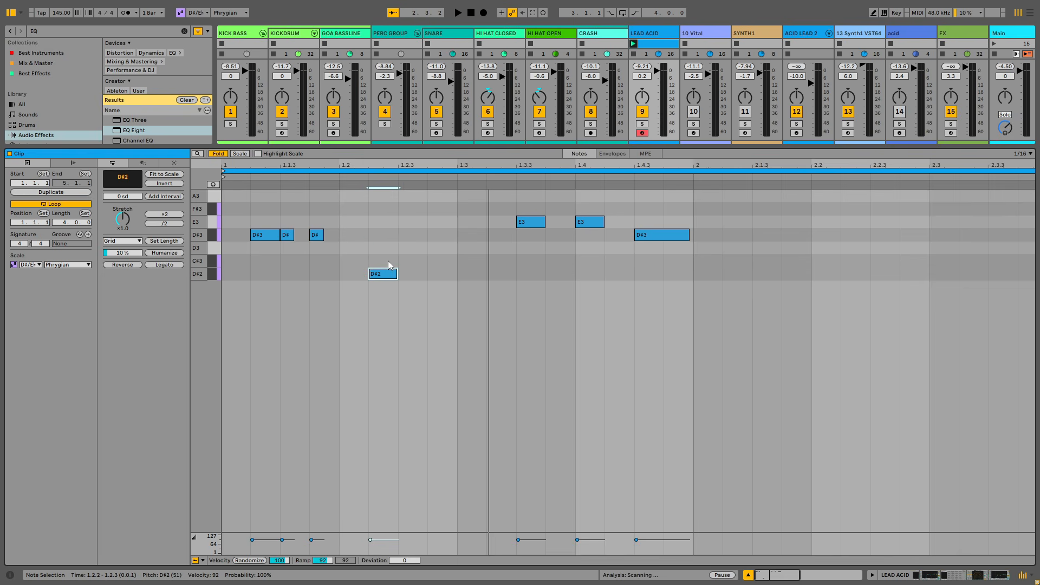
{"action": "key", "text": "space"}
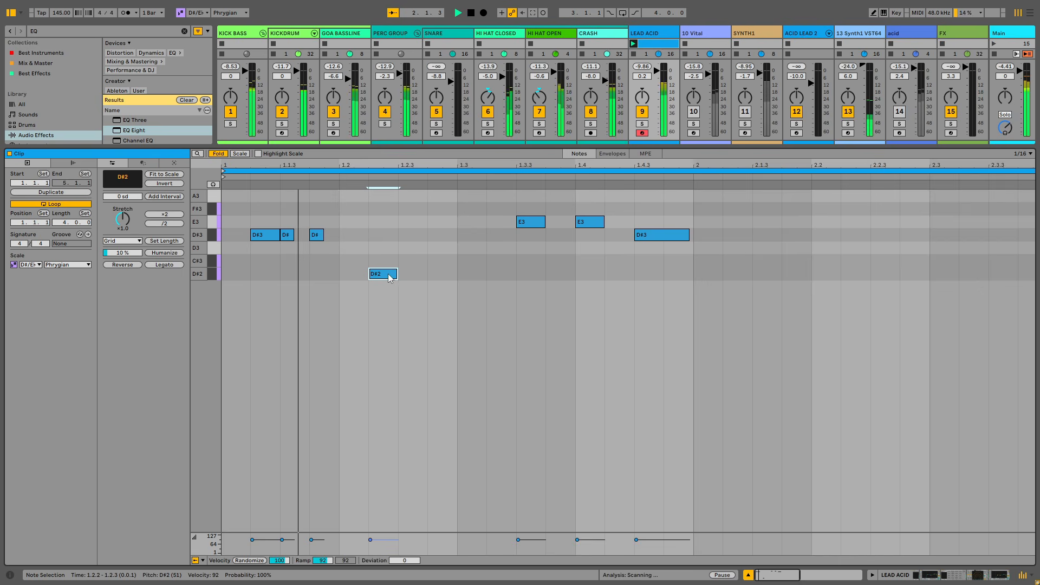
Step: Add a second sixteenth-length D#2 note at 1.2.4, select all notes of the phrase, and play the clip
{"action": "double_click", "coordinate": [444, 273]}
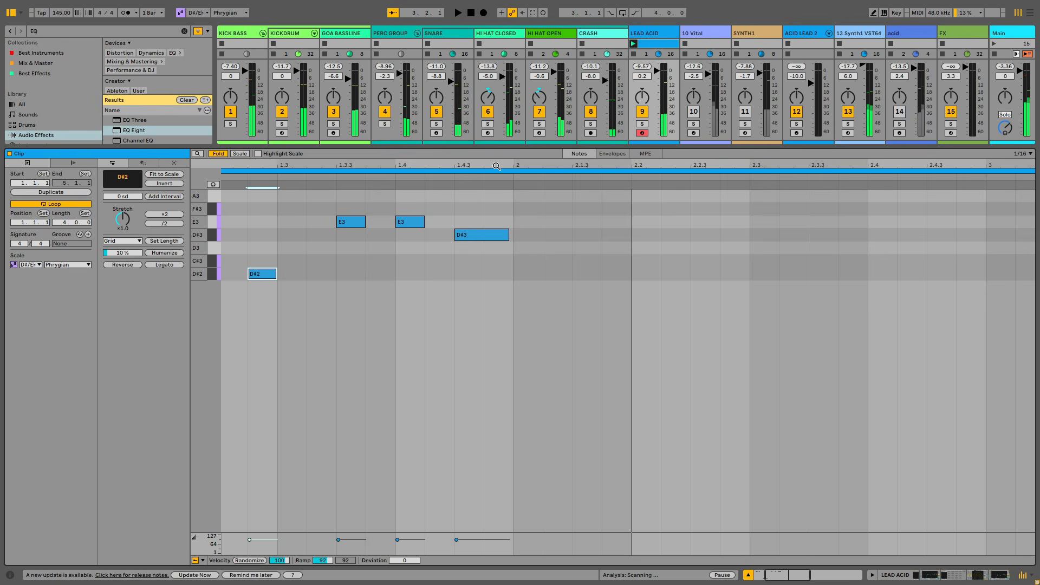
{"action": "scroll", "coordinate": [439, 229], "scroll_direction": "down", "scroll_amount": 4}
{"action": "left_click_drag", "start_coordinate": [378, 242], "coordinate": [207, 304]}
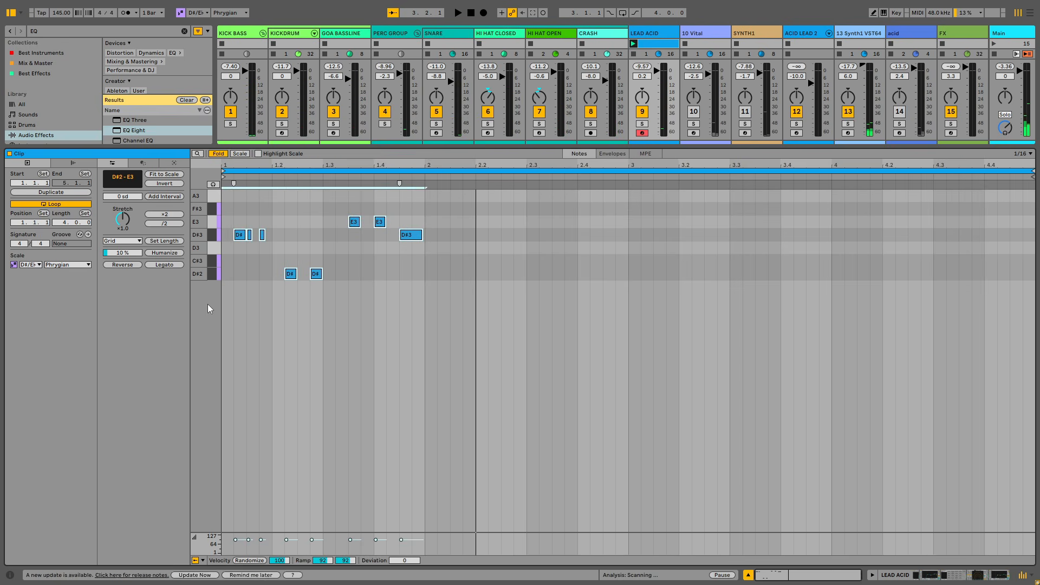
{"action": "key", "text": "space"}
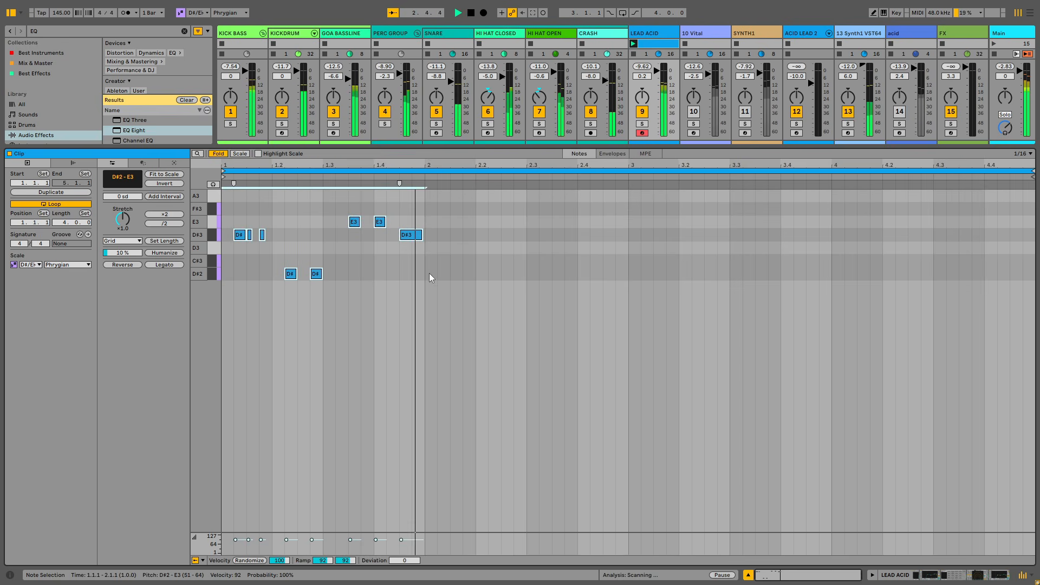
Step: Replay the clip and examine the first-bar phrase, checking the E3 note at 1.3.3
{"action": "left_click", "coordinate": [475, 236]}
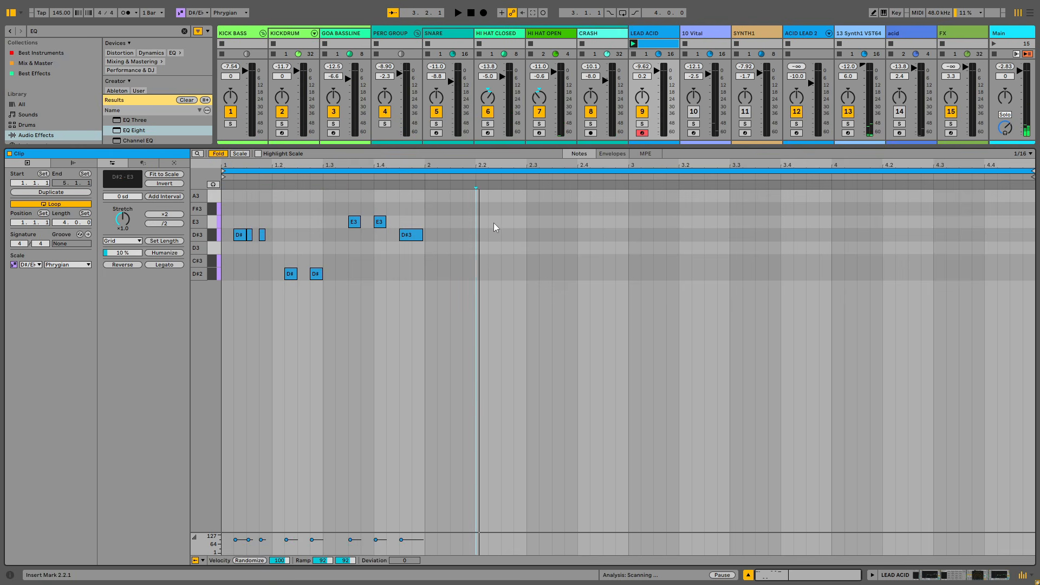
{"action": "key", "text": "space"}
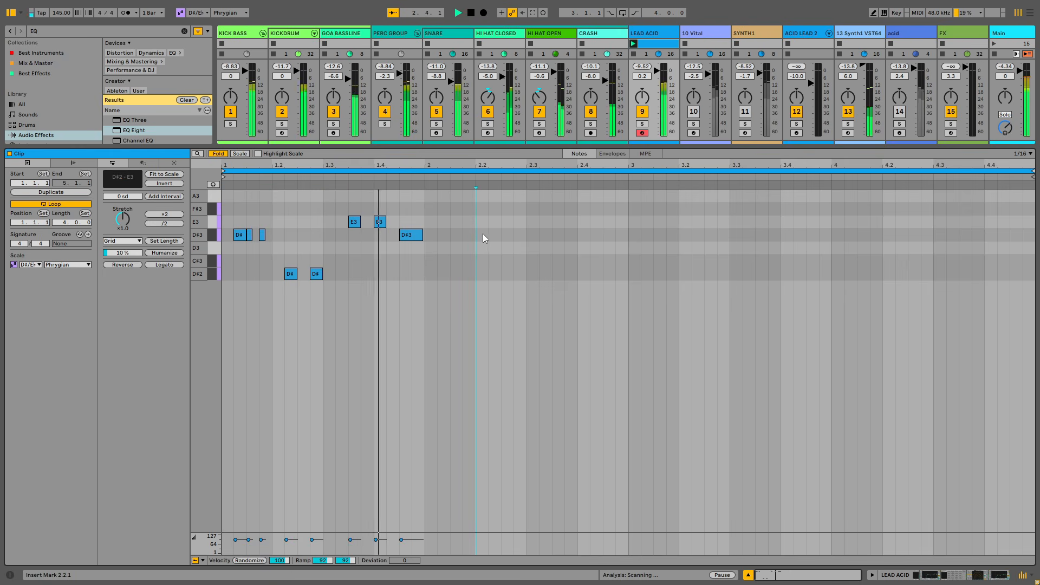
{"action": "key", "text": "space"}
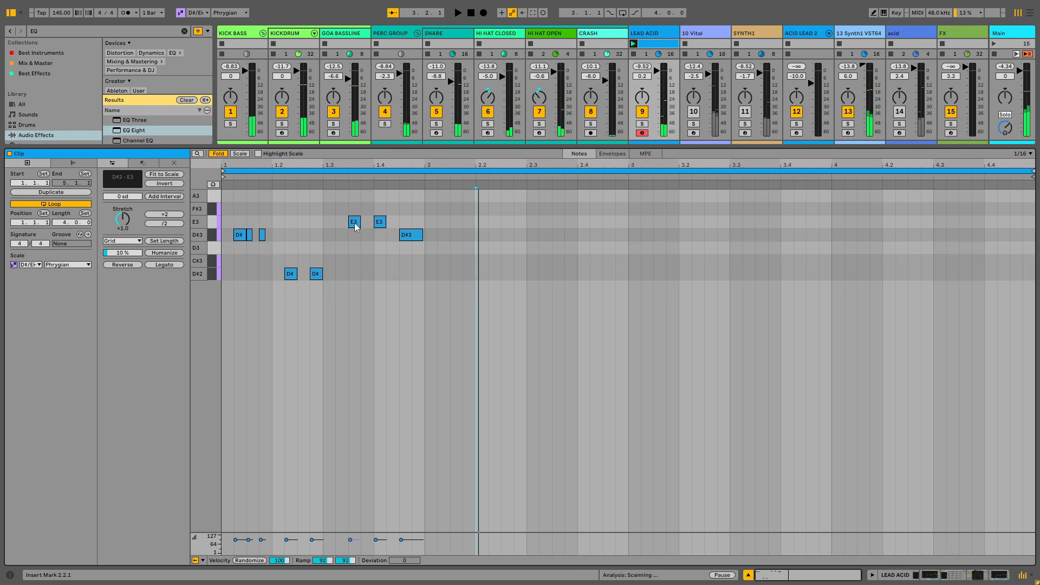
{"action": "left_click", "coordinate": [355, 223]}
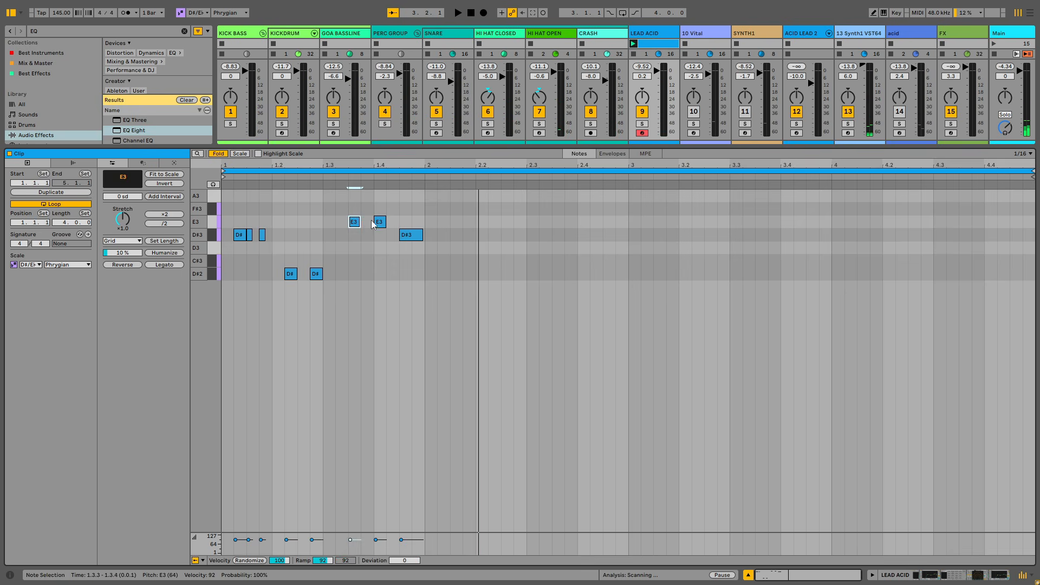
{"action": "key", "text": "space"}
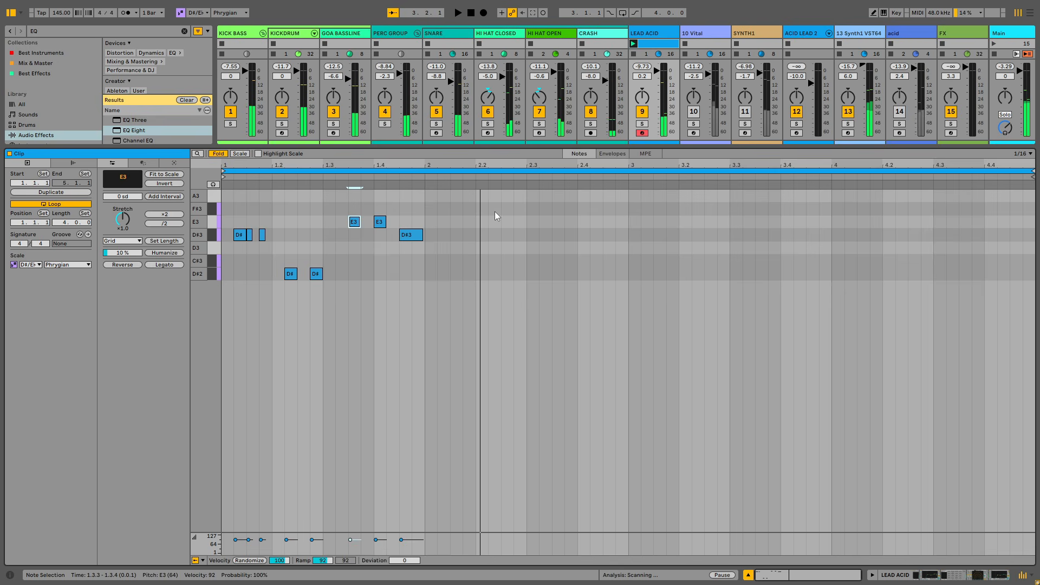
Step: Draw an F#3 note at 2.2.2, extend it to about one and a half sixteenths, and play the clip
{"action": "double_click", "coordinate": [491, 208]}
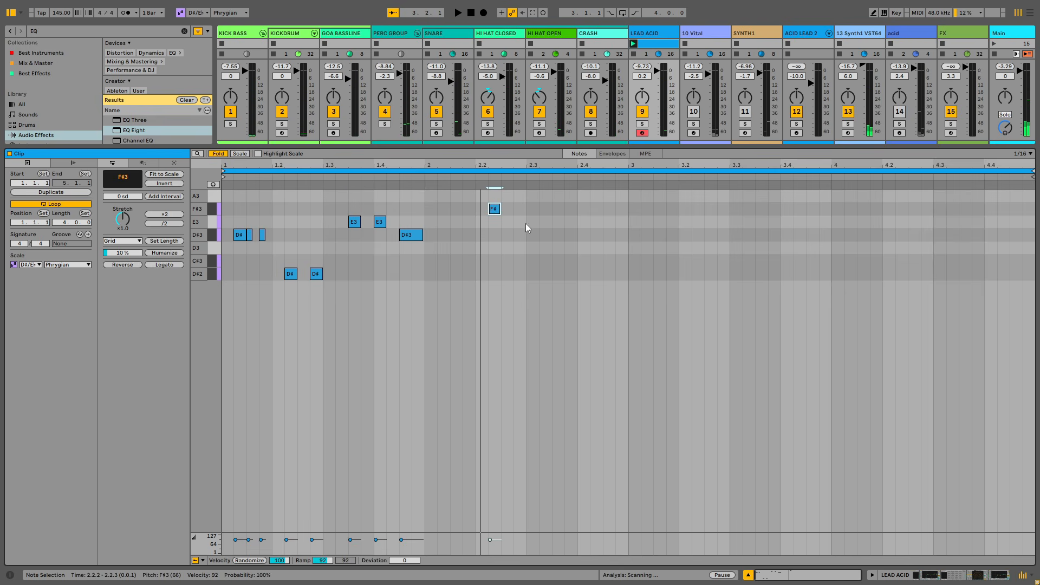
{"action": "key", "text": "space"}
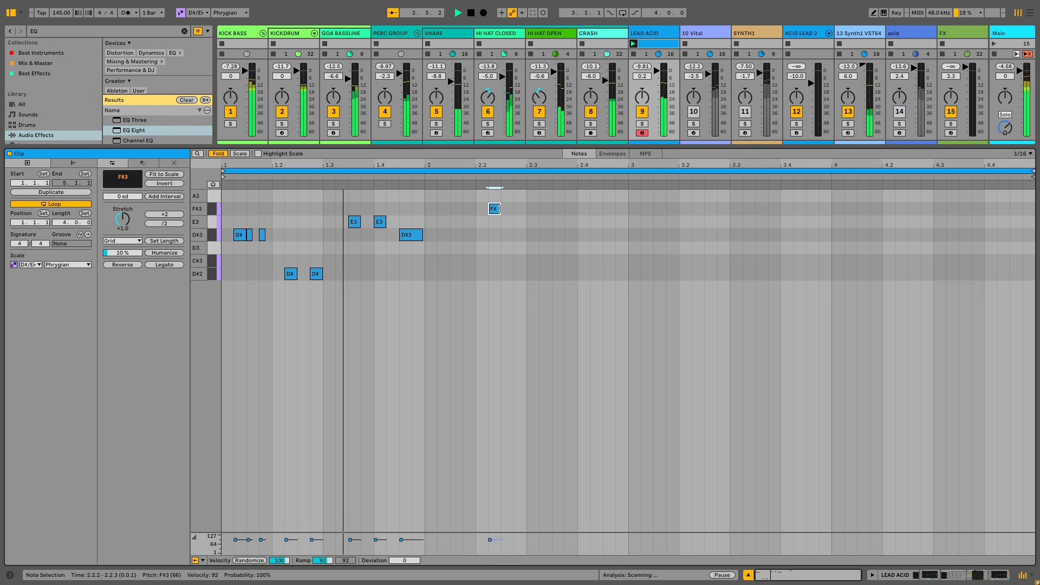
{"action": "left_click_drag", "start_coordinate": [501, 211], "coordinate": [506, 213]}
{"action": "left_click", "coordinate": [539, 224]}
{"action": "key", "text": "space"}
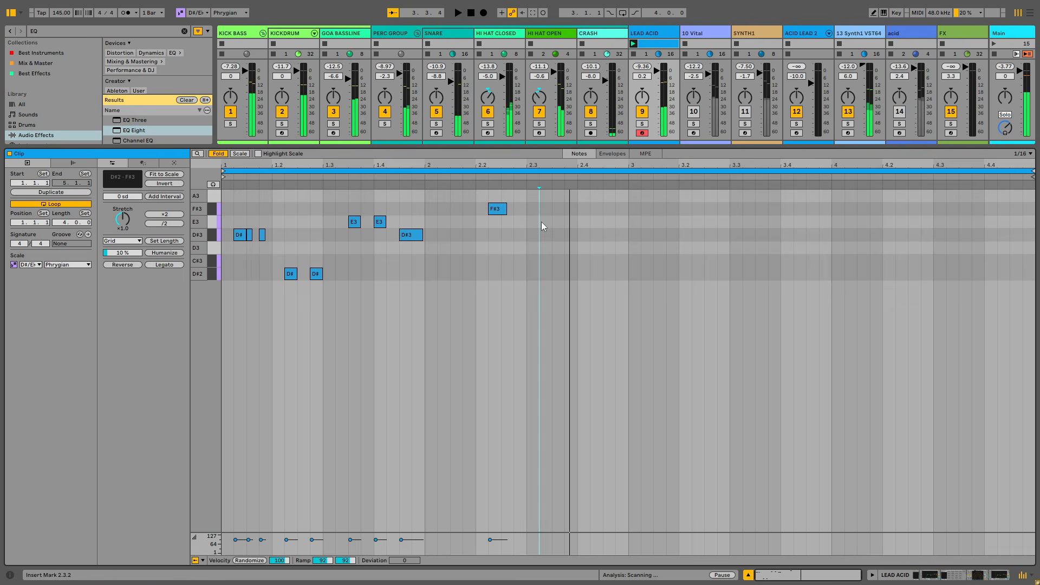
Step: Add an eighth-length E3 note at 2.3.3 and a D#3 note of about one and a half sixteenths at 2.4.2, then play the clip
{"action": "double_click", "coordinate": [544, 223]}
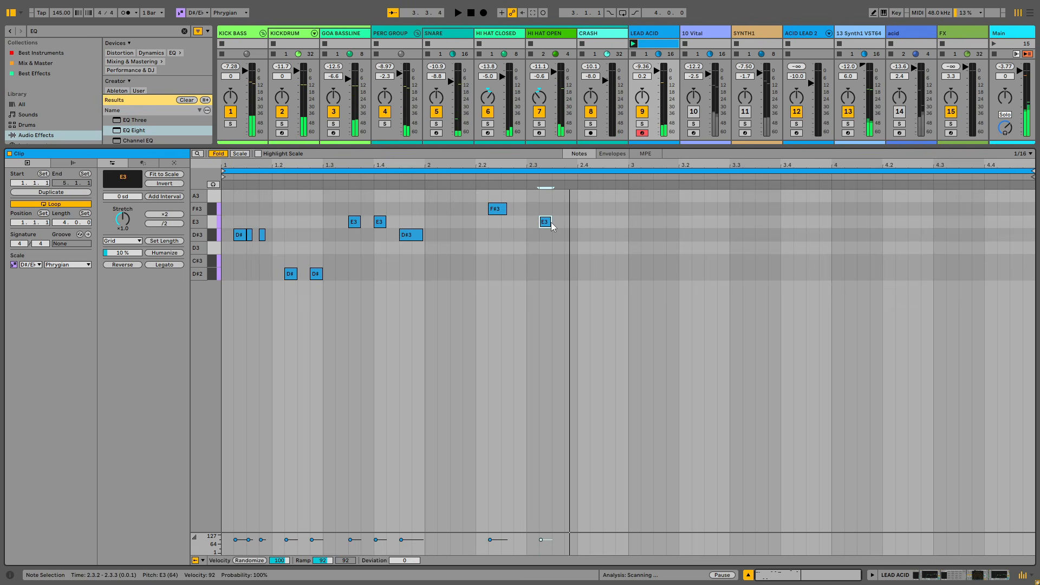
{"action": "double_click", "coordinate": [587, 237]}
{"action": "key", "text": "space"}
{"action": "left_click_drag", "start_coordinate": [590, 239], "coordinate": [602, 252]}
{"action": "left_click_drag", "start_coordinate": [558, 225], "coordinate": [597, 239]}
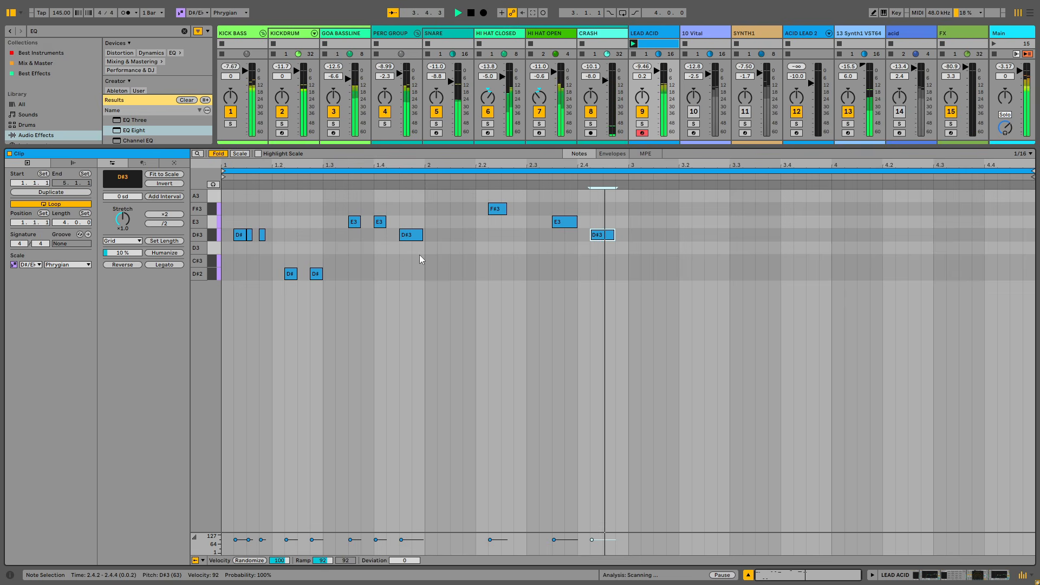
{"action": "left_click_drag", "start_coordinate": [614, 237], "coordinate": [611, 234]}
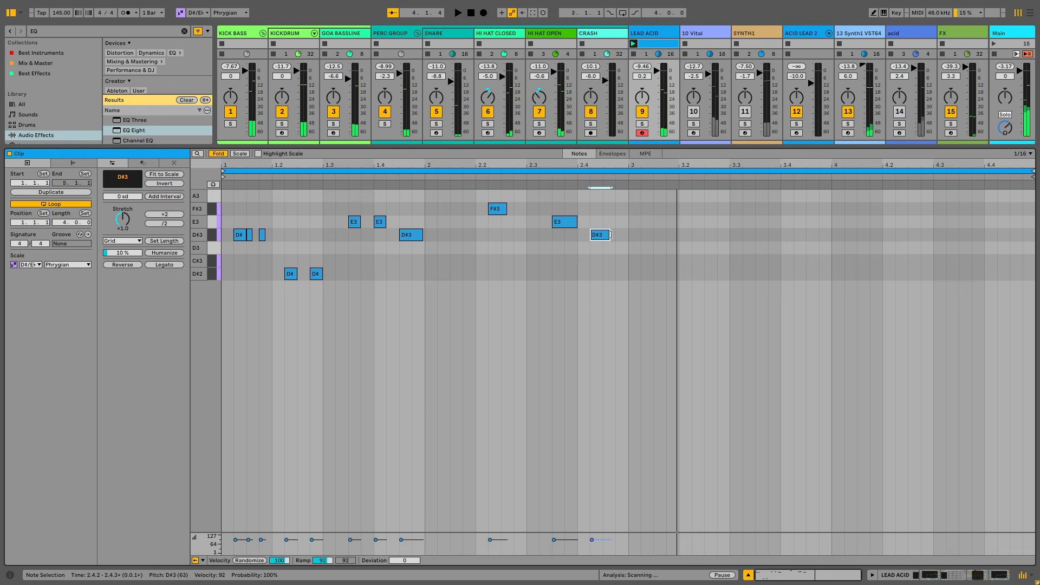
{"action": "key", "text": "space"}
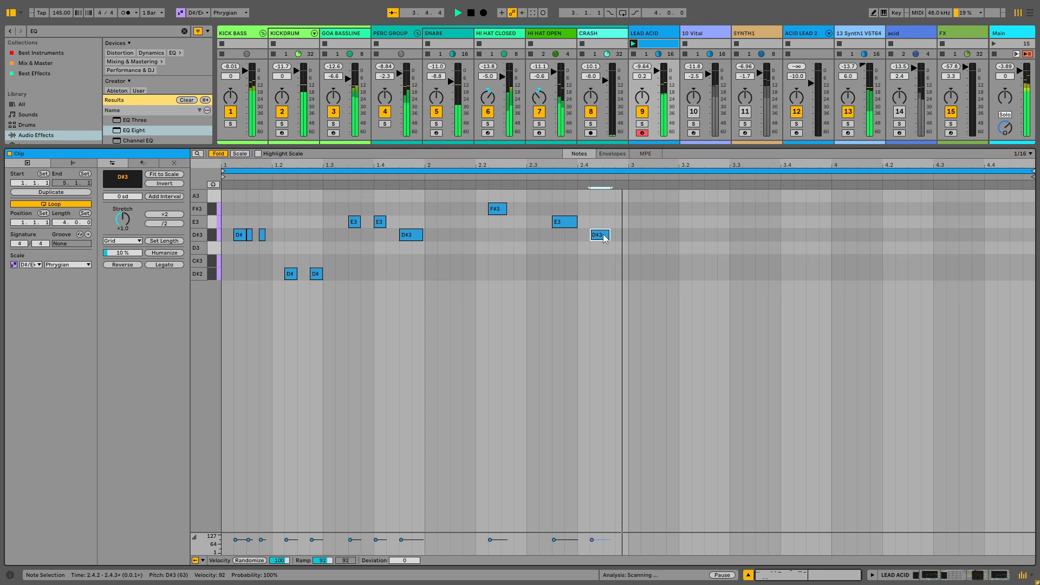
Step: Move the last D#3 note of the acid phrase to 2.4.3 with an eighth-note length
{"action": "left_click_drag", "start_coordinate": [606, 238], "coordinate": [606, 239]}
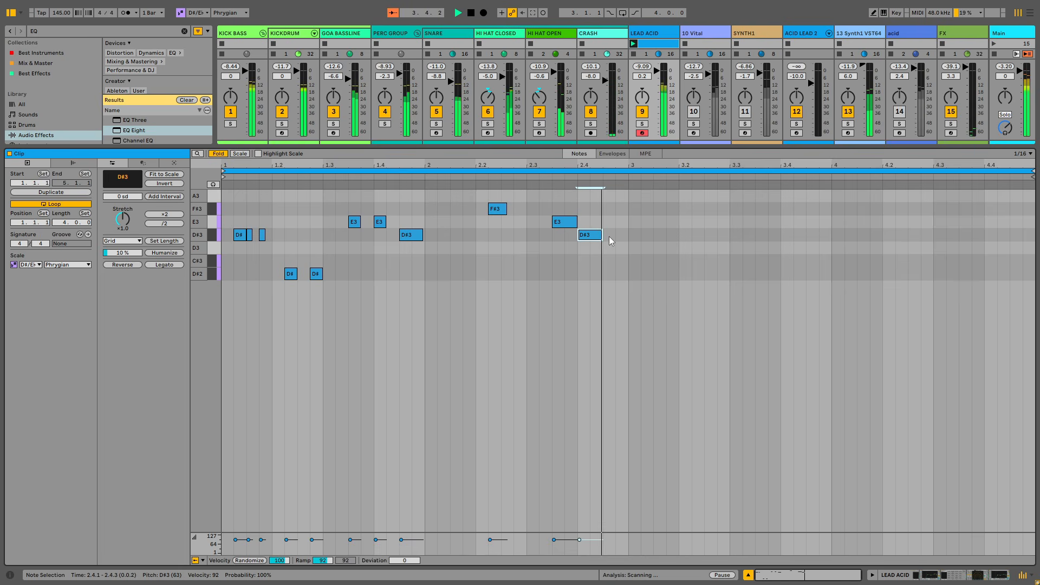
{"action": "left_click_drag", "start_coordinate": [606, 235], "coordinate": [626, 241]}
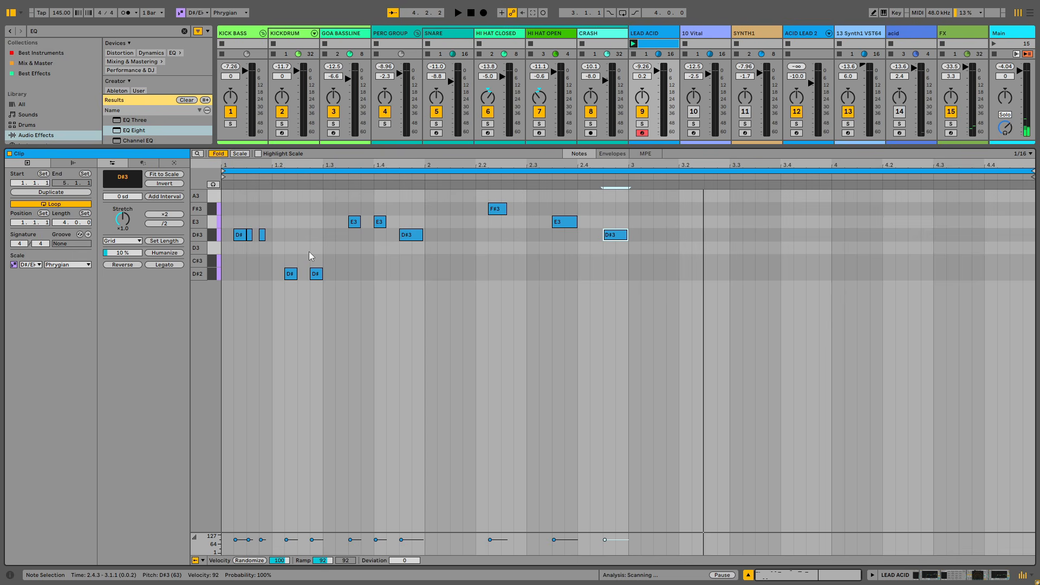
Step: Compare the written two-bar acid phrase with the empty third and fourth bars of the clip
{"action": "left_click_drag", "start_coordinate": [637, 274], "coordinate": [1029, 176]}
{"action": "left_click", "coordinate": [827, 209]}
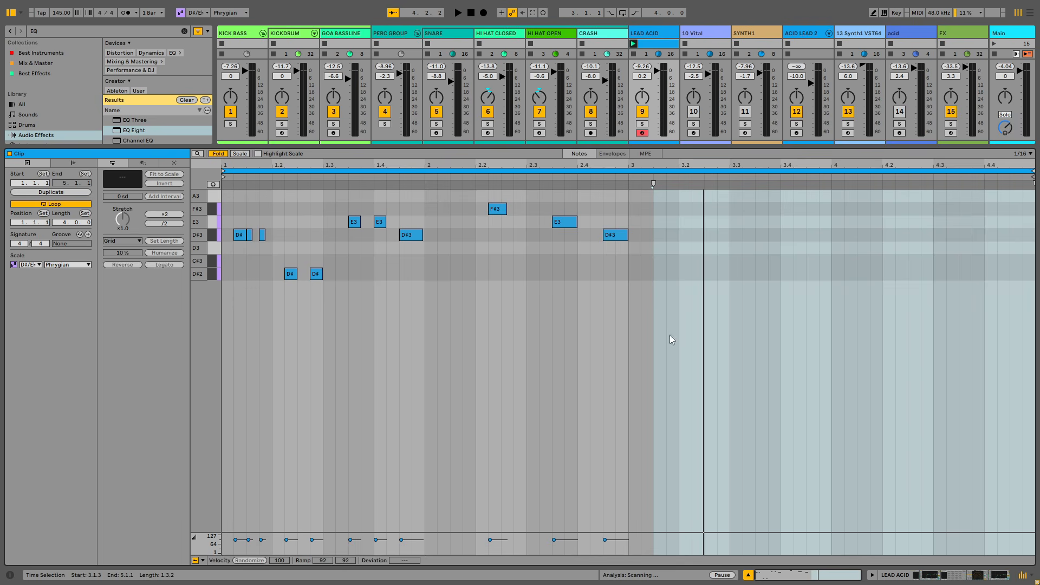
{"action": "left_click", "coordinate": [666, 252]}
{"action": "left_click_drag", "start_coordinate": [638, 274], "coordinate": [919, 191]}
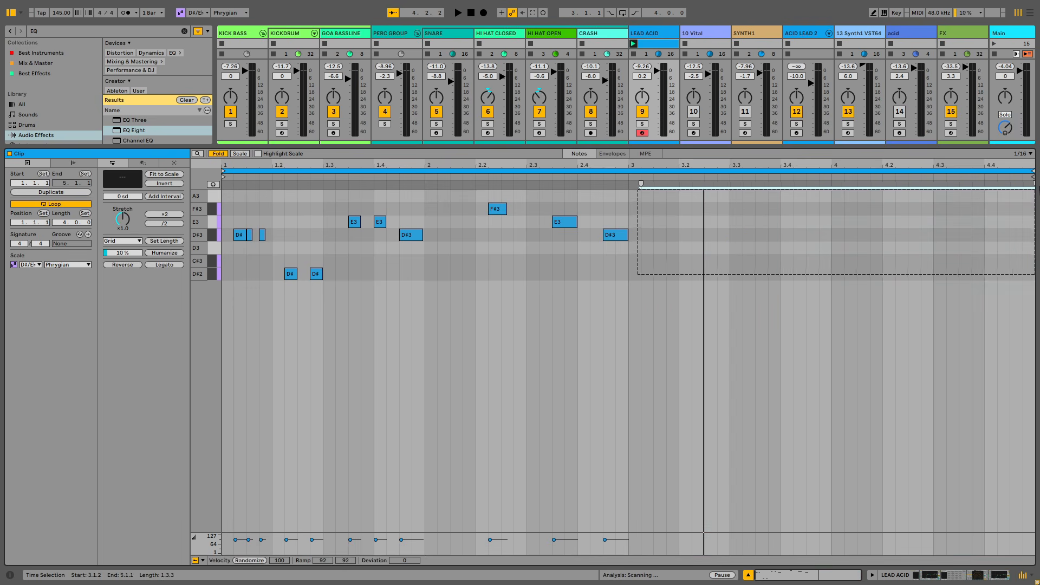
{"action": "left_click_drag", "start_coordinate": [1034, 189], "coordinate": [1034, 189]}
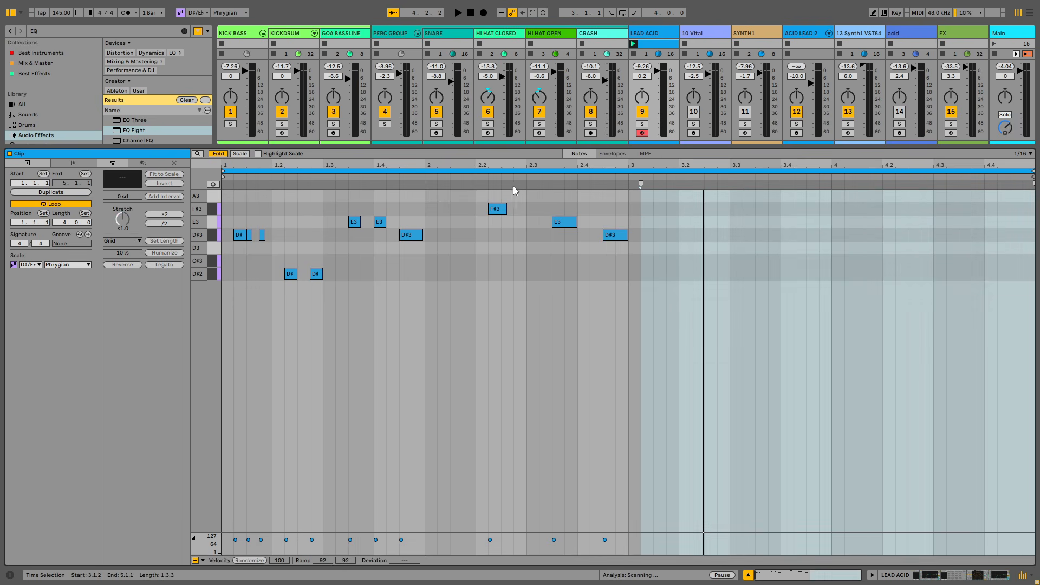
{"action": "left_click_drag", "start_coordinate": [626, 190], "coordinate": [230, 299]}
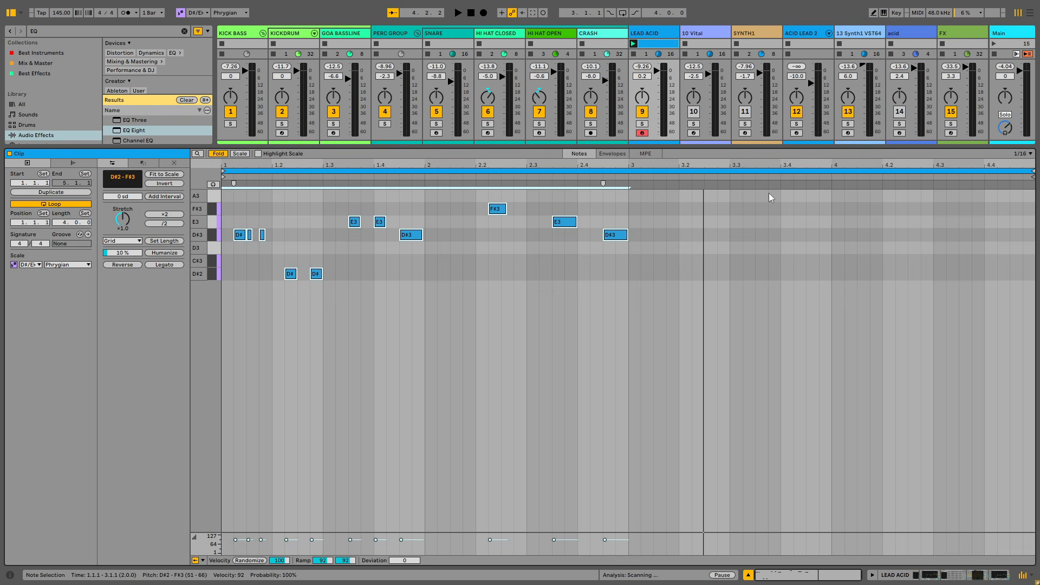
{"action": "left_click", "coordinate": [662, 221]}
{"action": "left_click_drag", "start_coordinate": [662, 221], "coordinate": [1034, 296]}
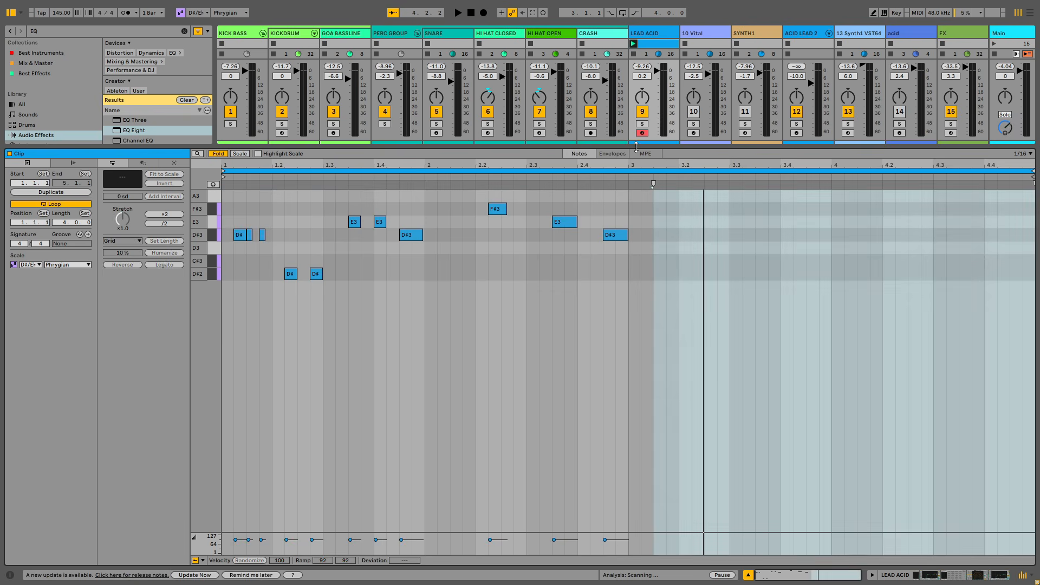
Step: Open the 10 Vital track's clip in scene 1 and delete all its notes in bars 1 and 2
{"action": "double_click", "coordinate": [685, 148]}
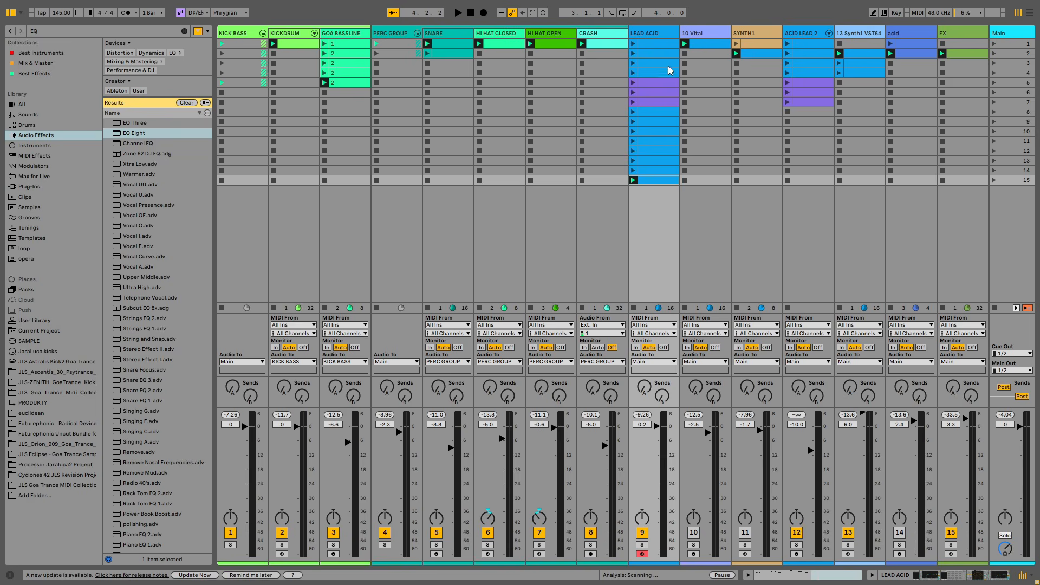
{"action": "left_click", "coordinate": [699, 44]}
{"action": "double_click", "coordinate": [703, 47]}
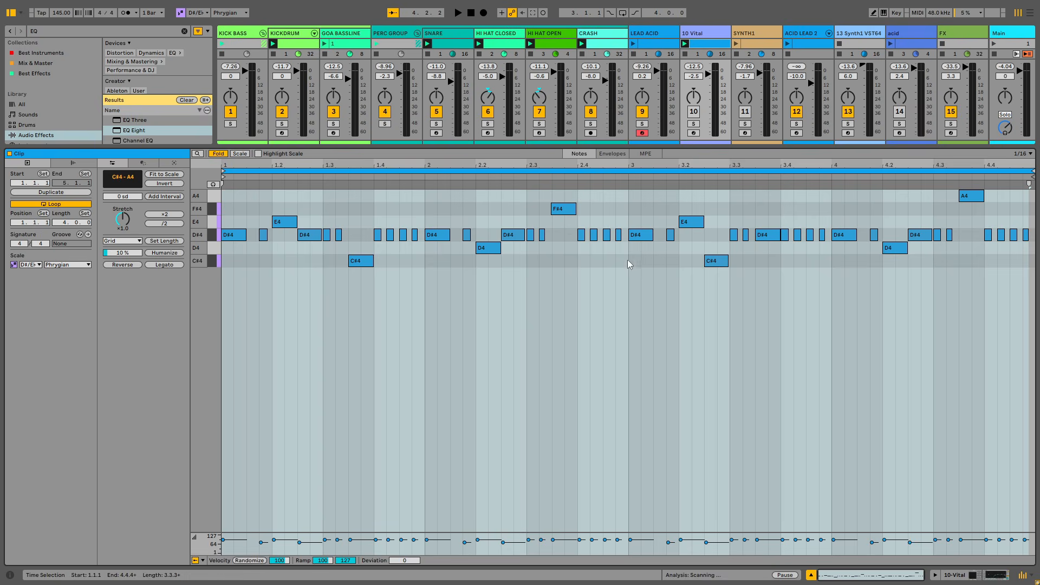
{"action": "left_click_drag", "start_coordinate": [628, 259], "coordinate": [223, 187]}
{"action": "key", "text": "Delete"}
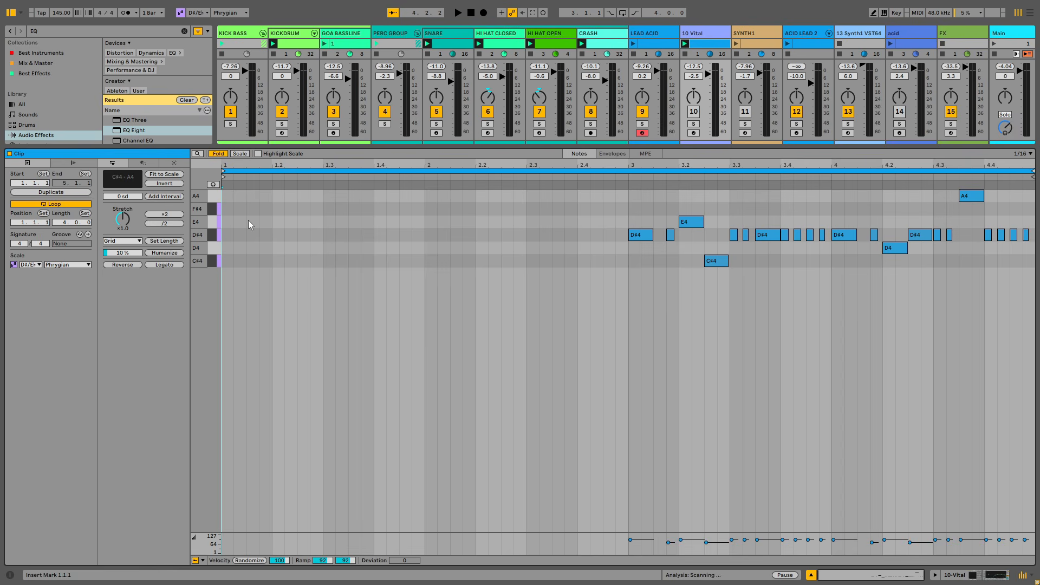
{"action": "left_click_drag", "start_coordinate": [622, 191], "coordinate": [526, 274]}
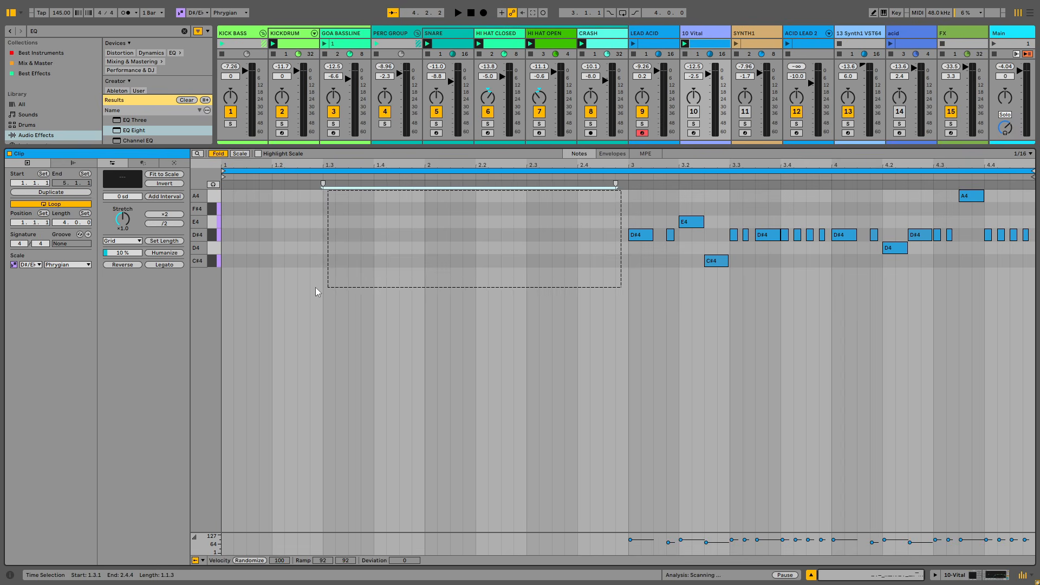
{"action": "left_click_drag", "start_coordinate": [315, 291], "coordinate": [217, 261]}
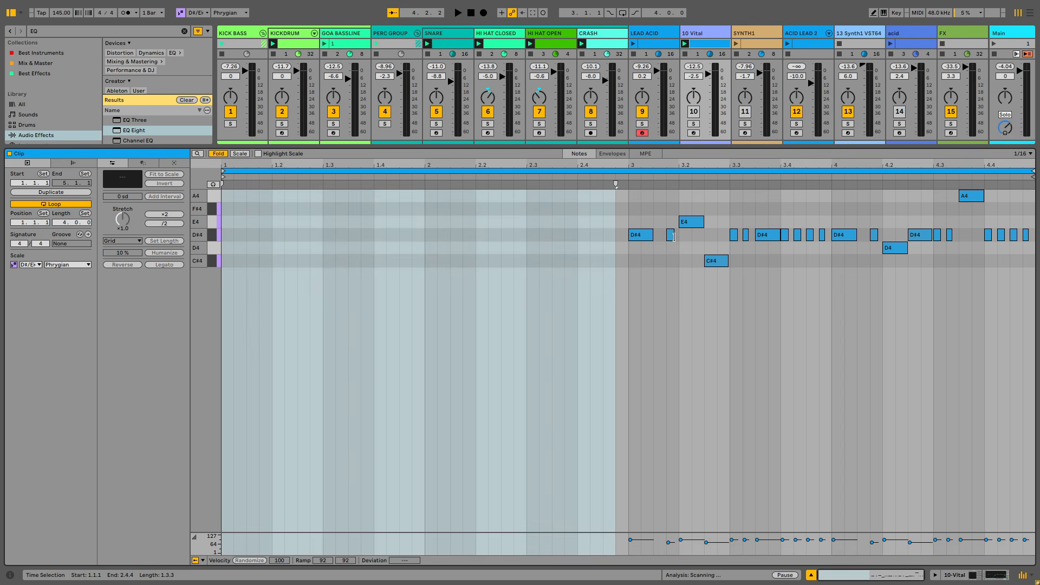
{"action": "left_click_drag", "start_coordinate": [642, 187], "coordinate": [1039, 324]}
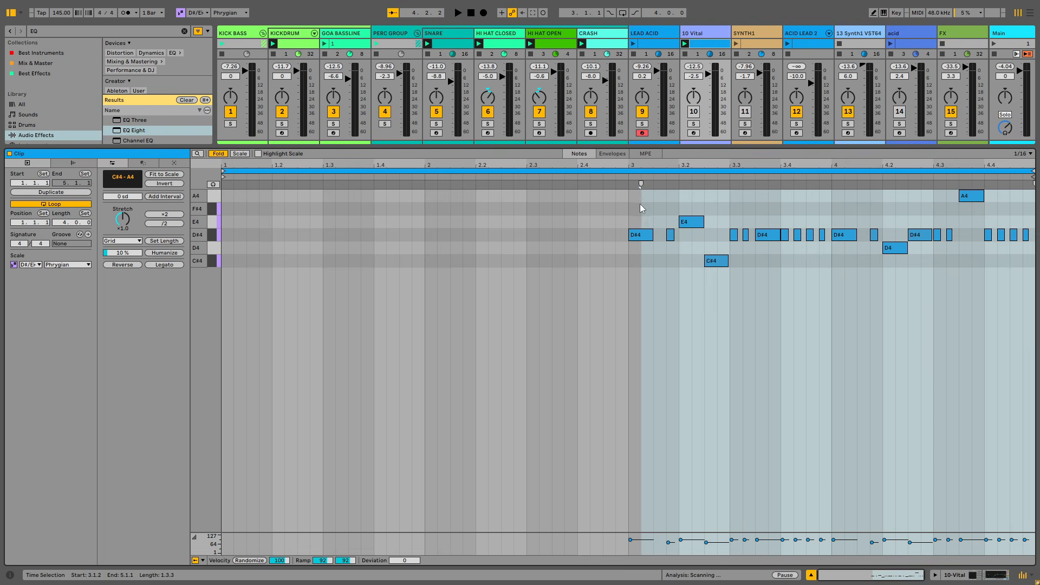
{"action": "left_click", "coordinate": [641, 204]}
Step: Activate the 10 Vital track, reopen the LEAD ACID clip in scene 15, and select its whole phrase
{"action": "key", "text": "ctrl+alt+l"}
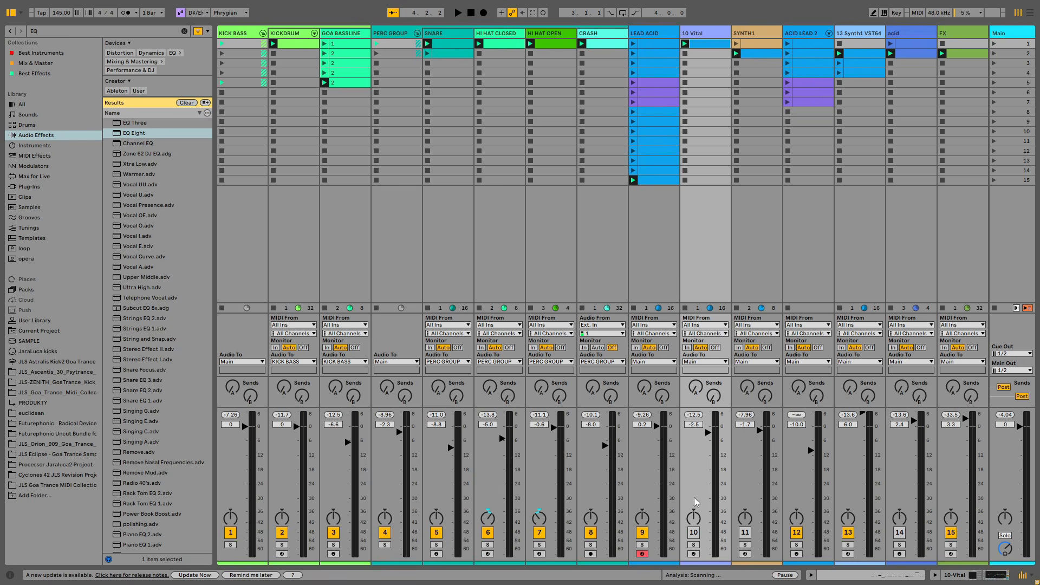
{"action": "double_click", "coordinate": [652, 181]}
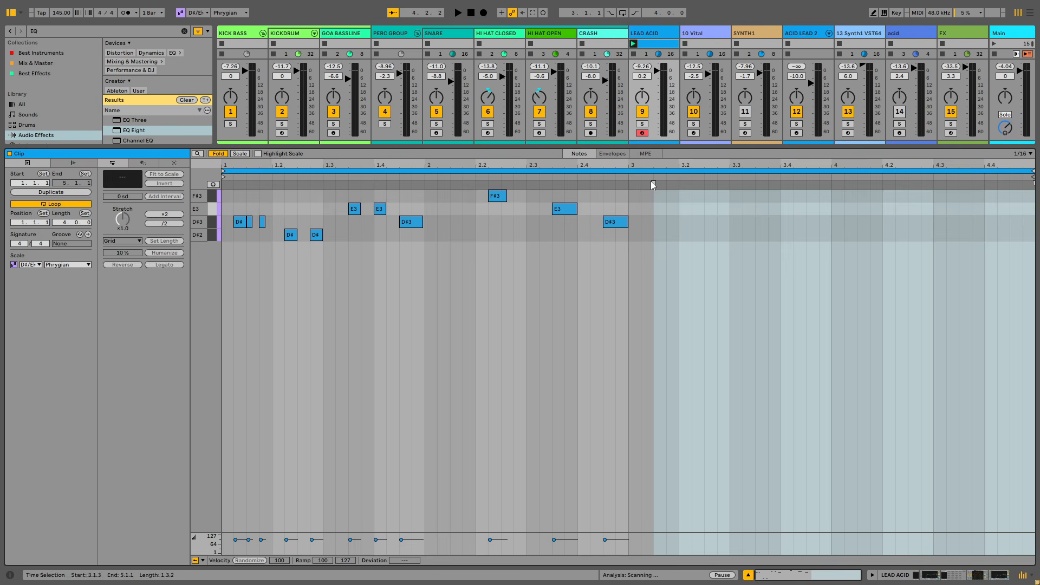
{"action": "left_click_drag", "start_coordinate": [616, 193], "coordinate": [174, 271]}
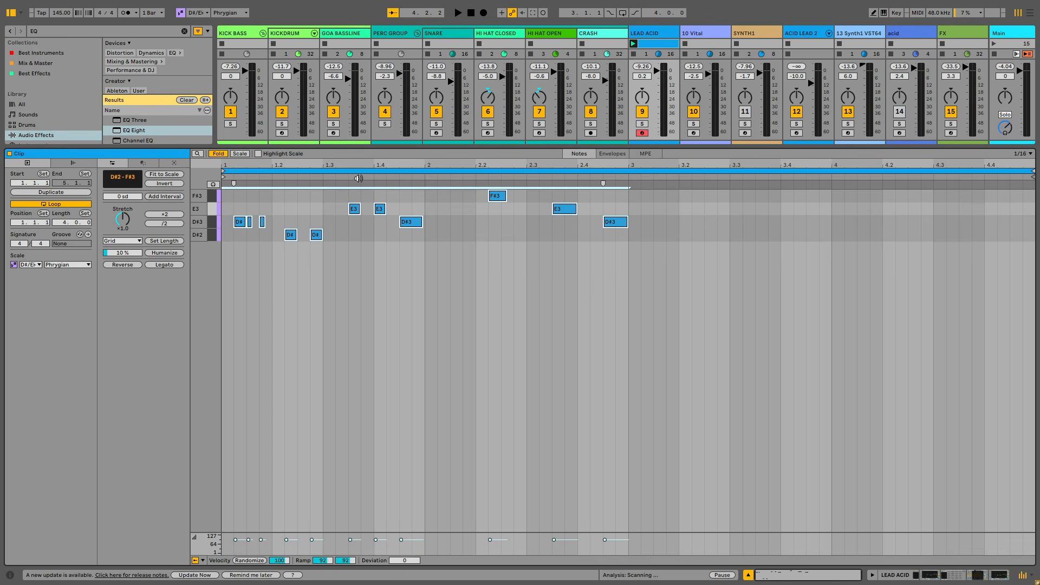
Step: During playback, set the 10 Vital volume to -2.8 dB and the LEAD ACID volume to 1.3 dB, and reopen the acid clip
{"action": "double_click", "coordinate": [686, 33]}
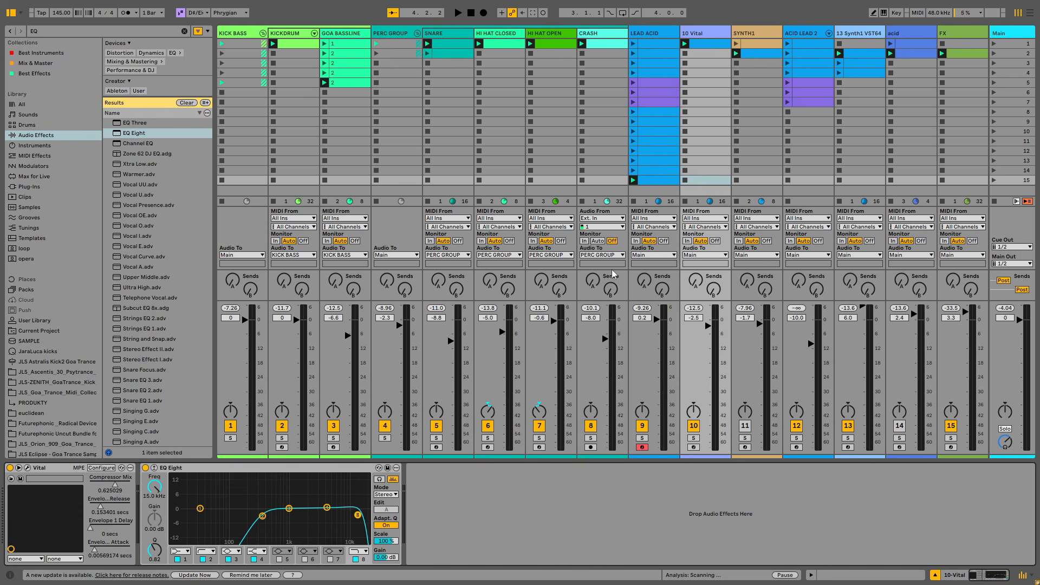
{"action": "key", "text": "space"}
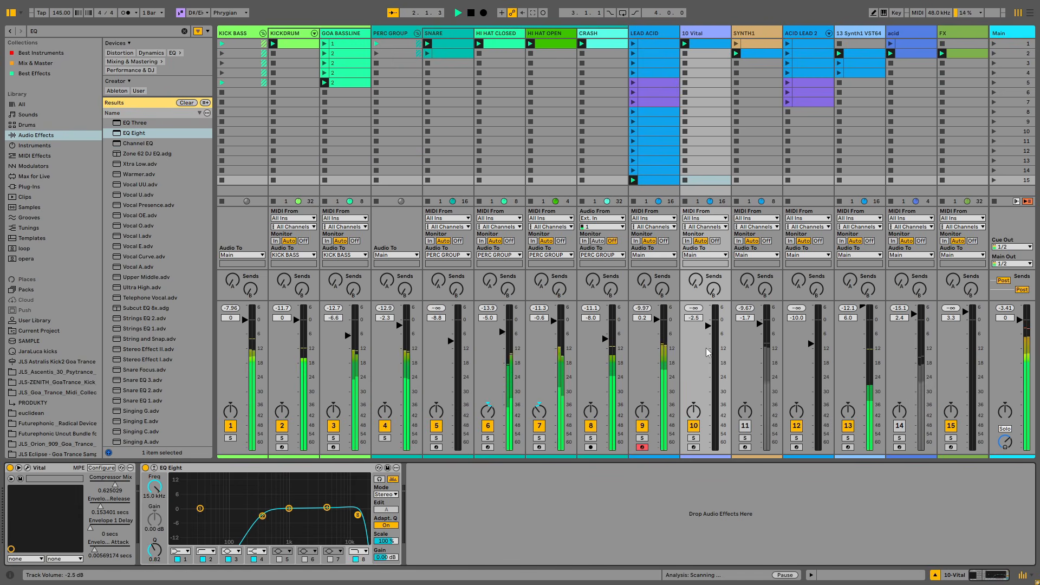
{"action": "left_click_drag", "start_coordinate": [710, 331], "coordinate": [709, 329]}
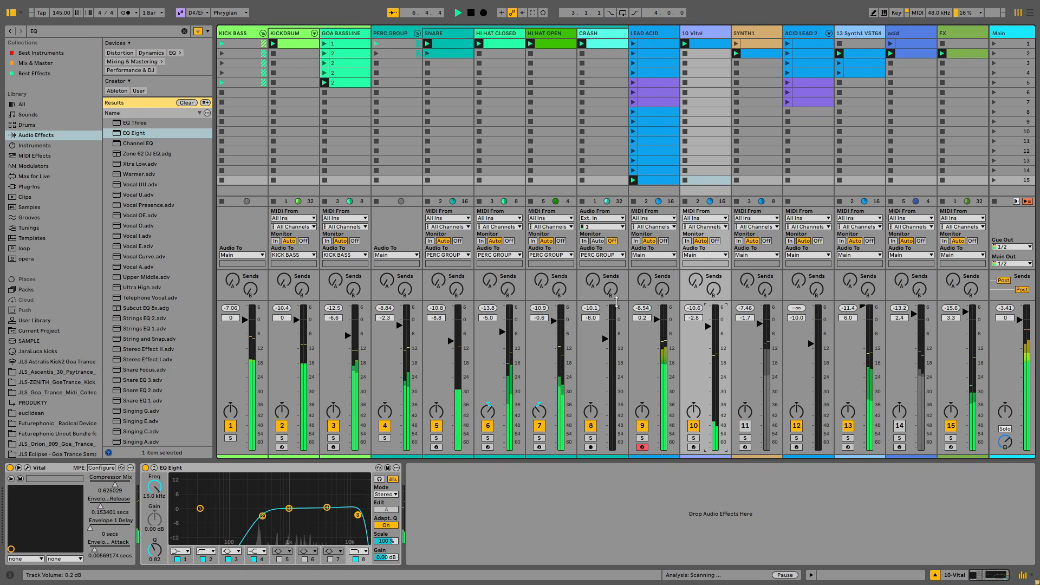
{"action": "left_click_drag", "start_coordinate": [643, 318], "coordinate": [643, 311]}
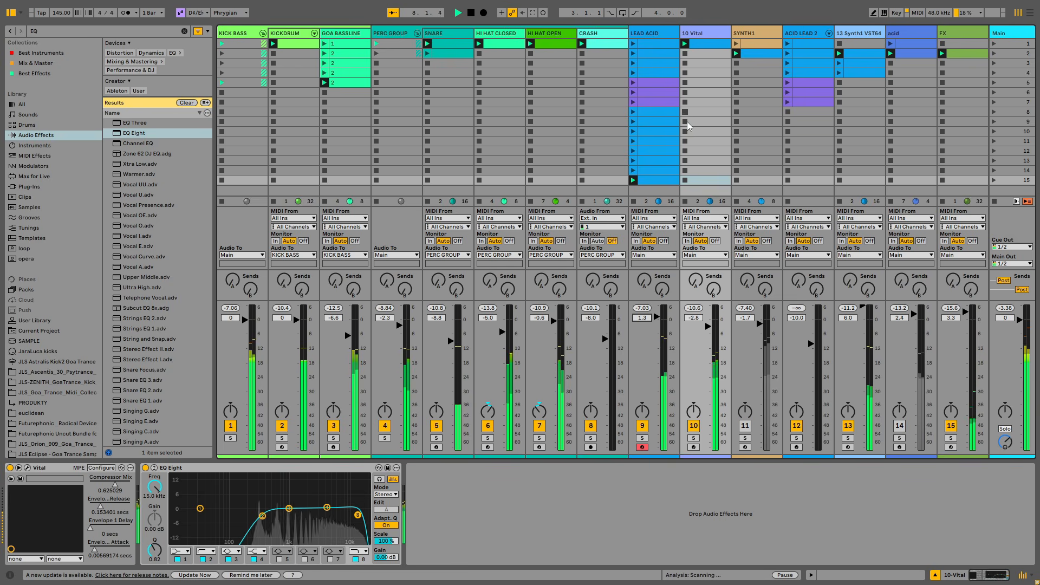
{"action": "double_click", "coordinate": [663, 182]}
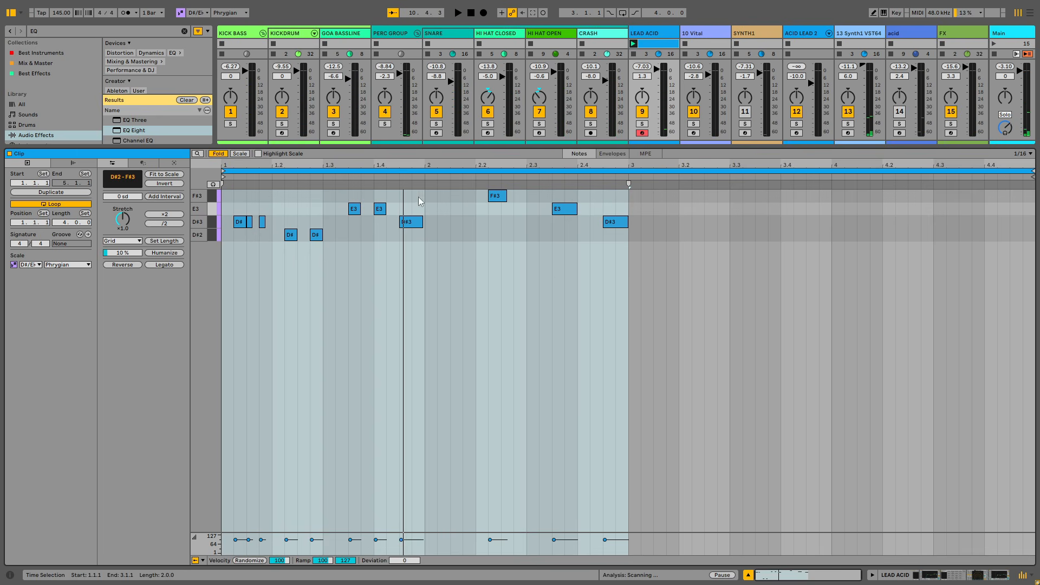
Step: Try shifting all first-bar notes one sixteenth earlier, play the clip, and shift them back
{"action": "left_click_drag", "start_coordinate": [418, 196], "coordinate": [237, 257]}
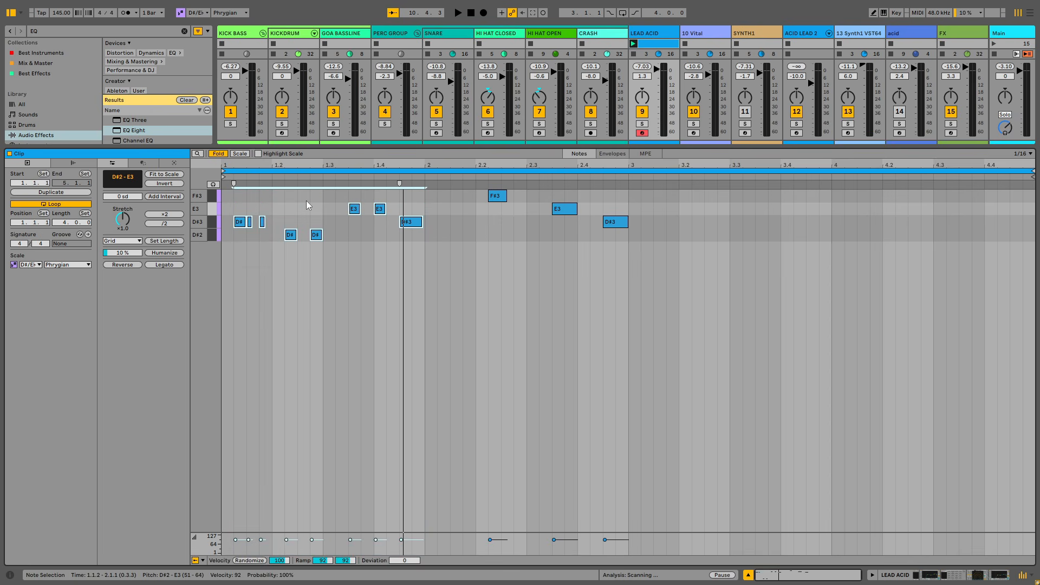
{"action": "key", "text": "Left"}
{"action": "key", "text": "space"}
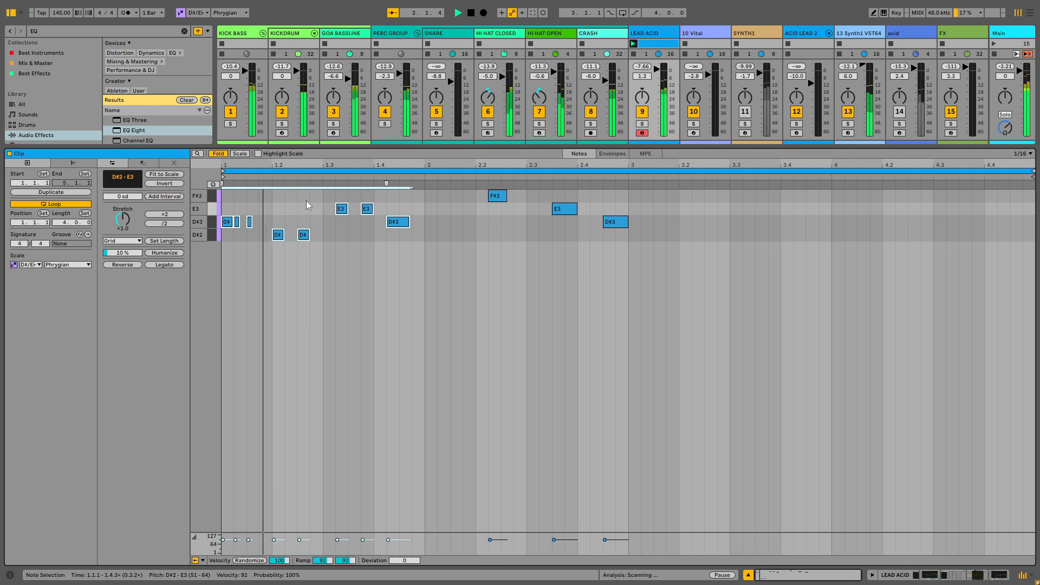
{"action": "key", "text": "Right"}
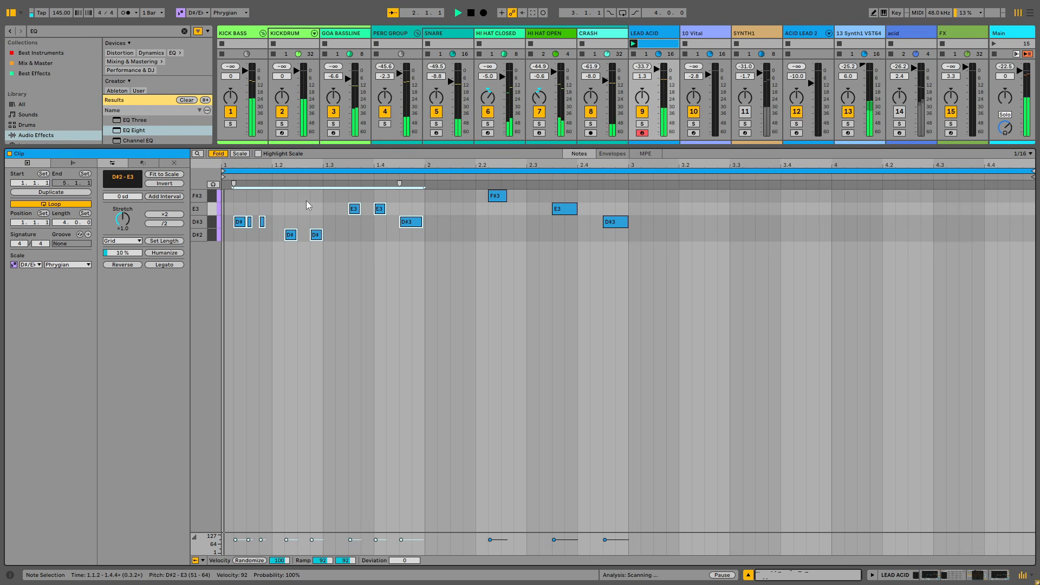
Step: Shift the first three D#3 notes and the two D#2 notes of bar 1 one sixteenth earlier, auditioning the clip
{"action": "left_click_drag", "start_coordinate": [294, 204], "coordinate": [231, 226]}
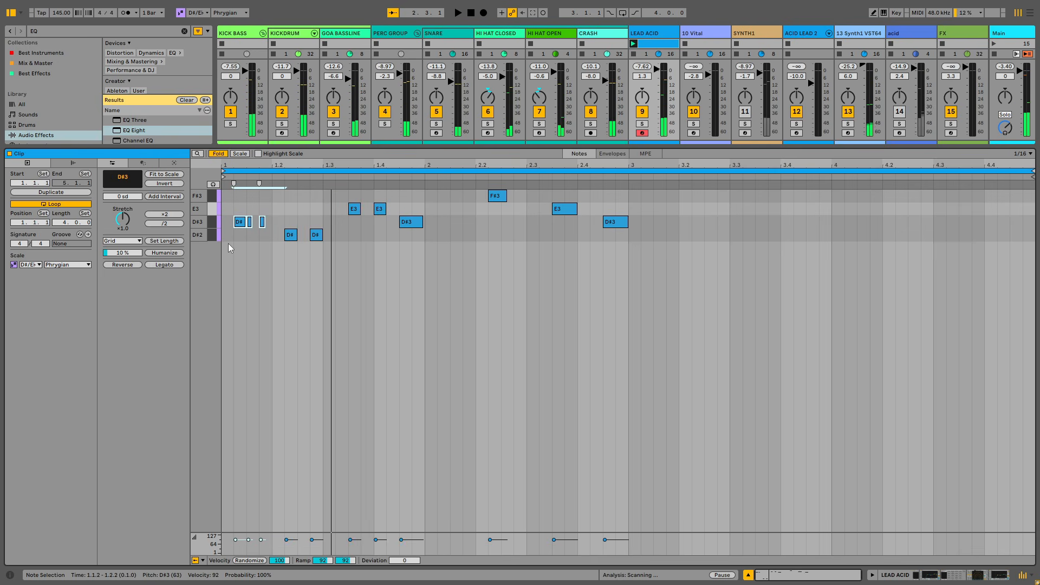
{"action": "key", "text": "Left"}
{"action": "key", "text": "space"}
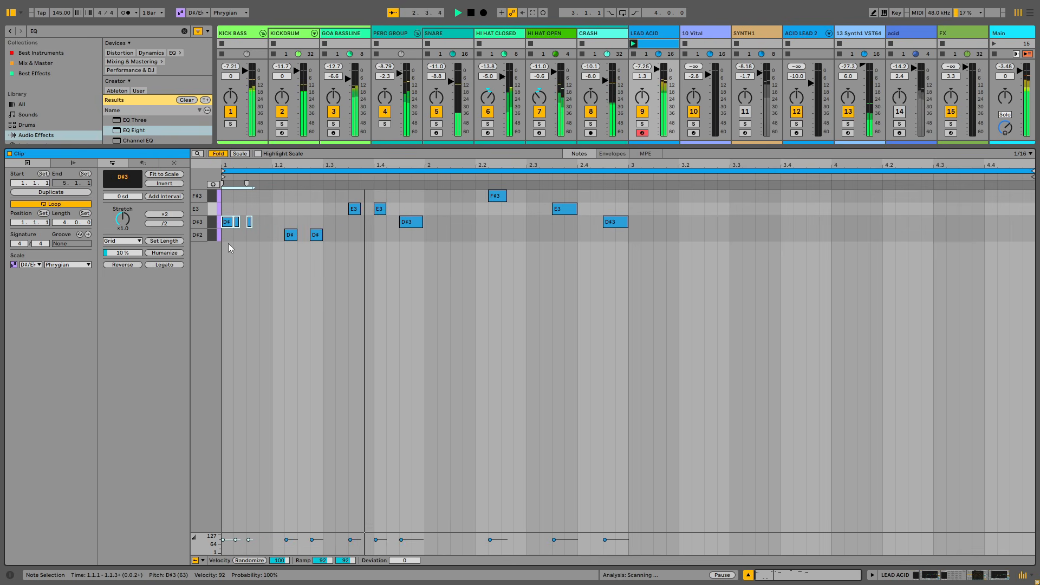
{"action": "key", "text": "space"}
{"action": "left_click_drag", "start_coordinate": [343, 236], "coordinate": [277, 241]}
{"action": "key", "text": "Left"}
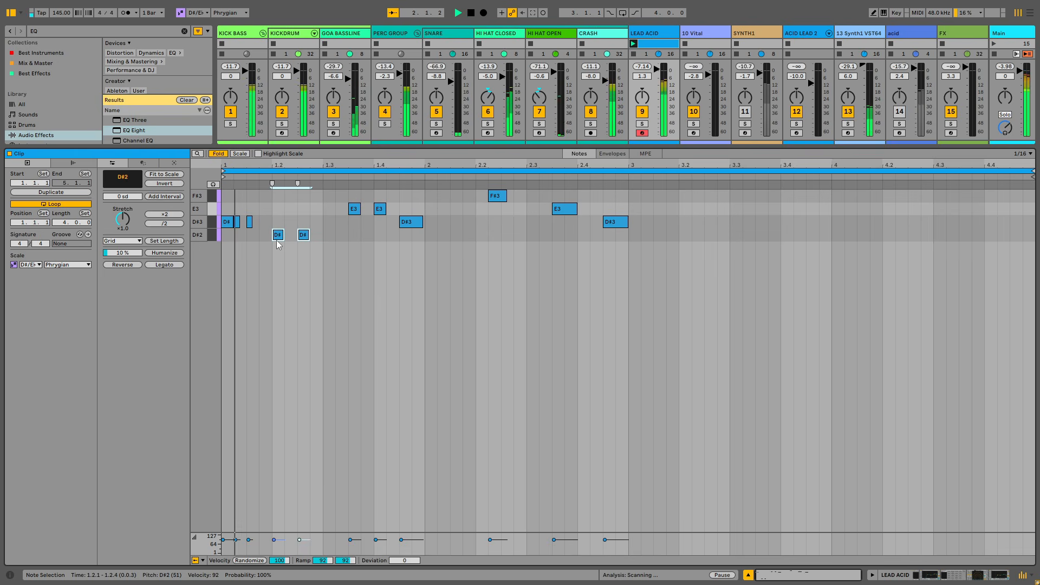
Step: Move the F#3 note to 2.2.1, add a sixteenth-length D#3 note at 1.1.4, and play the clip
{"action": "key", "text": "space"}
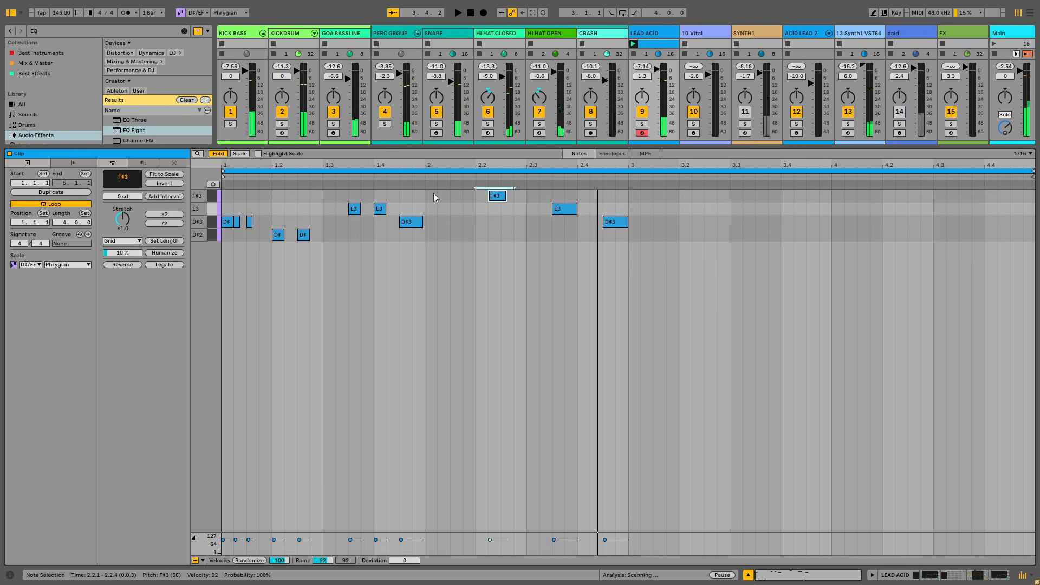
{"action": "key", "text": "Left"}
{"action": "key", "text": "space"}
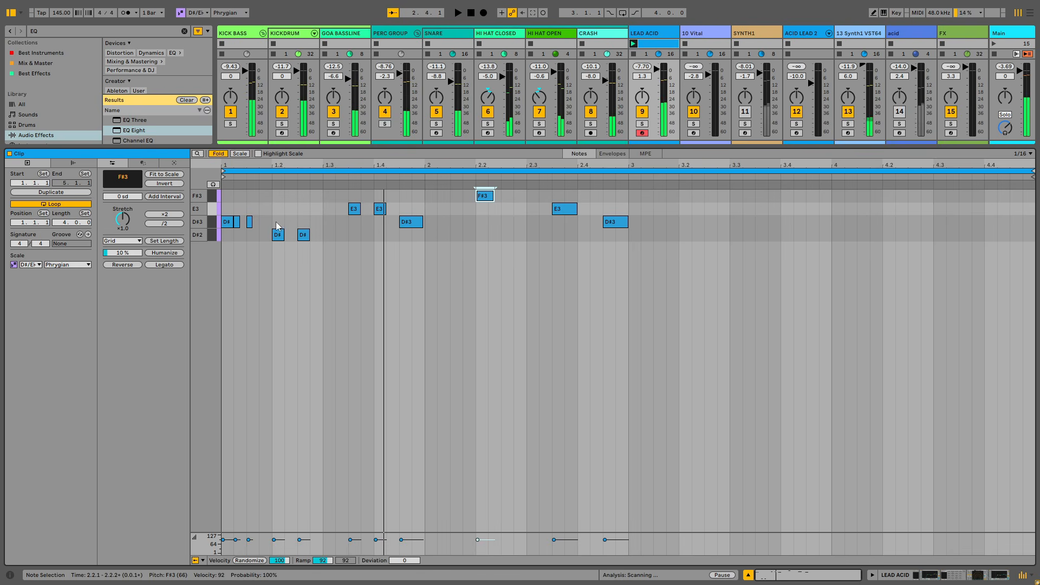
{"action": "double_click", "coordinate": [266, 222]}
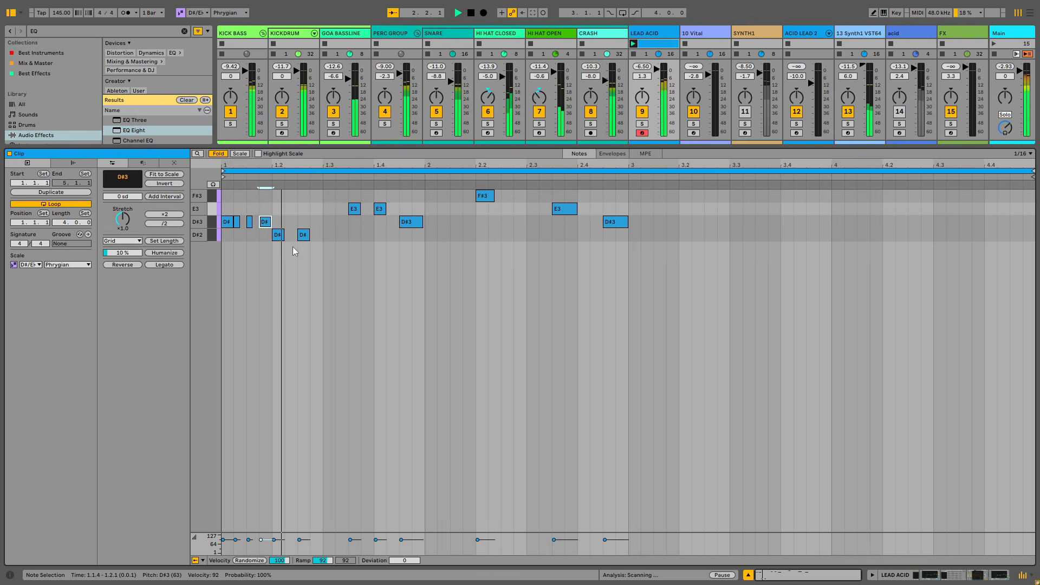
Step: Lengthen the D#2 note at 1.2.3 and the F#3 note at 2.2.1 to three sixteenths, and the D#3 note at 1.4.3 to an eighth
{"action": "left_click_drag", "start_coordinate": [308, 235], "coordinate": [344, 249]}
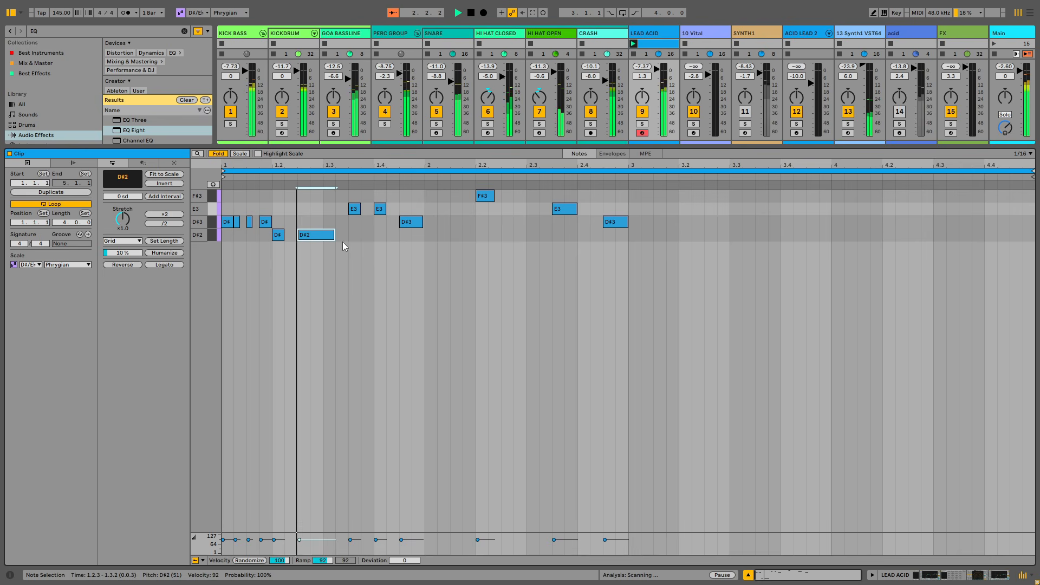
{"action": "left_click_drag", "start_coordinate": [421, 234], "coordinate": [429, 229]}
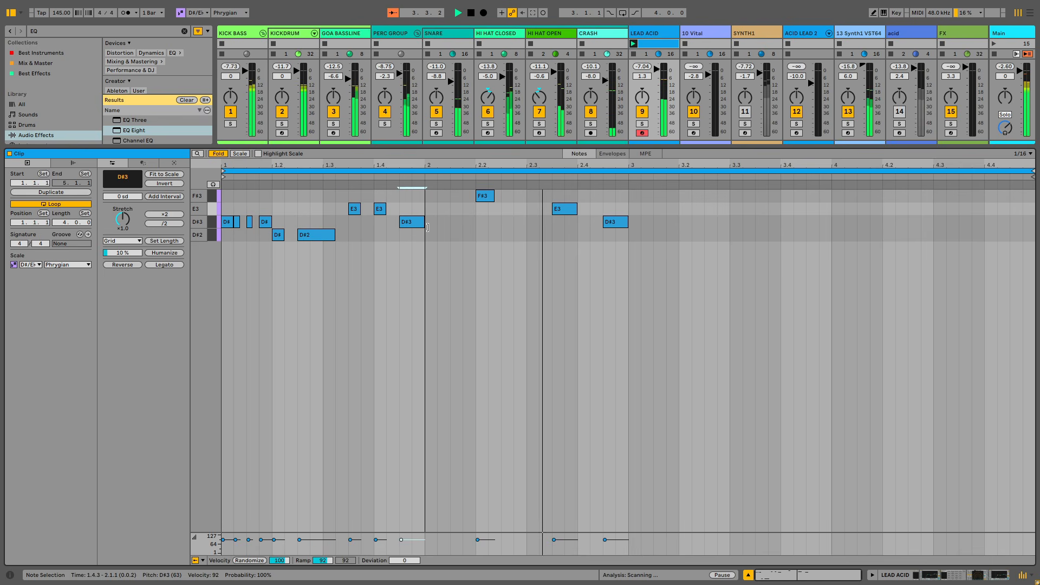
{"action": "left_click", "coordinate": [492, 197]}
{"action": "left_click_drag", "start_coordinate": [493, 197], "coordinate": [513, 197]}
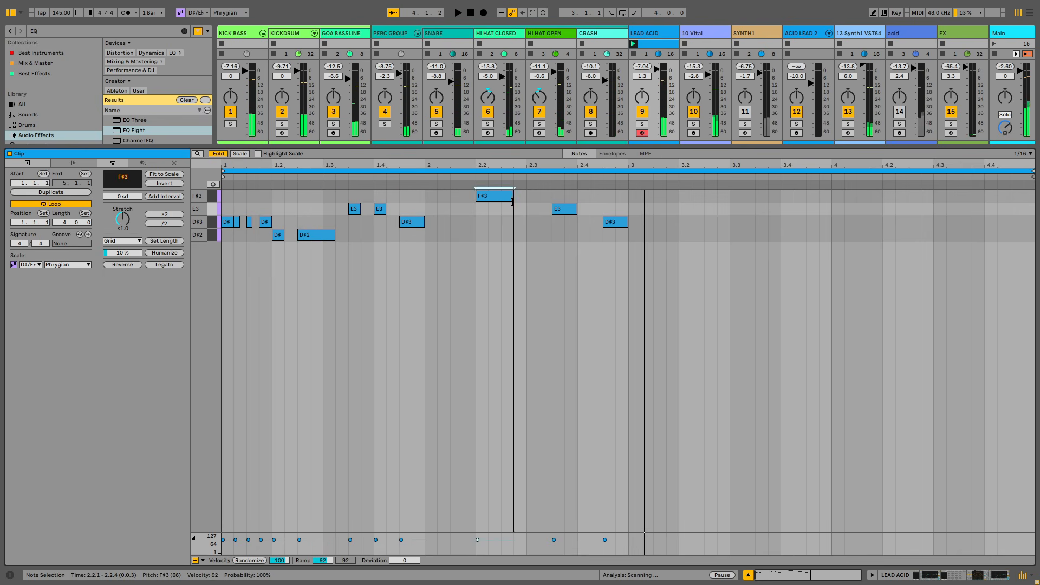
Step: Play the clip, lengthen the E3 note at 2.3.3 to three sixteenths, and try extending the last D#3 note, undoing that extension
{"action": "key", "text": "space"}
{"action": "left_click_drag", "start_coordinate": [576, 208], "coordinate": [639, 222]}
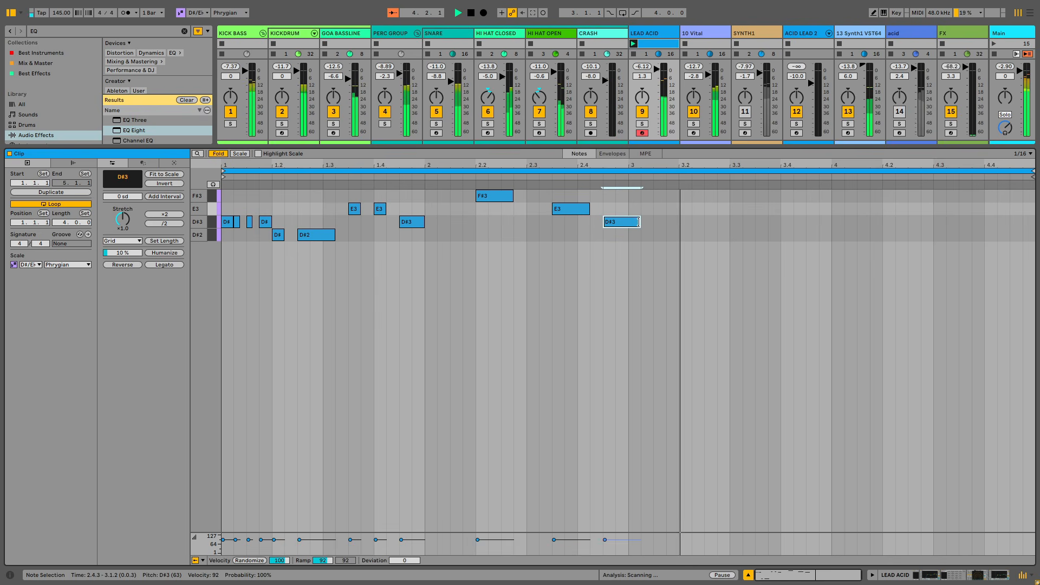
{"action": "key", "text": "ctrl+z"}
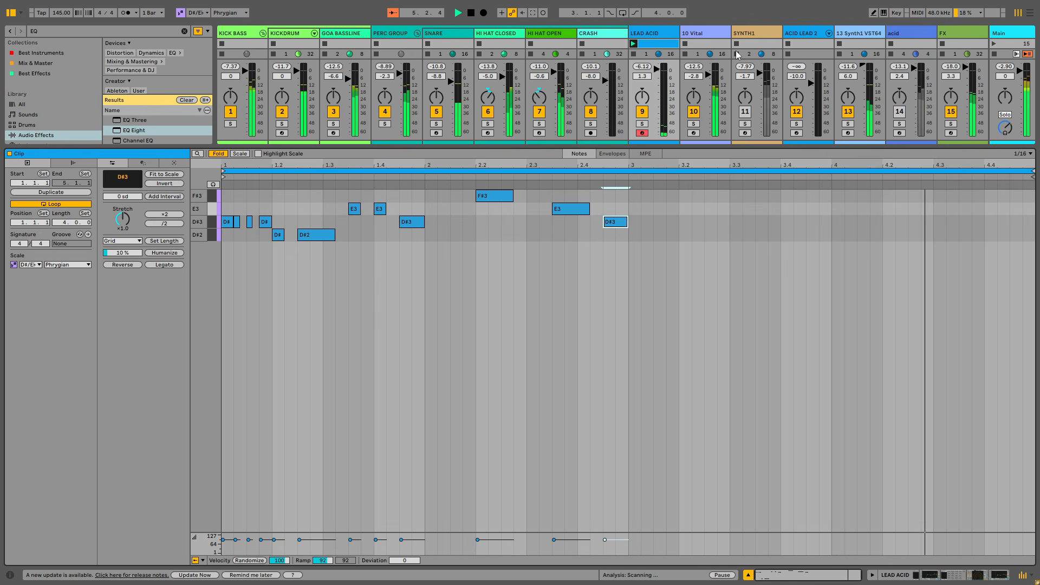
Step: Raise the 10 Vital track's volume to -0.8 dB, return to the full clip grid and select the LEAD ACID track
{"action": "left_click_drag", "start_coordinate": [709, 74], "coordinate": [709, 72]}
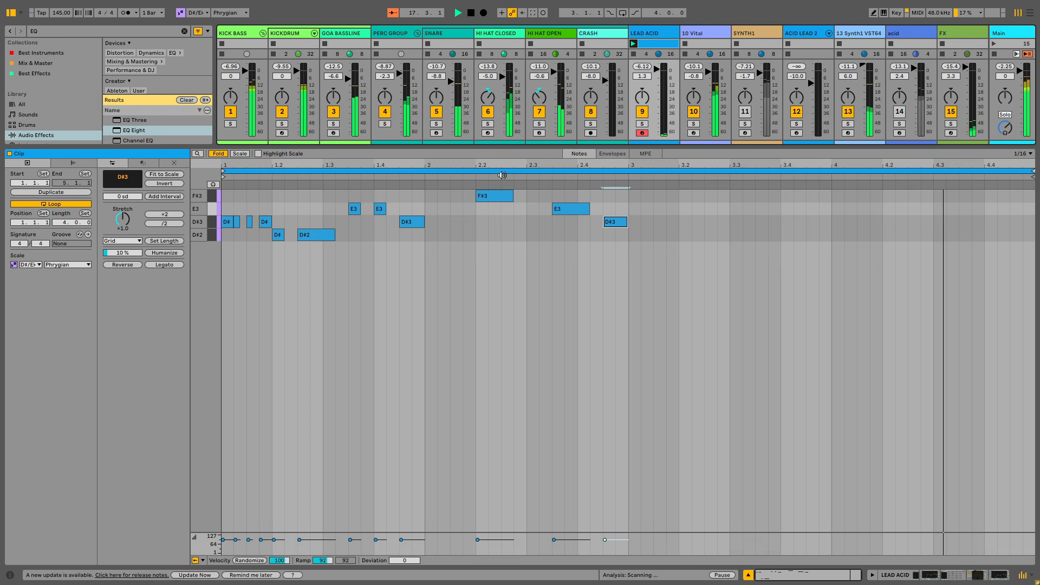
{"action": "double_click", "coordinate": [805, 147]}
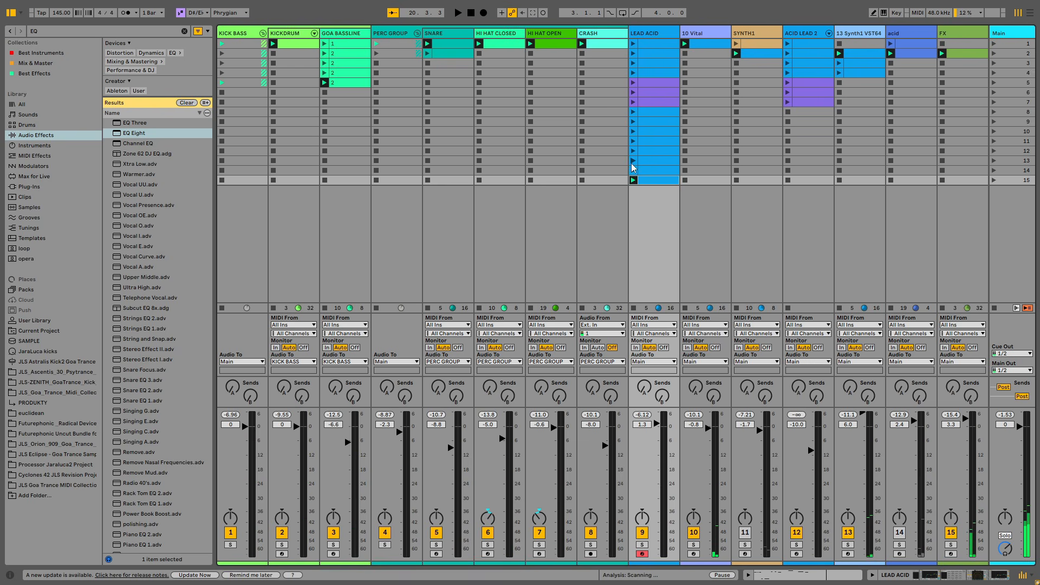
{"action": "left_click", "coordinate": [643, 29]}
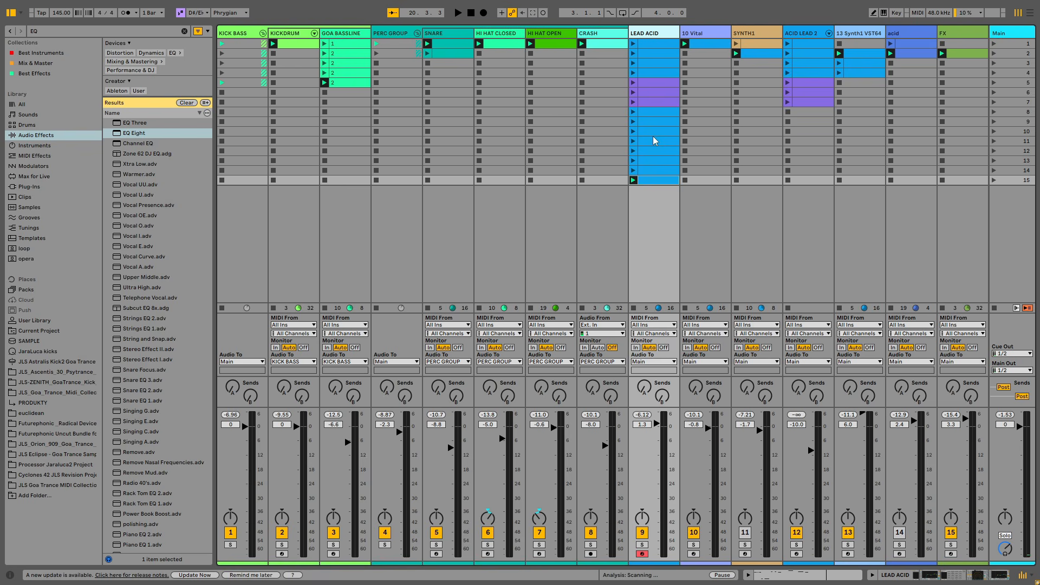
Step: Open the LEAD ACID clip in scene 7, trim its D#3 note at 1.4.4 to the loop end, and close the clip
{"action": "double_click", "coordinate": [655, 103]}
{"action": "left_click", "coordinate": [561, 222]}
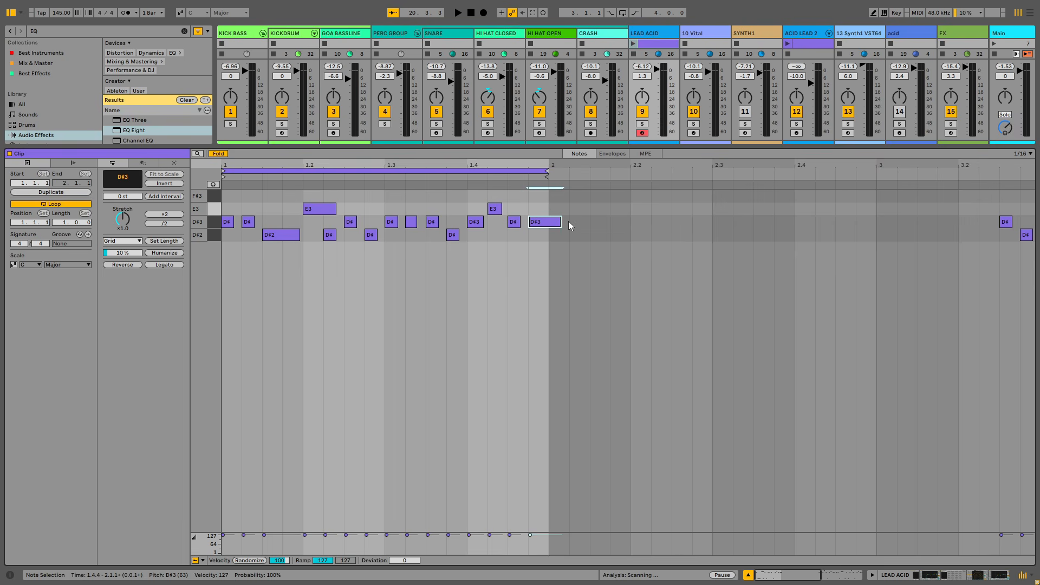
{"action": "left_click_drag", "start_coordinate": [562, 222], "coordinate": [549, 223]}
{"action": "key", "text": "Escape"}
{"action": "key", "text": "Escape"}
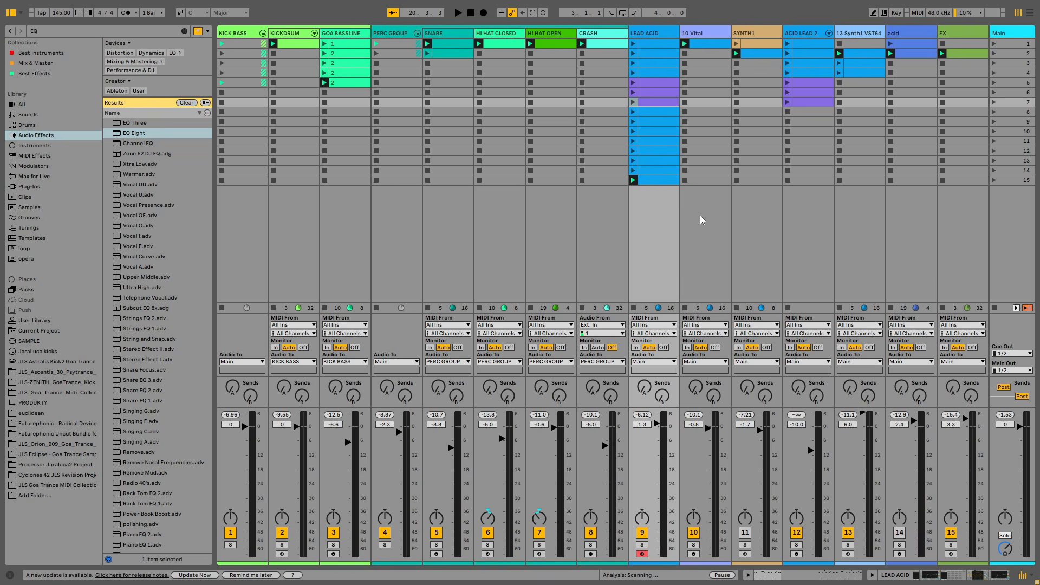
Step: In the LEAD ACID clip of scene 8, add a sixteenth-length F#3 note at 1.4.2, move it down to D#3, and close the clip
{"action": "double_click", "coordinate": [649, 34]}
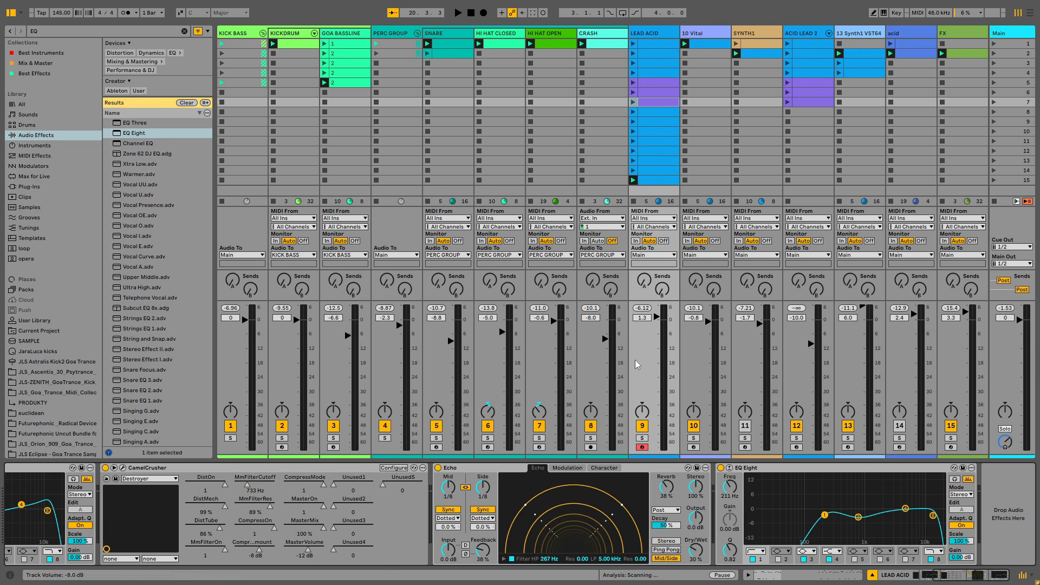
{"action": "double_click", "coordinate": [652, 168]}
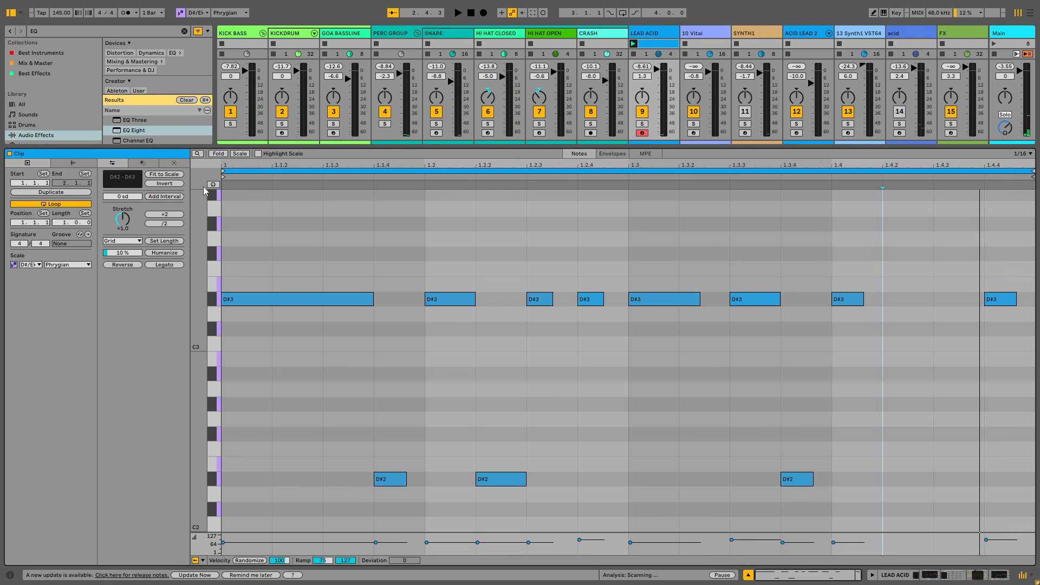
{"action": "left_click", "coordinate": [242, 155]}
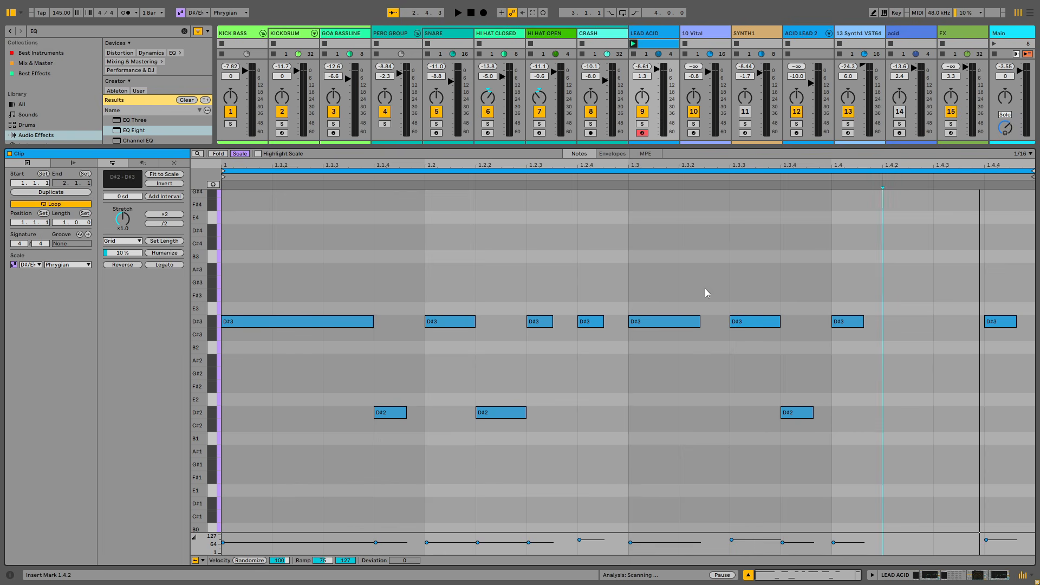
{"action": "double_click", "coordinate": [899, 295]}
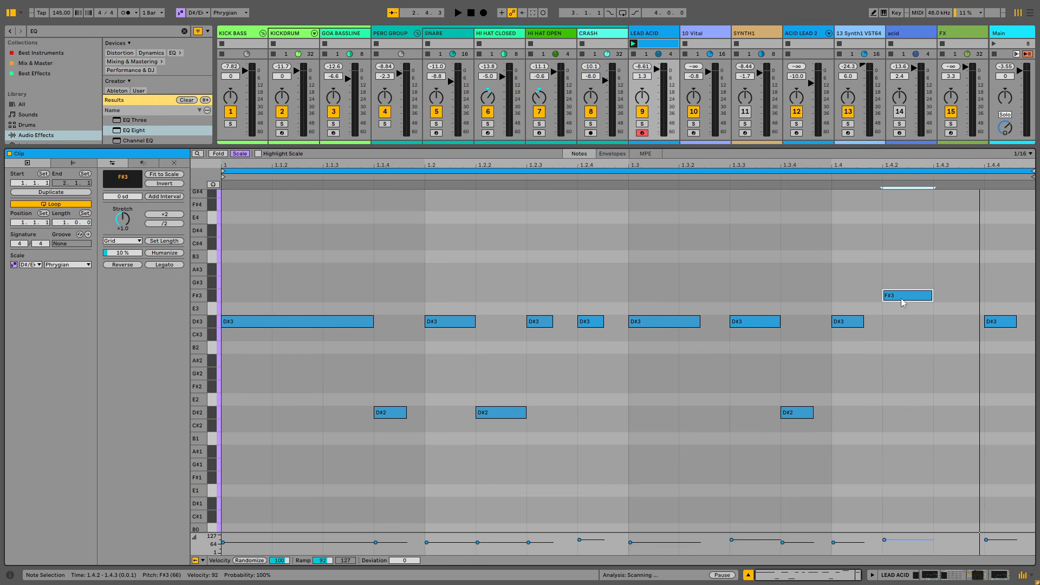
{"action": "left_click", "coordinate": [238, 155]}
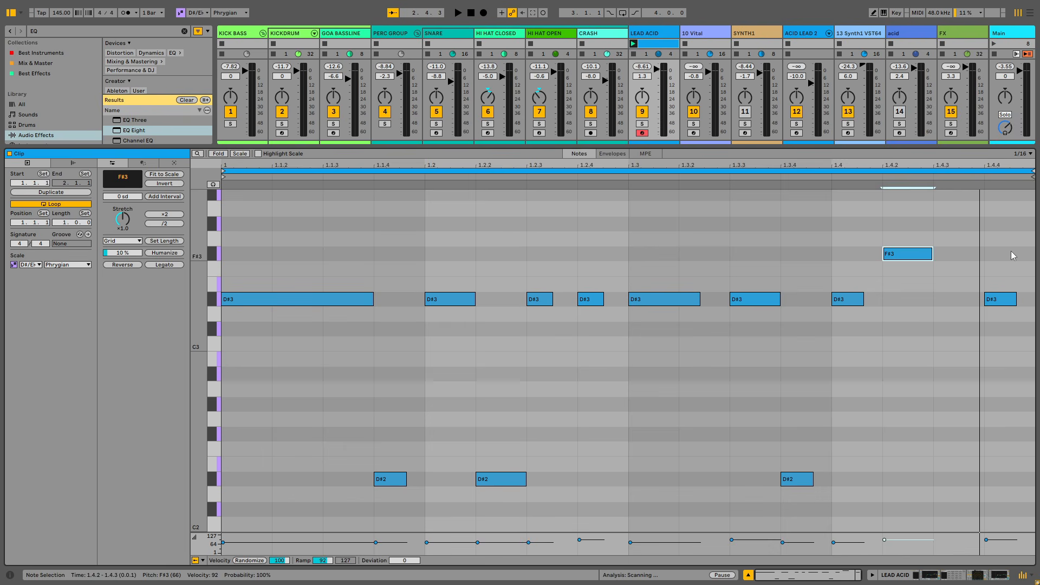
{"action": "left_click_drag", "start_coordinate": [913, 253], "coordinate": [914, 299]}
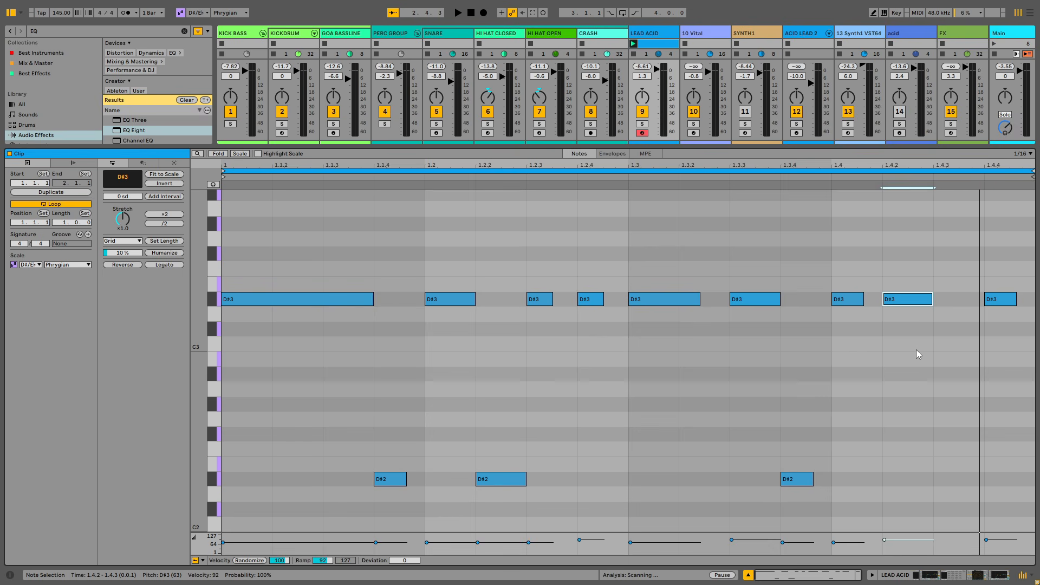
{"action": "key", "text": "ctrl+alt+l"}
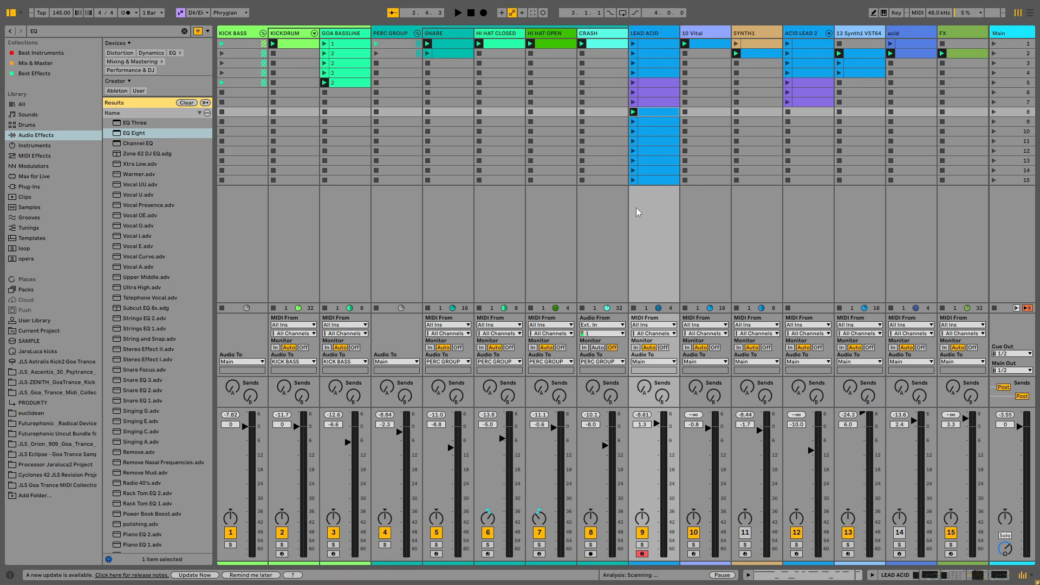
{"action": "right_click", "coordinate": [661, 180]}
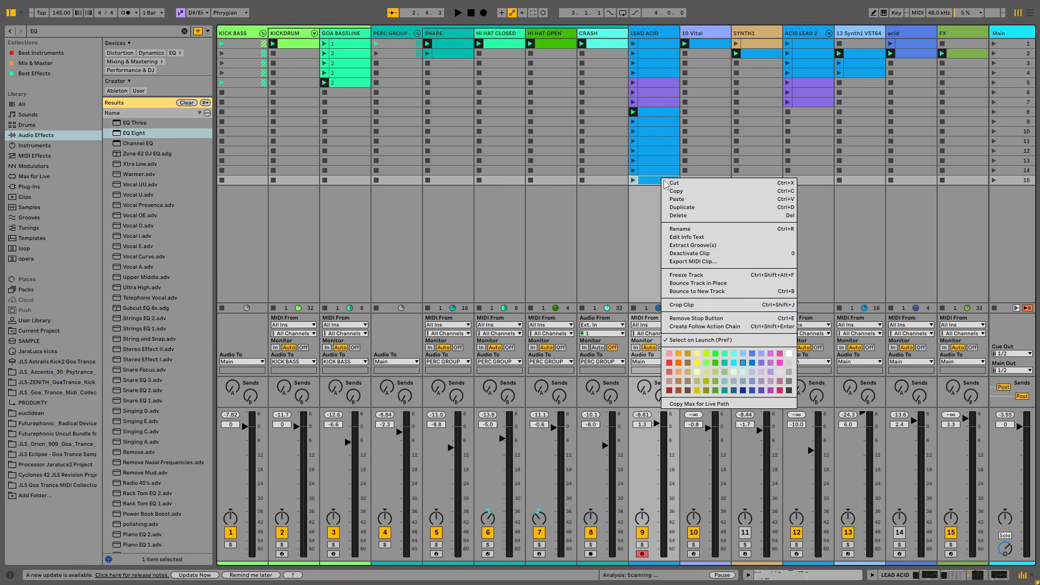
{"action": "left_click", "coordinate": [682, 231]}
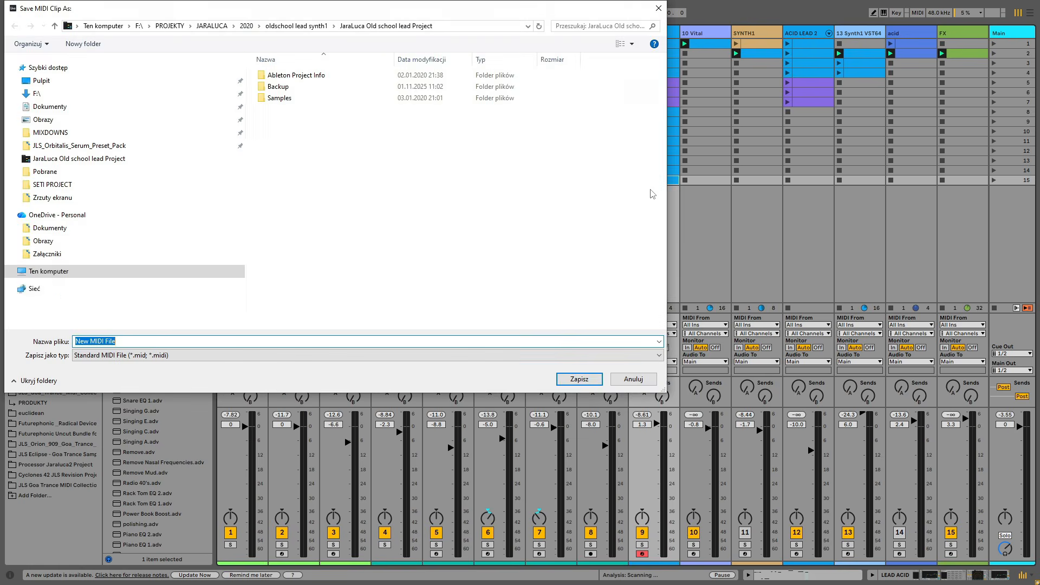
{"action": "left_click", "coordinate": [662, 7]}
{"action": "right_click", "coordinate": [656, 191]}
Step: Duplicate the LEAD ACID clip in scene 15 and open the copy in scene 16 for editing
{"action": "right_click", "coordinate": [657, 180]}
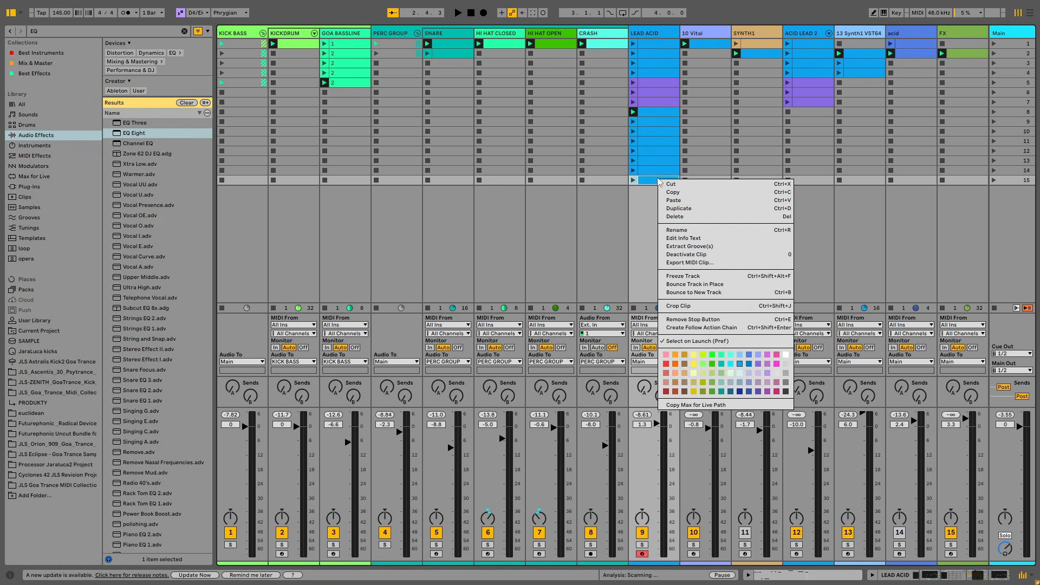
{"action": "left_click", "coordinate": [684, 210]}
{"action": "double_click", "coordinate": [647, 188]}
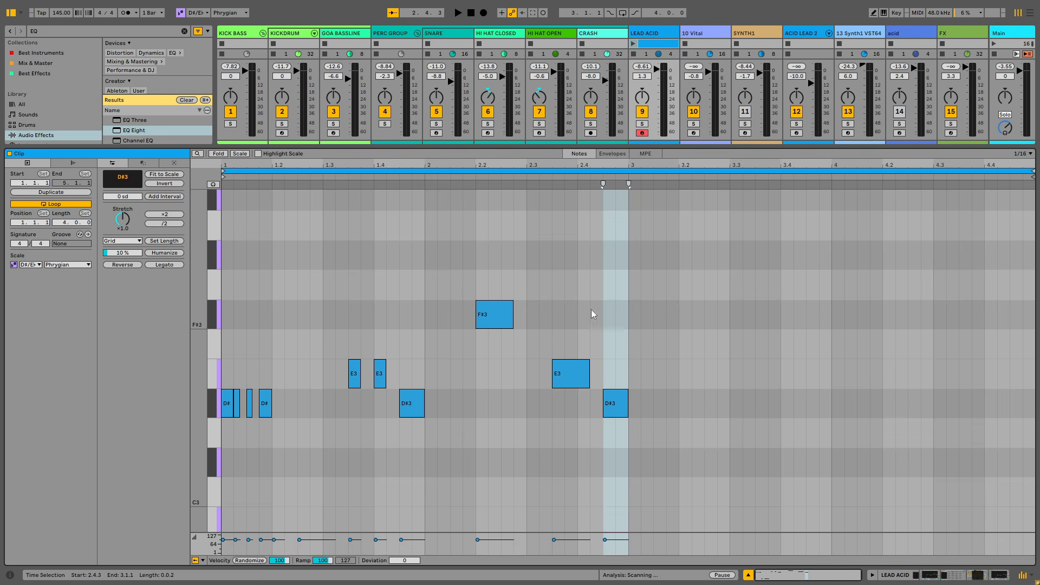
Step: Delete the D#3, E3 and F#3 notes from the copied clip and shorten its loop to one bar
{"action": "left_click", "coordinate": [624, 266]}
{"action": "left_click_drag", "start_coordinate": [624, 215], "coordinate": [26, 537]}
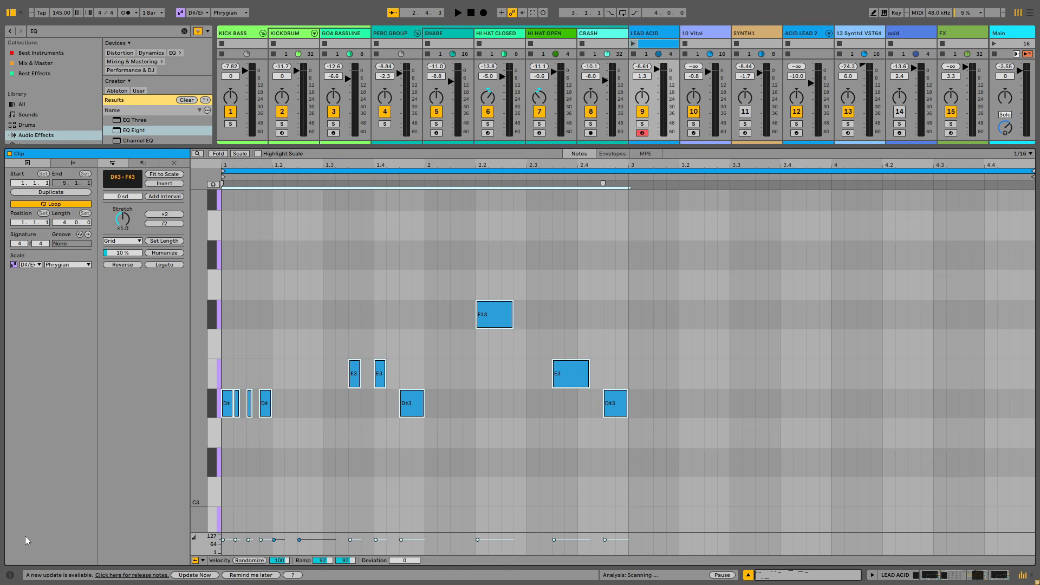
{"action": "key", "text": "Delete"}
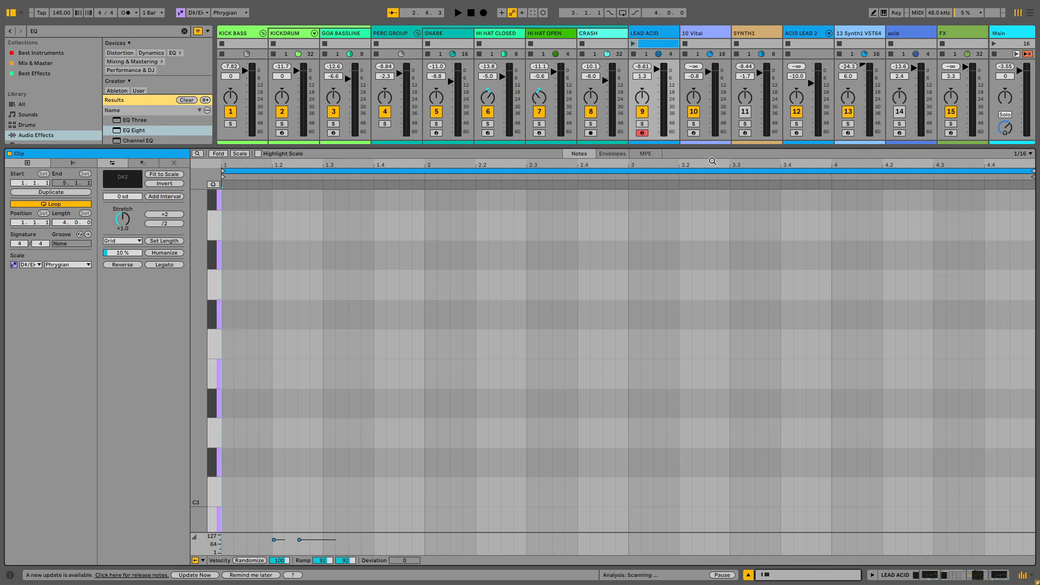
{"action": "left_click_drag", "start_coordinate": [1034, 171], "coordinate": [425, 171]}
{"action": "mouse_move", "coordinate": [316, 164]}
{"action": "left_mouse_down"}
{"action": "mouse_move", "coordinate": [380, 260]}
{"action": "mouse_move", "coordinate": [434, 227]}
{"action": "left_mouse_up"}
Step: Draw sixteenth-length D#3 notes at 1.1.1, 1.1.4, 1.2.2 and 1.2.3, and shorten the clip's loop to two beats
{"action": "right_click", "coordinate": [473, 326]}
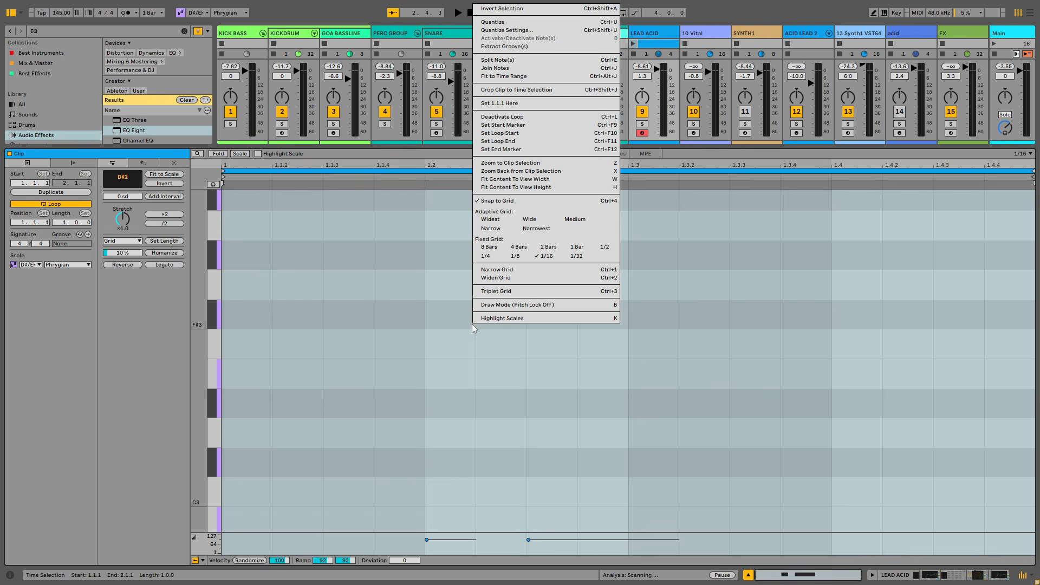
{"action": "left_click", "coordinate": [514, 303]}
{"action": "key", "text": "b"}
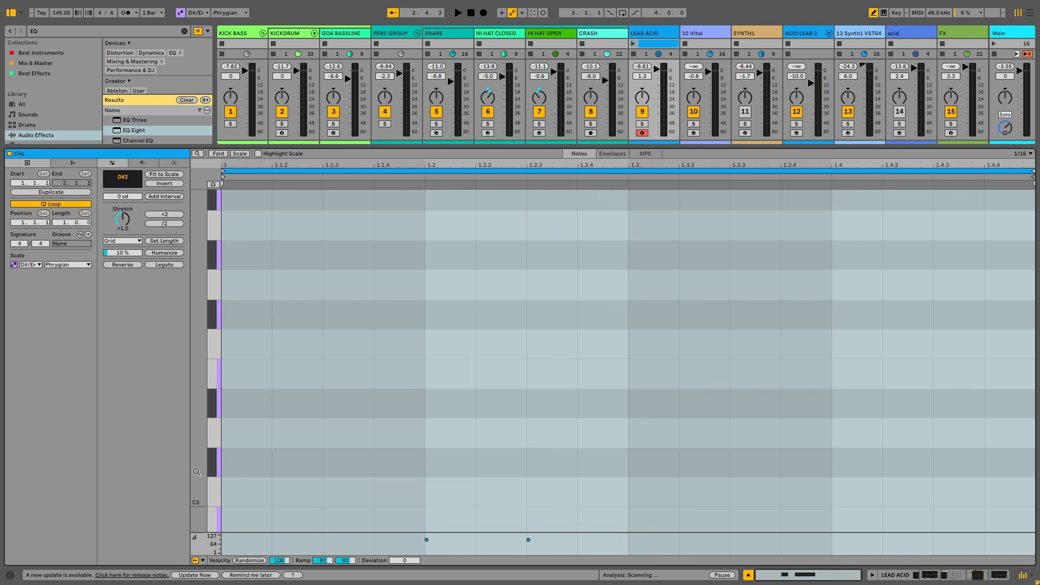
{"action": "mouse_move", "coordinate": [199, 433]}
{"action": "left_mouse_down"}
{"action": "mouse_move", "coordinate": [199, 234]}
{"action": "mouse_move", "coordinate": [199, 300]}
{"action": "left_mouse_up"}
{"action": "left_click", "coordinate": [247, 262]}
{"action": "left_click", "coordinate": [413, 263]}
{"action": "left_click", "coordinate": [558, 260]}
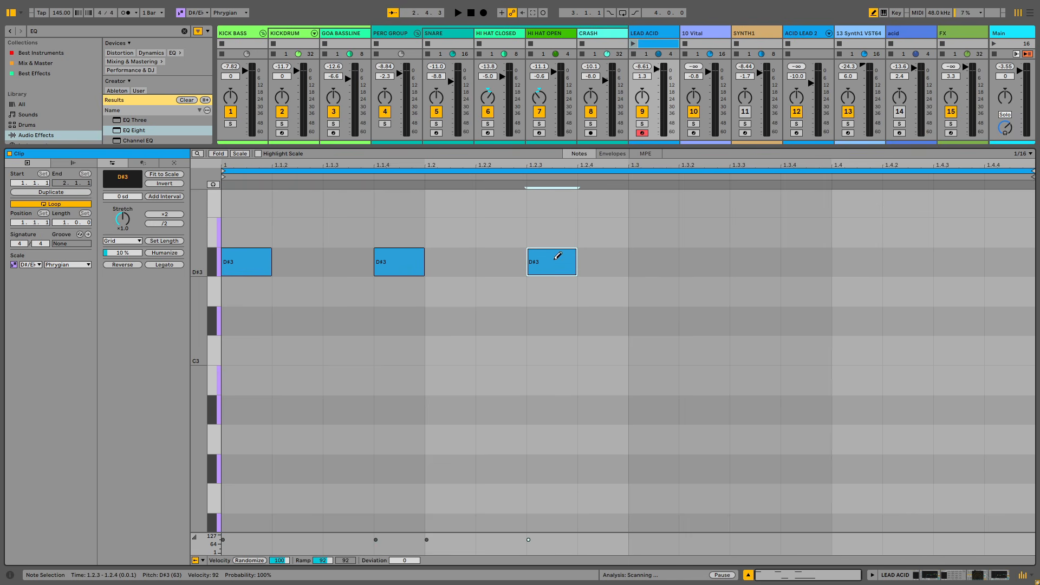
{"action": "left_click", "coordinate": [499, 259]}
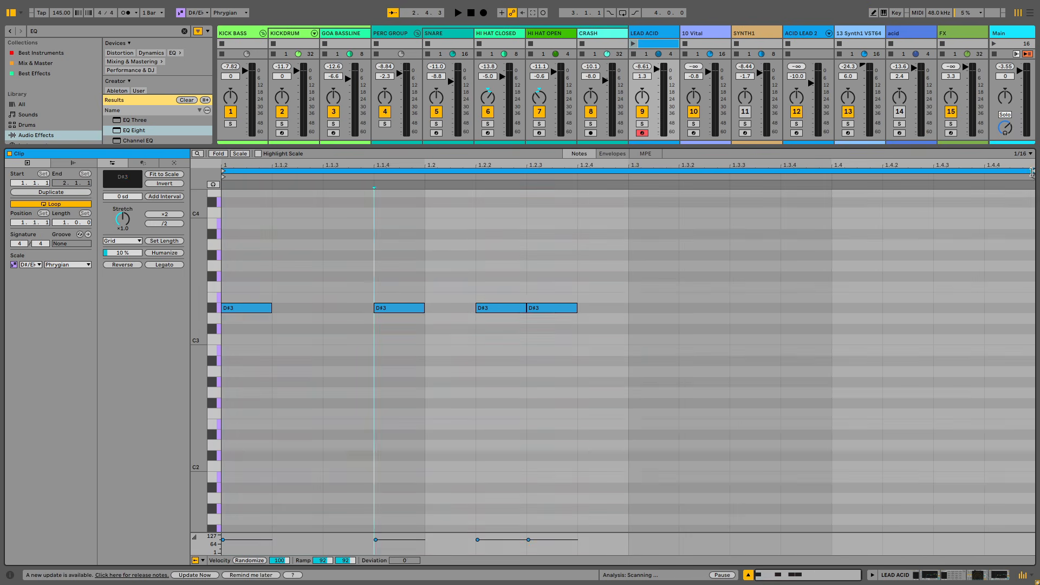
{"action": "left_click_drag", "start_coordinate": [1034, 173], "coordinate": [629, 175]}
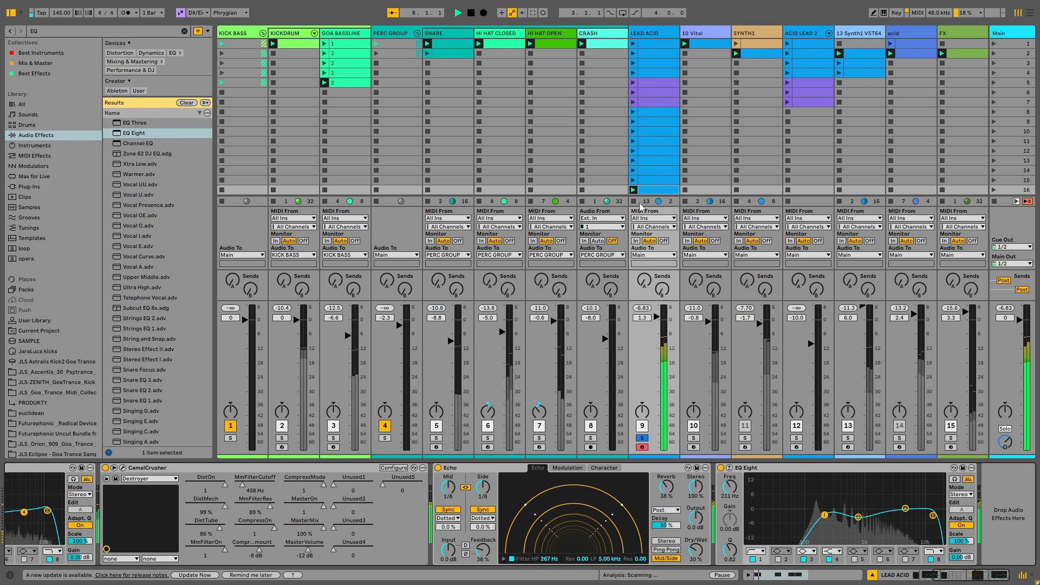
Step: Solo the KICK BASS group alongside LEAD ACID and lower the LEAD ACID volume to 0.6 dB during playback
{"action": "left_click", "coordinate": [230, 438]}
{"action": "key", "text": "space"}
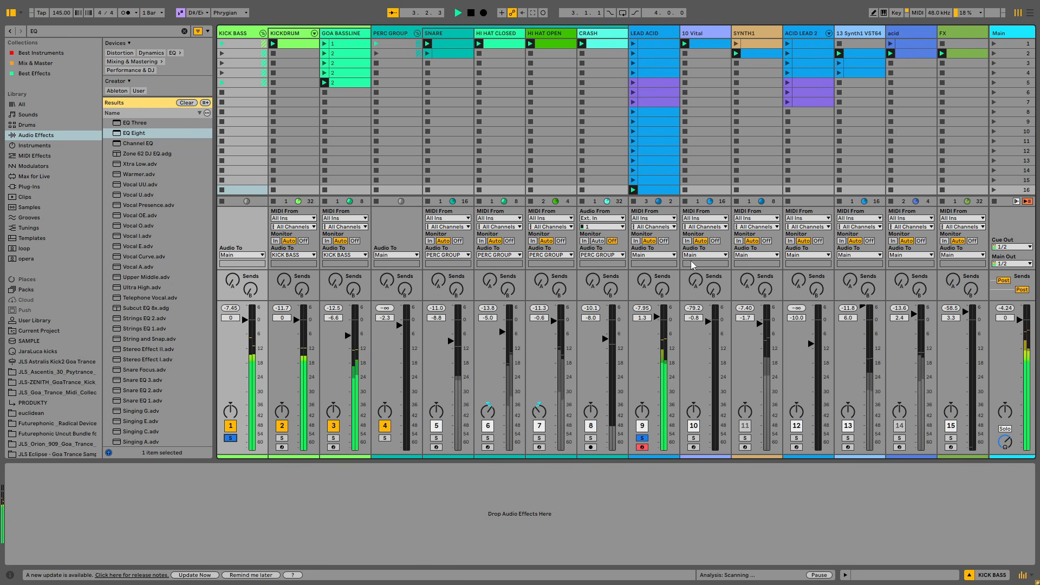
{"action": "left_click_drag", "start_coordinate": [657, 316], "coordinate": [656, 319]}
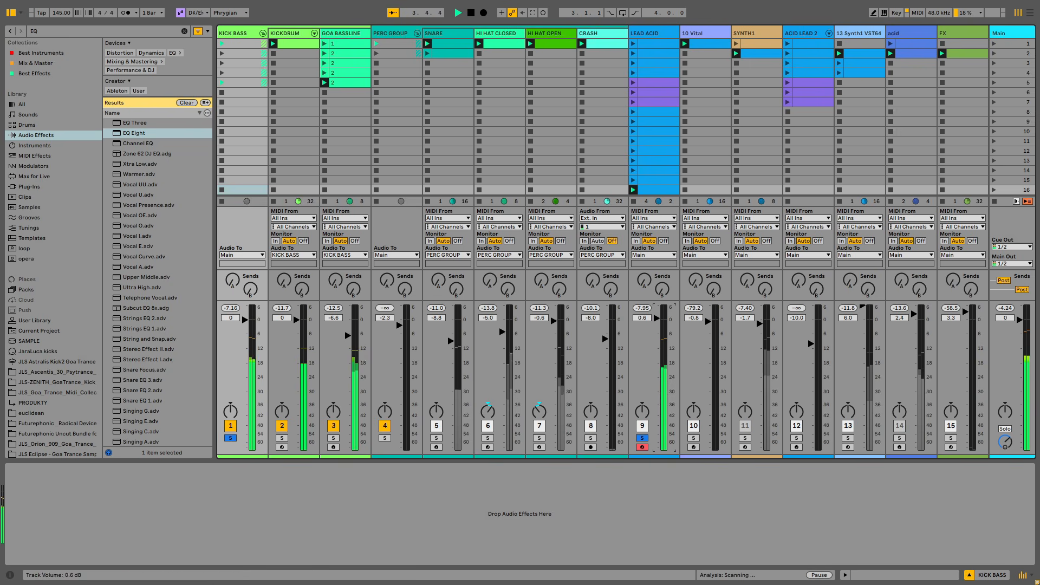
Step: Inspect the LEAD ACID track's Vital and CamelCrusher plug-in settings while the loop plays, closing each plug-in window again
{"action": "left_click", "coordinate": [657, 34]}
{"action": "left_click", "coordinate": [923, 576]}
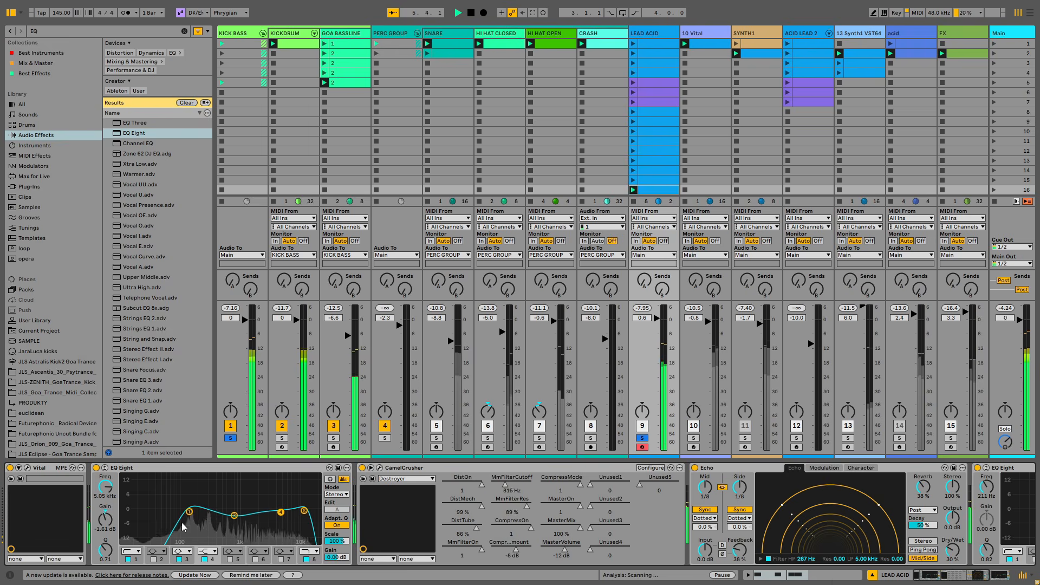
{"action": "left_click", "coordinate": [27, 467]}
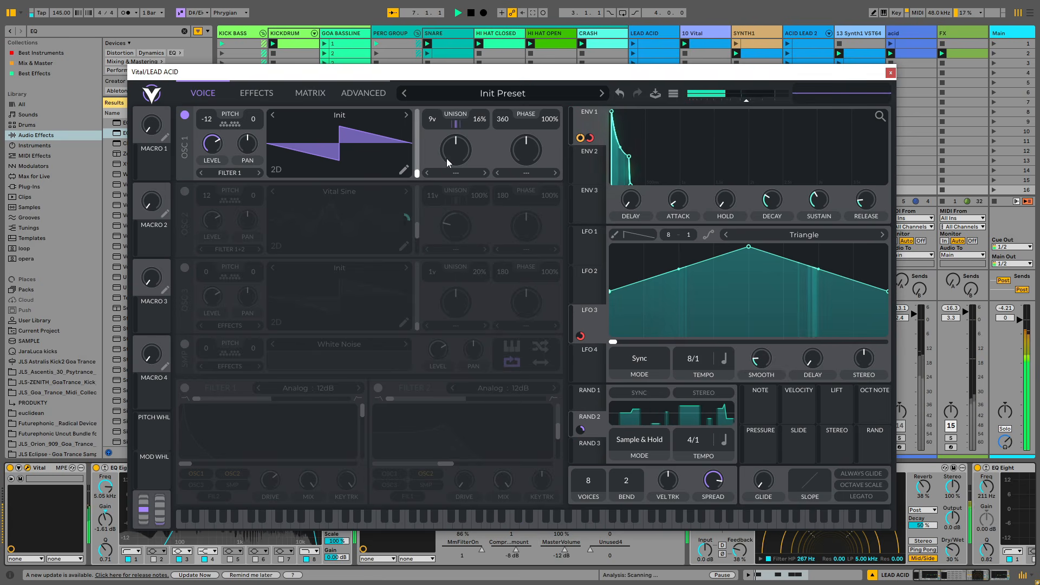
{"action": "left_click", "coordinate": [891, 73]}
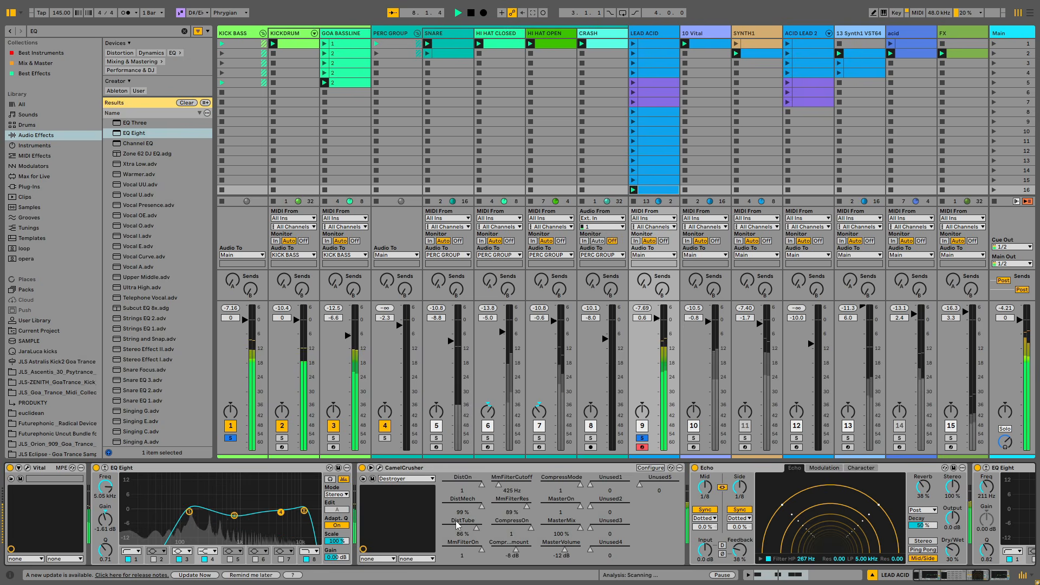
{"action": "left_click", "coordinate": [379, 468]}
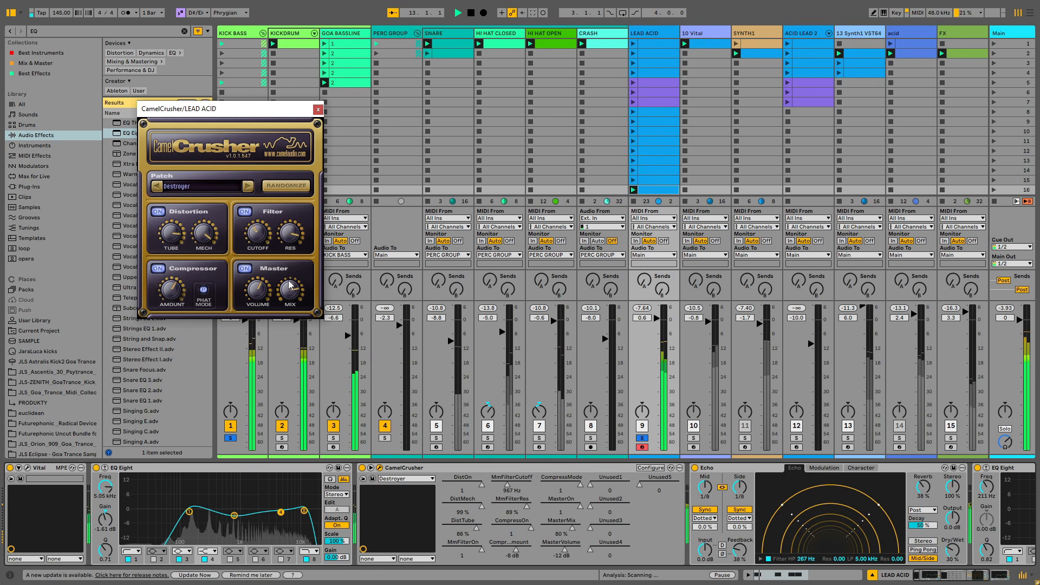
{"action": "left_click", "coordinate": [318, 109]}
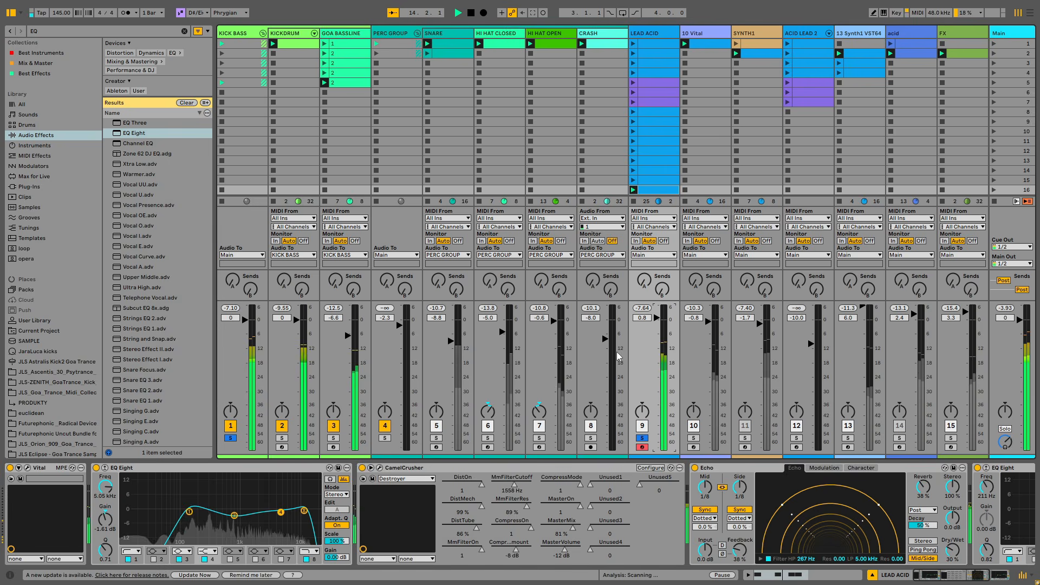
Step: Open the LEAD ACID clip in scene 16 and add a sixteenth-length G3 note at 1.1.3
{"action": "double_click", "coordinate": [663, 193]}
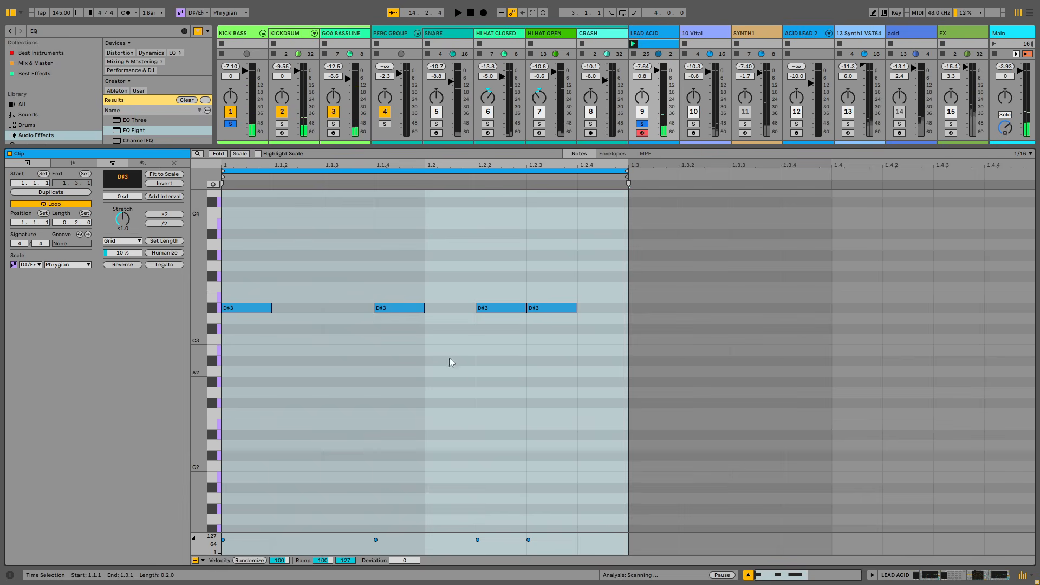
{"action": "left_click", "coordinate": [328, 306]}
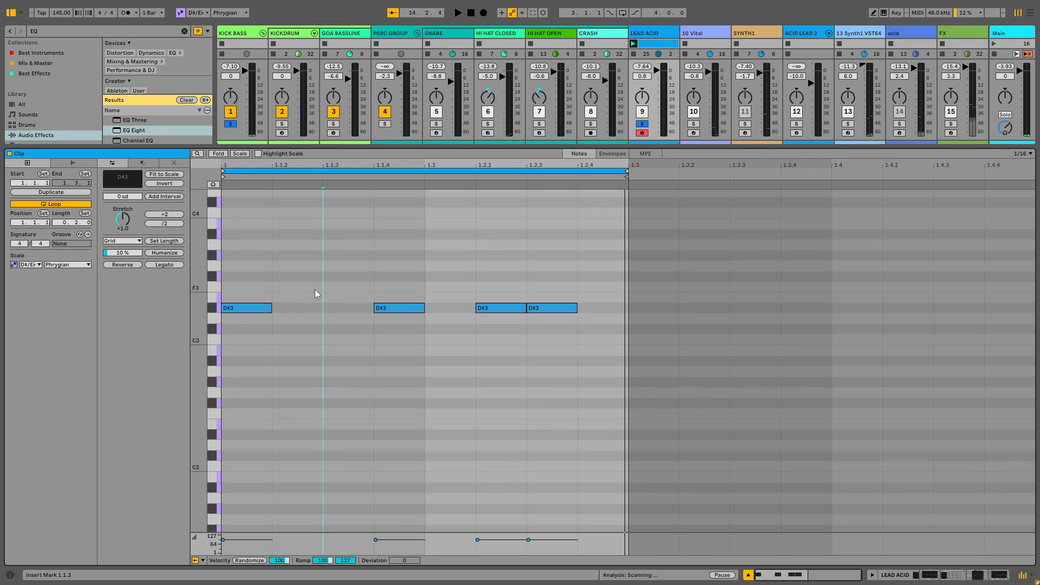
{"action": "double_click", "coordinate": [328, 266]}
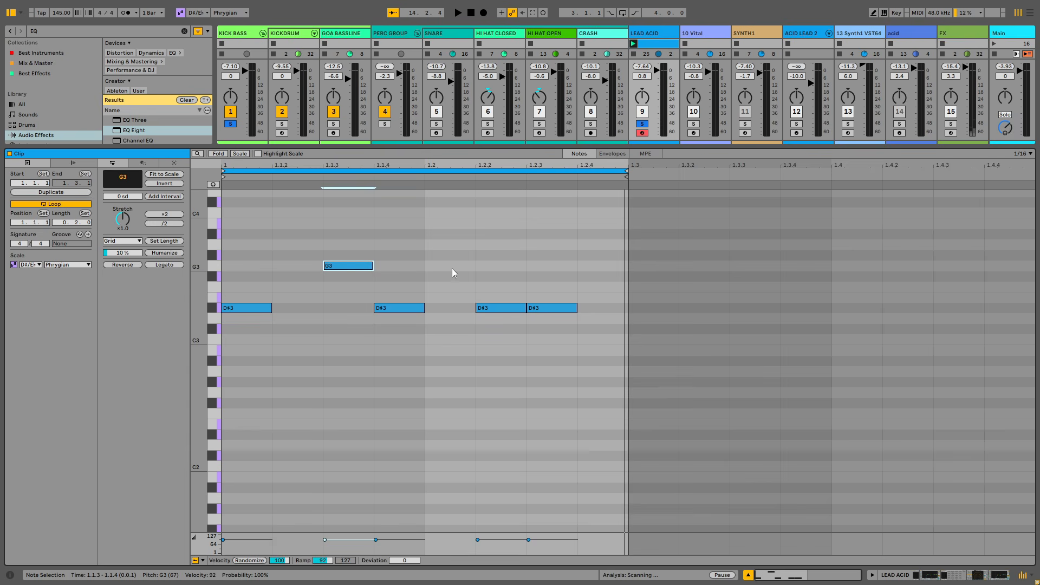
Step: Shorten the D#3 notes at 1.1.4, 1.2.2 and 1.2.3 together to about 60% of a sixteenth
{"action": "left_click_drag", "start_coordinate": [558, 292], "coordinate": [366, 313]}
{"action": "left_click_drag", "start_coordinate": [576, 307], "coordinate": [558, 308]}
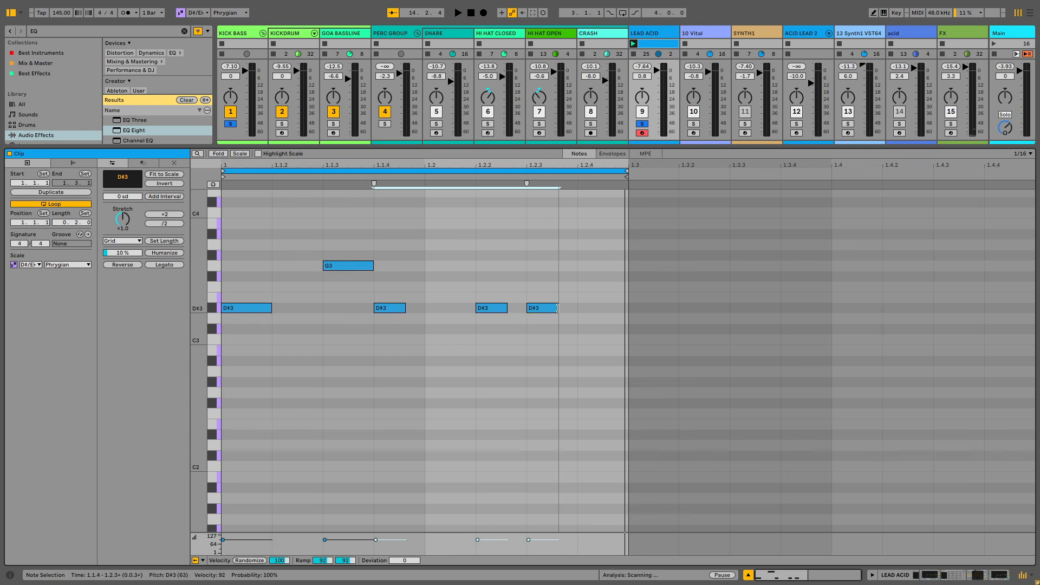
{"action": "left_click", "coordinate": [558, 309]}
{"action": "left_click", "coordinate": [551, 303]}
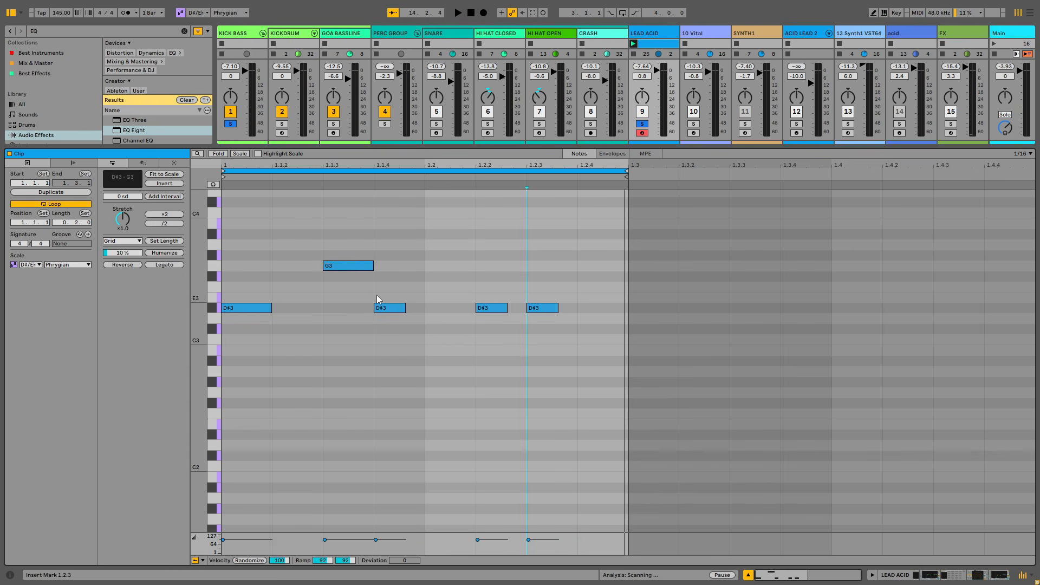
Step: Add sixteenth-length D#2 notes at 1.2.1 and 1.2.4 in the scene 16 LEAD ACID clip
{"action": "key", "text": "space"}
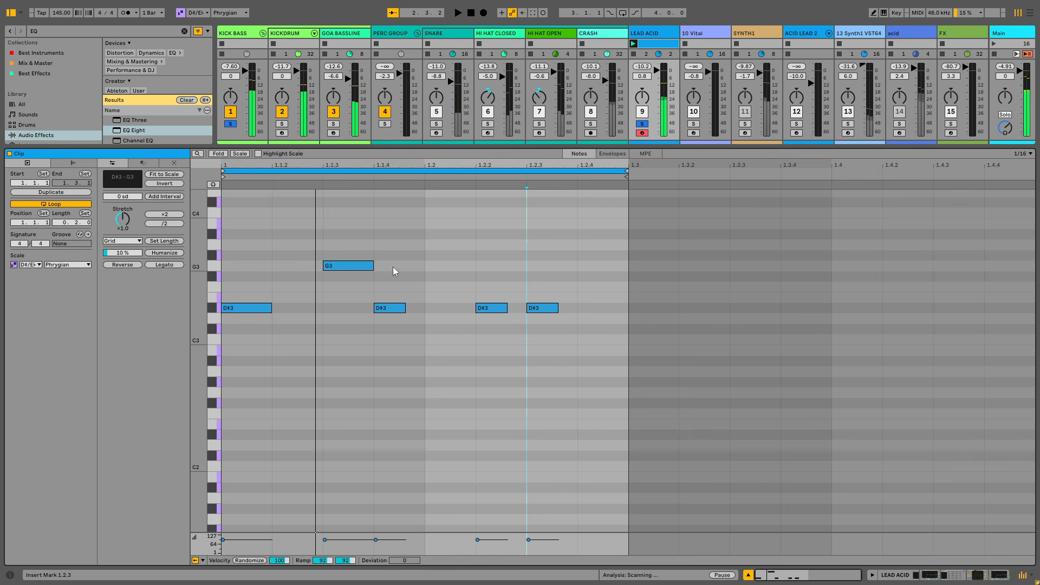
{"action": "double_click", "coordinate": [453, 308]}
{"action": "key", "text": "shift+Down"}
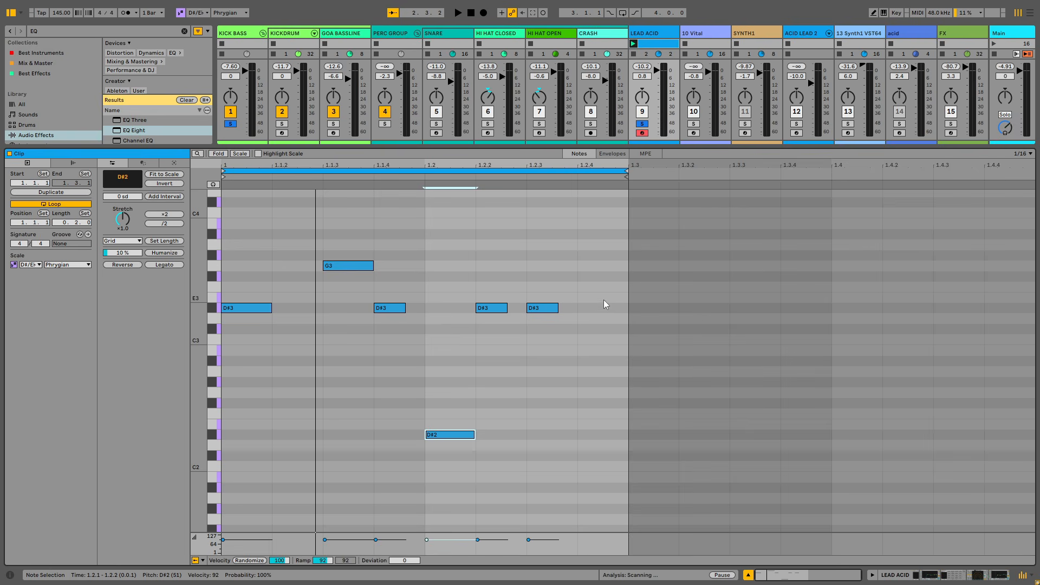
{"action": "double_click", "coordinate": [596, 434]}
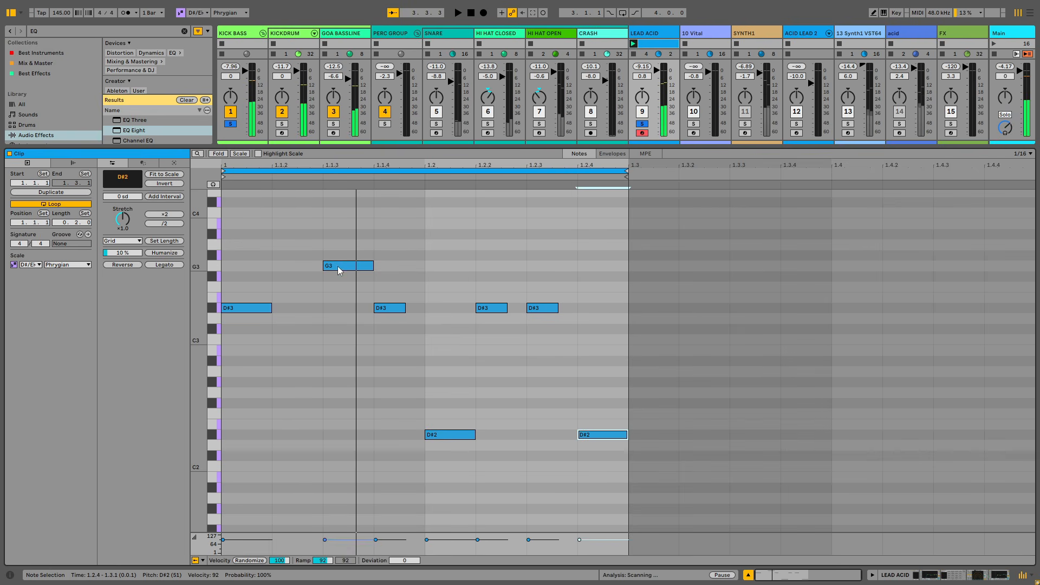
Step: Lower the G3 note at 1.1.3 to F#3 and add a sixteenth-length D#2 note at 1.1.2
{"action": "left_click_drag", "start_coordinate": [339, 269], "coordinate": [339, 277]}
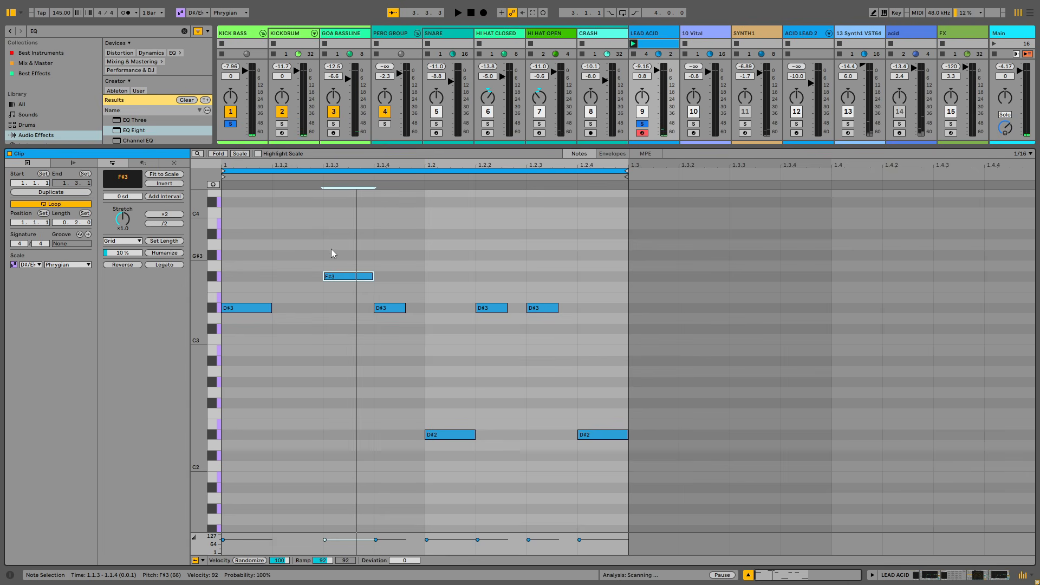
{"action": "key", "text": "space"}
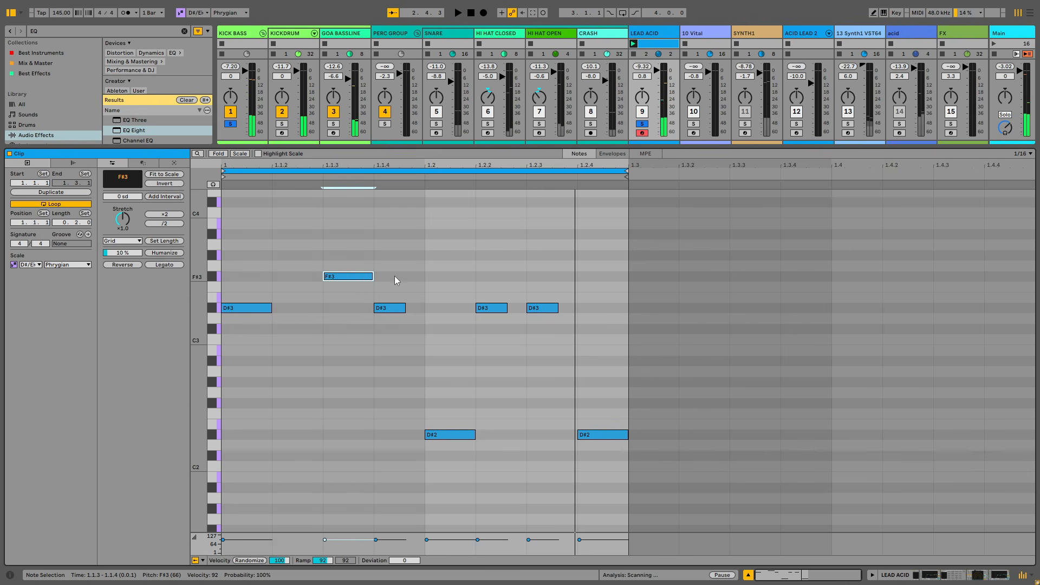
{"action": "double_click", "coordinate": [302, 310]}
{"action": "key", "text": "shift+Down"}
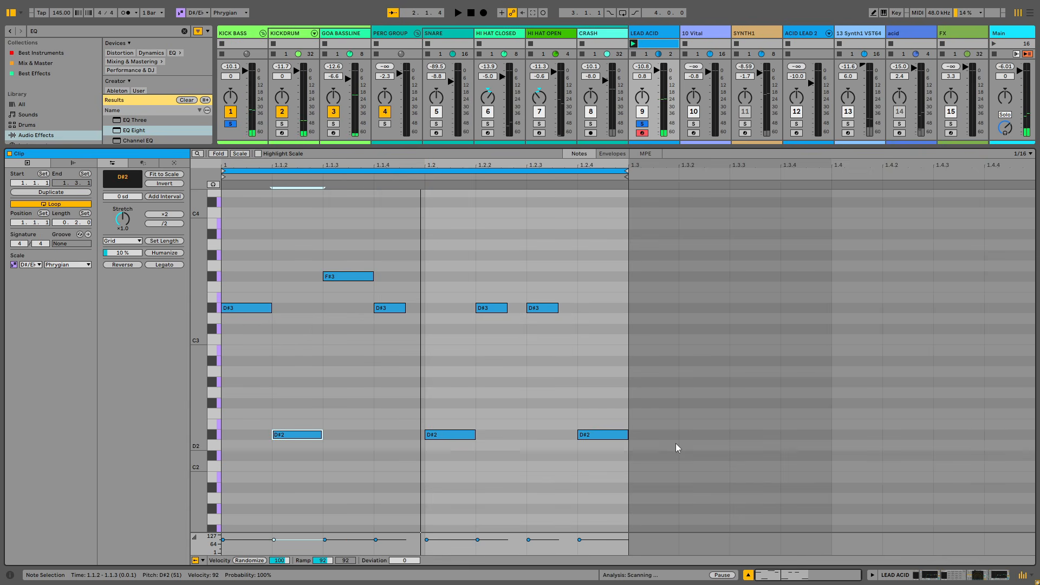
Step: Shorten the three D#2 notes to about 60% of a sixteenth and extend the D#3 note at 1.2.3 to a full sixteenth
{"action": "left_click_drag", "start_coordinate": [644, 414], "coordinate": [24, 515]}
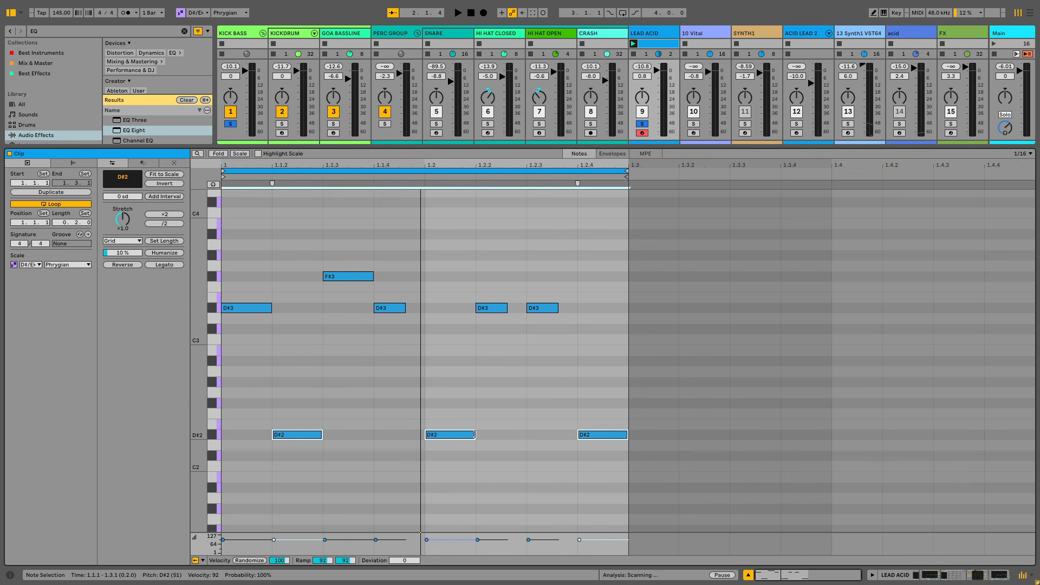
{"action": "left_click_drag", "start_coordinate": [474, 437], "coordinate": [453, 438]}
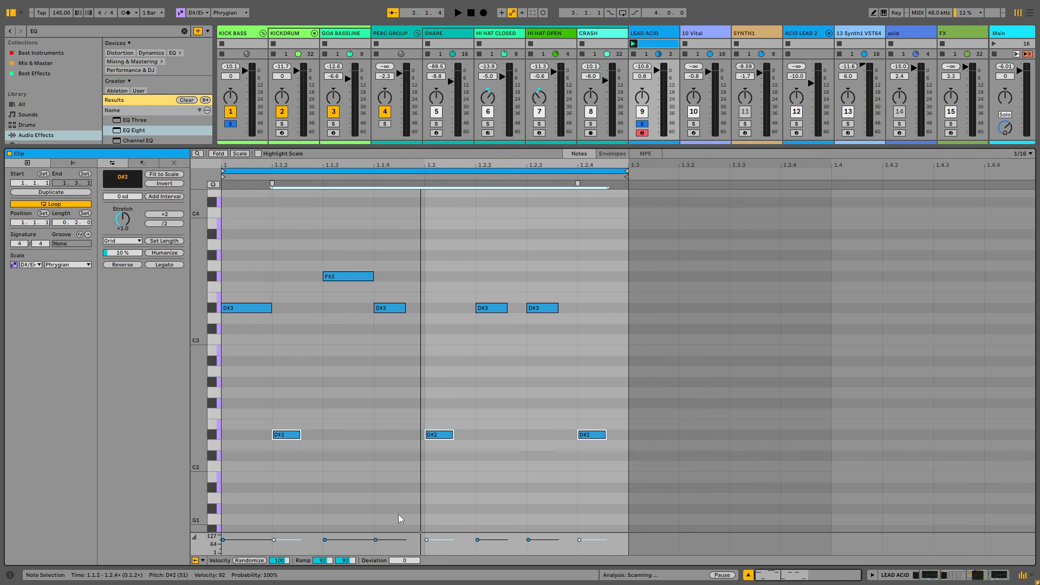
{"action": "left_click", "coordinate": [347, 277]}
{"action": "left_click", "coordinate": [403, 308]}
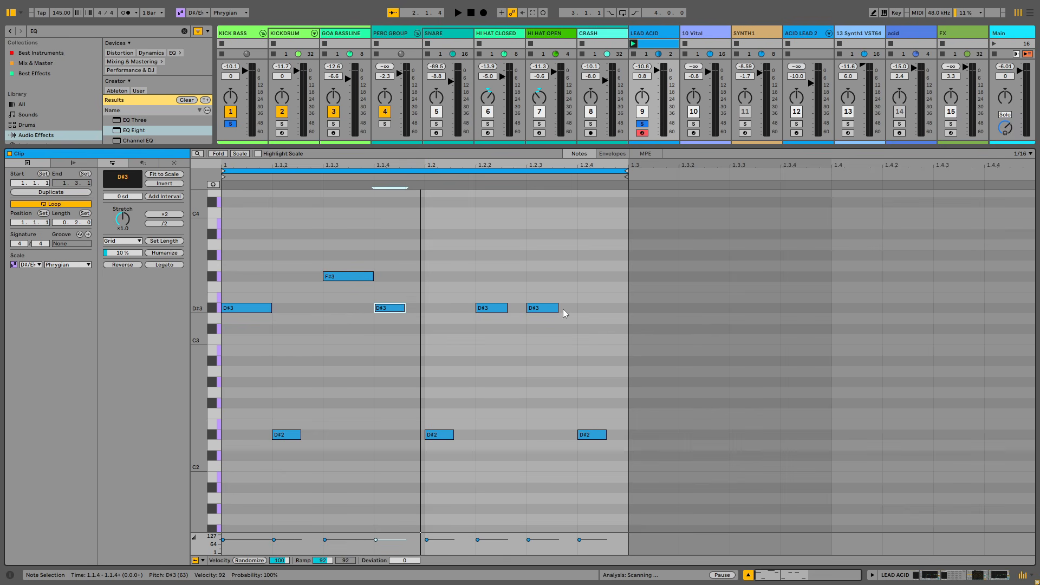
{"action": "left_click_drag", "start_coordinate": [557, 308], "coordinate": [575, 322]}
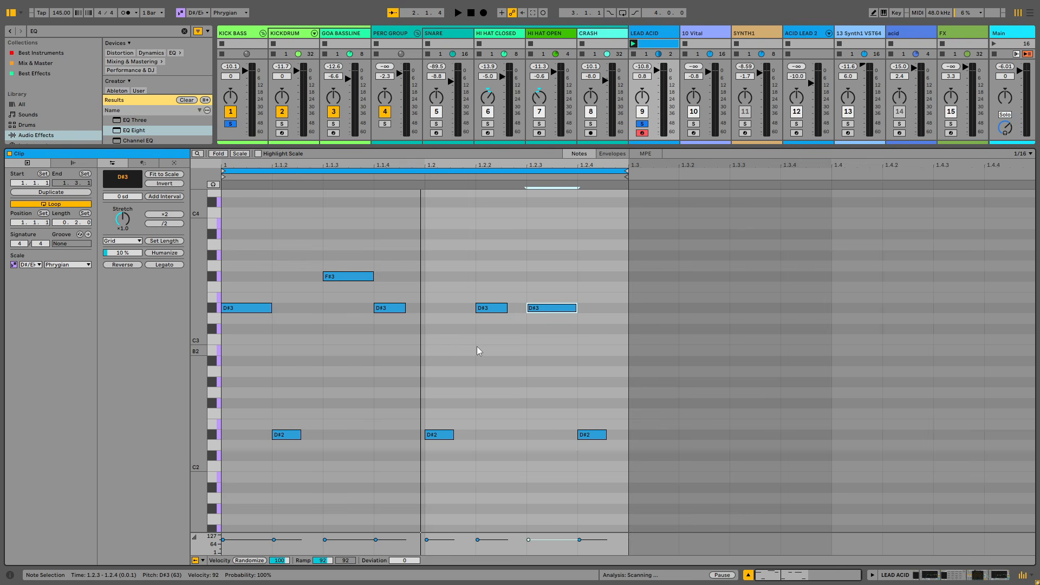
{"action": "key", "text": "space"}
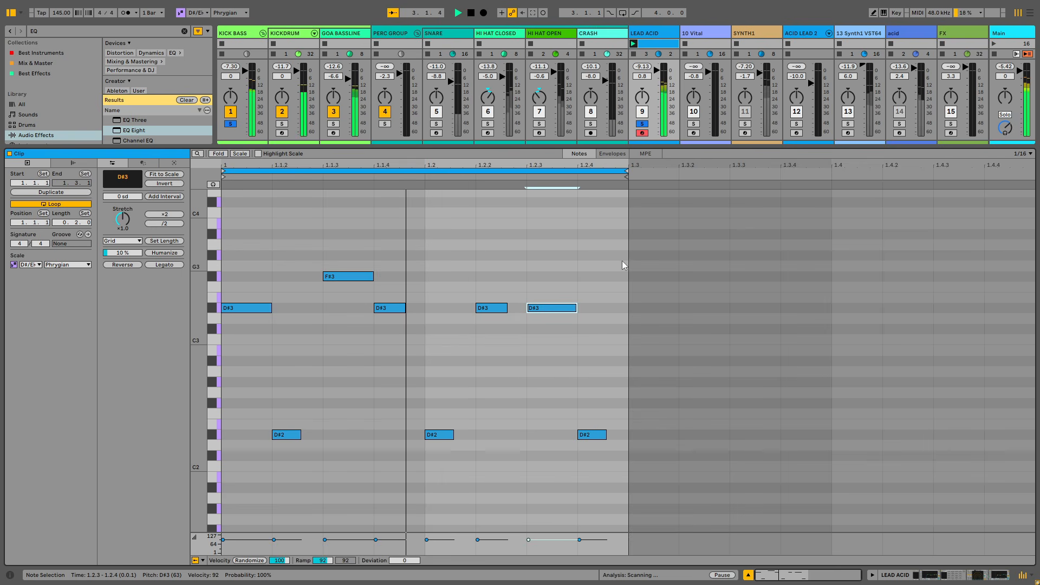
Step: Duplicate the whole two-beat pattern into beats 3 and 4 and extend the clip loop to one bar
{"action": "left_click_drag", "start_coordinate": [625, 244], "coordinate": [242, 458]}
{"action": "key", "text": "ctrl+d"}
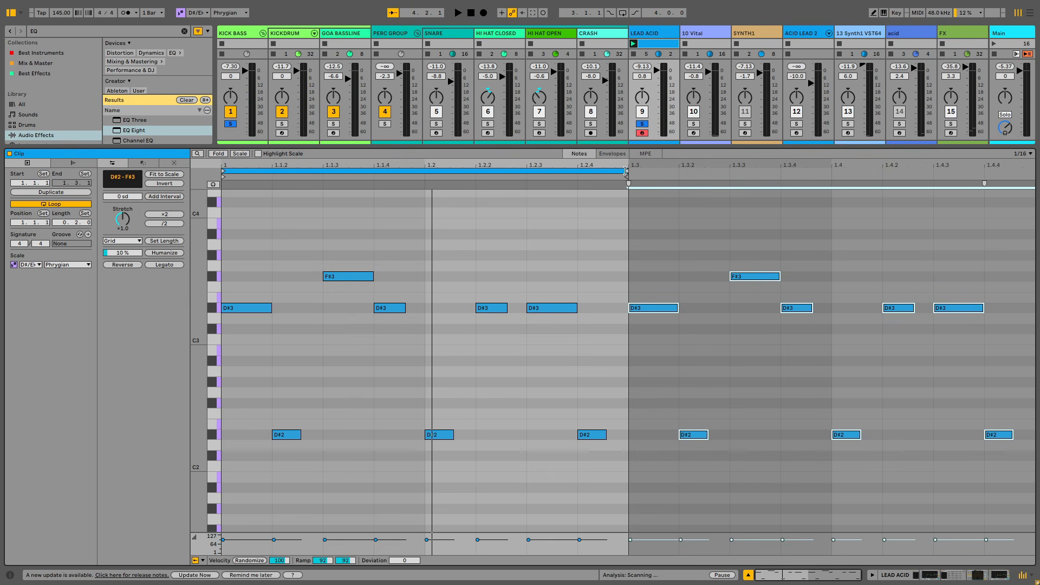
{"action": "left_click_drag", "start_coordinate": [626, 171], "coordinate": [1030, 208]}
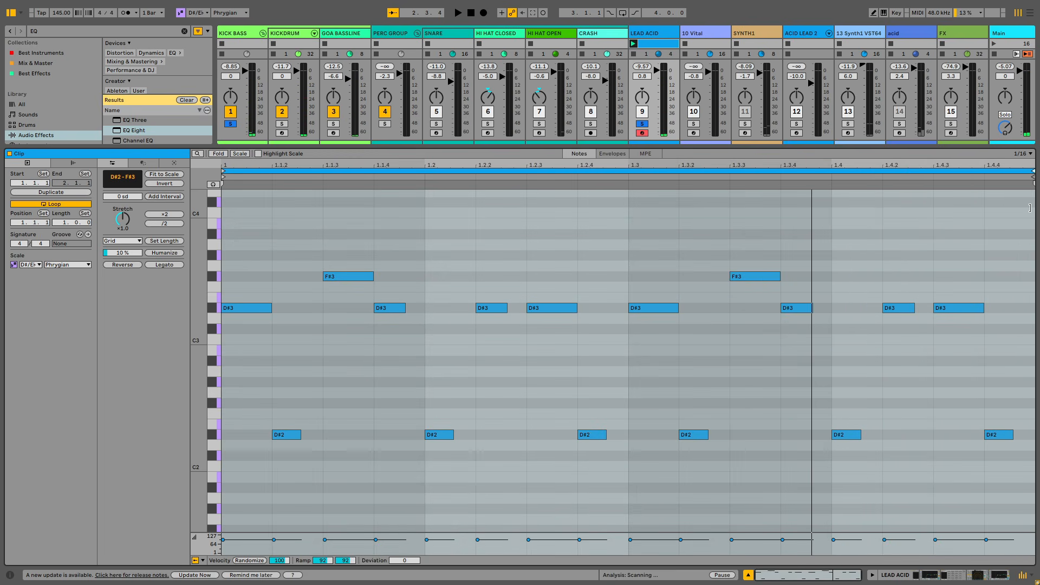
Step: Lower the D#3 note at 1.4.3 to D3
{"action": "left_click", "coordinate": [818, 318]}
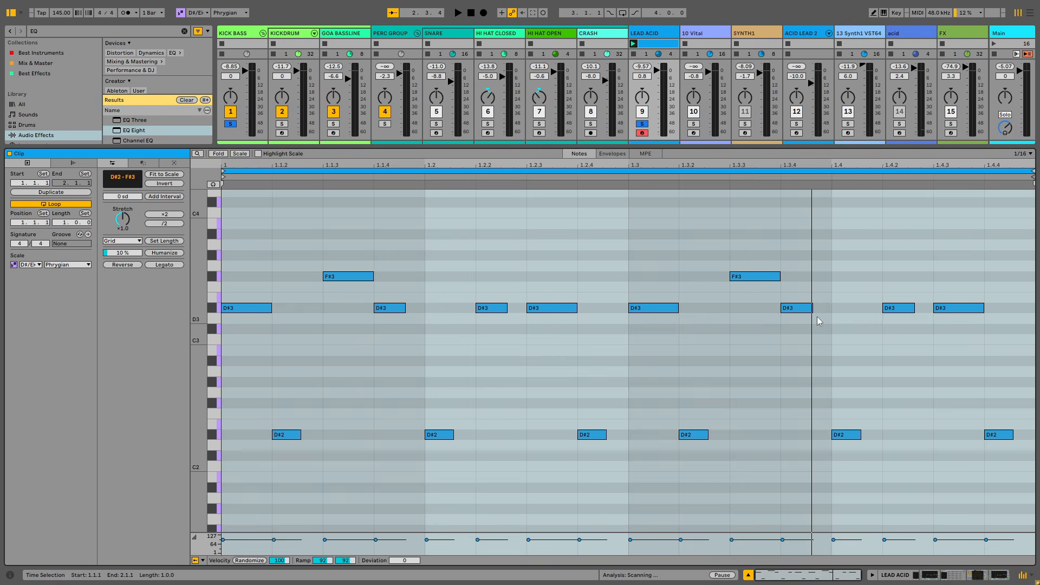
{"action": "left_click_drag", "start_coordinate": [952, 310], "coordinate": [953, 322]}
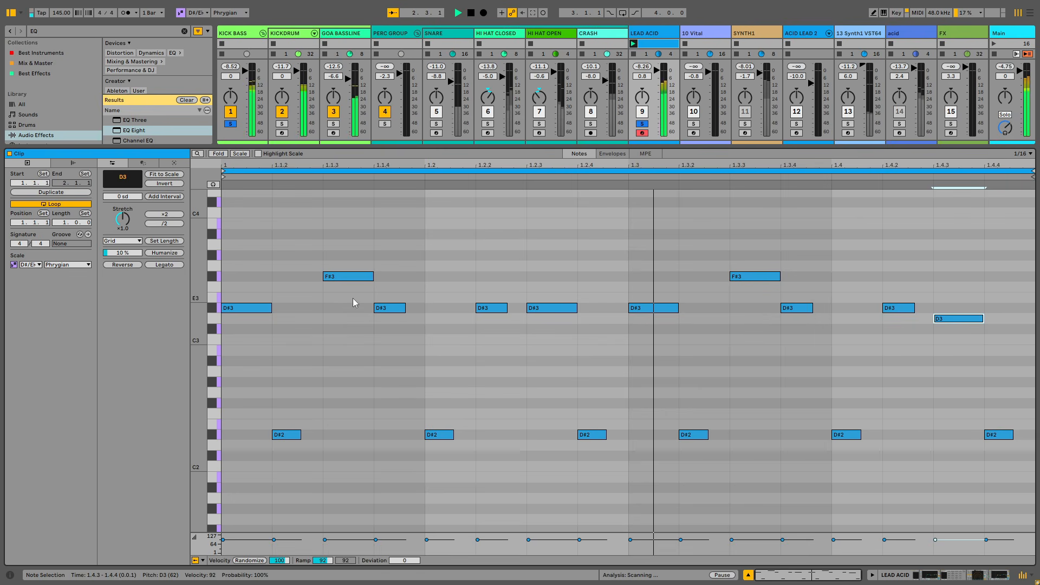
Step: Raise the LEAD ACID volume to 1.7 dB and set CamelCrusher's tube to 53%, mech to 58% and master mix to 100%
{"action": "double_click", "coordinate": [778, 148]}
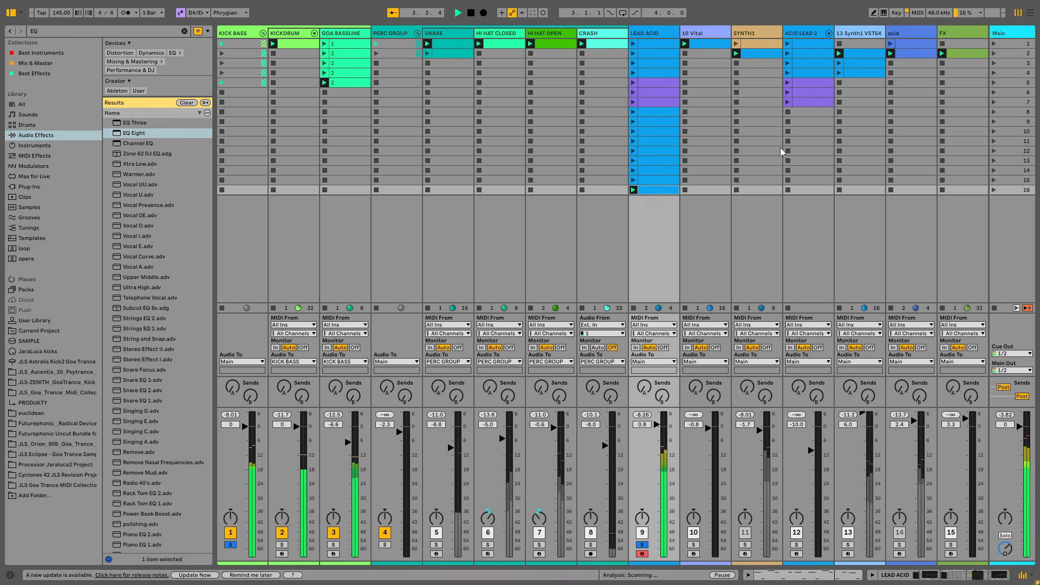
{"action": "left_click", "coordinate": [656, 33]}
{"action": "double_click", "coordinate": [656, 33]}
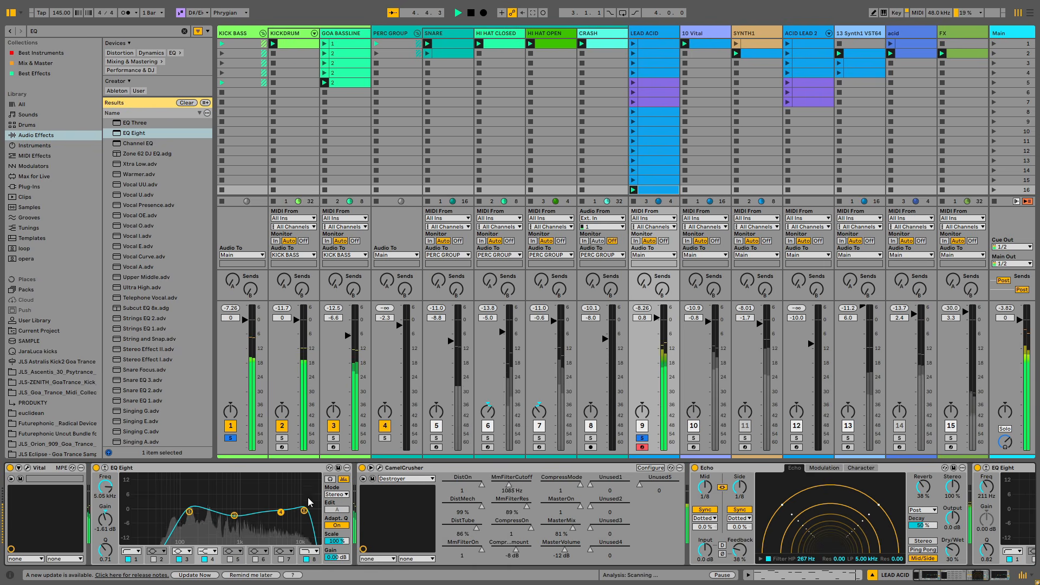
{"action": "left_click", "coordinate": [379, 468]}
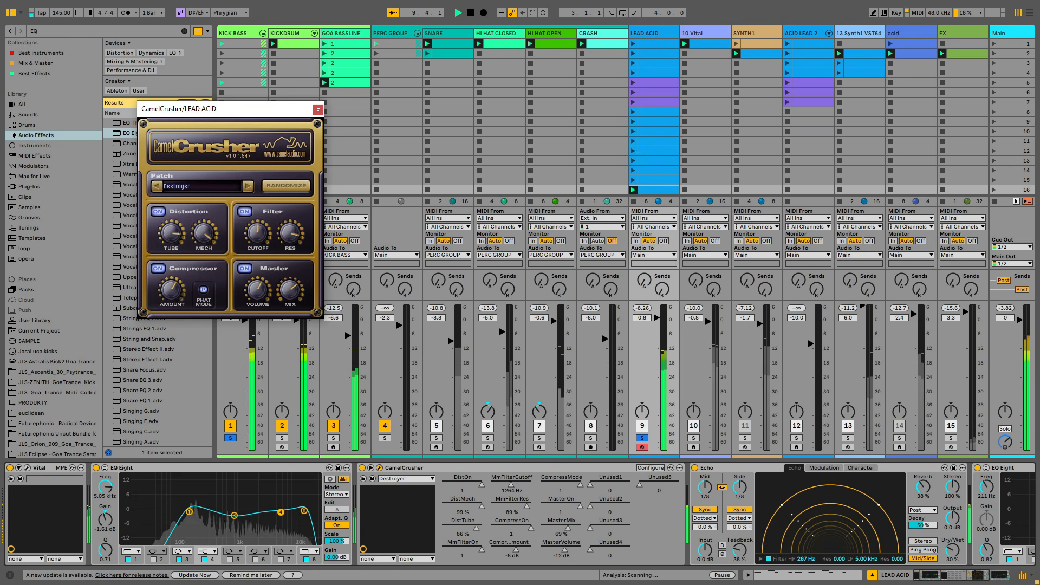
{"action": "left_click_drag", "start_coordinate": [656, 318], "coordinate": [656, 316]}
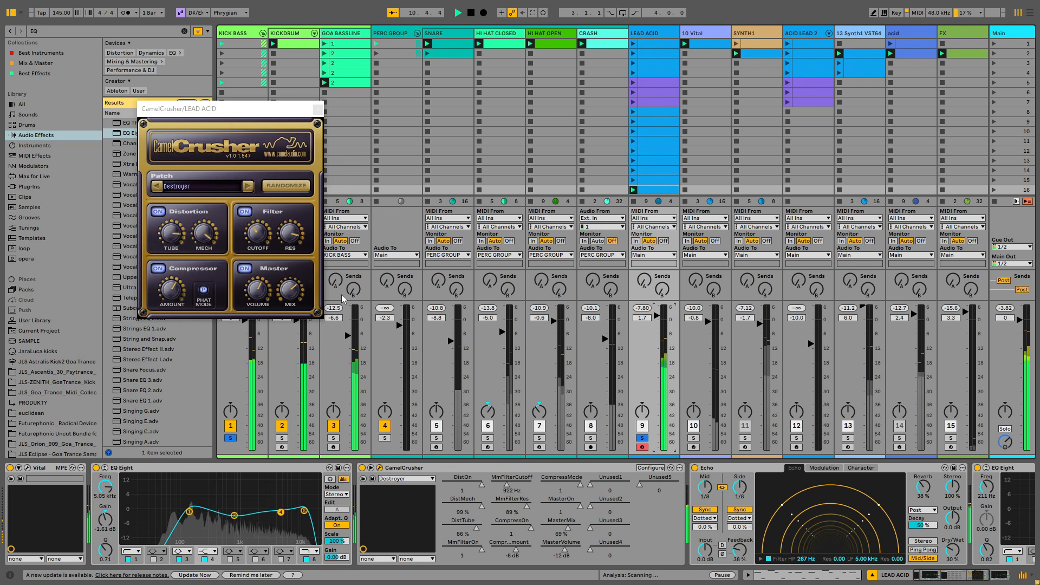
{"action": "left_click_drag", "start_coordinate": [184, 248], "coordinate": [178, 250]}
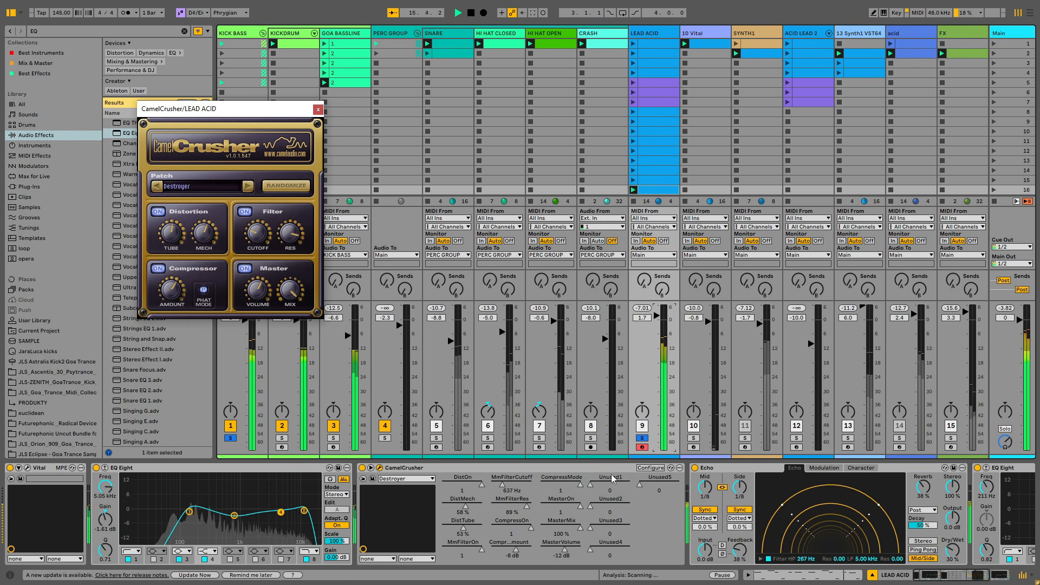
Step: Reopen the scene 16 LEAD ACID clip, move its start marker to 1.1.2 and play it
{"action": "left_click", "coordinate": [667, 194]}
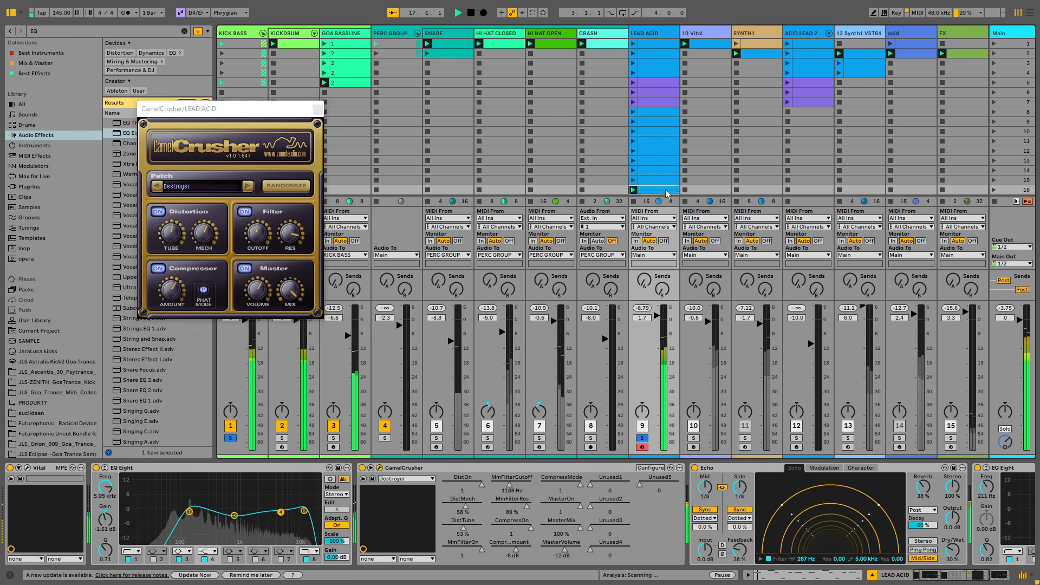
{"action": "double_click", "coordinate": [668, 194]}
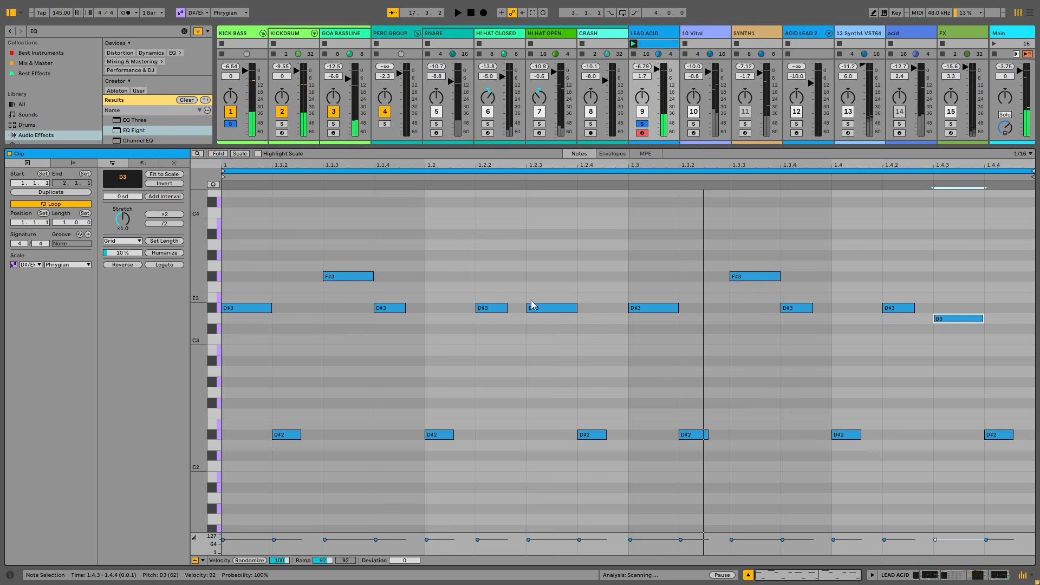
{"action": "left_click", "coordinate": [531, 319]}
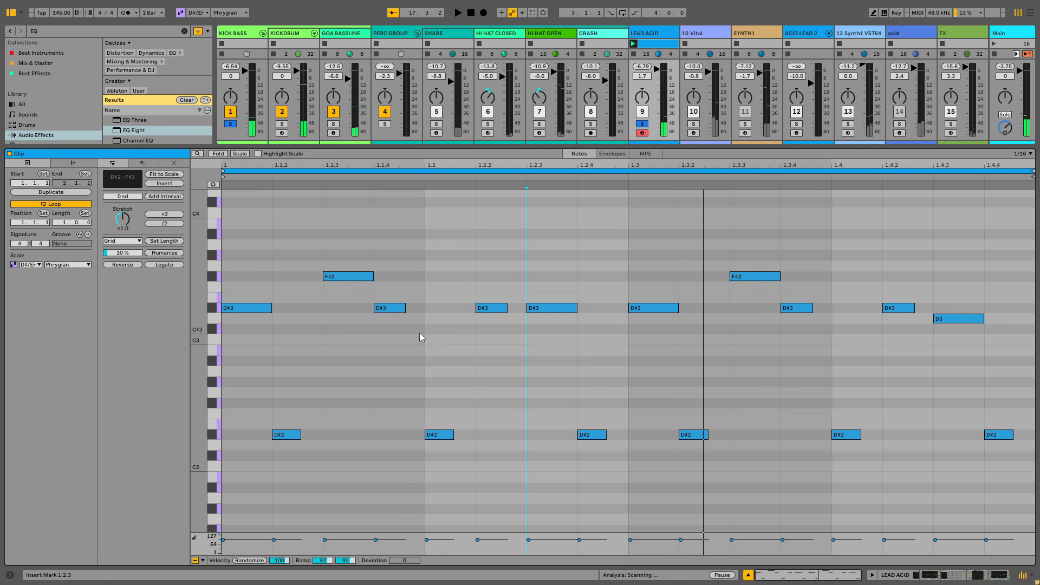
{"action": "left_click", "coordinate": [552, 310]}
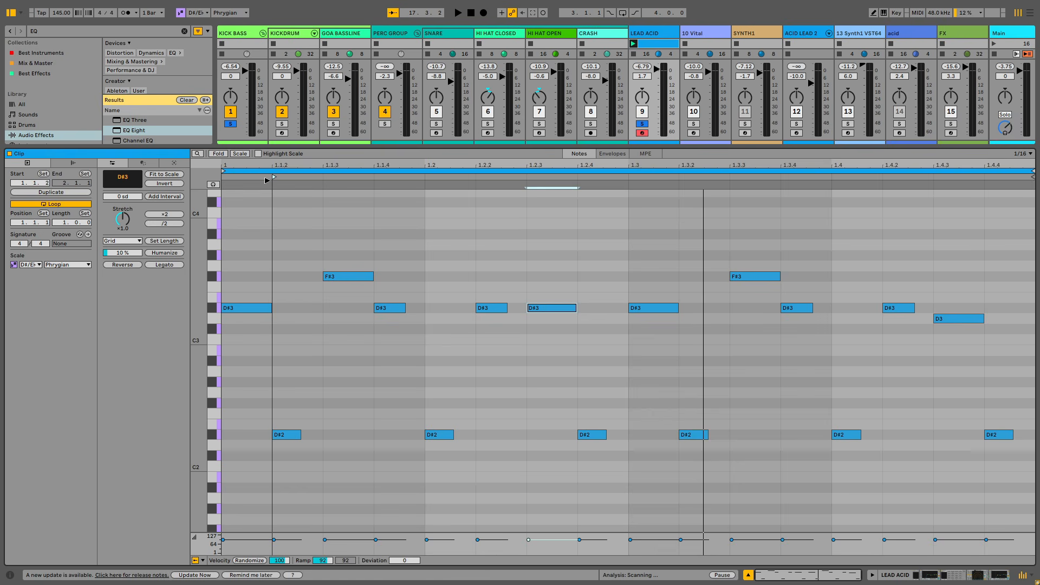
{"action": "mouse_move", "coordinate": [275, 175]}
{"action": "left_mouse_down"}
{"action": "mouse_move", "coordinate": [216, 177]}
{"action": "mouse_move", "coordinate": [260, 183]}
{"action": "left_mouse_up"}
{"action": "key", "text": "space"}
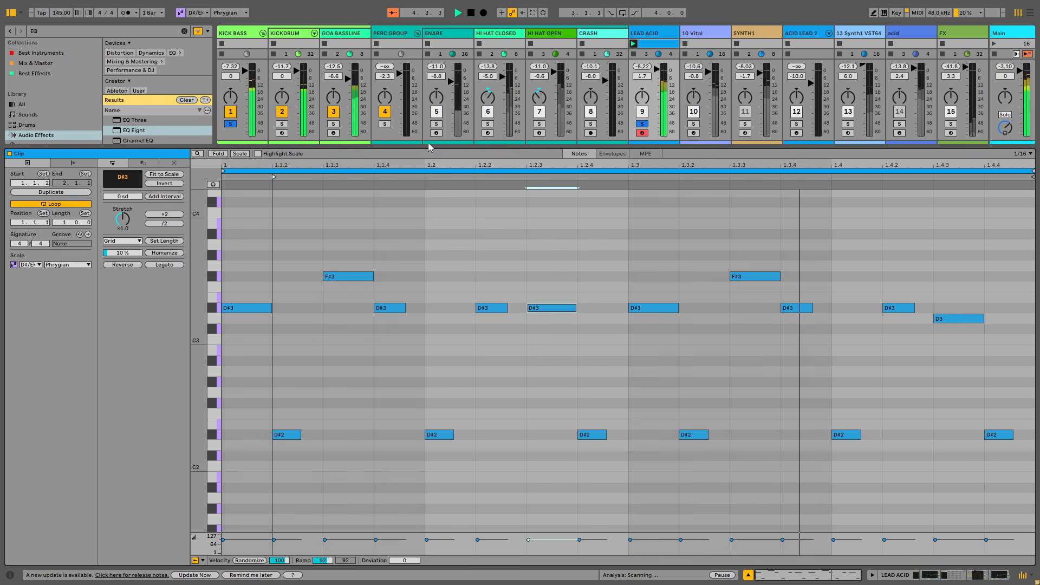
Step: Solo the PERC GROUP alongside KICK BASS and LEAD ACID, and reopen the scene 16 LEAD ACID clip
{"action": "left_click", "coordinate": [388, 124]}
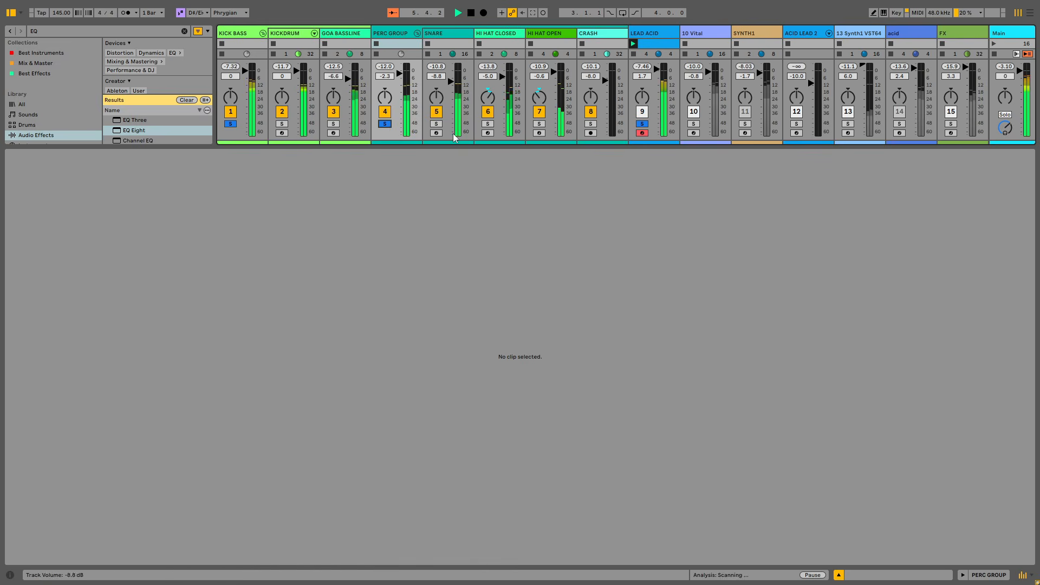
{"action": "key", "text": "ctrl+alt+l"}
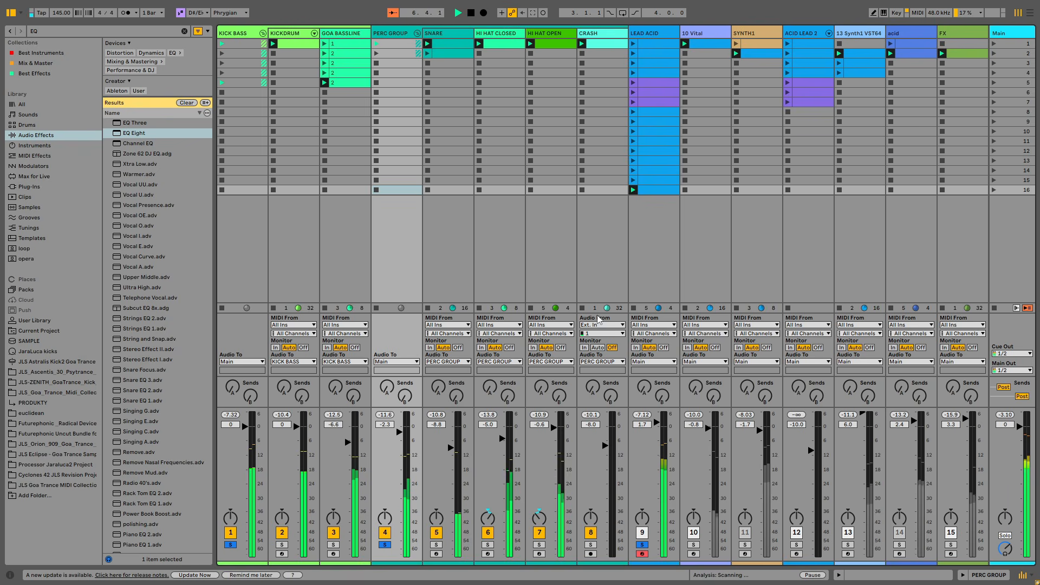
{"action": "left_click", "coordinate": [662, 34]}
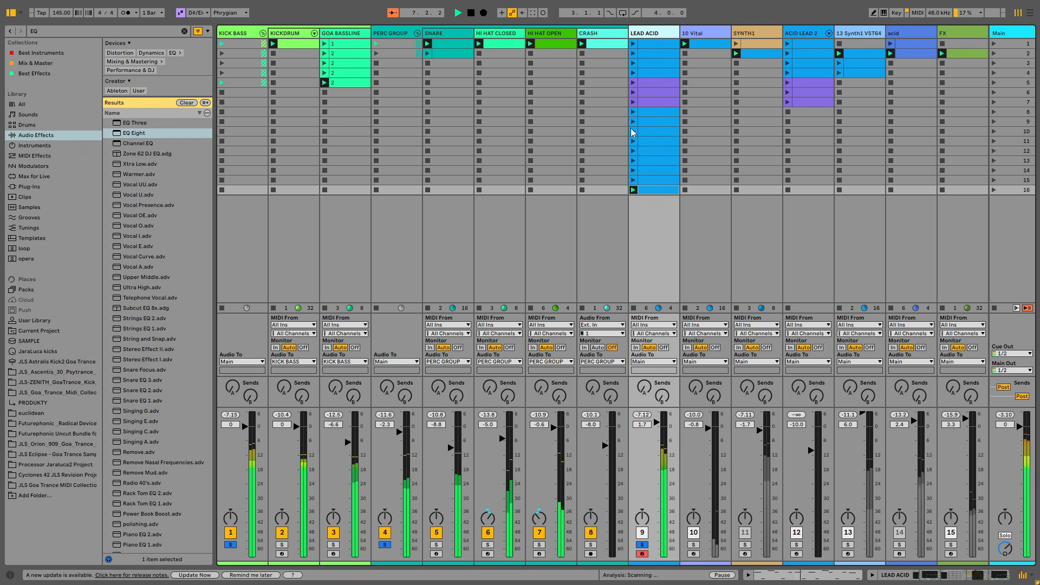
{"action": "double_click", "coordinate": [661, 189]}
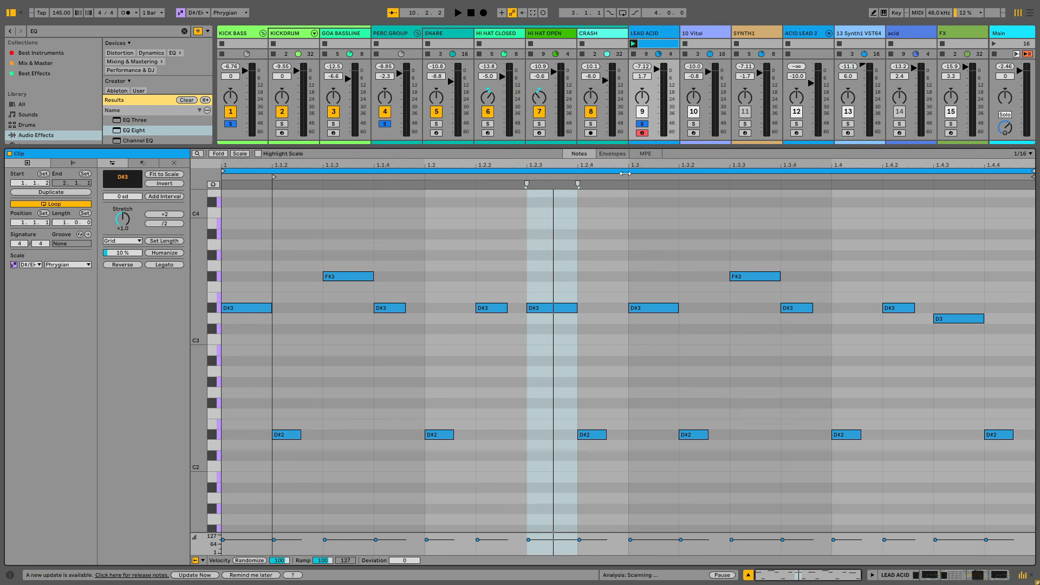
Step: Duplicate the scene 16 LEAD ACID clip into scene 17, launch the copy and open its notes
{"action": "double_click", "coordinate": [654, 148]}
{"action": "right_click", "coordinate": [657, 190]}
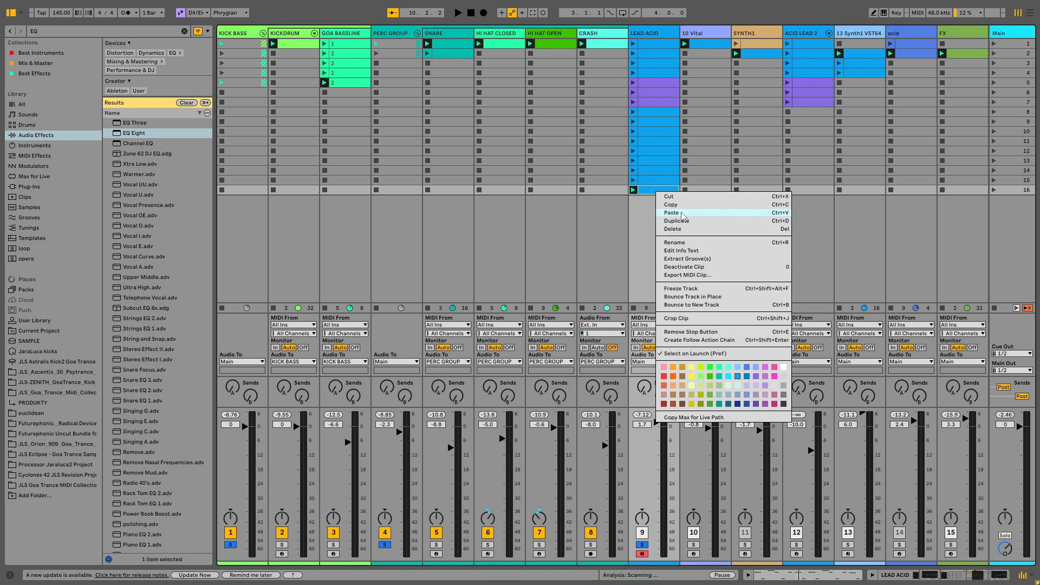
{"action": "left_click", "coordinate": [670, 219]}
{"action": "left_click", "coordinate": [633, 200]}
{"action": "double_click", "coordinate": [652, 201]}
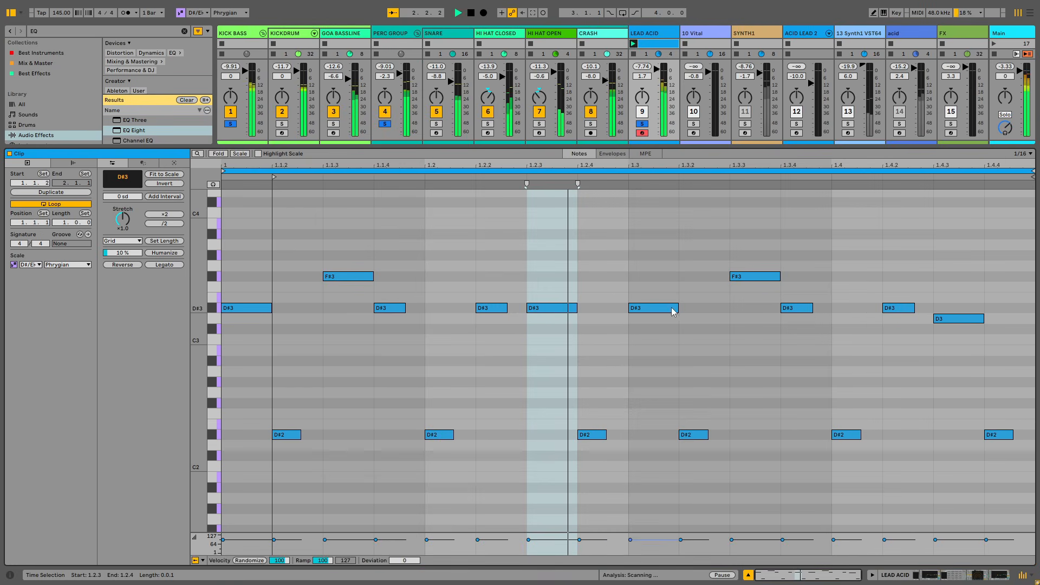
Step: Lower the D#3 note at 1.3.1 to C#3 in the scene 17 clip and play the loop
{"action": "left_click", "coordinate": [654, 313]}
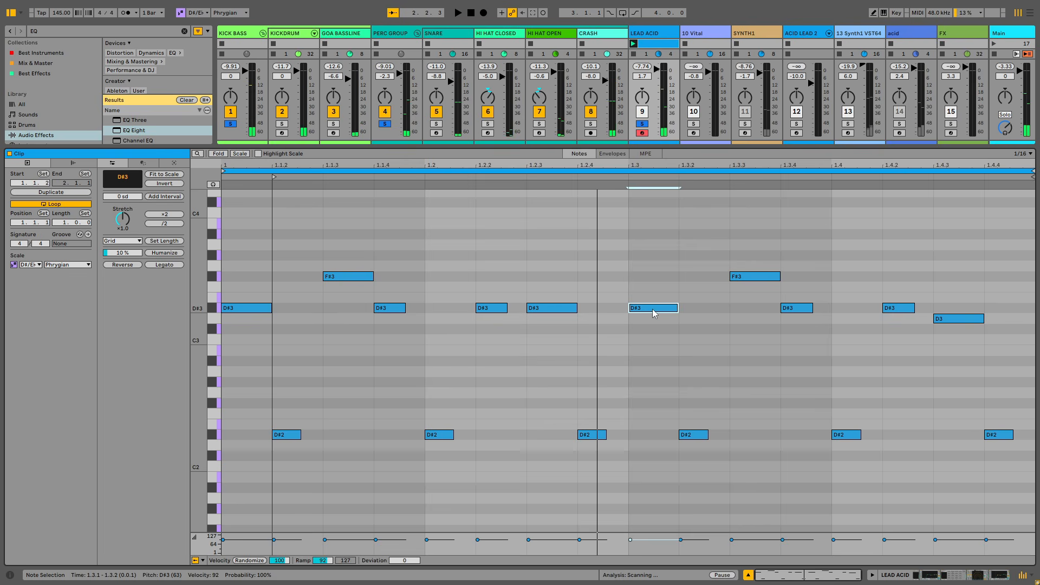
{"action": "left_click_drag", "start_coordinate": [654, 313], "coordinate": [674, 333]}
{"action": "key", "text": "space"}
{"action": "key", "text": "space"}
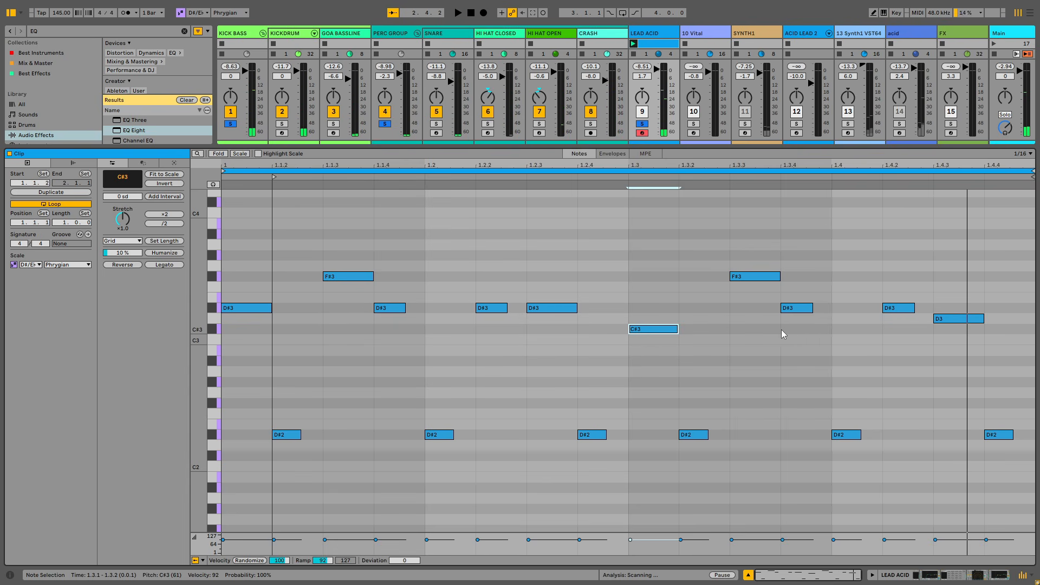
Step: Duplicate the clip's loop to two bars and move its start marker back to 1.1.1
{"action": "left_click", "coordinate": [62, 193]}
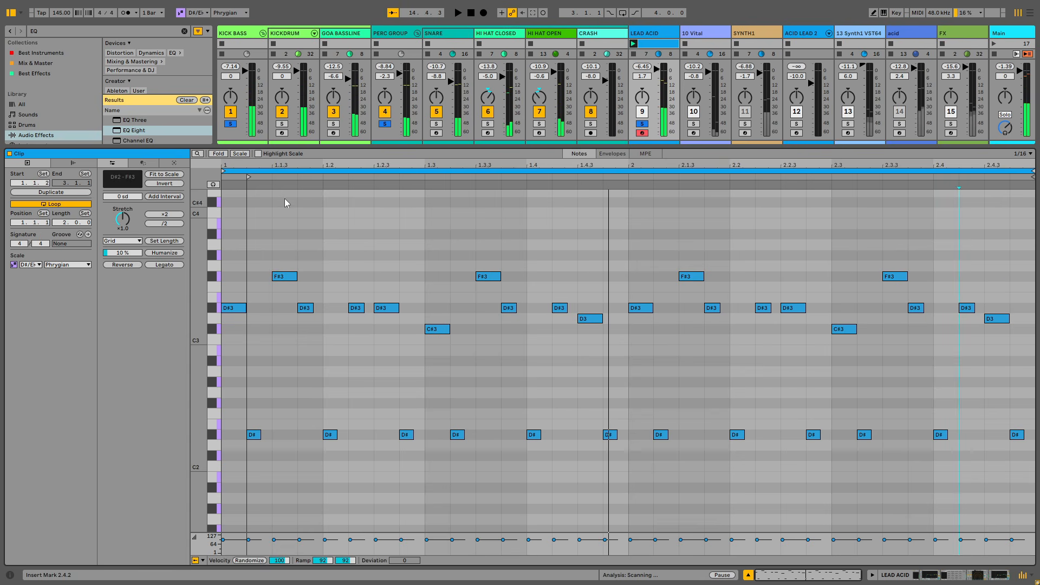
{"action": "left_click_drag", "start_coordinate": [249, 177], "coordinate": [223, 178]}
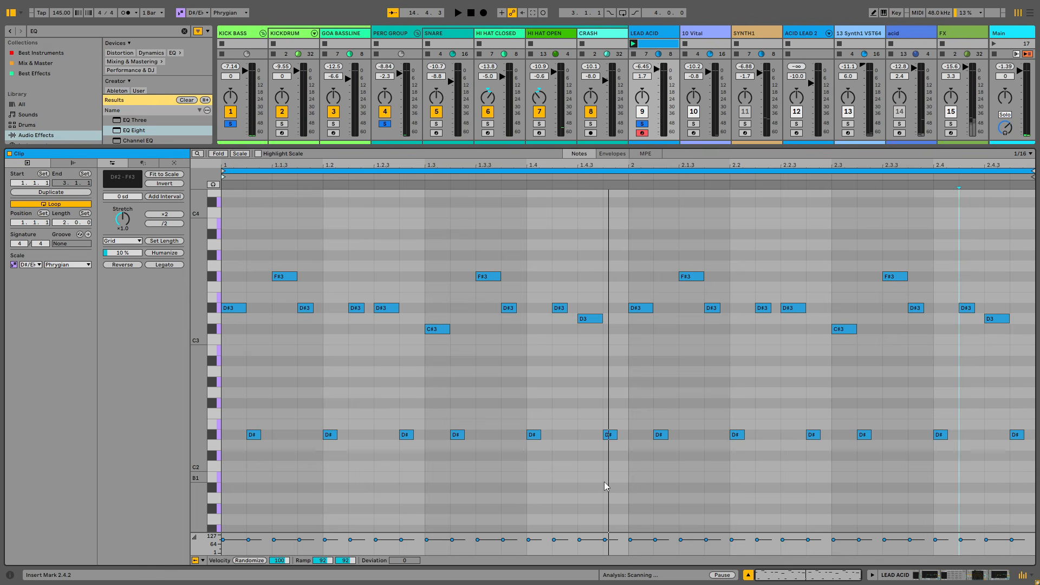
Step: Delete all bar 2 notes and the notes from 1.3.1 to the end of bar 1 in the scene 17 clip
{"action": "left_click_drag", "start_coordinate": [622, 483], "coordinate": [1028, 228]}
{"action": "key", "text": "Delete"}
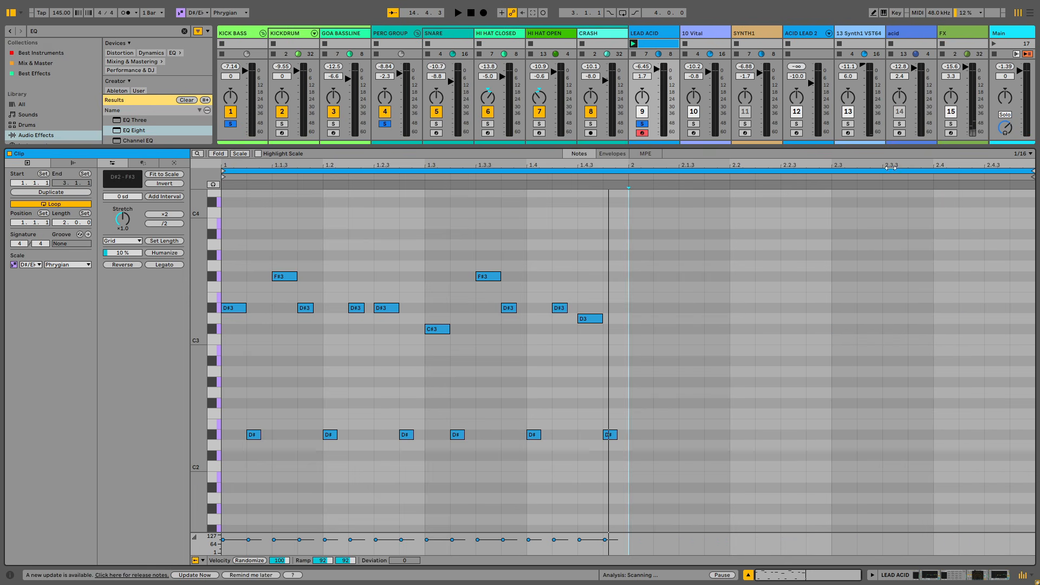
{"action": "left_click_drag", "start_coordinate": [626, 187], "coordinate": [437, 460]}
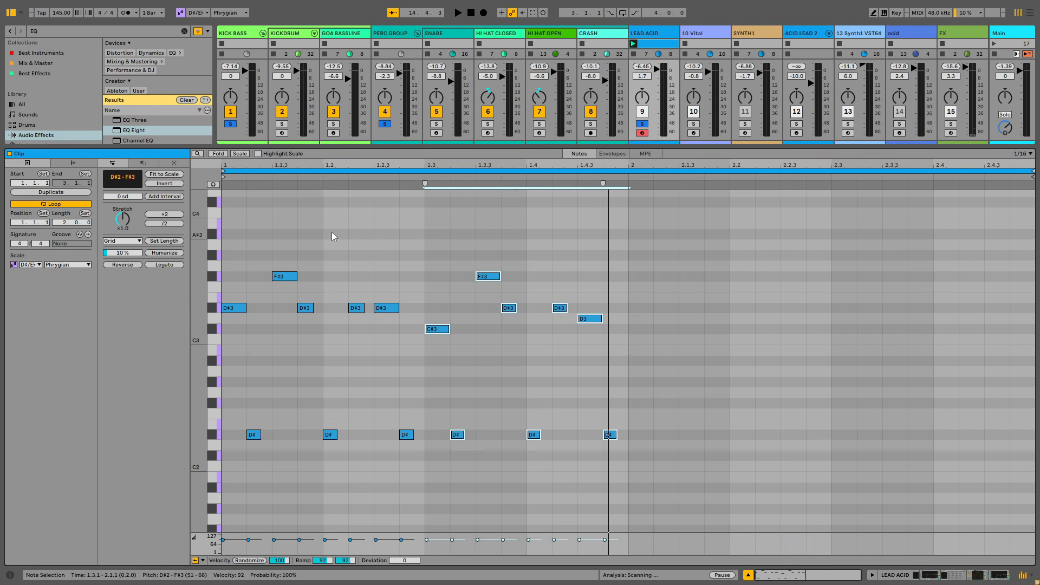
{"action": "key", "text": "Delete"}
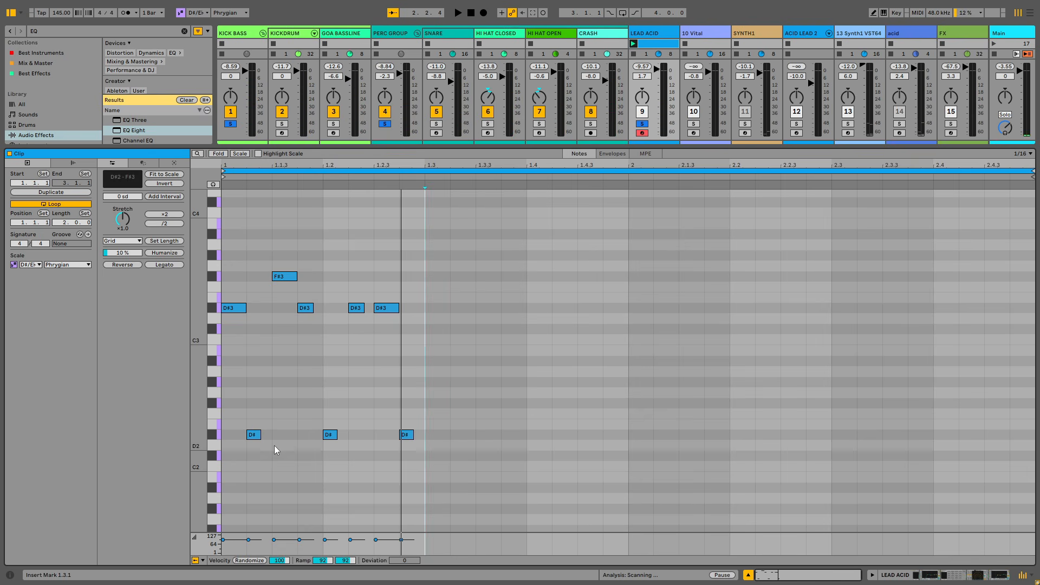
Step: Duplicate the notes spanning 1.1.3 to 1.2.3 twice to fill beats 3 and 4 of bar 1
{"action": "left_click_drag", "start_coordinate": [274, 449], "coordinate": [344, 248]}
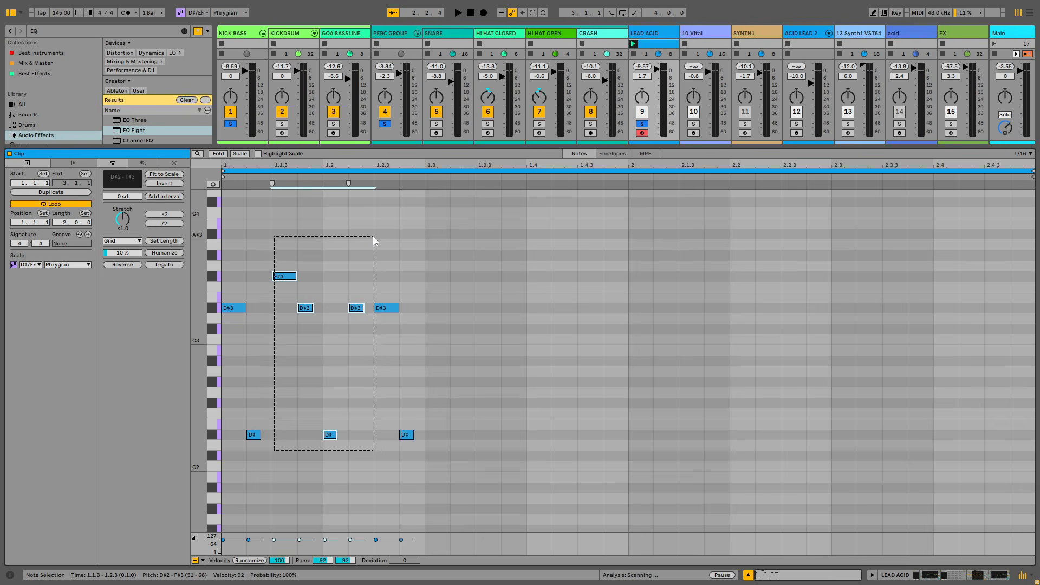
{"action": "left_click_drag", "start_coordinate": [373, 236], "coordinate": [372, 223]}
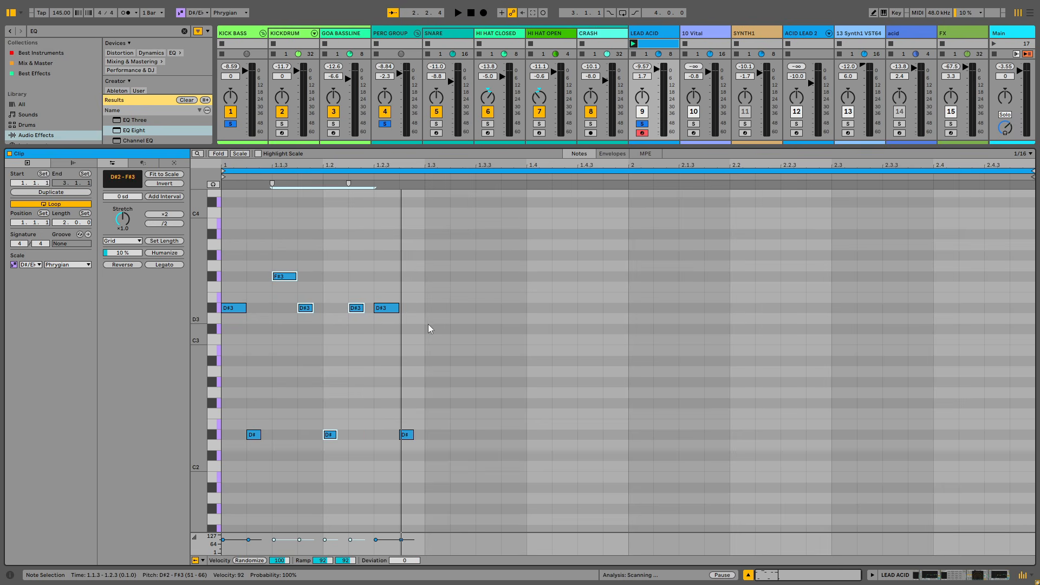
{"action": "key", "text": "ctrl+d"}
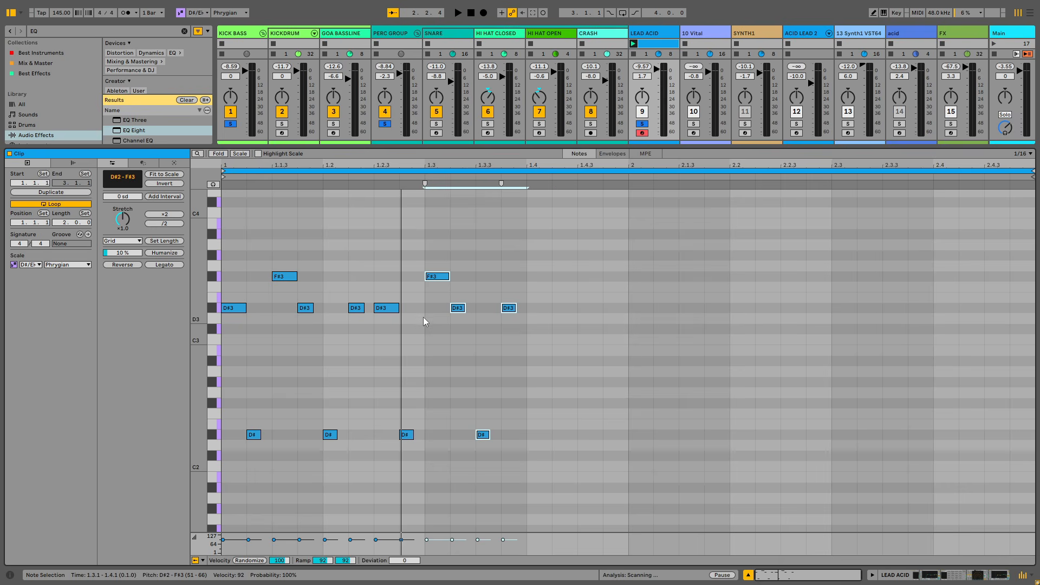
{"action": "key", "text": "ctrl+d"}
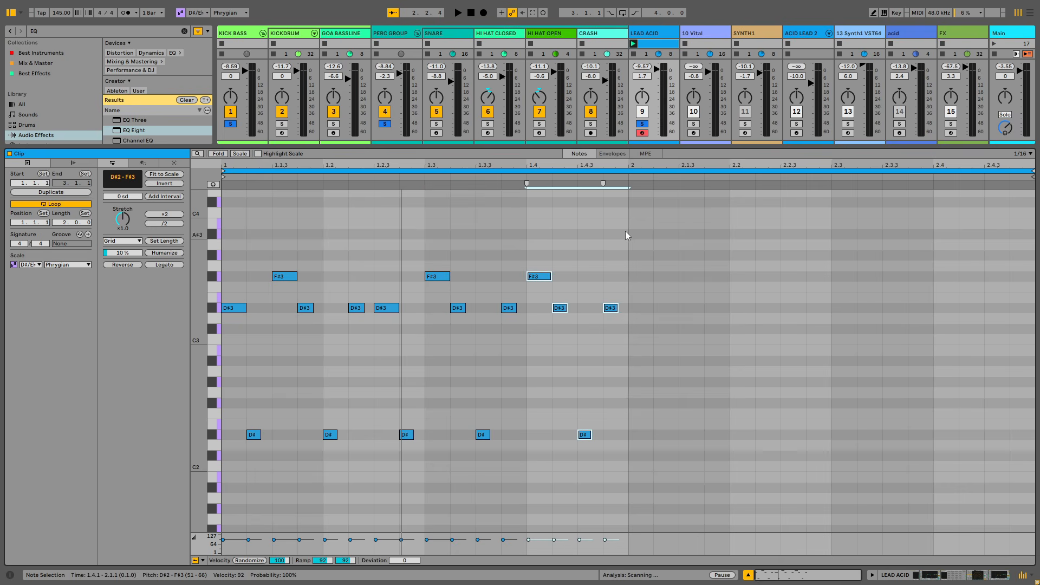
Step: Shorten the scene 17 clip's loop to one bar, ending at 2.1.1, and play it
{"action": "left_click_drag", "start_coordinate": [627, 232], "coordinate": [228, 452]}
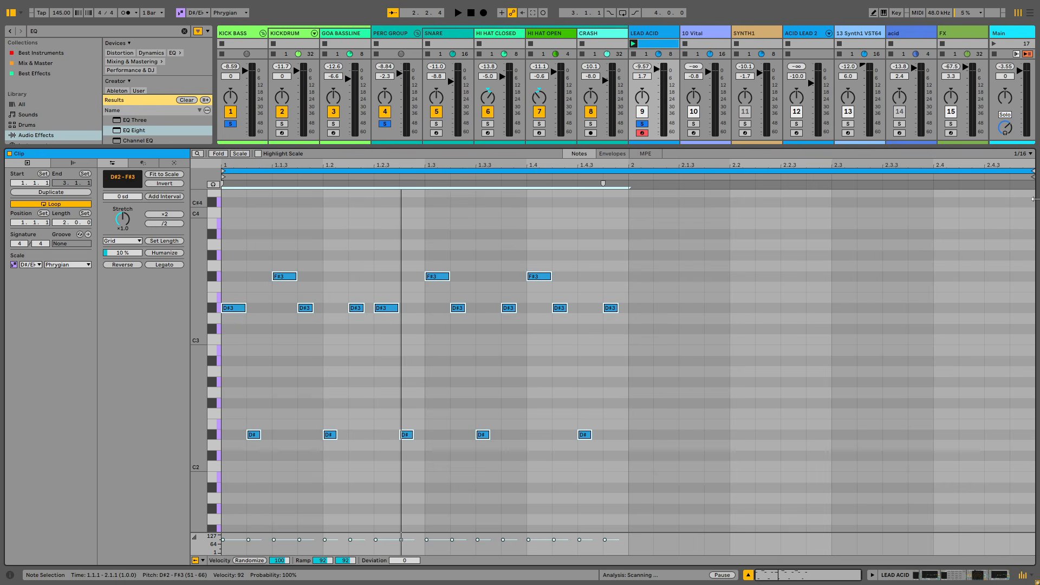
{"action": "left_click_drag", "start_coordinate": [1034, 199], "coordinate": [628, 193]}
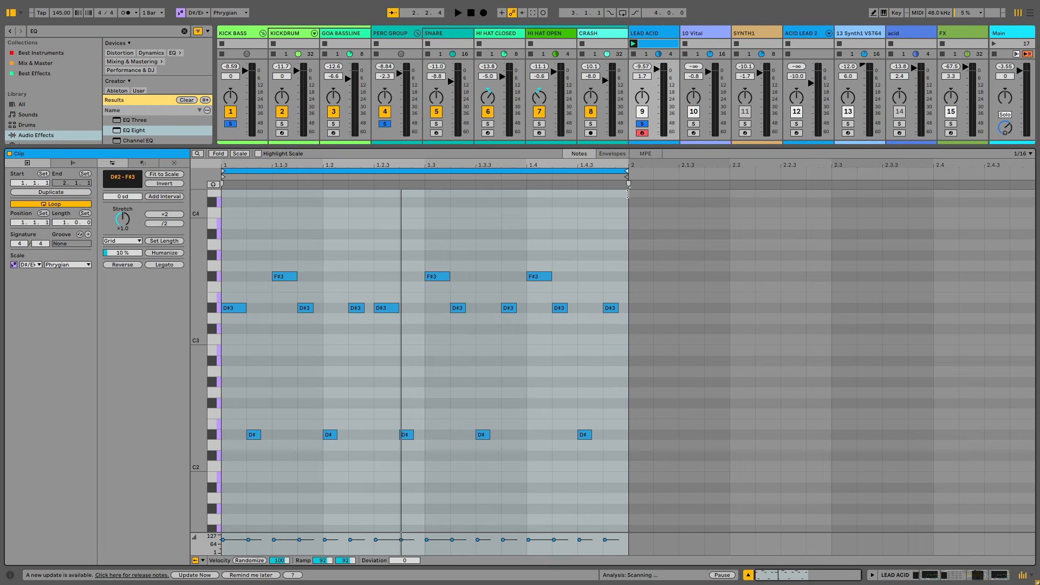
{"action": "key", "text": "space"}
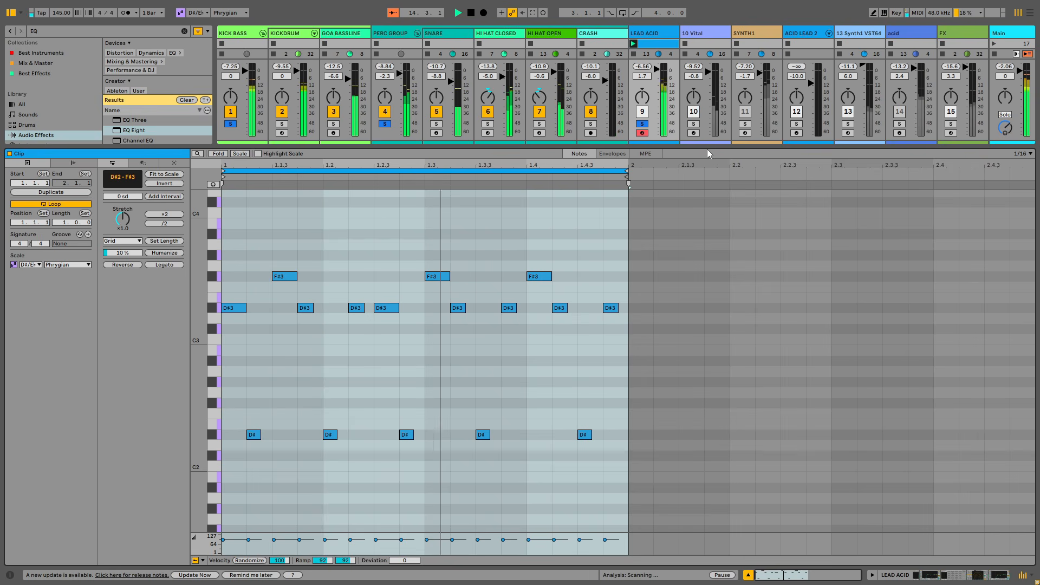
{"action": "left_click", "coordinate": [607, 249]}
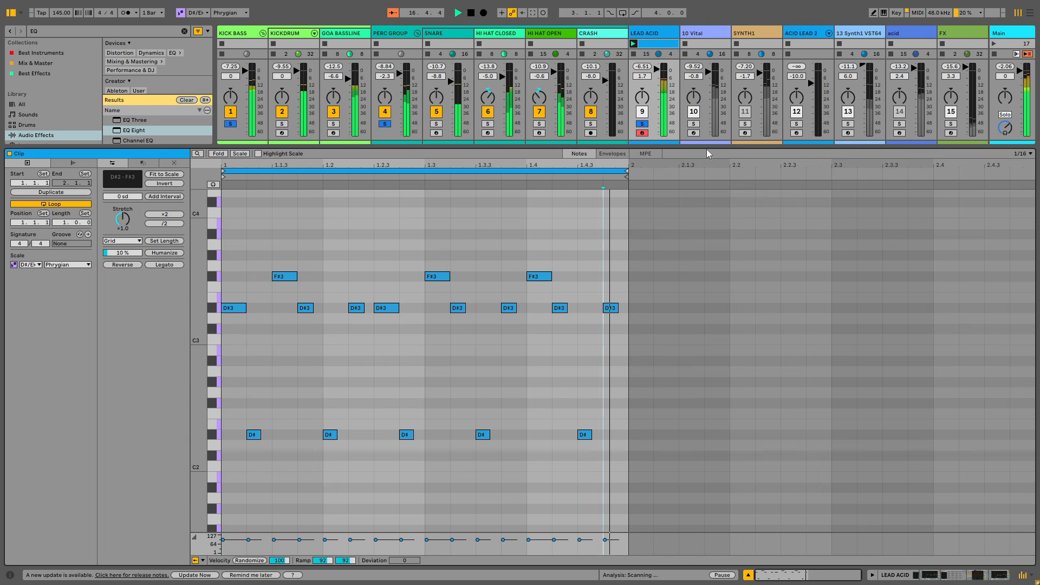
Step: Duplicate the scene 17 LEAD ACID clip into scene 18, launch the copy and open its notes
{"action": "key", "text": "Tab"}
{"action": "right_click", "coordinate": [655, 205]}
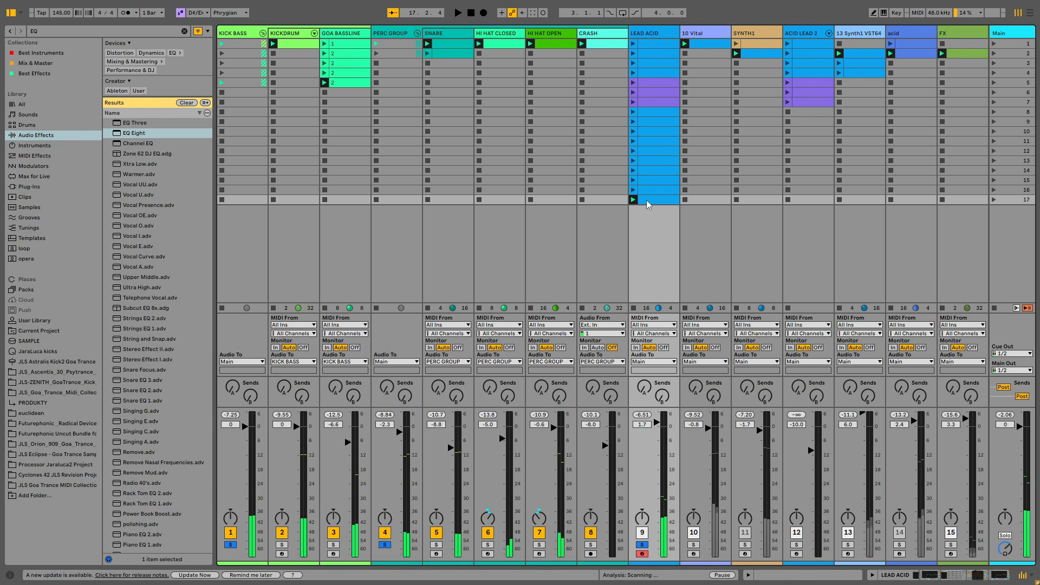
{"action": "right_click", "coordinate": [647, 200]}
{"action": "left_click", "coordinate": [662, 222]}
{"action": "left_click", "coordinate": [634, 209]}
{"action": "double_click", "coordinate": [651, 209]}
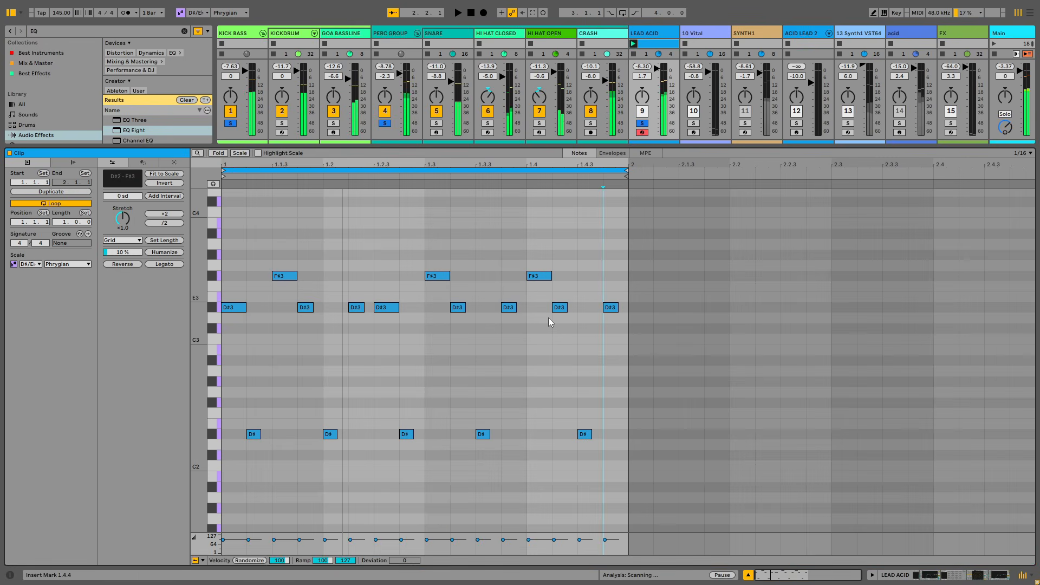
Step: Set the 1.2.3 note to C3 and the 1.3.1 note to G#3, and move the 1.4.1 note to A3 at 1.4.3
{"action": "left_click_drag", "start_coordinate": [391, 309], "coordinate": [392, 320]}
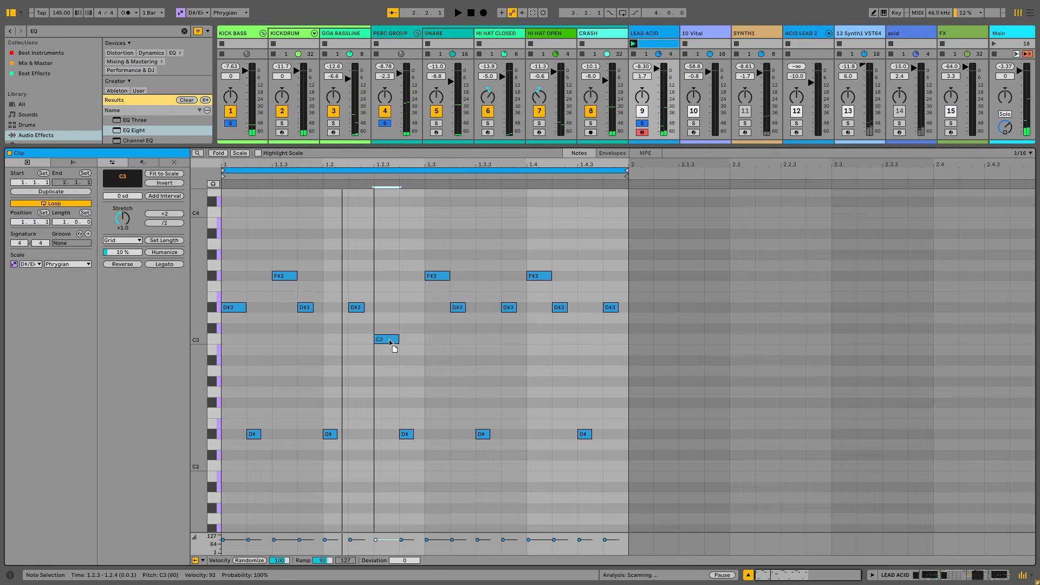
{"action": "left_click_drag", "start_coordinate": [434, 279], "coordinate": [434, 267]}
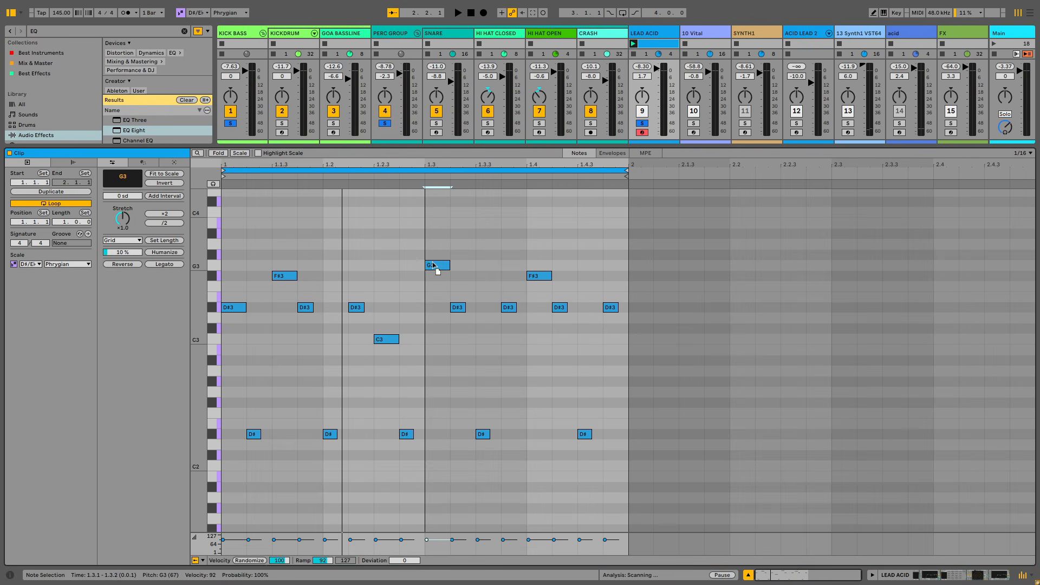
{"action": "left_click_drag", "start_coordinate": [539, 277], "coordinate": [539, 286]}
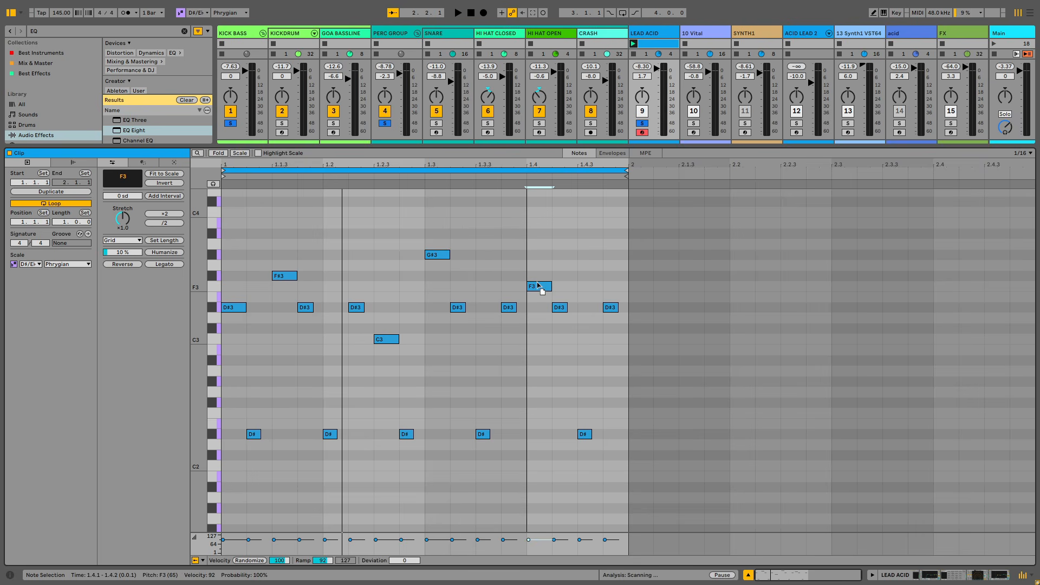
{"action": "left_click_drag", "start_coordinate": [538, 271], "coordinate": [540, 250]}
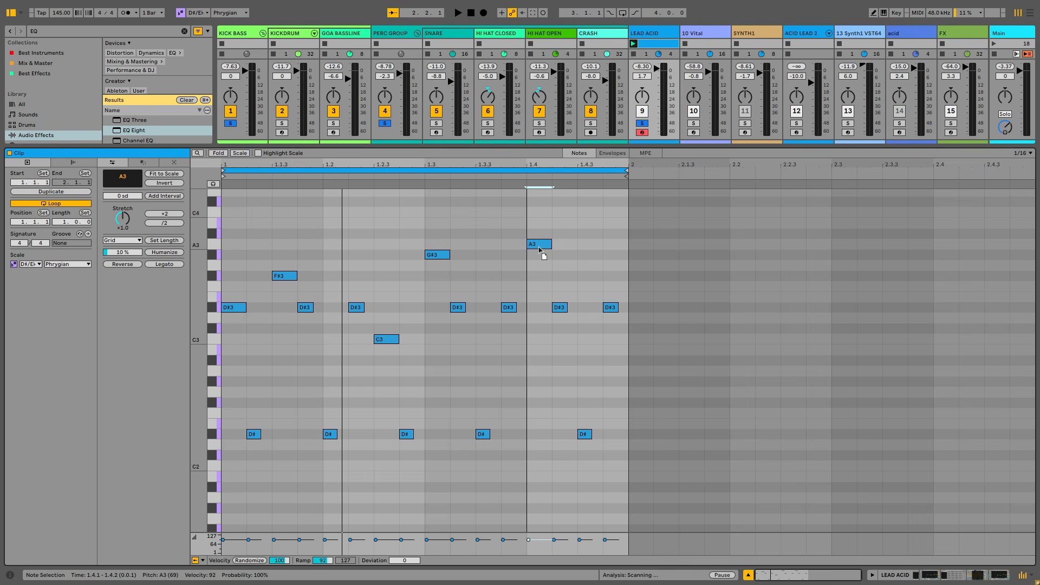
{"action": "left_click_drag", "start_coordinate": [545, 249], "coordinate": [588, 251]}
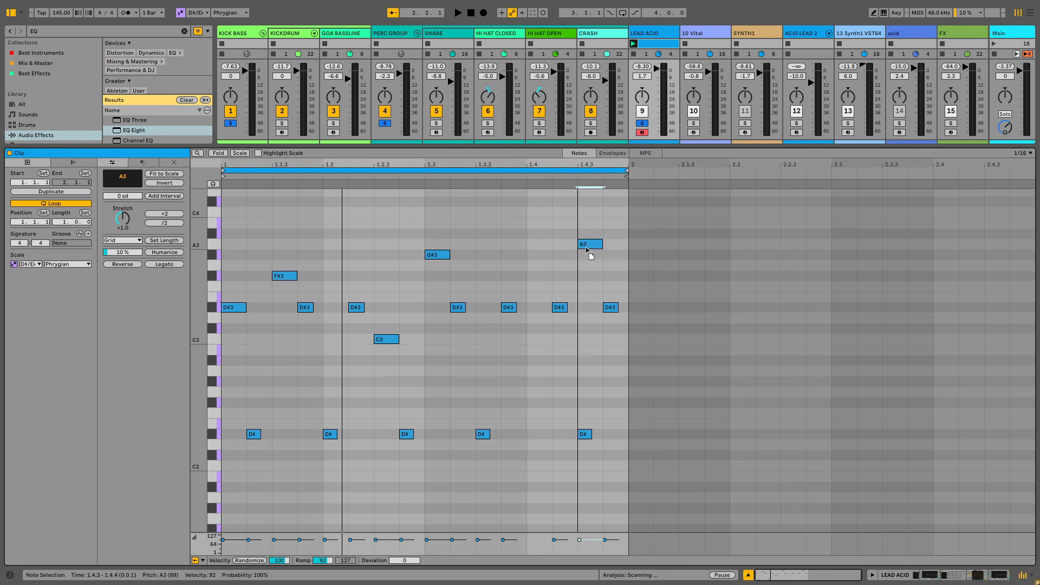
Step: Delete the low D#2 note at 1.4.3 and add an F#3 note at 1.4.1
{"action": "left_click", "coordinate": [585, 434]}
{"action": "key", "text": "Delete"}
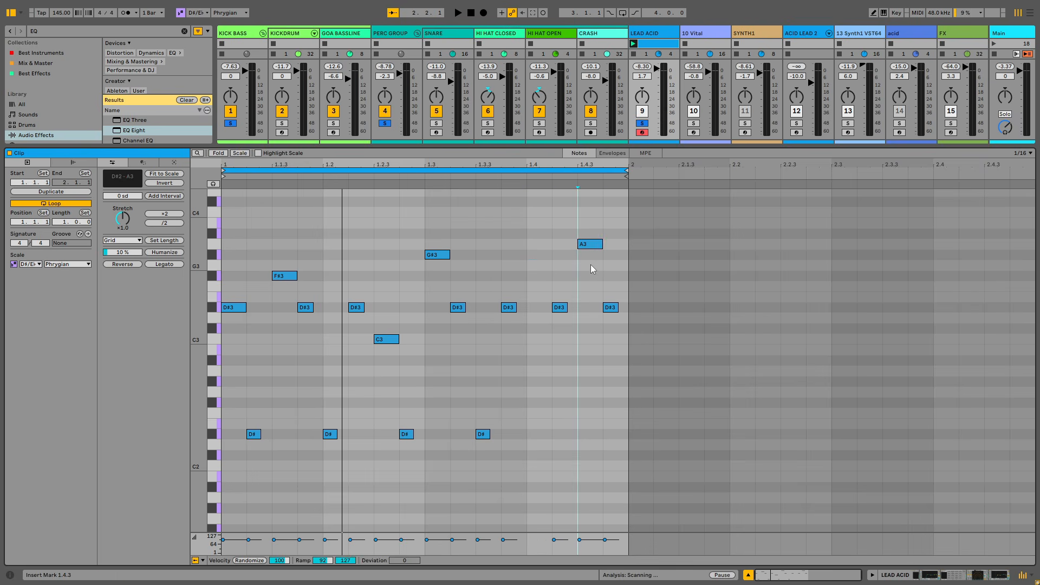
{"action": "double_click", "coordinate": [539, 274]}
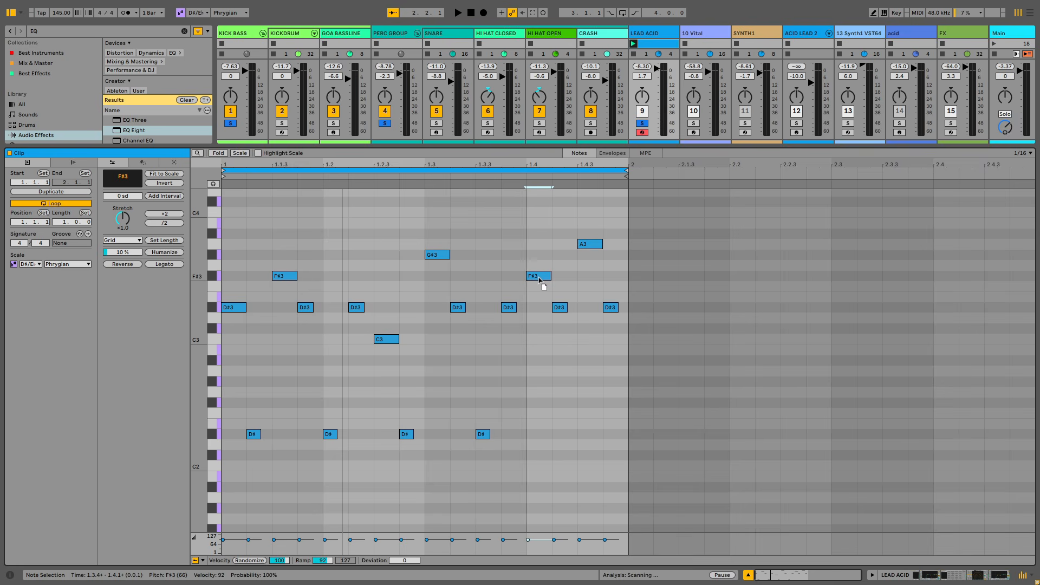
Step: Lengthen the D#3 notes at 1.4.2 and 1.4.4 slightly and play the loop
{"action": "left_click", "coordinate": [567, 308]}
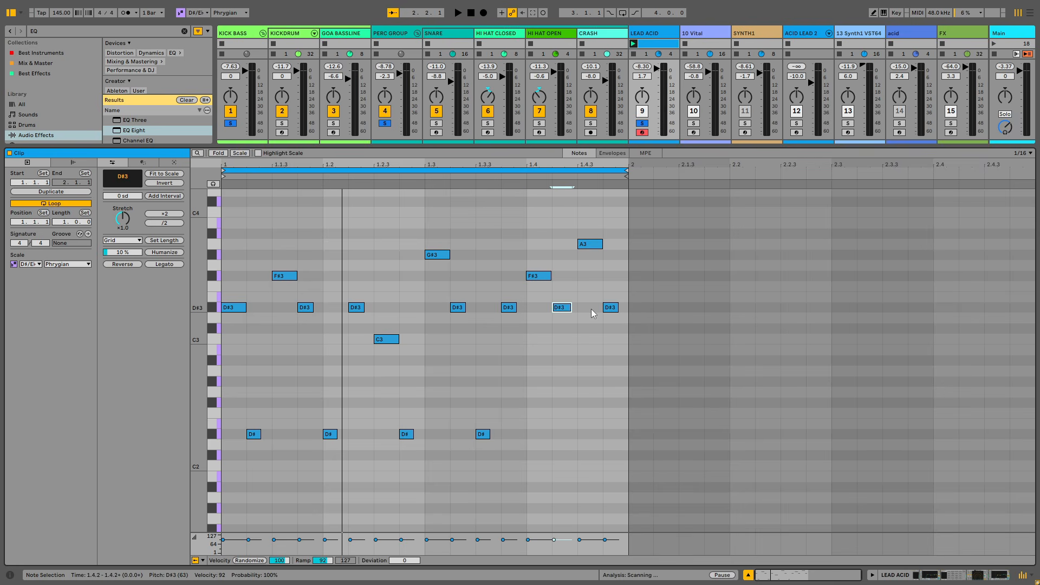
{"action": "left_click_drag", "start_coordinate": [618, 310], "coordinate": [624, 309]}
{"action": "key", "text": "space"}
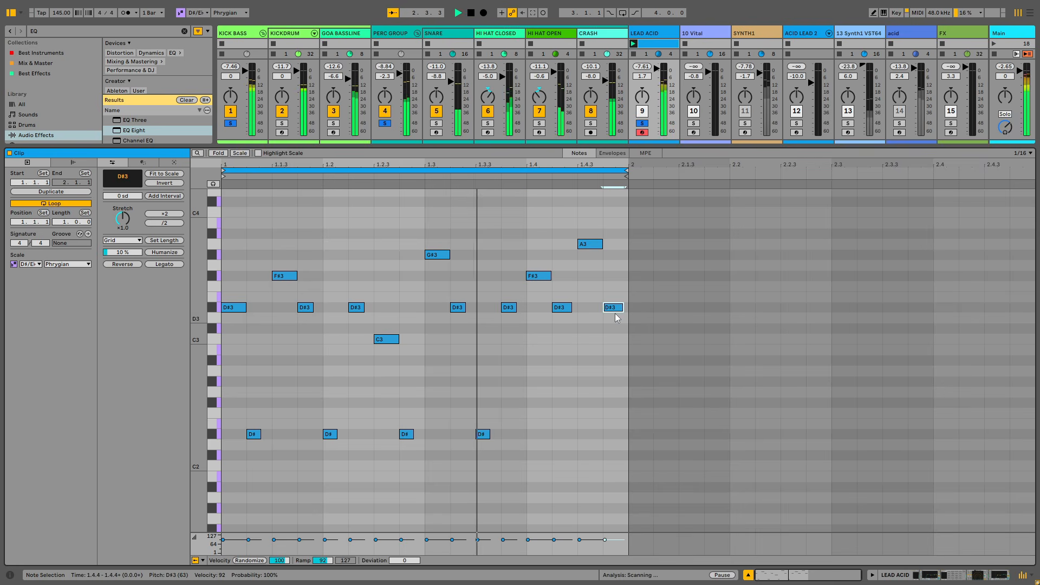
Step: Lower the G#3 note at 1.3.1 to E3 and duplicate all of bar 1's notes into bar 2
{"action": "left_click_drag", "start_coordinate": [439, 255], "coordinate": [445, 295]}
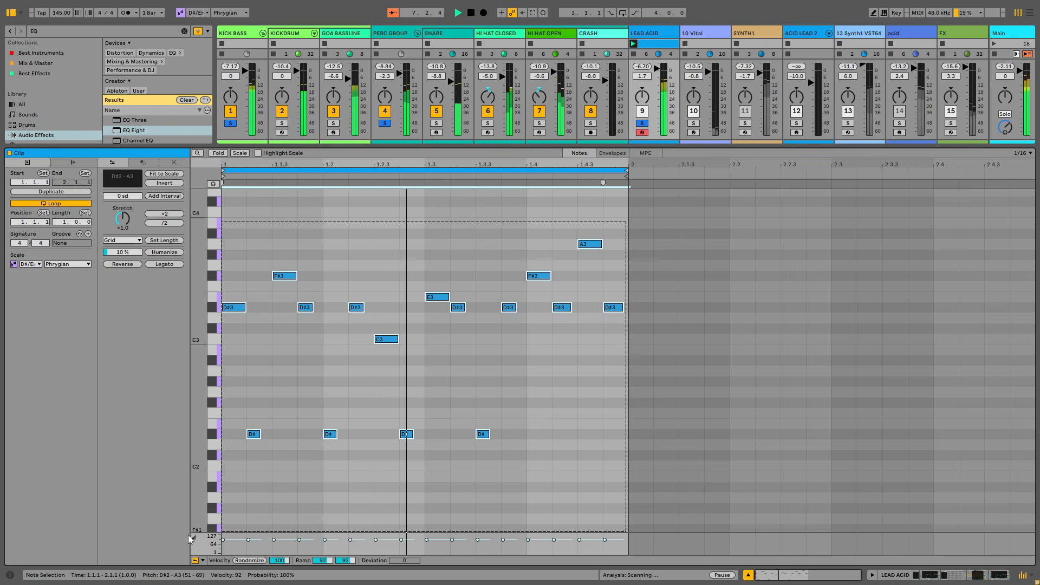
{"action": "key", "text": "ctrl+a"}
{"action": "key", "text": "ctrl+d"}
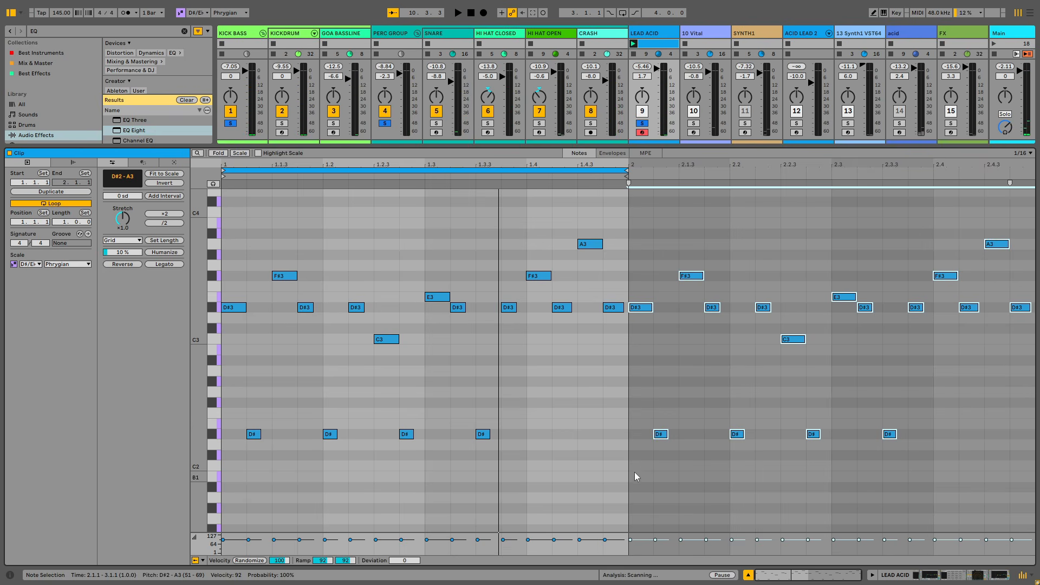
Step: Duplicate the scene 18 LEAD ACID clip into scene 19, launch the copy and open its notes
{"action": "double_click", "coordinate": [662, 144]}
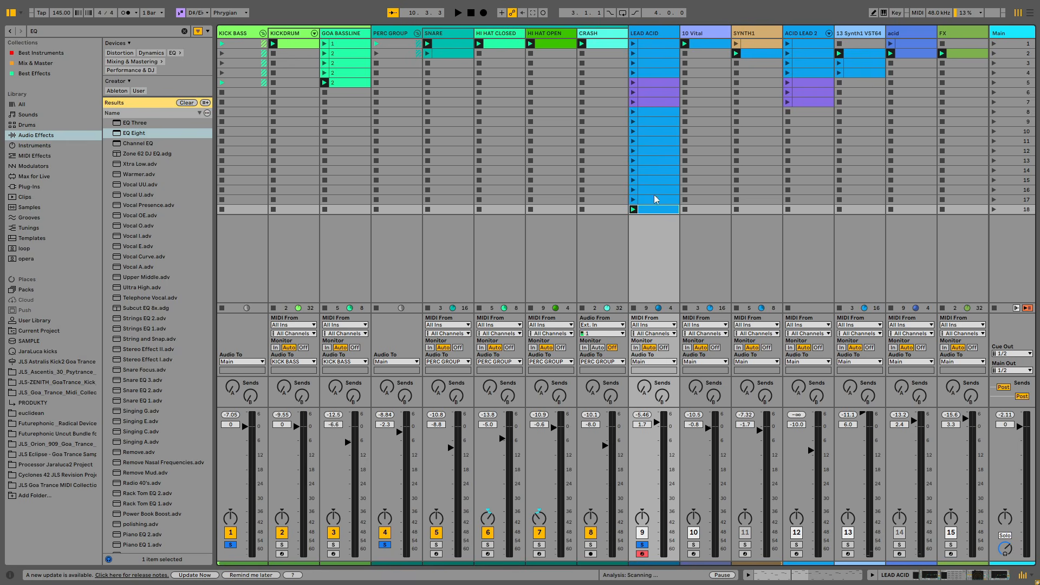
{"action": "right_click", "coordinate": [656, 208]}
{"action": "left_click", "coordinate": [673, 230]}
{"action": "left_click", "coordinate": [632, 220]}
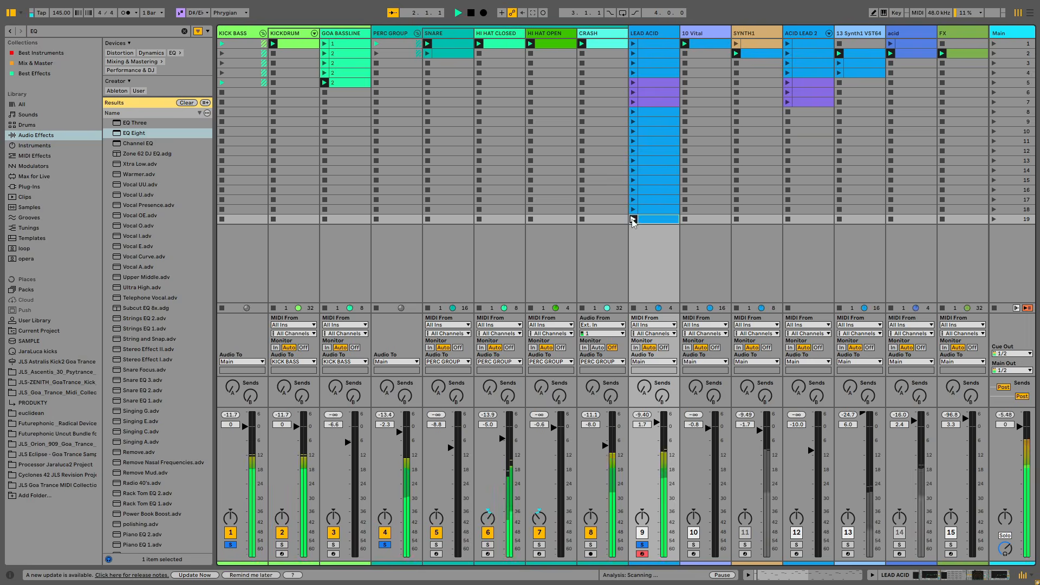
{"action": "double_click", "coordinate": [653, 220]}
Step: Delete all bar 2 notes in the scene 19 clip and lower the A3 note at 1.4.3 to F#3 during playback
{"action": "left_click_drag", "start_coordinate": [645, 496], "coordinate": [970, 197]}
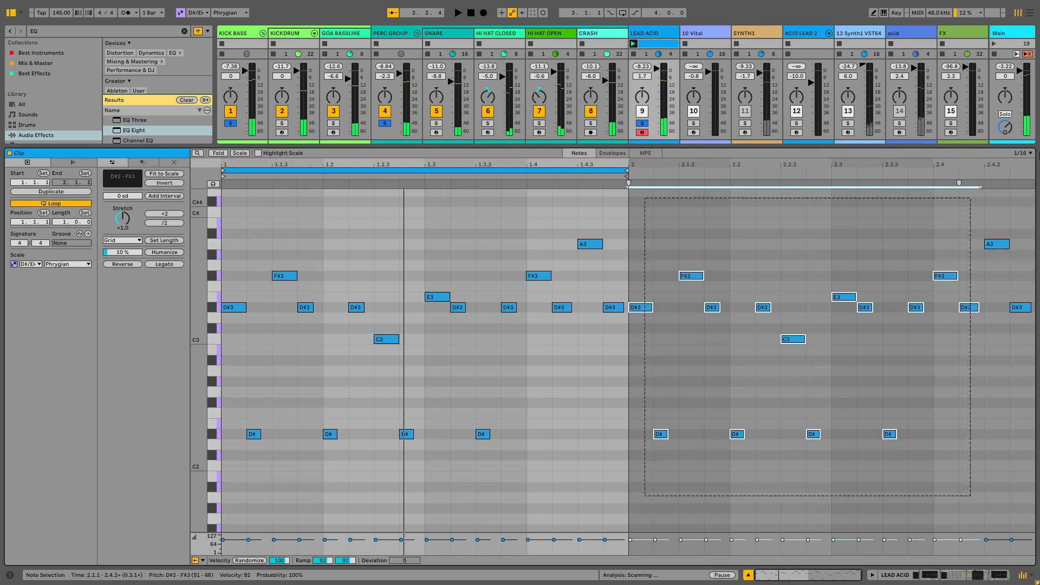
{"action": "key", "text": "Delete"}
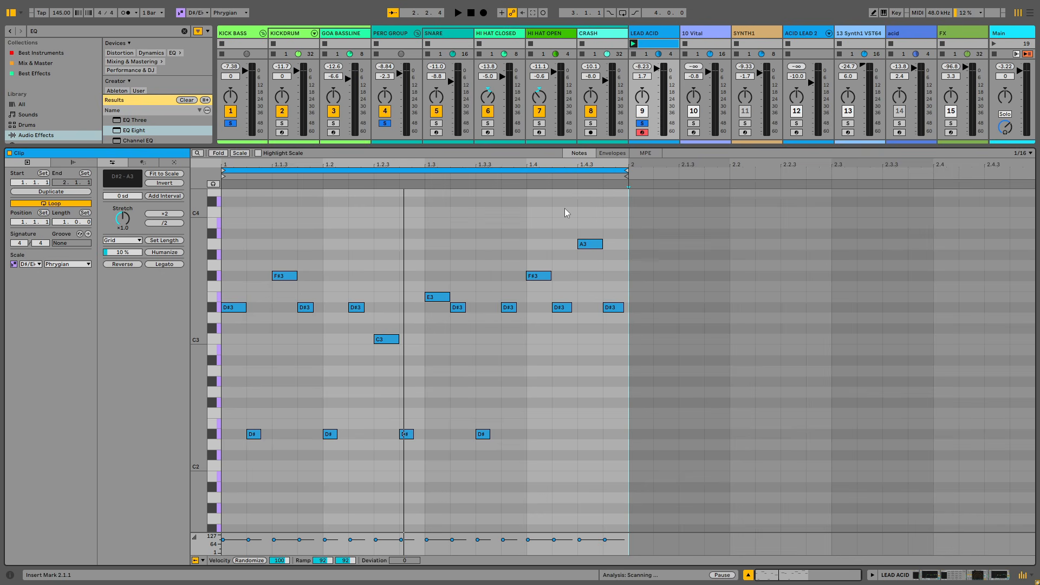
{"action": "key", "text": "space"}
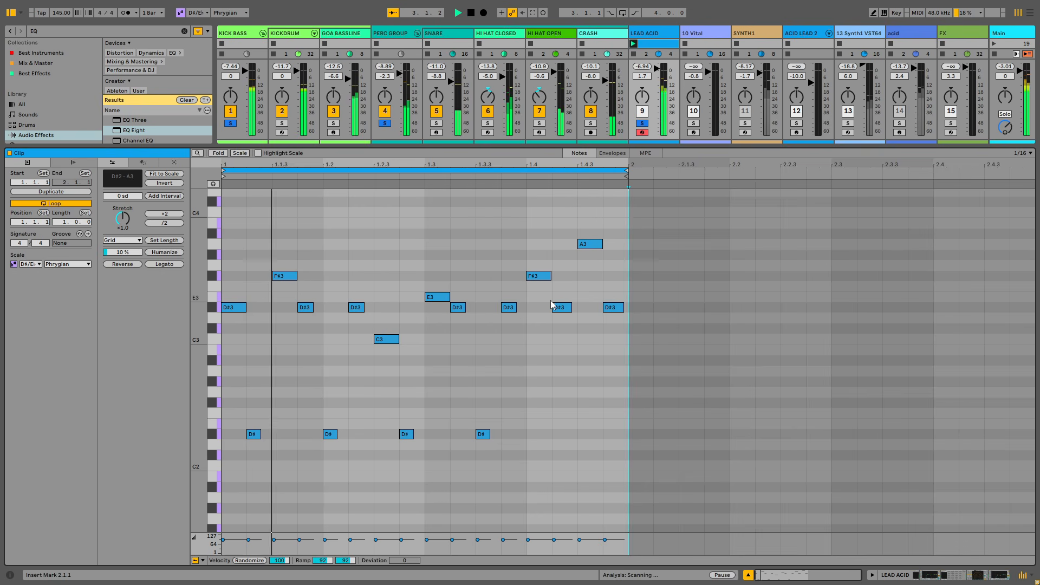
{"action": "left_click_drag", "start_coordinate": [588, 244], "coordinate": [589, 254]}
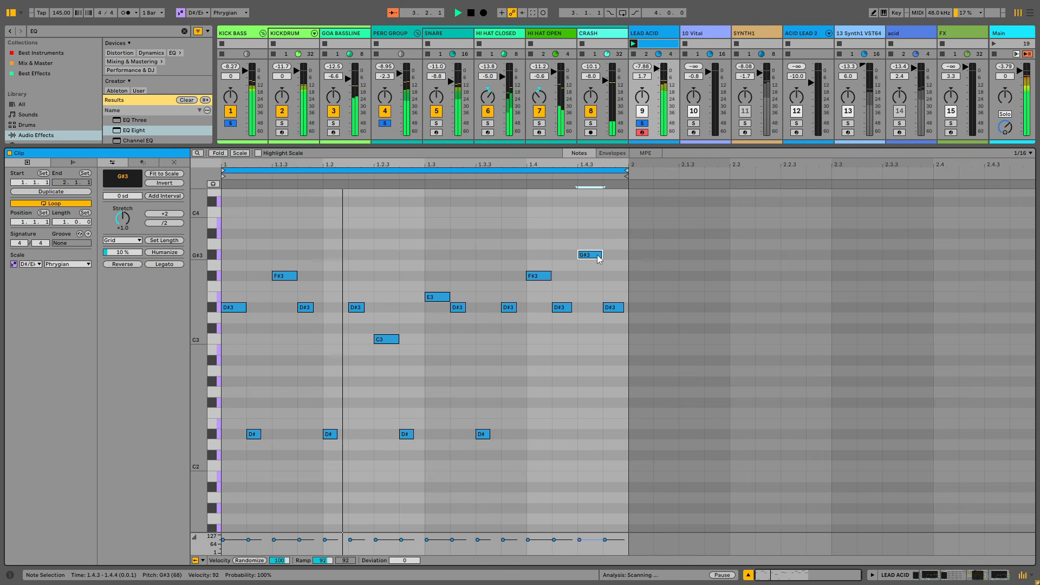
{"action": "left_click_drag", "start_coordinate": [595, 256], "coordinate": [593, 278]}
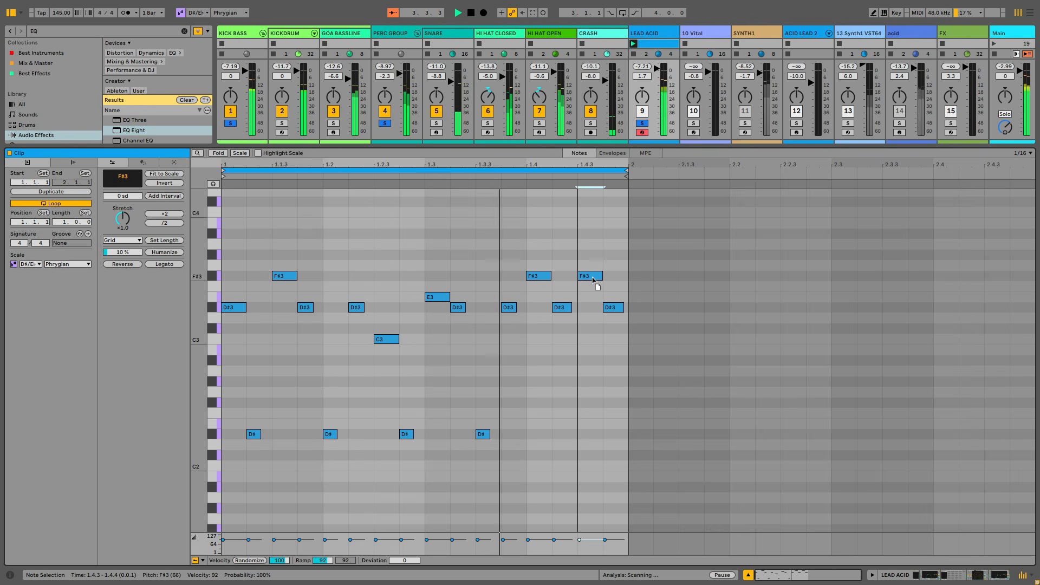
Step: Duplicate bar 1's notes seven times to fill eight bars, set the loop length to eight bars and play it
{"action": "left_click_drag", "start_coordinate": [622, 233], "coordinate": [113, 519]}
{"action": "key", "text": "ctrl+d"}
{"action": "key", "text": "ctrl+d"}
{"action": "key", "text": "ctrl+d"}
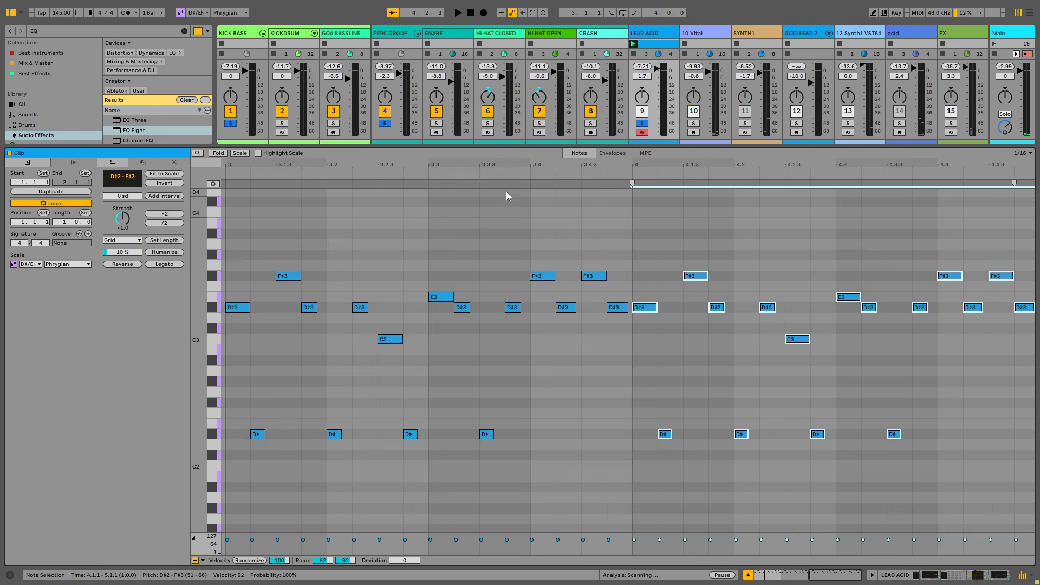
{"action": "key", "text": "ctrl+d"}
{"action": "key", "text": "ctrl+d"}
{"action": "key", "text": "ctrl+d"}
{"action": "key", "text": "ctrl+d"}
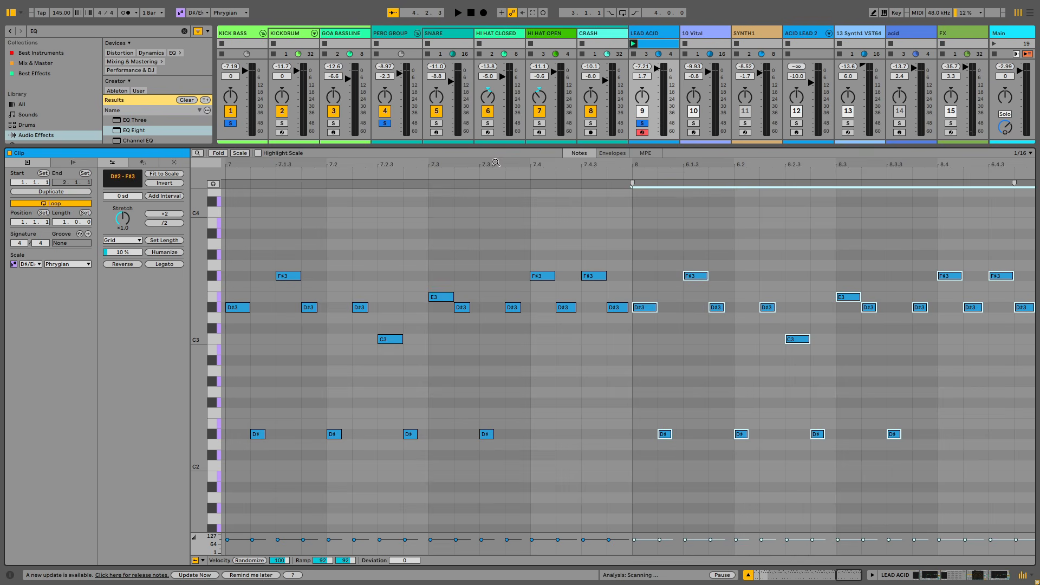
{"action": "left_click_drag", "start_coordinate": [496, 163], "coordinate": [497, 111]}
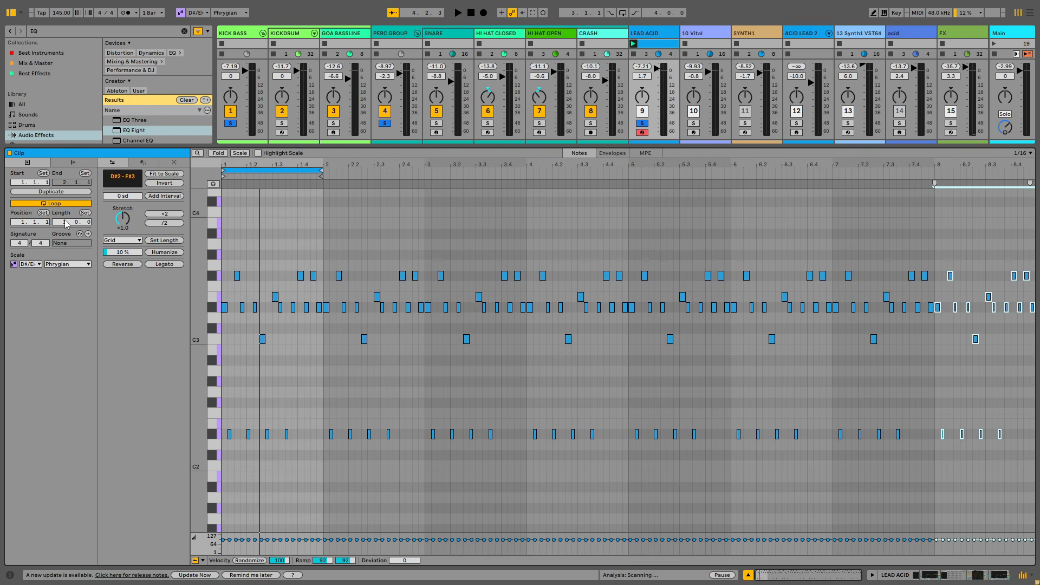
{"action": "key", "text": "space"}
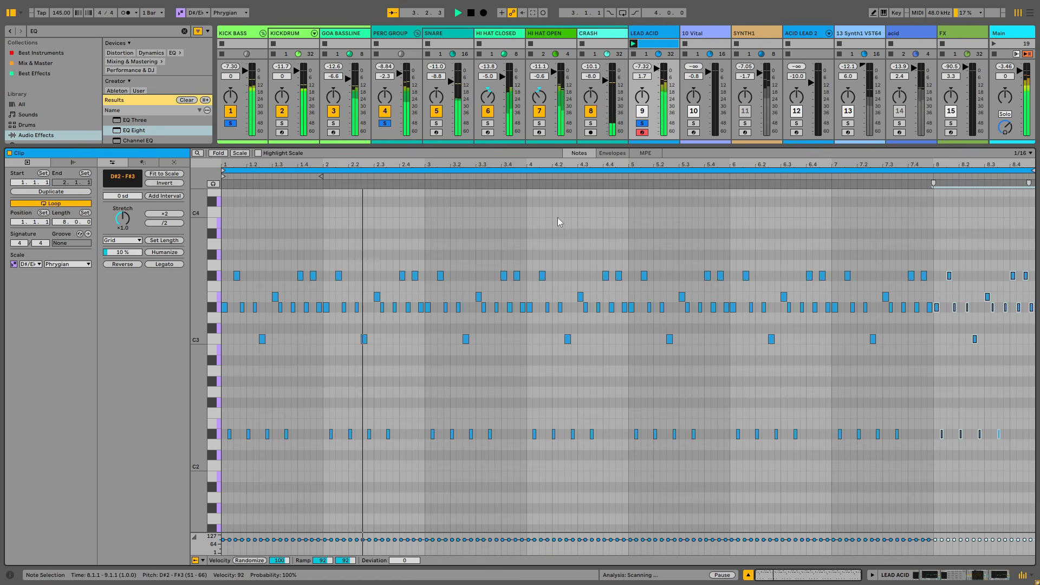
Step: Raise the F#3 note at 4.4.3 to G#3 in the scene 19 clip and play it back
{"action": "scroll", "coordinate": [536, 277], "scroll_direction": "up", "scroll_amount": 1}
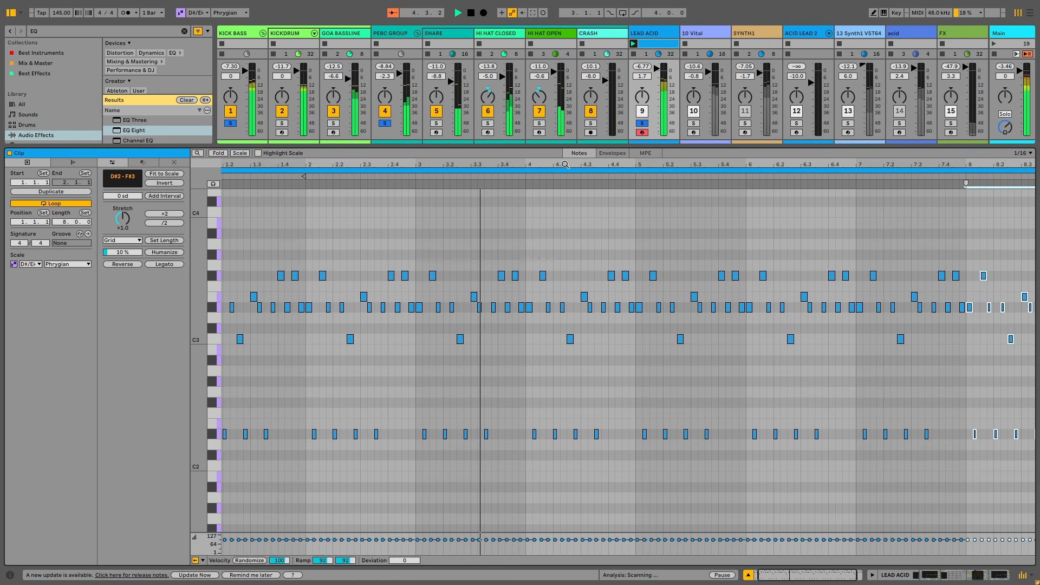
{"action": "scroll", "coordinate": [580, 278], "scroll_direction": "up", "scroll_amount": 6}
{"action": "left_click_drag", "start_coordinate": [675, 275], "coordinate": [679, 255]}
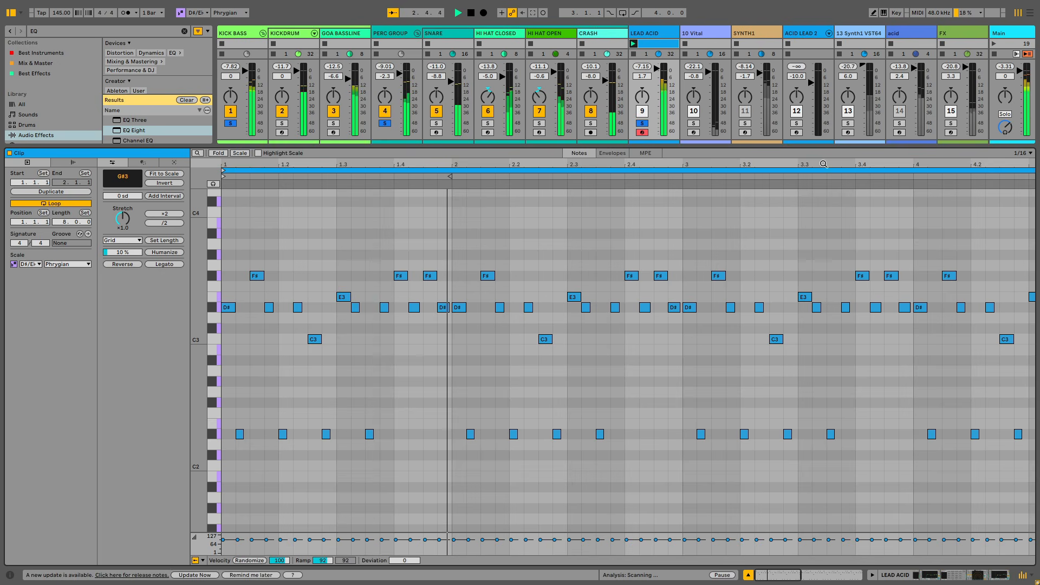
{"action": "left_click_drag", "start_coordinate": [921, 164], "coordinate": [537, 125]}
{"action": "scroll", "coordinate": [604, 268], "scroll_direction": "up", "scroll_amount": 4}
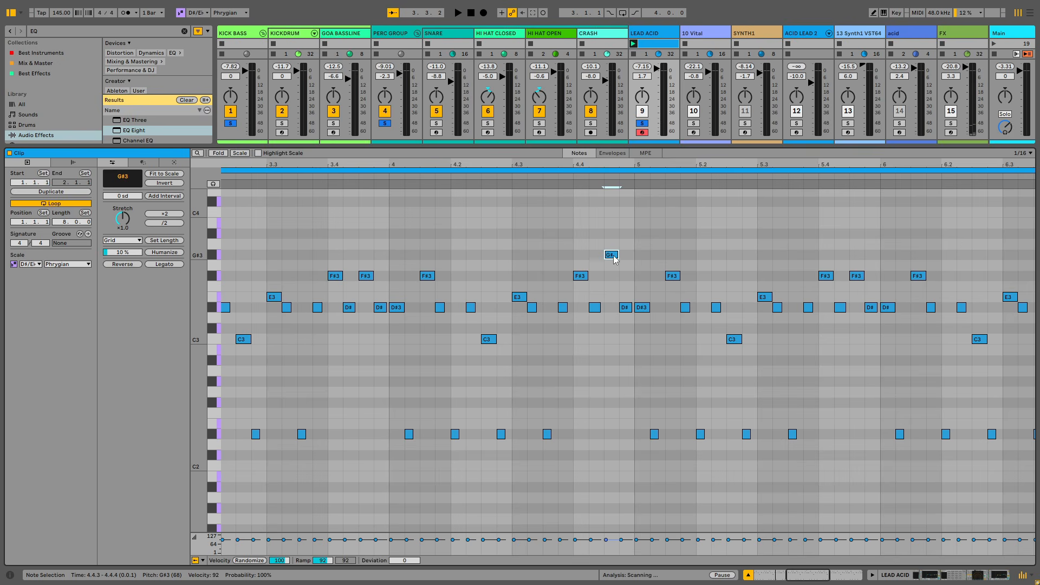
{"action": "key", "text": "space"}
Step: Vary the end of bar 8 by lowering E3 at 8.3.1 to C#3 and raising F#3 at 8.4.1 to G#3 and at 8.4.3 to A3, then audition it
{"action": "scroll", "coordinate": [375, 212], "scroll_direction": "down", "scroll_amount": 4}
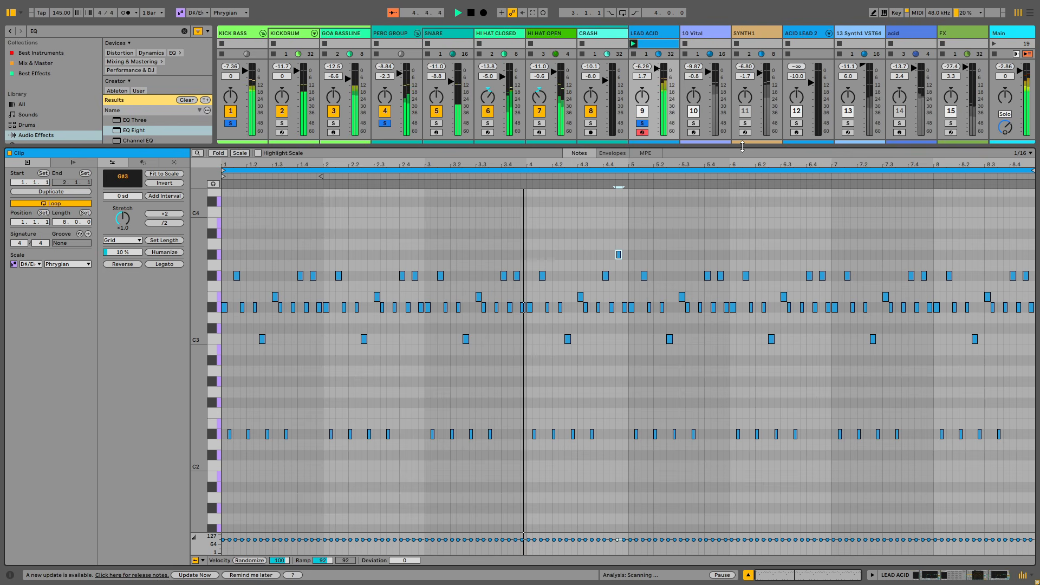
{"action": "mouse_move", "coordinate": [756, 165]}
{"action": "left_mouse_down"}
{"action": "mouse_move", "coordinate": [752, 185]}
{"action": "mouse_move", "coordinate": [756, 165]}
{"action": "left_mouse_up"}
{"action": "left_click_drag", "start_coordinate": [995, 165], "coordinate": [924, 199]}
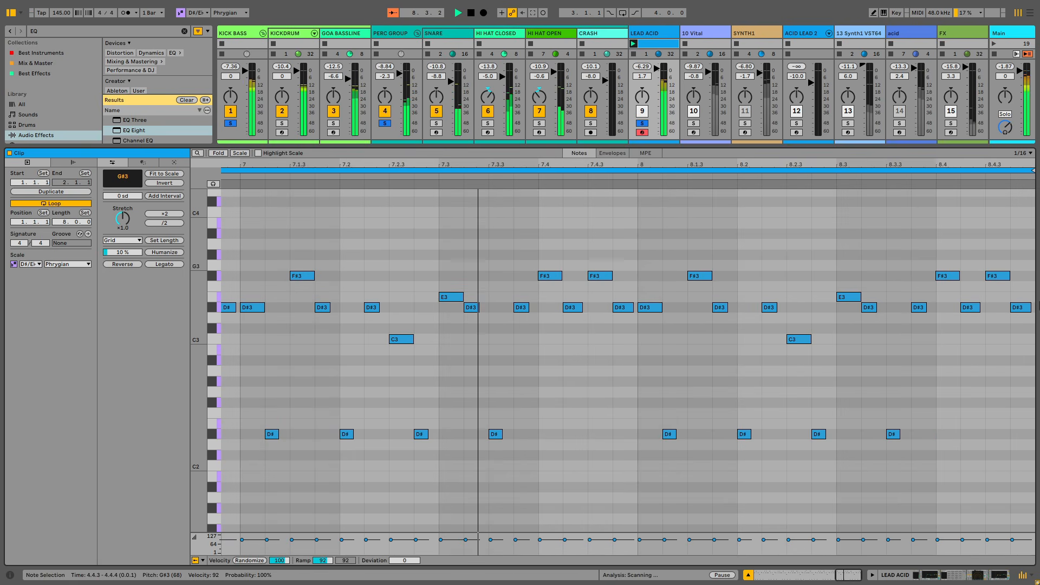
{"action": "left_click_drag", "start_coordinate": [848, 300], "coordinate": [848, 324]}
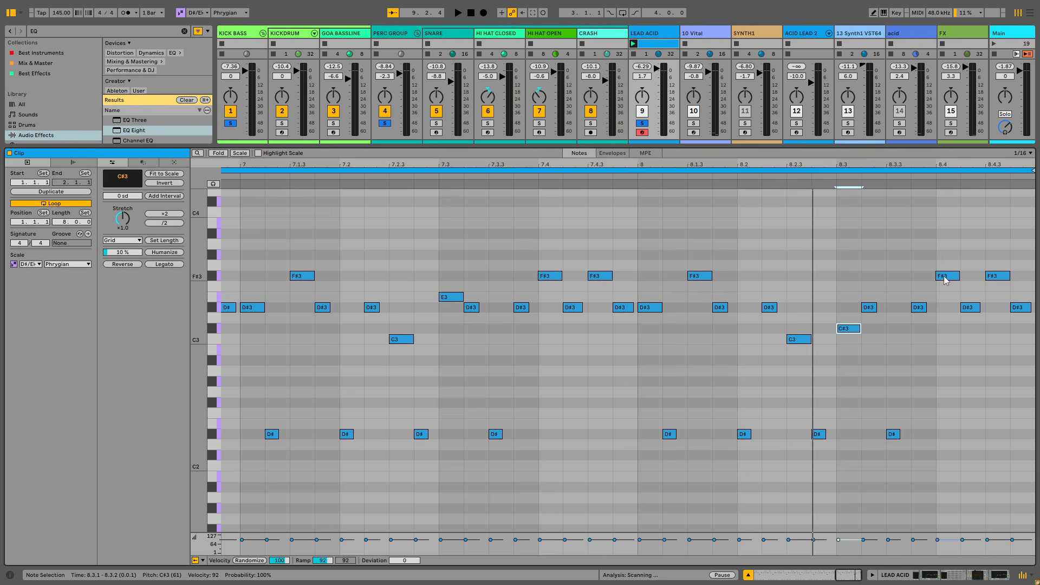
{"action": "left_click_drag", "start_coordinate": [945, 279], "coordinate": [998, 245]}
{"action": "key", "text": "space"}
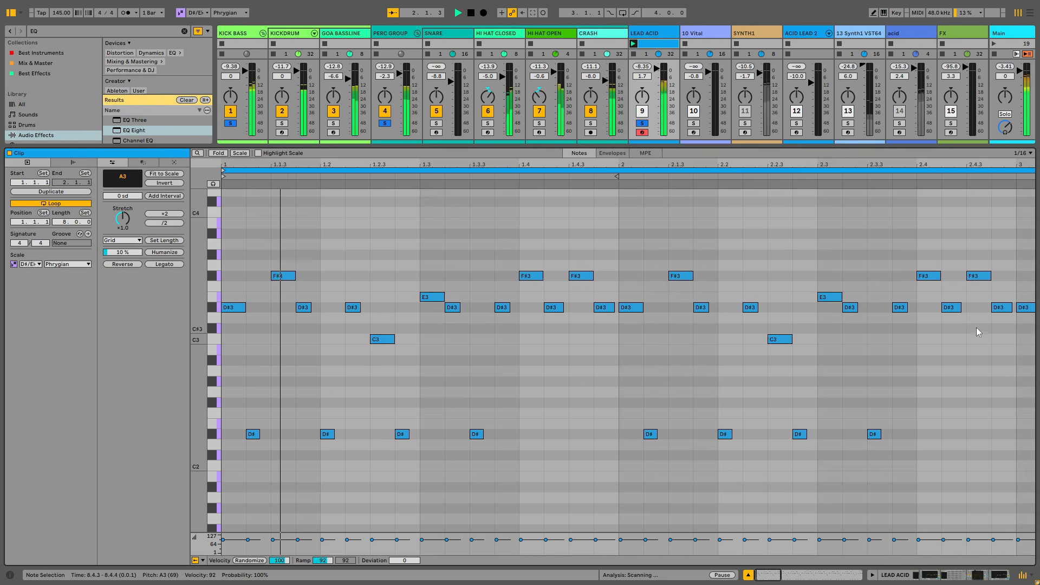
{"action": "left_click_drag", "start_coordinate": [956, 164], "coordinate": [381, 184]}
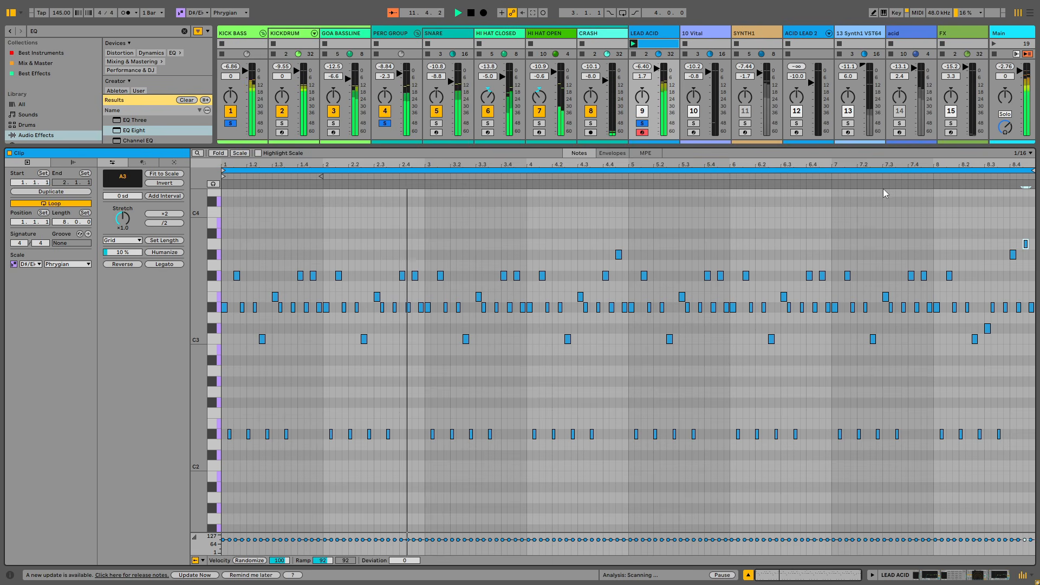
{"action": "key", "text": "space"}
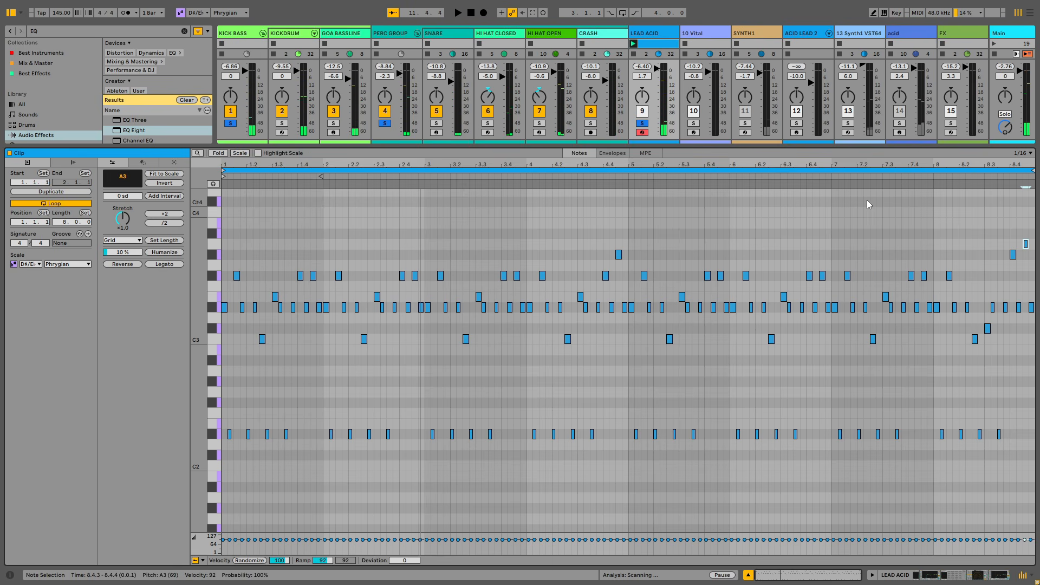